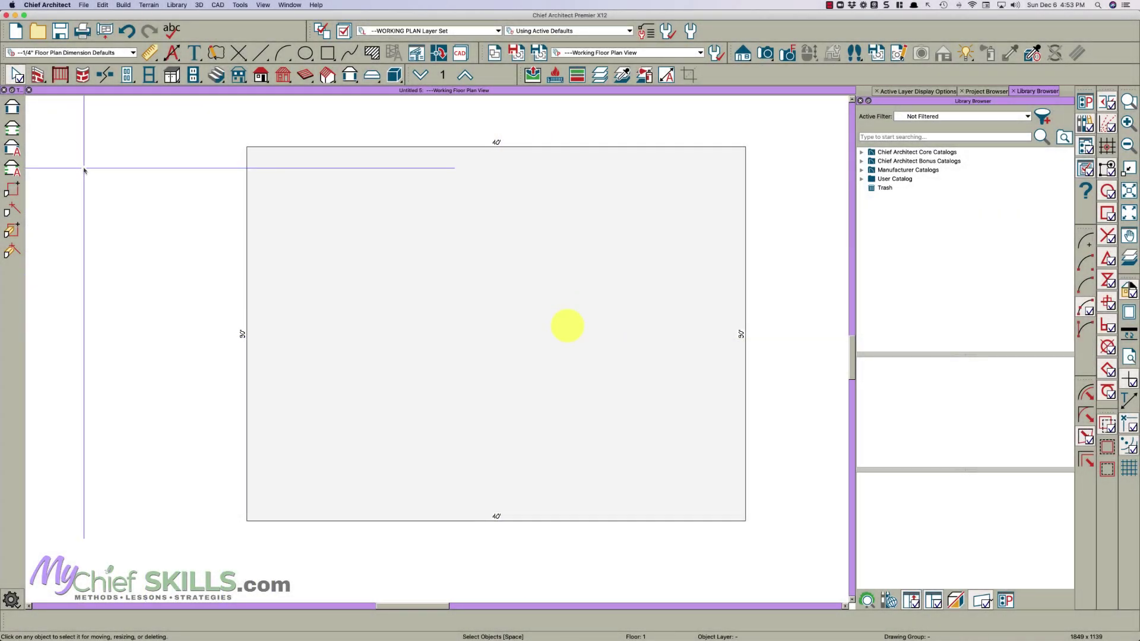
# Select the 40' by 30' rectangle outline, then clear the selection
pyautogui.click(366, 258)
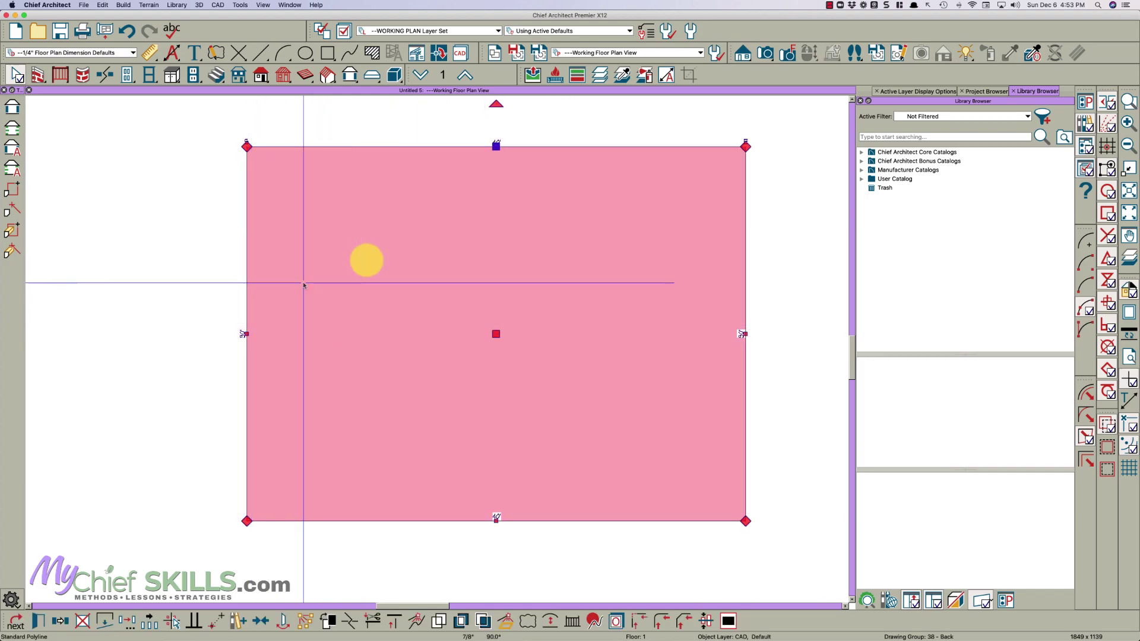
pyautogui.press('Escape')
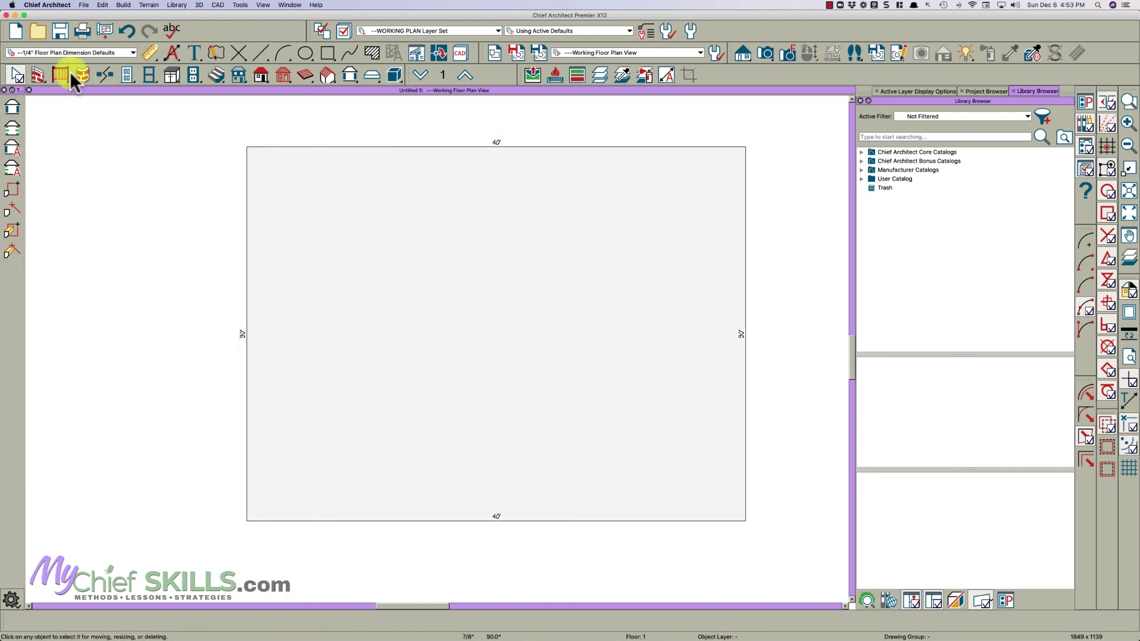
# Give the default Siding-4 exterior wall a James Hardie Select Cedarmill Countrylane Red siding layer
pyautogui.click(38, 75)
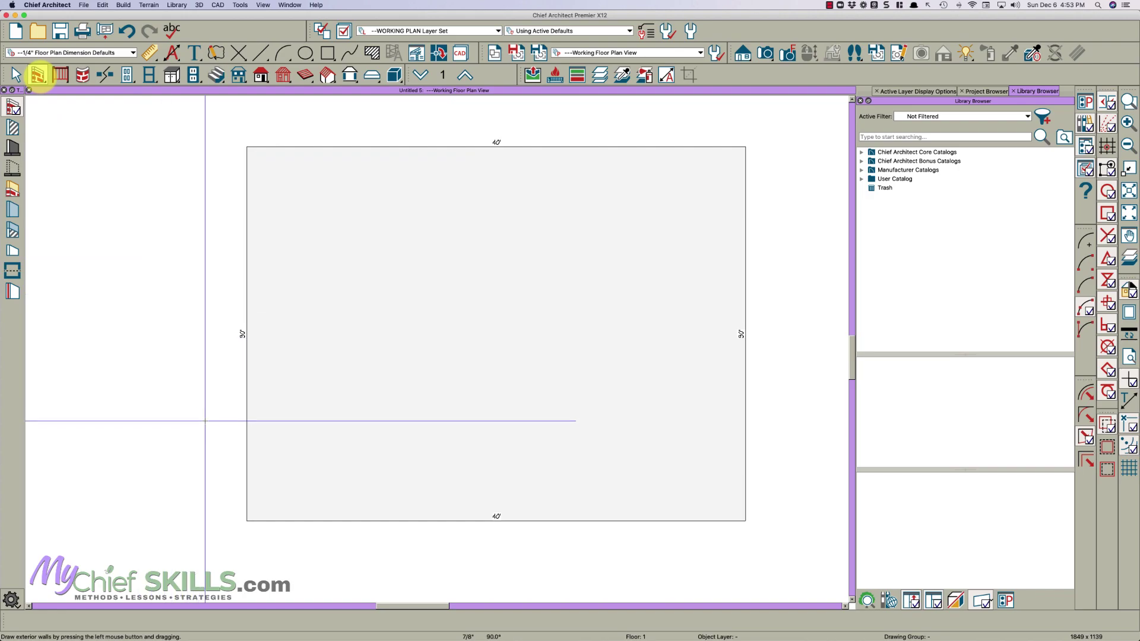
pyautogui.doubleClick(14, 111)
pyautogui.click(480, 173)
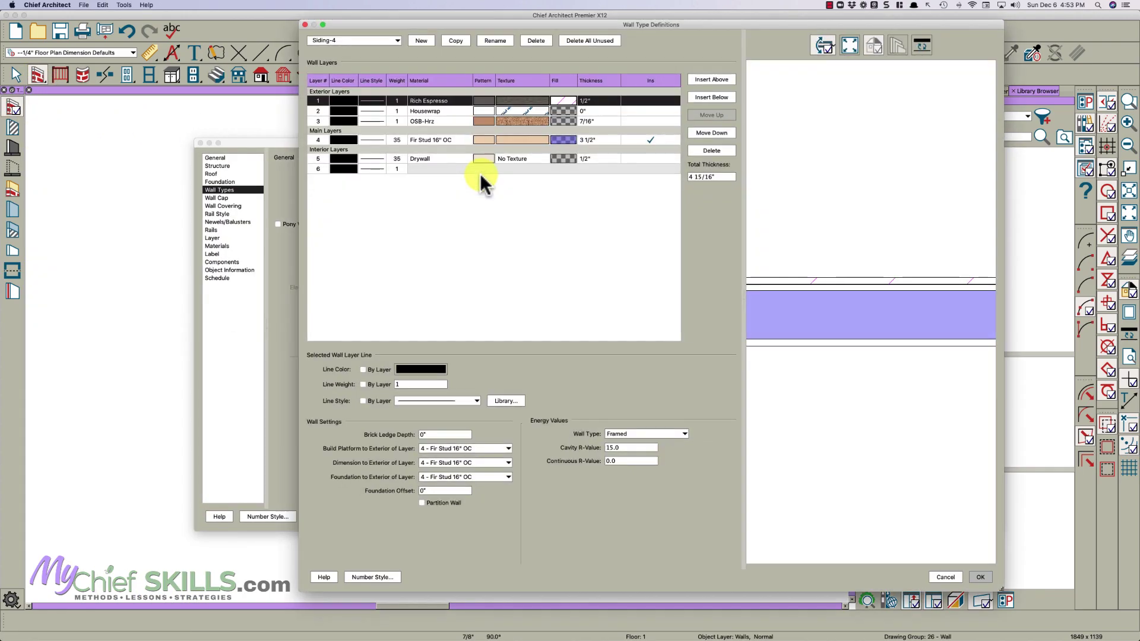
pyautogui.click(526, 98)
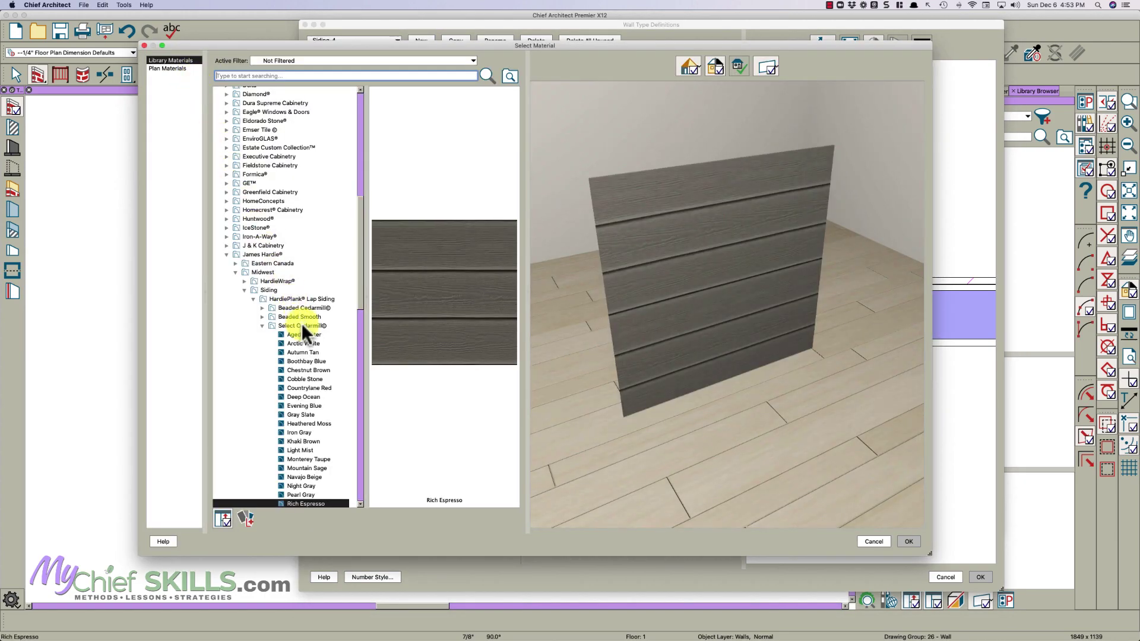
pyautogui.click(301, 325)
pyautogui.click(394, 191)
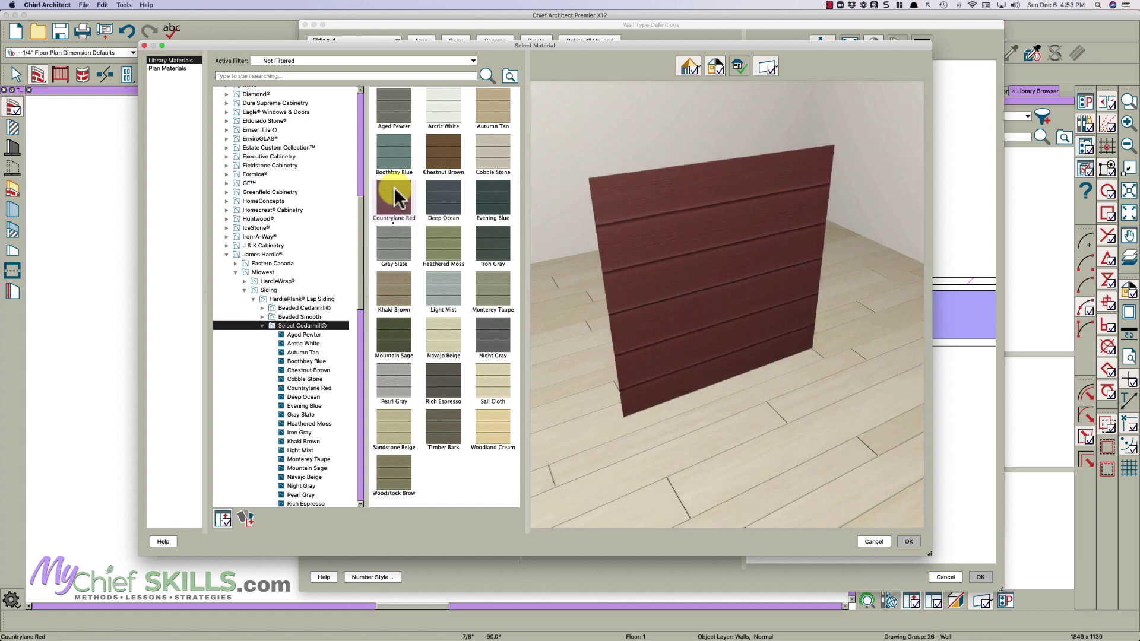
pyautogui.click(908, 541)
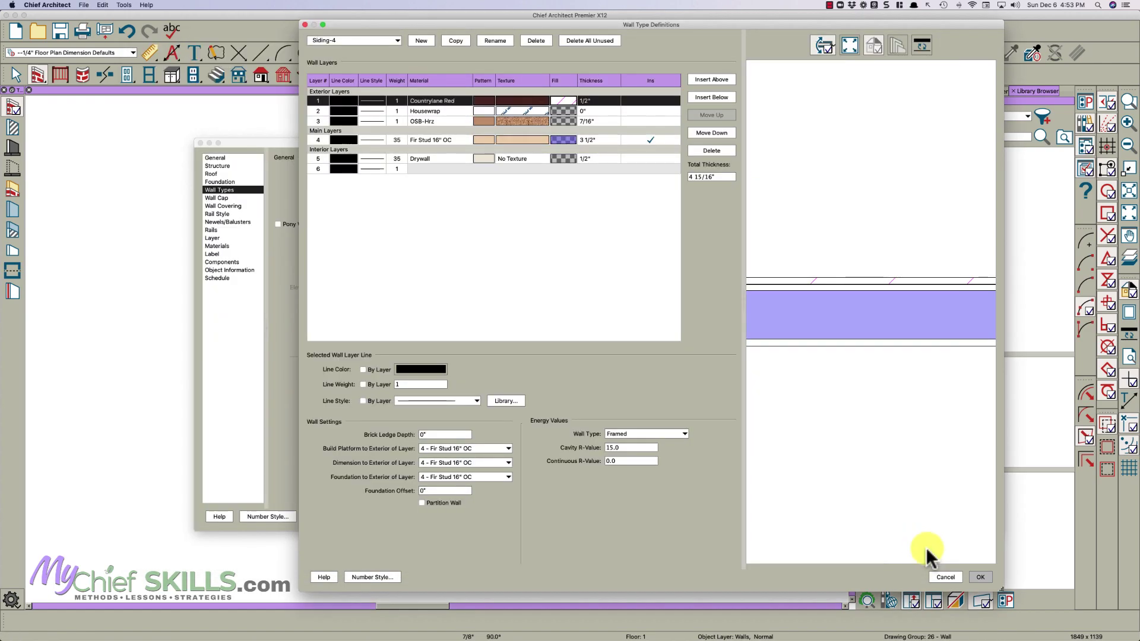
pyautogui.click(980, 576)
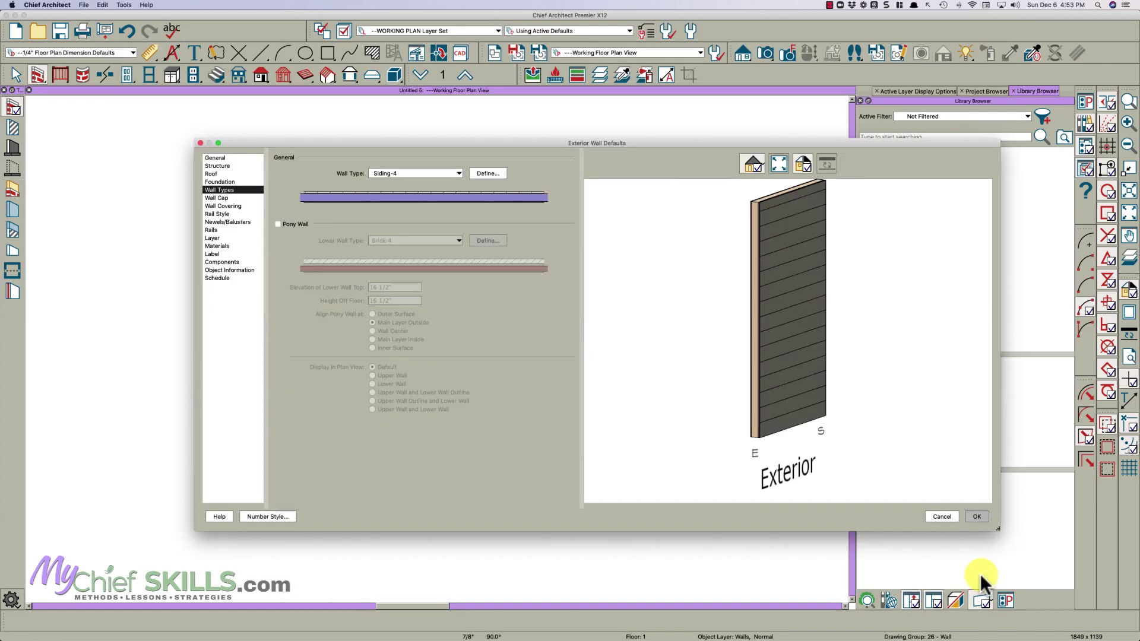
pyautogui.click(977, 517)
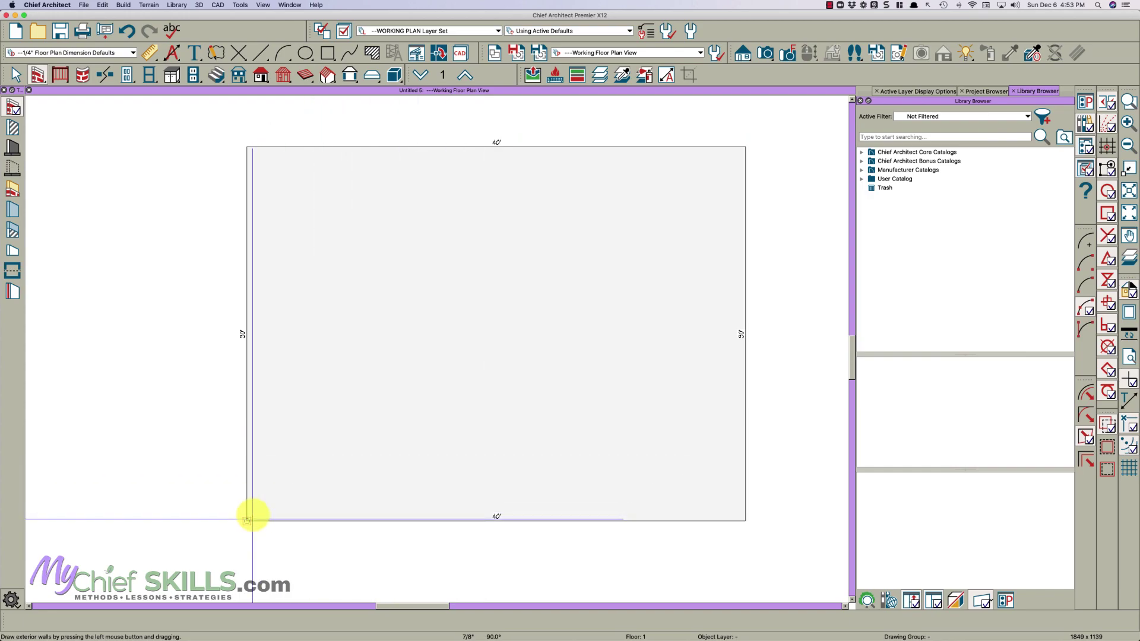
# Draw exterior walls around the 40' by 30' outline and select all four
pyautogui.moveTo(247, 521); pyautogui.dragTo(745, 503)
pyautogui.moveTo(743, 437); pyautogui.dragTo(238, 541)
pyautogui.press('space')
pyautogui.click(395, 479)
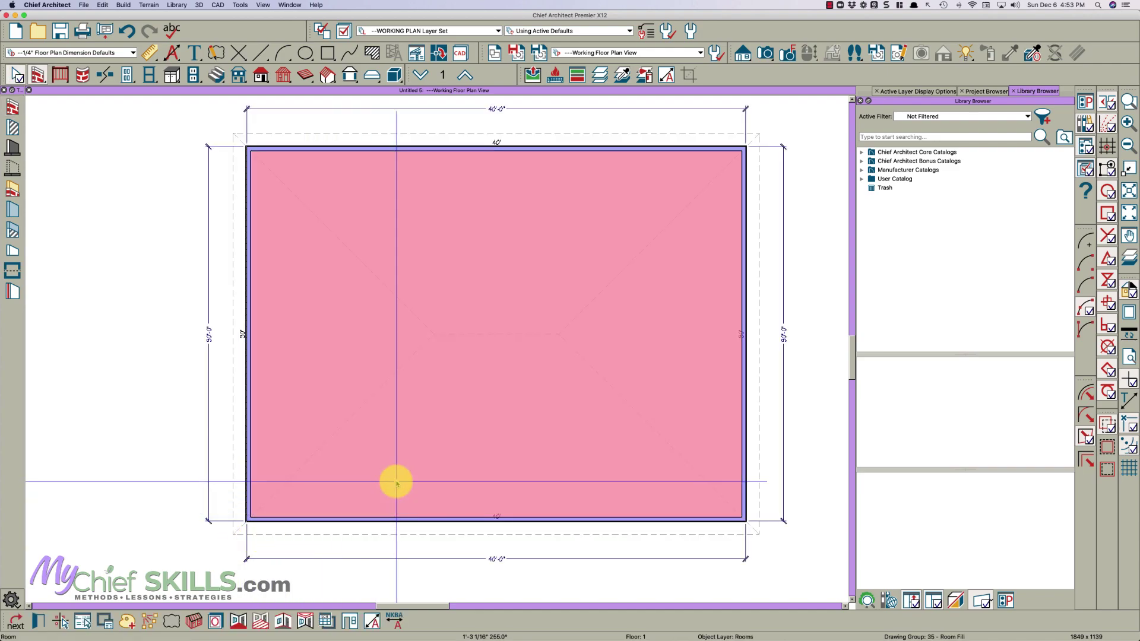
pyautogui.press('Escape')
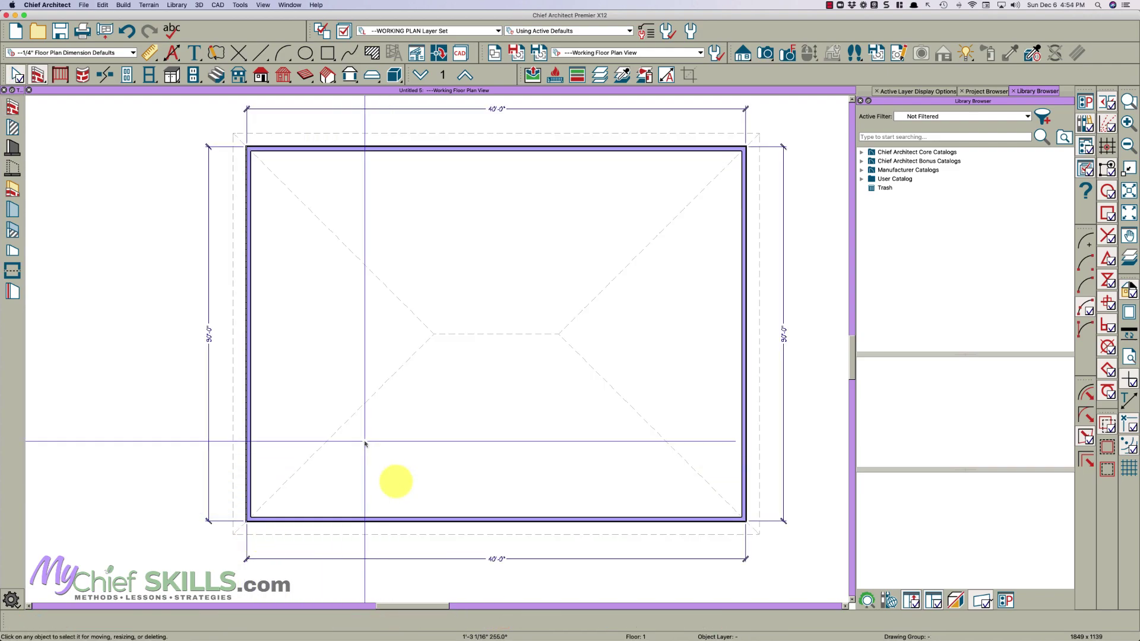
pyautogui.click(295, 150)
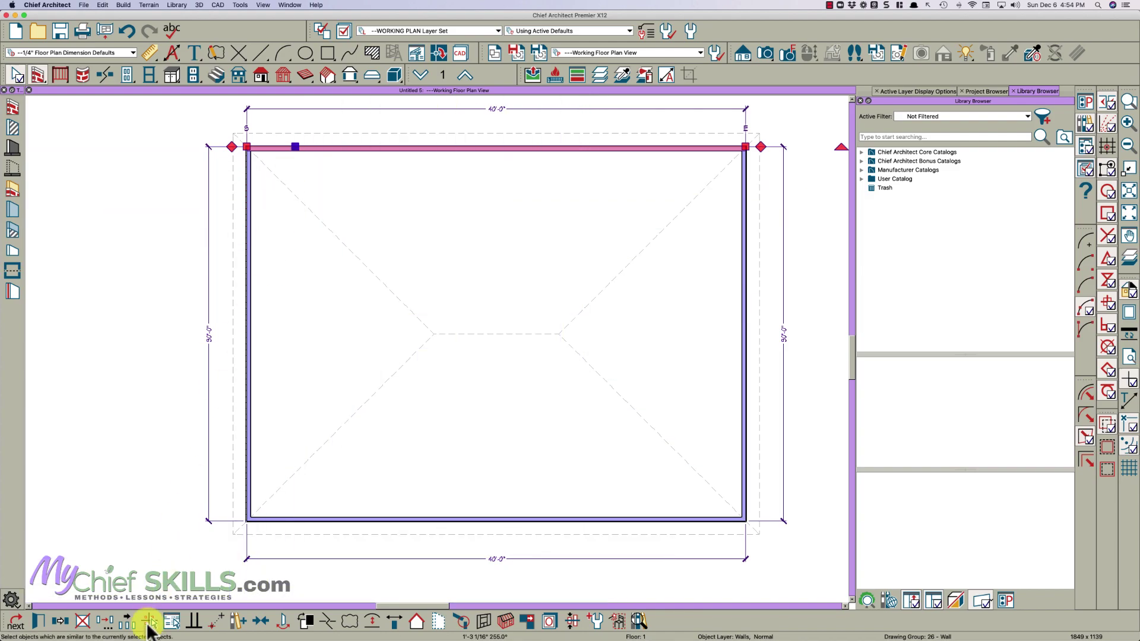
pyautogui.click(149, 631)
pyautogui.moveTo(243, 454); pyautogui.dragTo(751, 516)
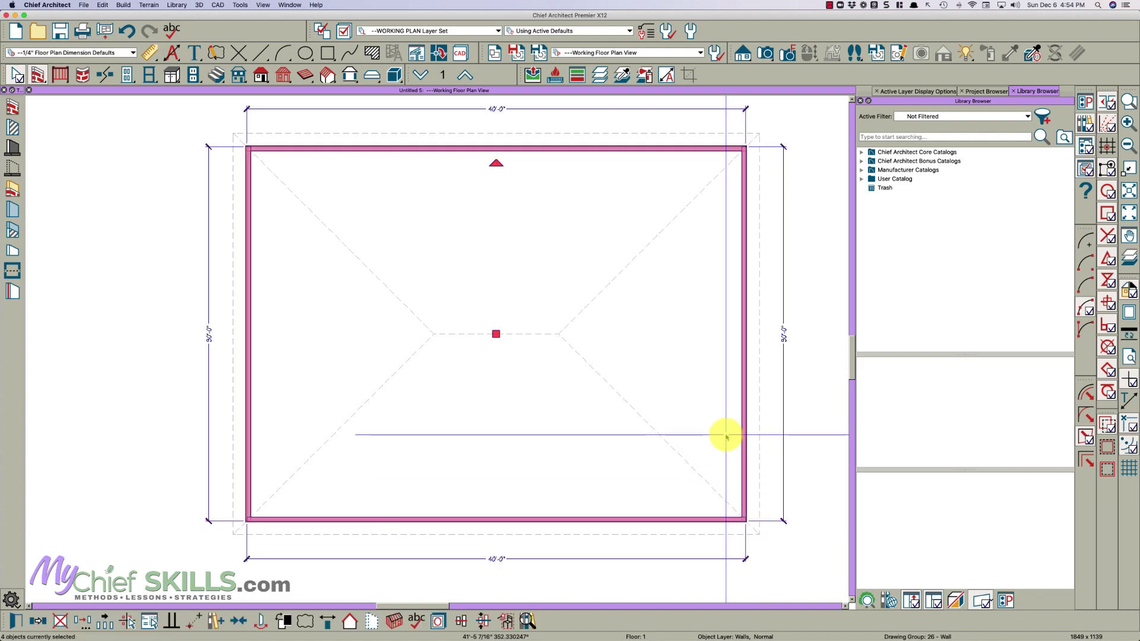
# On the second floor, turn the left and right walls into gable walls
pyautogui.click(466, 75)
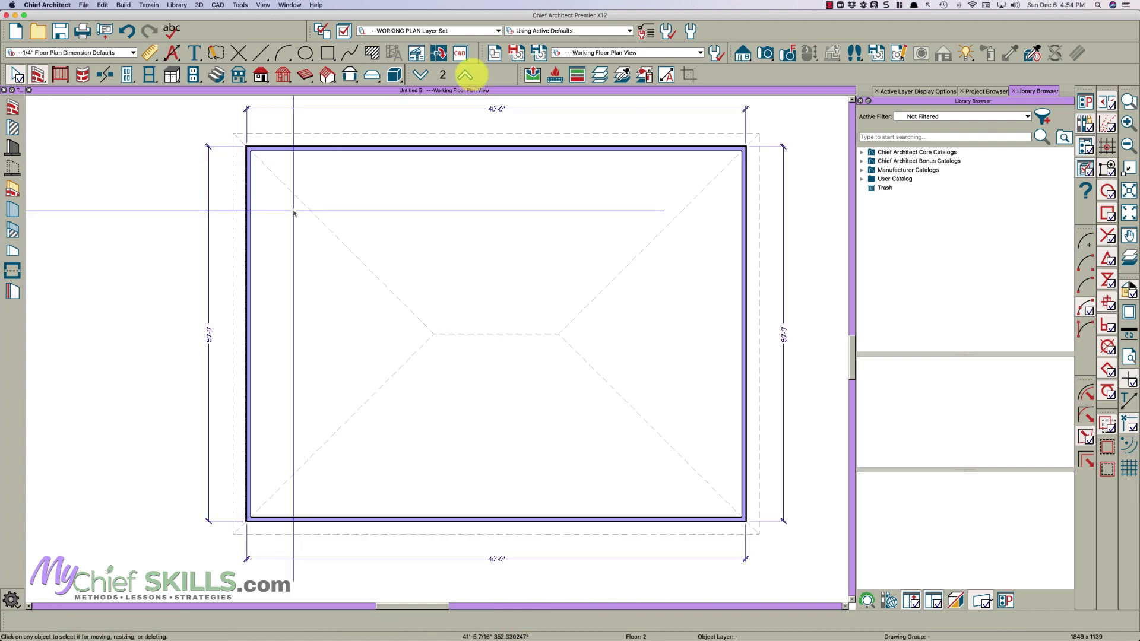
pyautogui.click(249, 320)
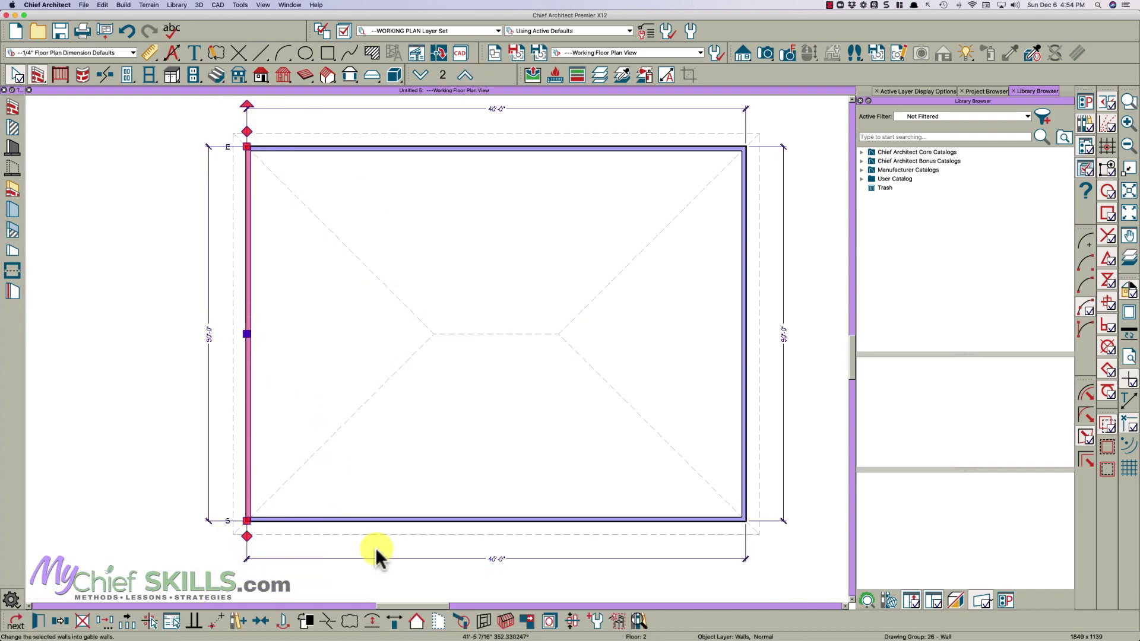
pyautogui.click(741, 428)
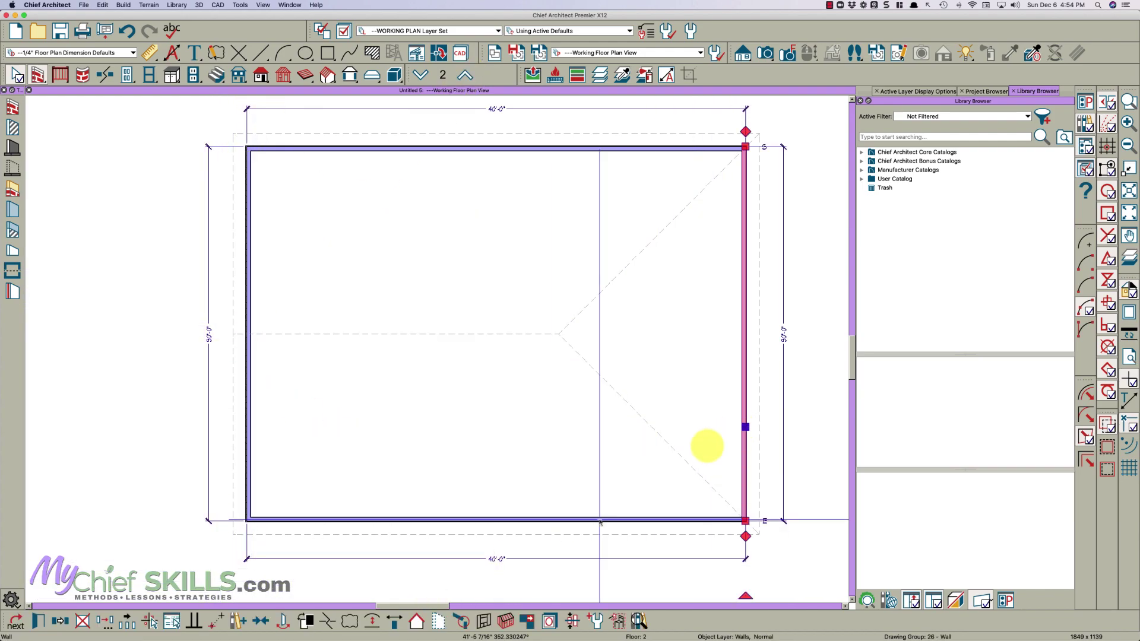
pyautogui.click(411, 624)
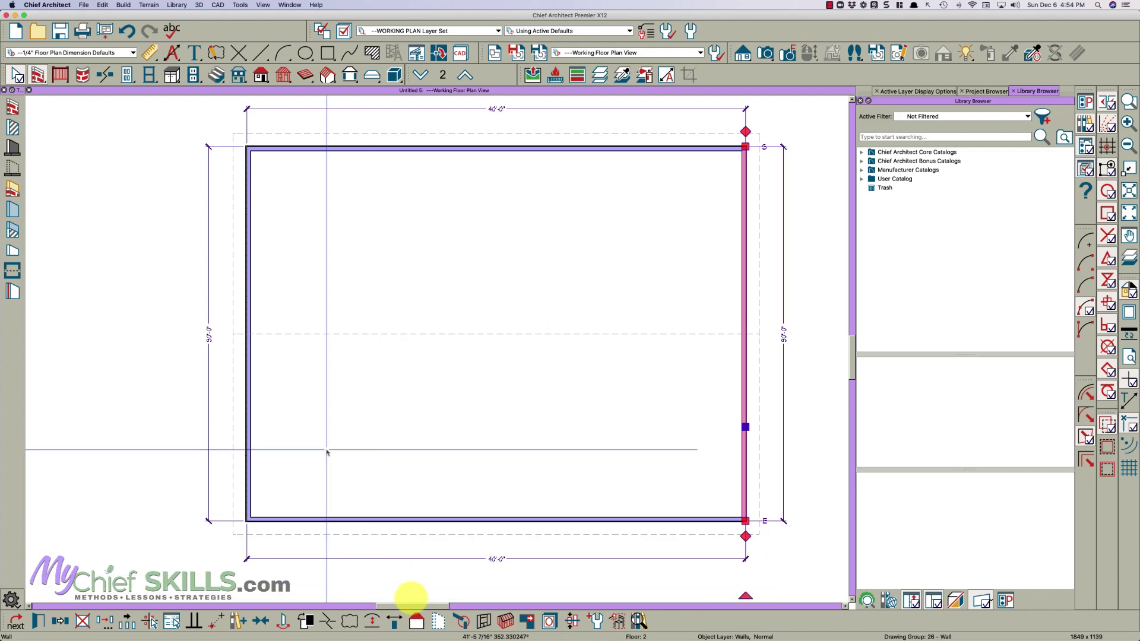
# Build the roof with a 6-in-12 pitch
pyautogui.click(260, 76)
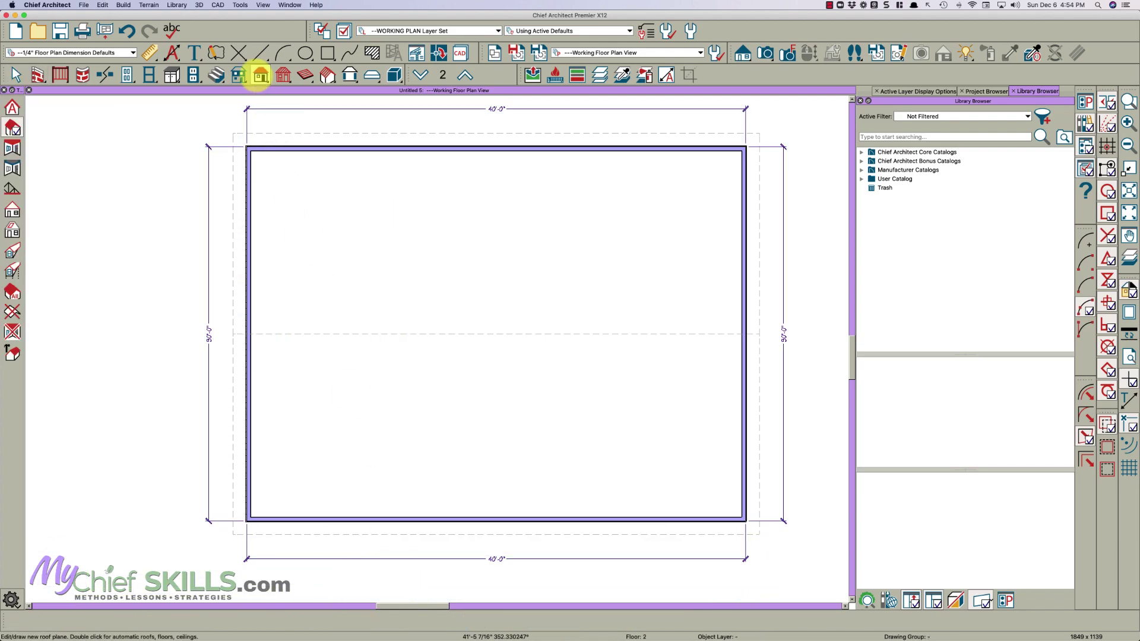
pyautogui.click(18, 124)
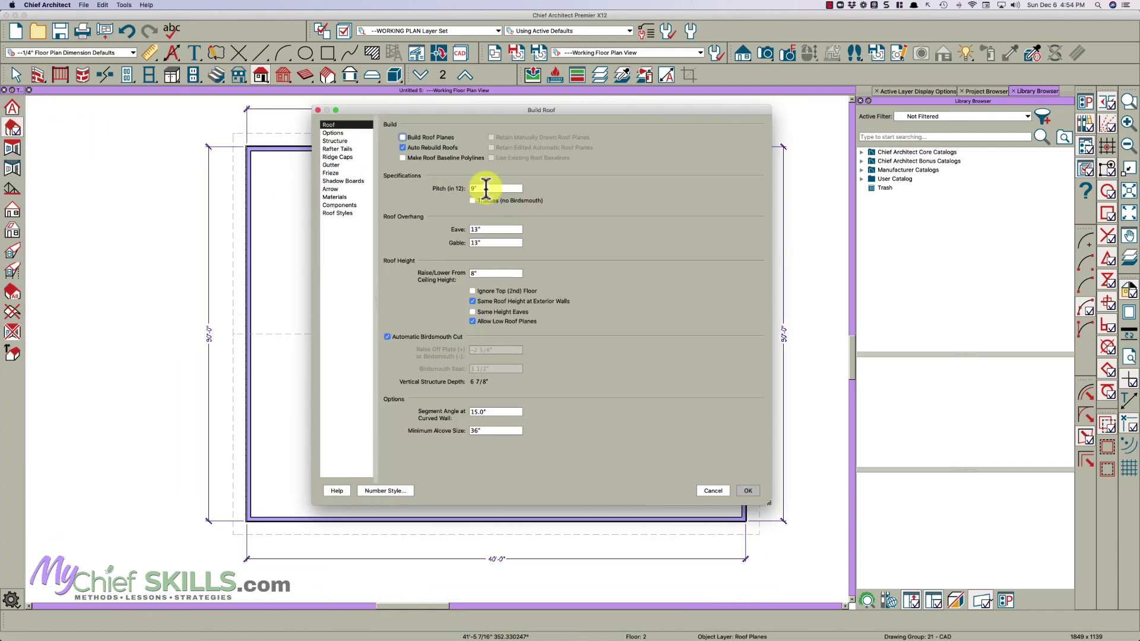
pyautogui.write('6')
pyautogui.press('Tab')
pyautogui.click(481, 274)
pyautogui.click(749, 490)
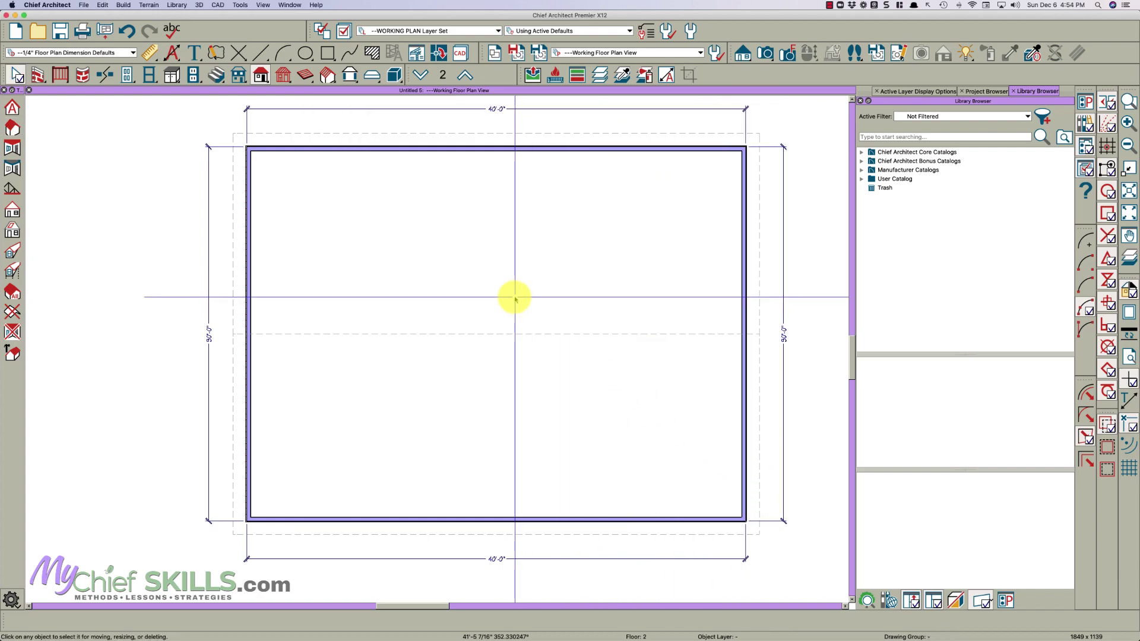
# In the full 3D overview, widen the terrain outward on the left and orbit the house
pyautogui.press('F9')
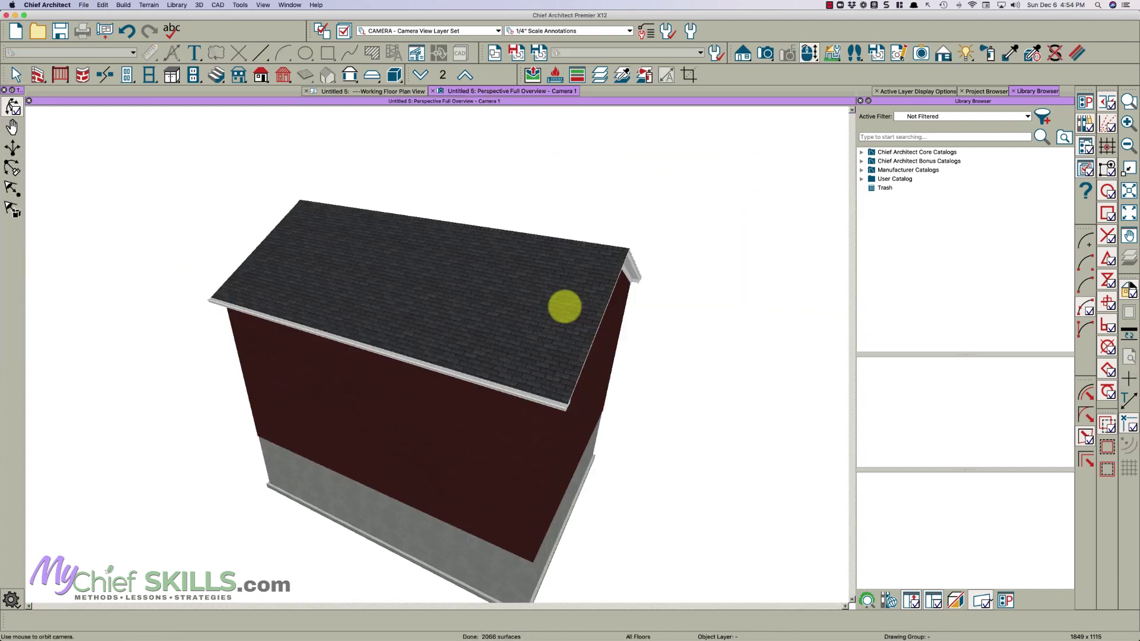
pyautogui.moveTo(462, 330); pyautogui.dragTo(509, 347)
pyautogui.press('space')
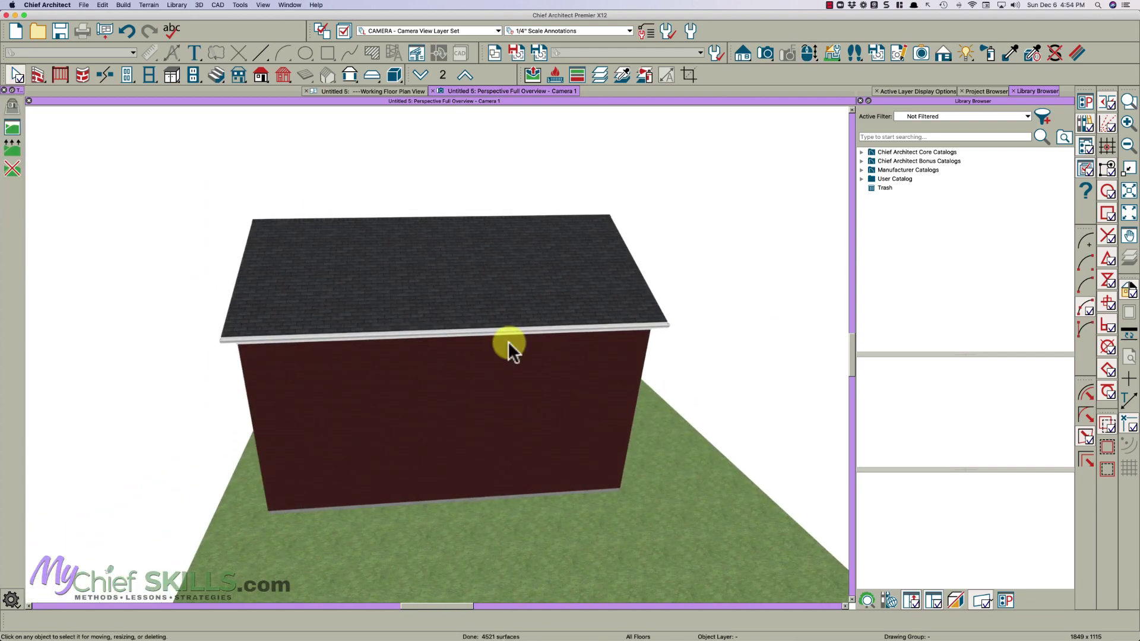
pyautogui.click(374, 545)
pyautogui.moveTo(209, 543); pyautogui.dragTo(84, 534)
pyautogui.press('space')
pyautogui.moveTo(330, 456); pyautogui.dragTo(369, 438)
pyautogui.press('space')
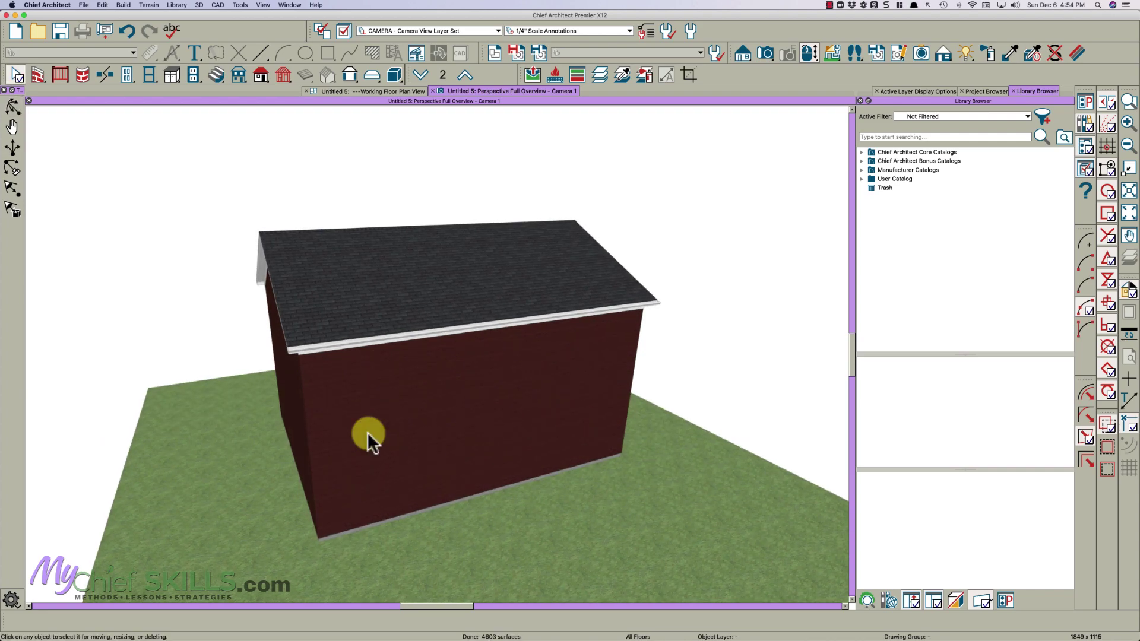
# Return to the working floor plan on the first floor
pyautogui.click(408, 91)
pyautogui.scroll(-4, 534, 173)
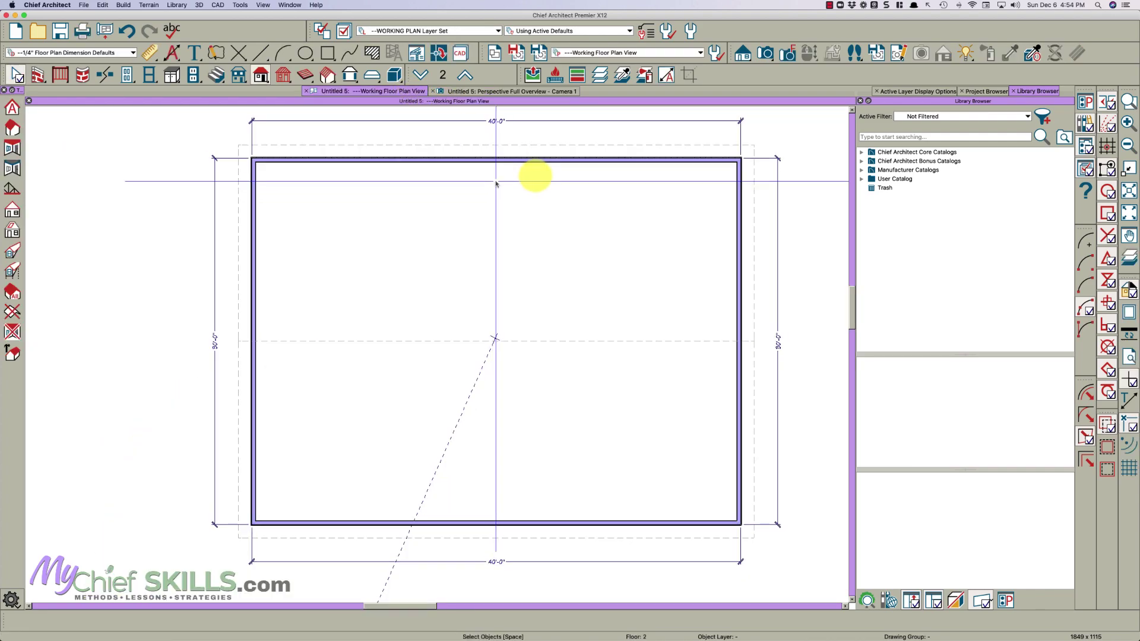
pyautogui.click(419, 74)
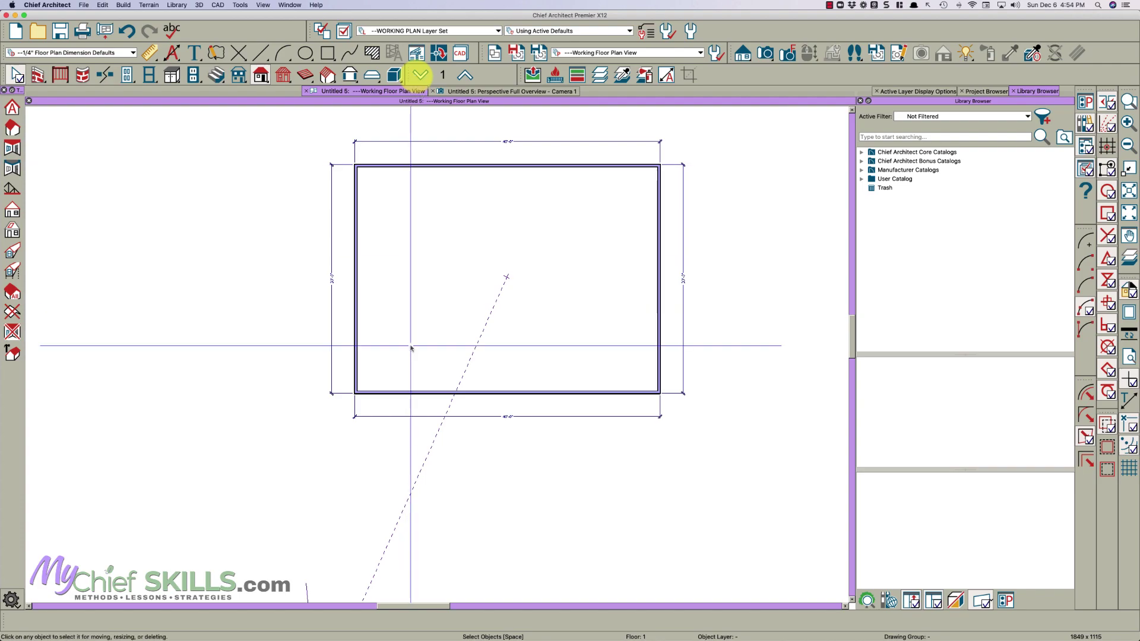
pyautogui.click(364, 384)
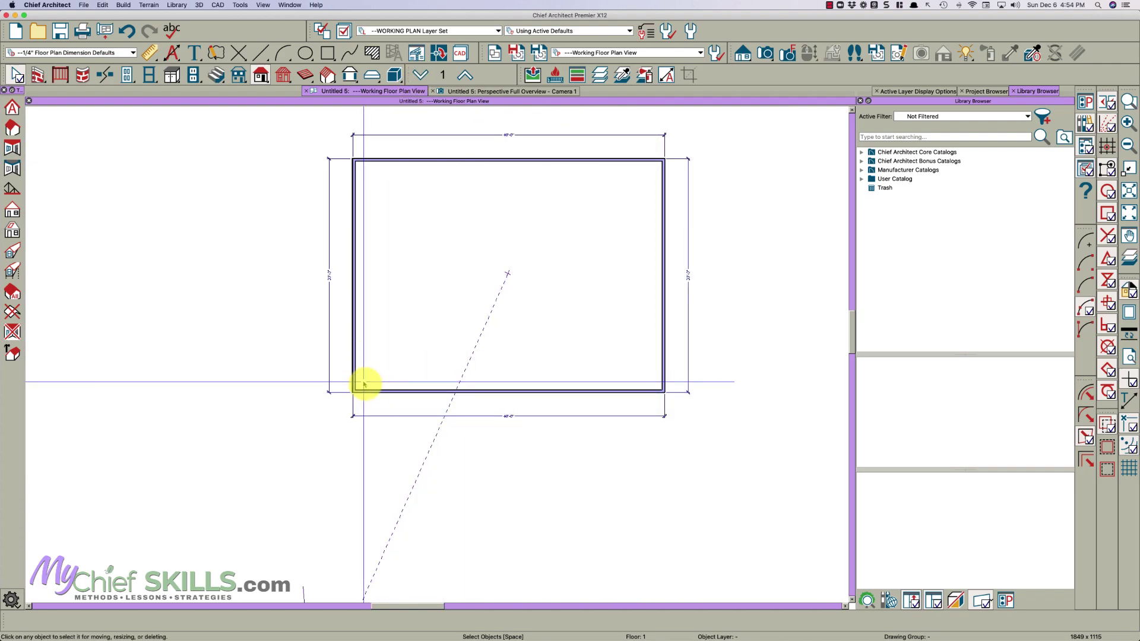
pyautogui.scroll(3, 364, 399)
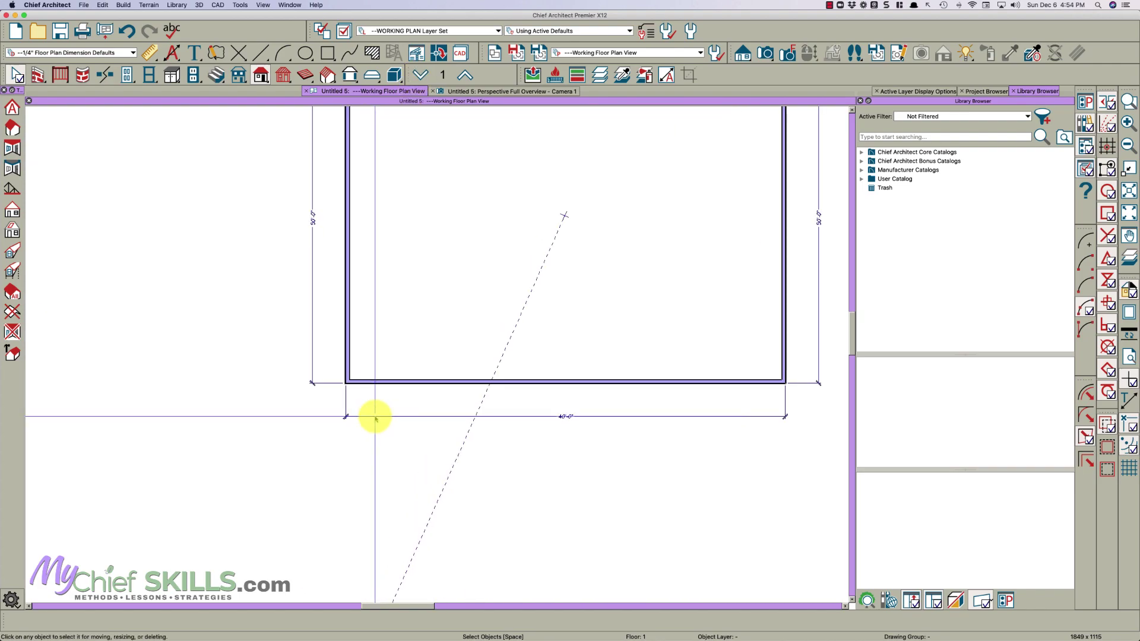
# Set the default railing's beam rail height to 12" and save the railing defaults
pyautogui.click(60, 75)
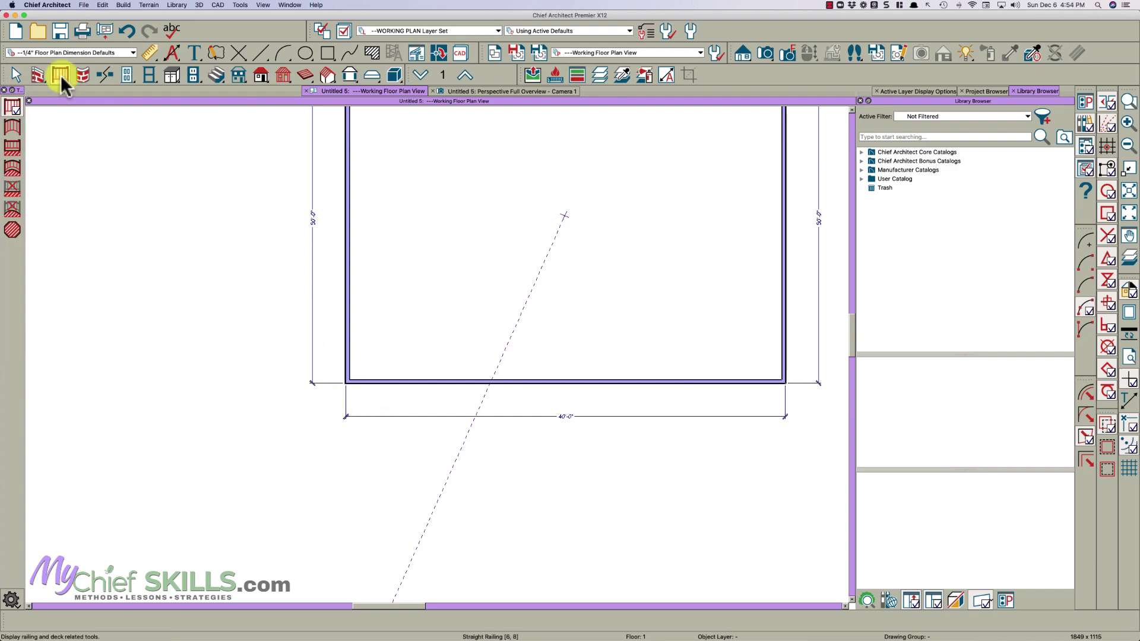
pyautogui.doubleClick(13, 105)
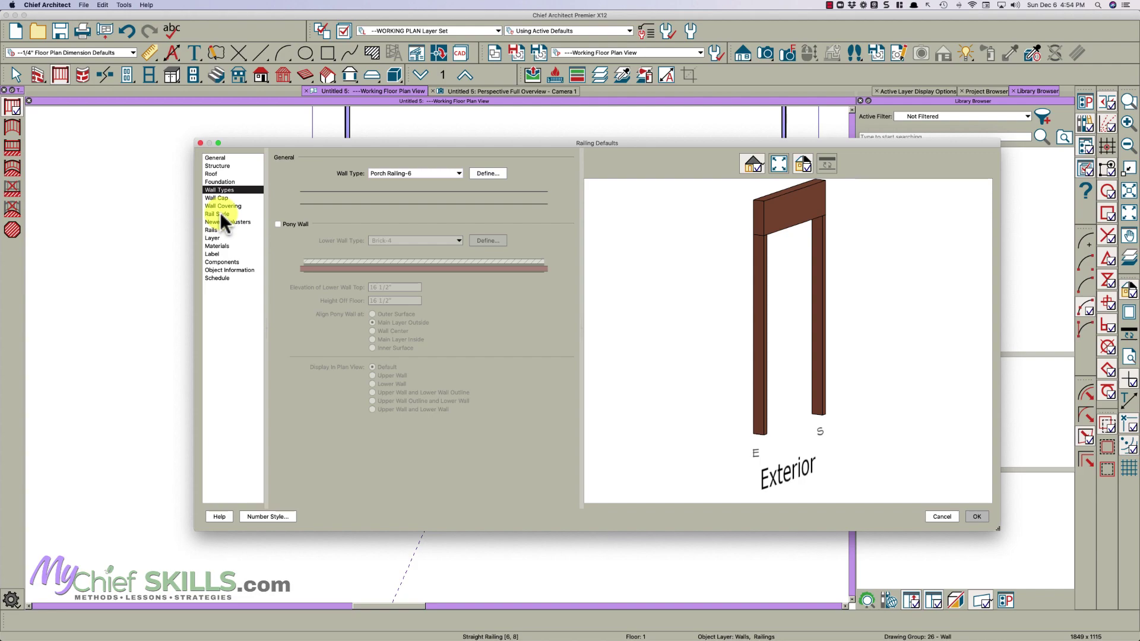
pyautogui.click(218, 214)
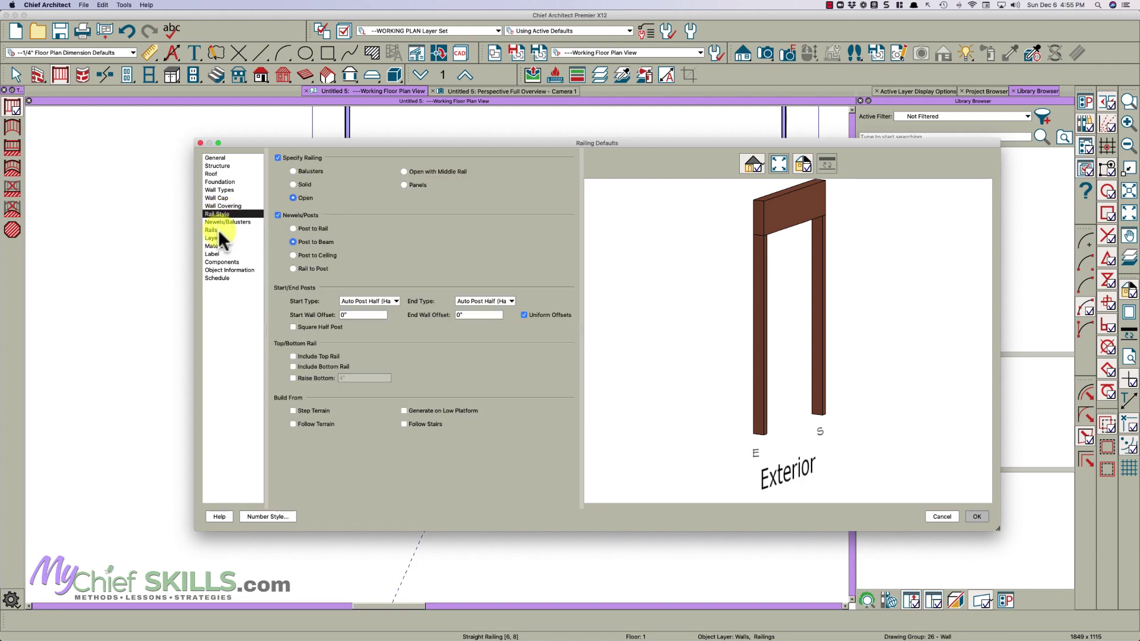
pyautogui.click(219, 230)
pyautogui.click(364, 242)
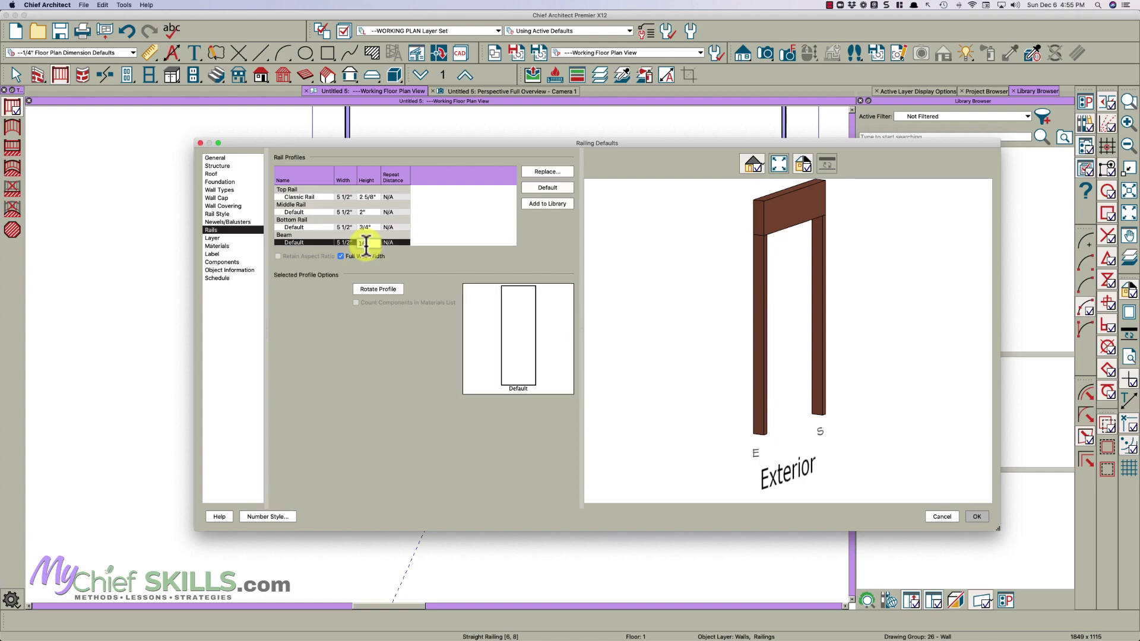
pyautogui.write('12')
pyautogui.press('Tab')
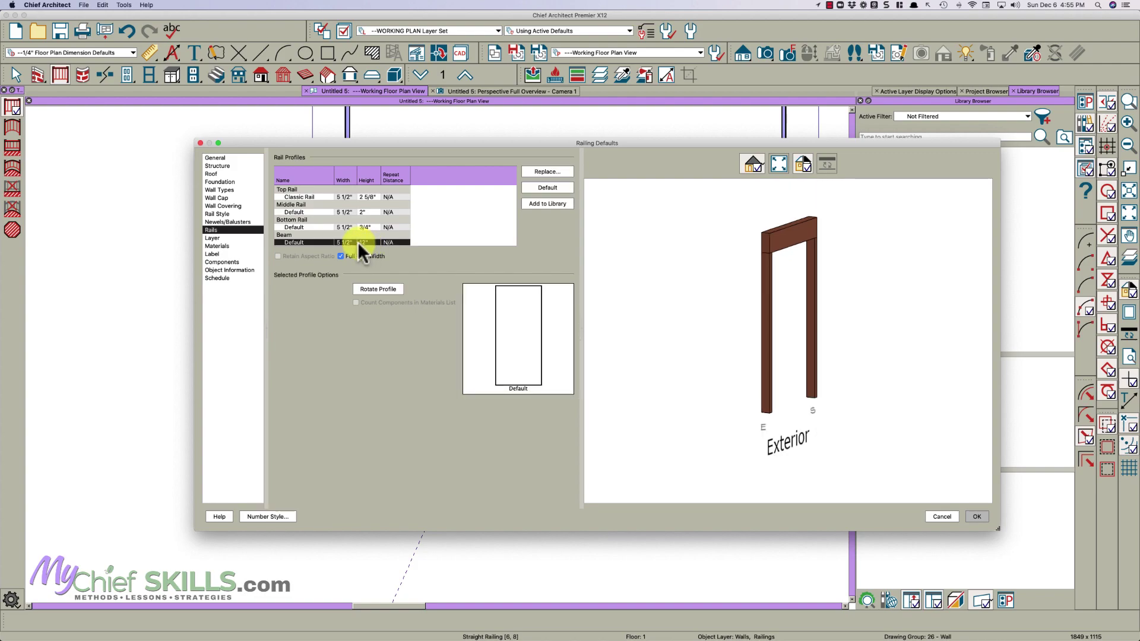
pyautogui.click(239, 220)
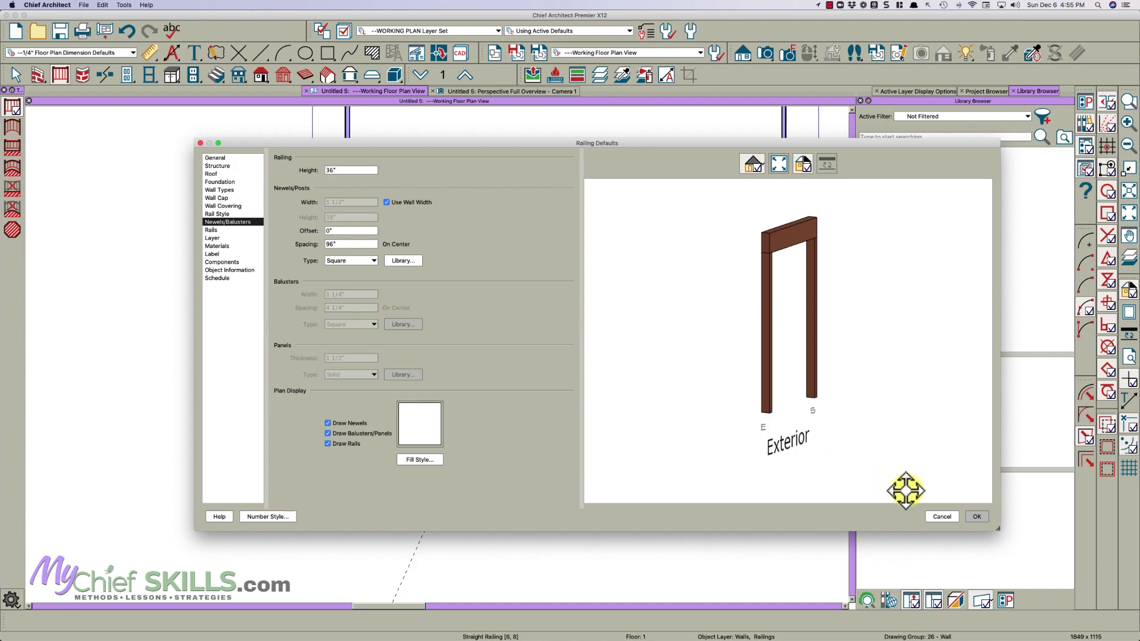
pyautogui.click(977, 516)
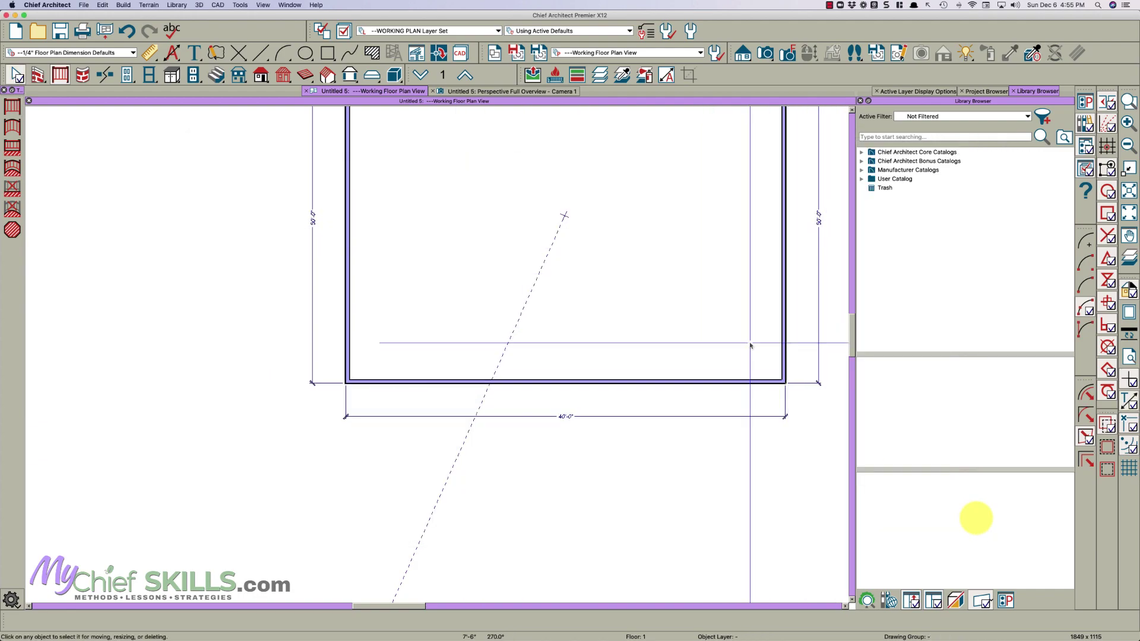
# Turn on Use Snap Grid in General Plan Defaults and hide the crosshair guides
pyautogui.doubleClick(15, 80)
pyautogui.click(683, 301)
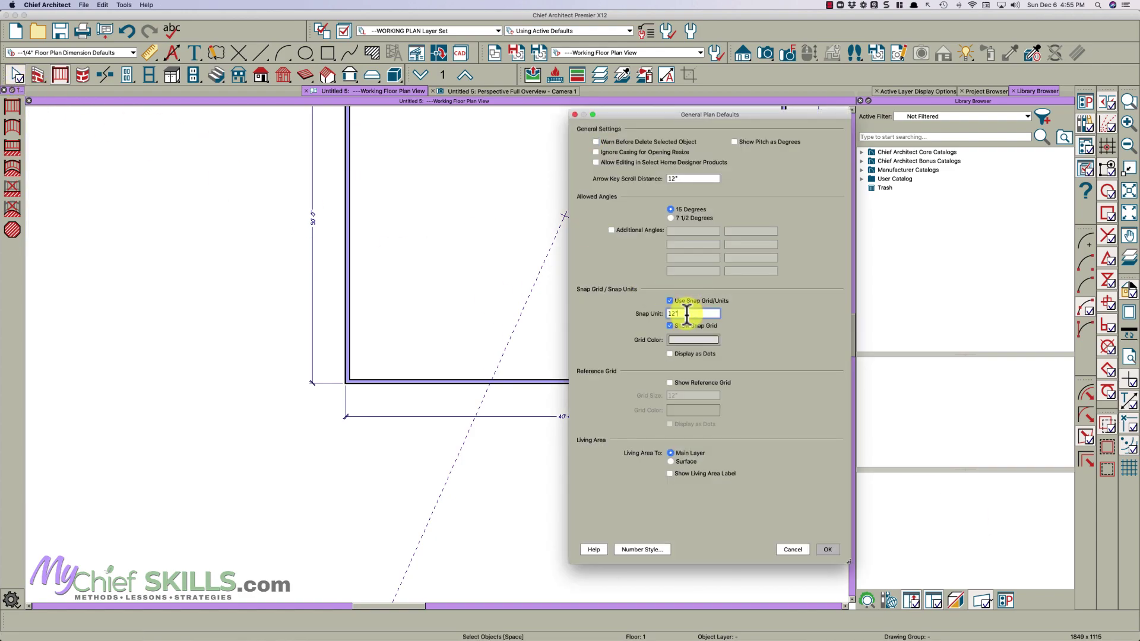
pyautogui.click(829, 553)
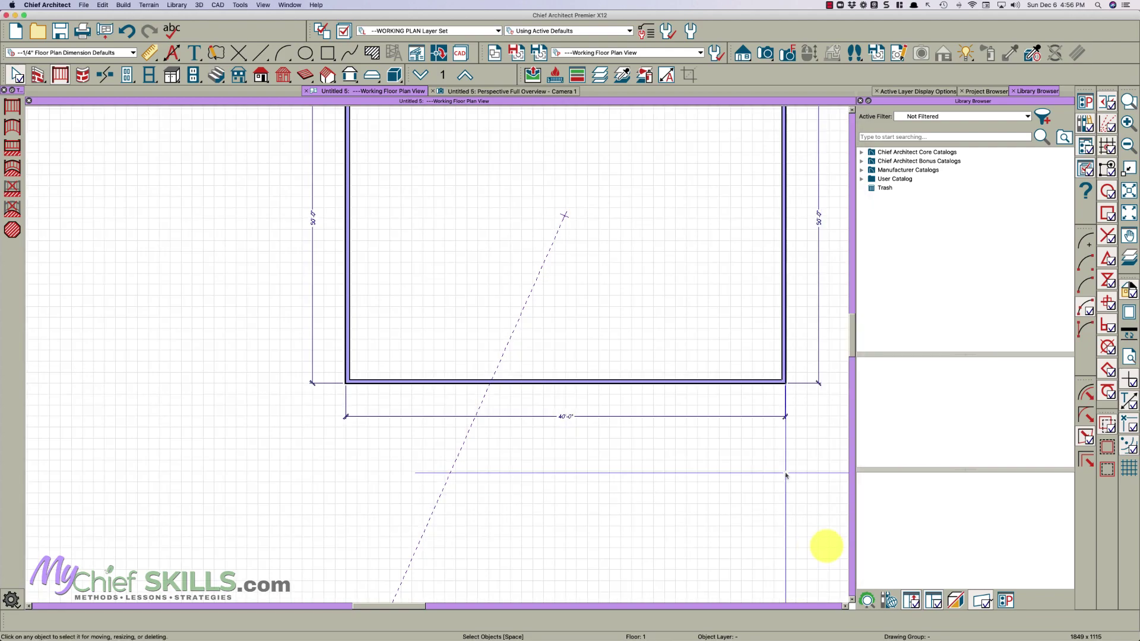
pyautogui.click(1128, 383)
# Draw railings around the three open sides of the front porch
pyautogui.click(12, 107)
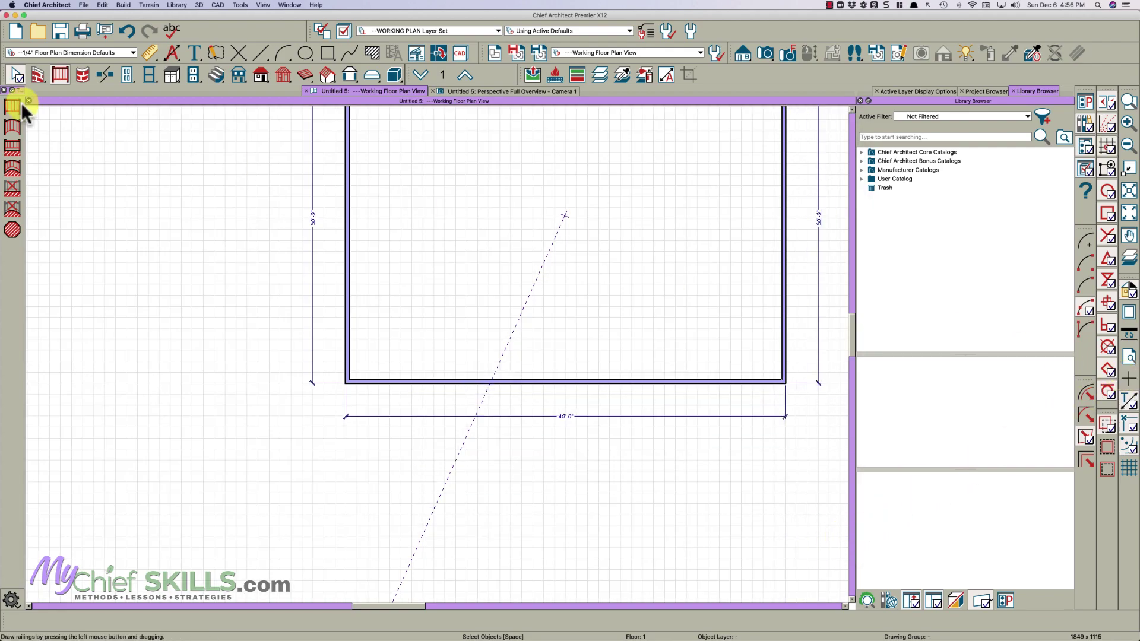
pyautogui.moveTo(781, 381); pyautogui.dragTo(350, 390)
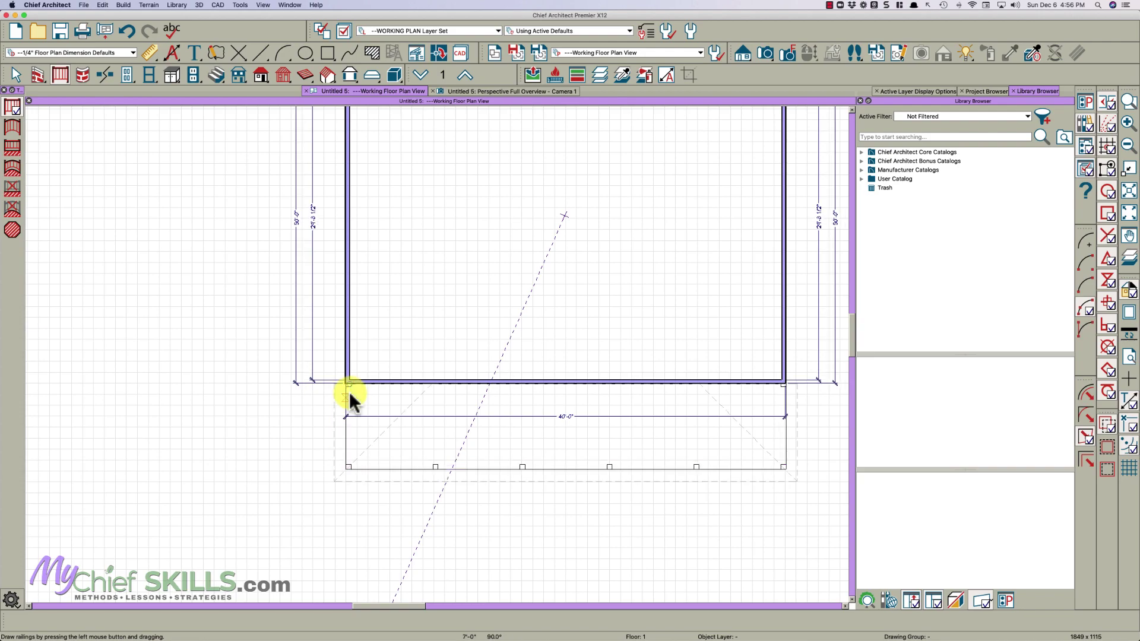
pyautogui.press('space')
# Copy the left, bottom and right porch railings into the same position on floor 2
pyautogui.click(350, 439)
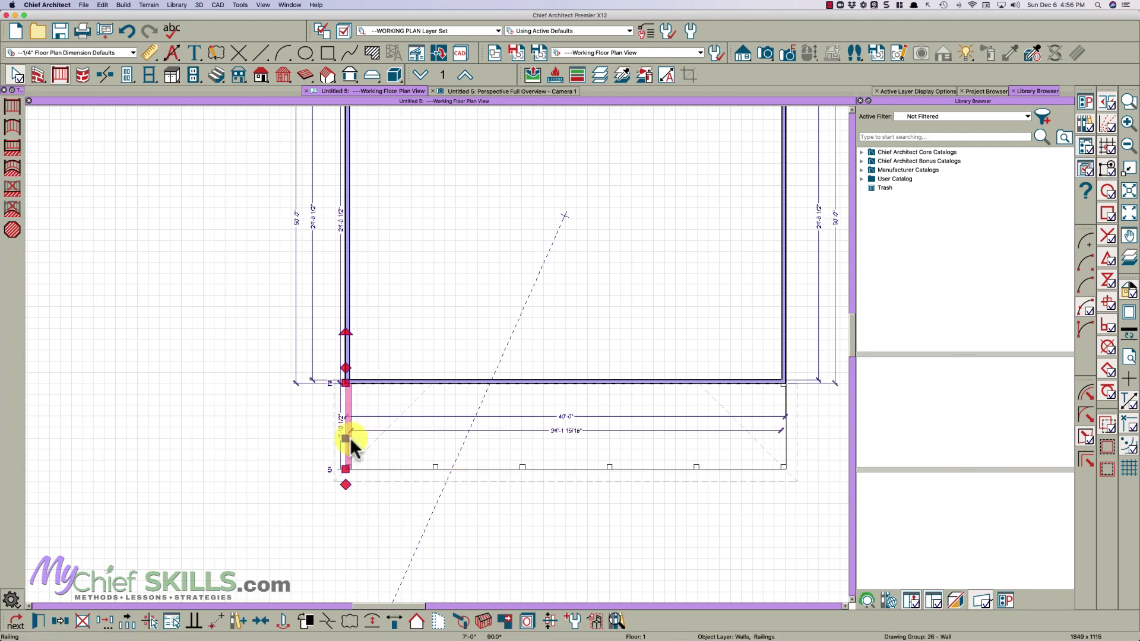
pyautogui.keyDown('shift'); pyautogui.click(395, 465); pyautogui.keyUp('shift')
pyautogui.keyDown('shift'); pyautogui.click(781, 438); pyautogui.keyUp('shift')
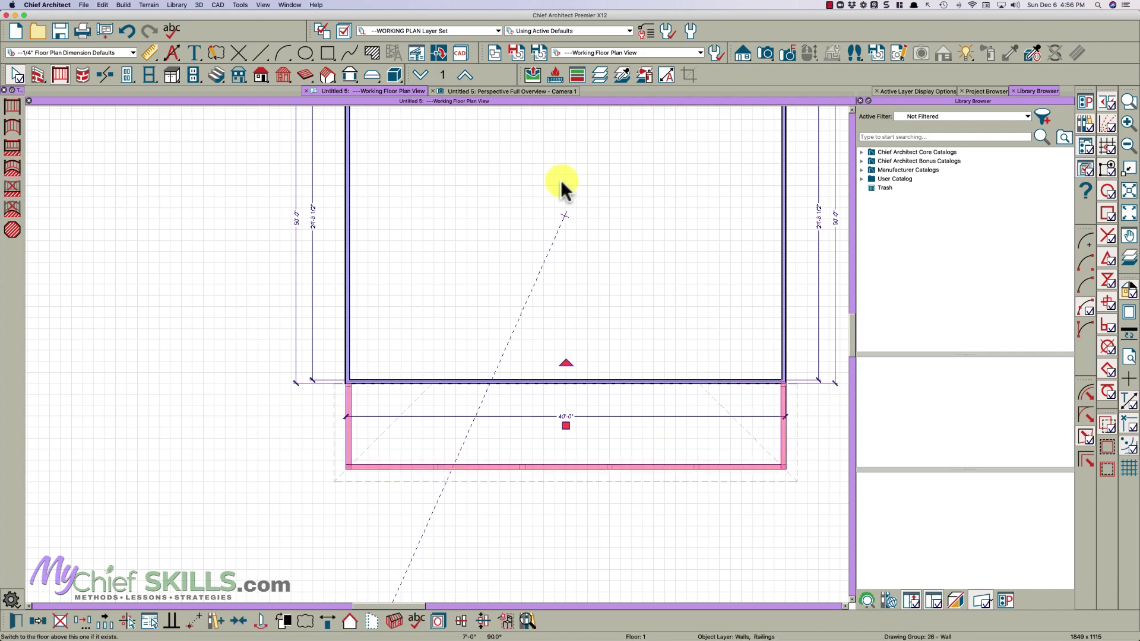
pyautogui.click(465, 76)
pyautogui.press('super+alt+v')
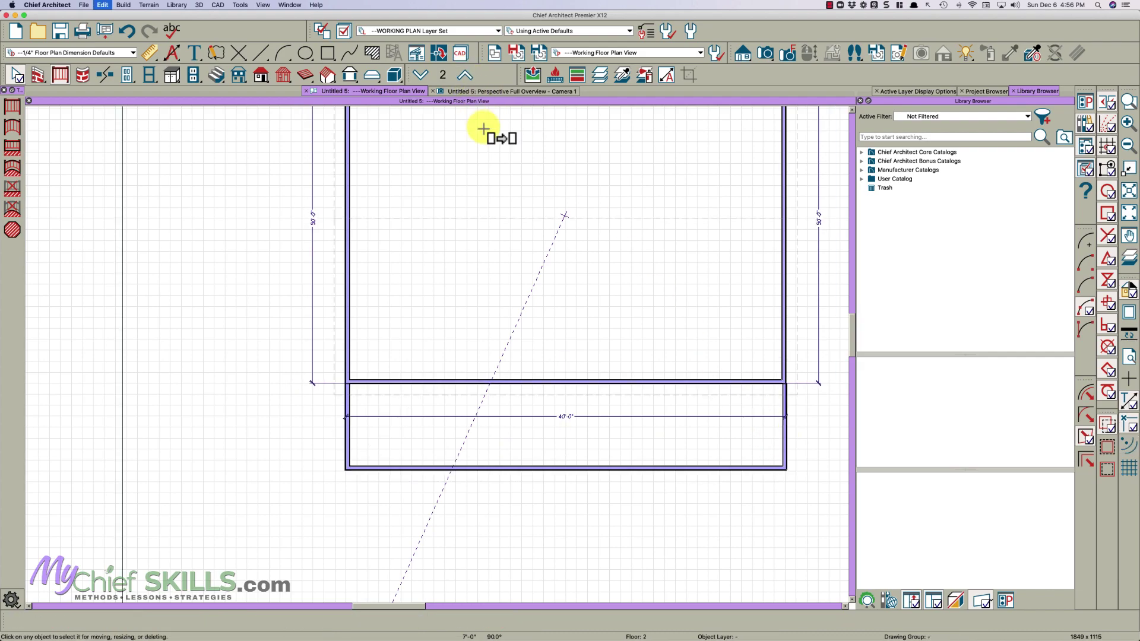
# Set the room type of the railed floor-2 area to Balcony
pyautogui.click(521, 435)
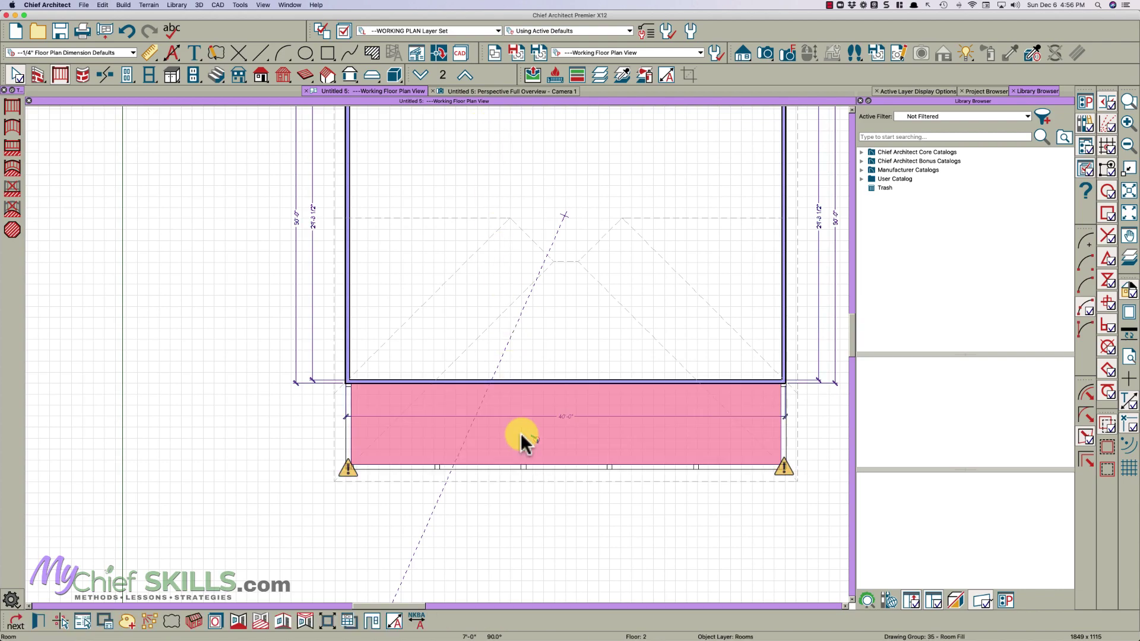
pyautogui.doubleClick(522, 433)
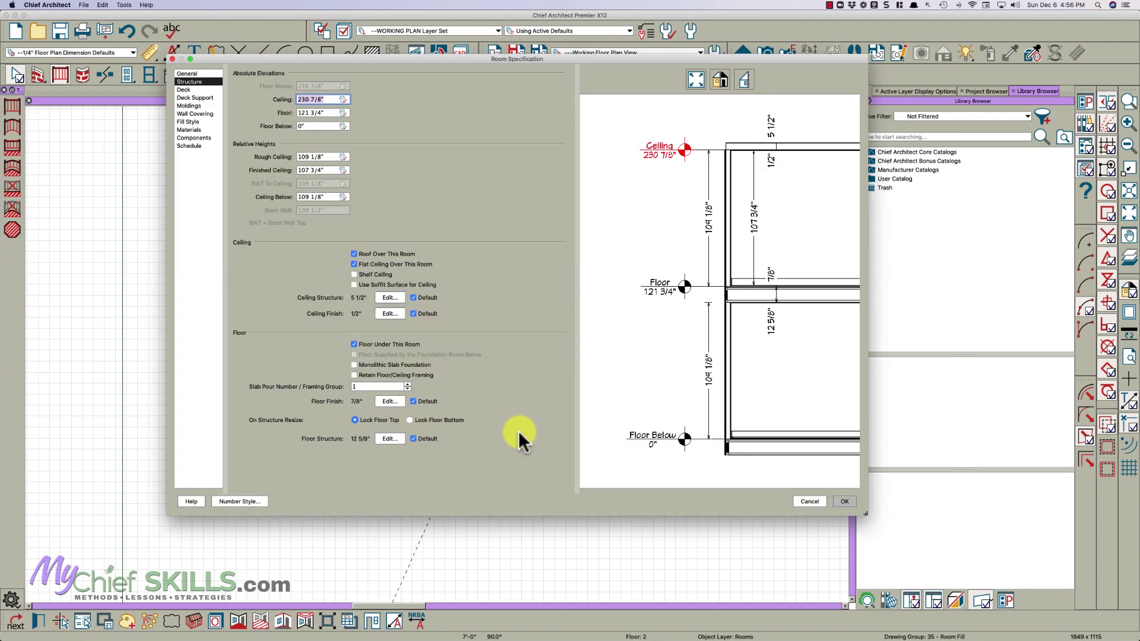
pyautogui.click(191, 74)
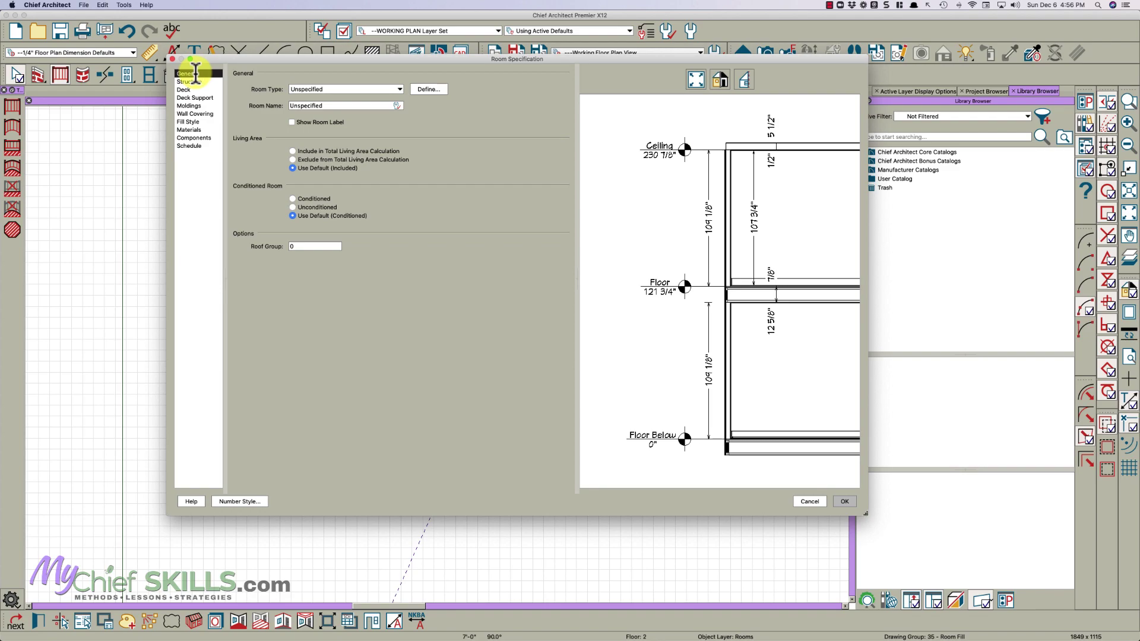
pyautogui.click(307, 89)
pyautogui.click(304, 153)
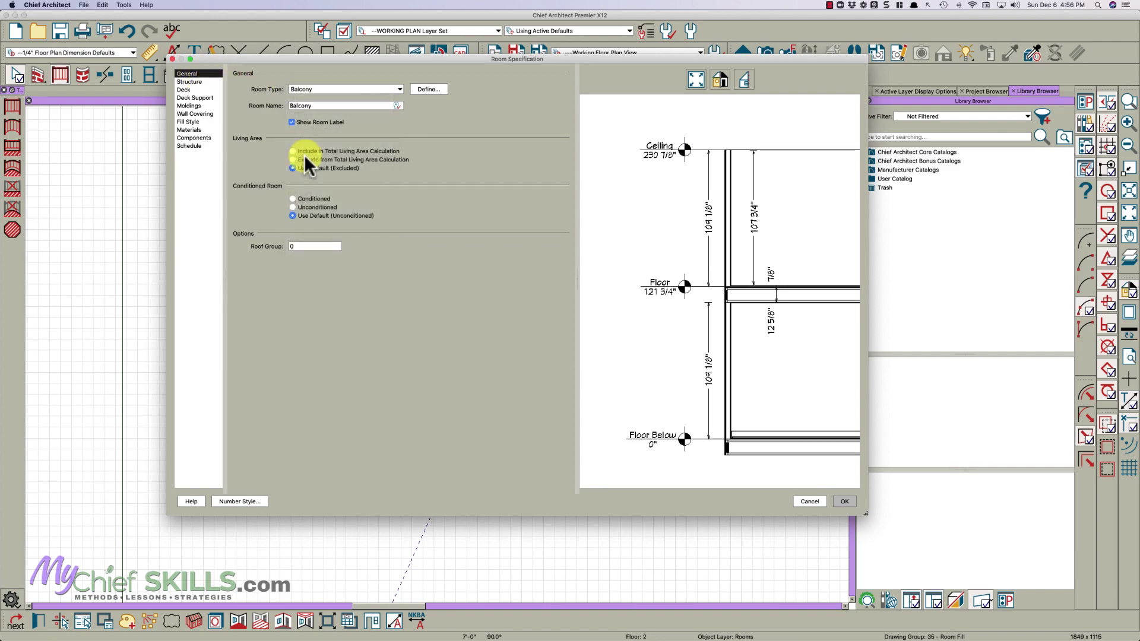
pyautogui.click(844, 502)
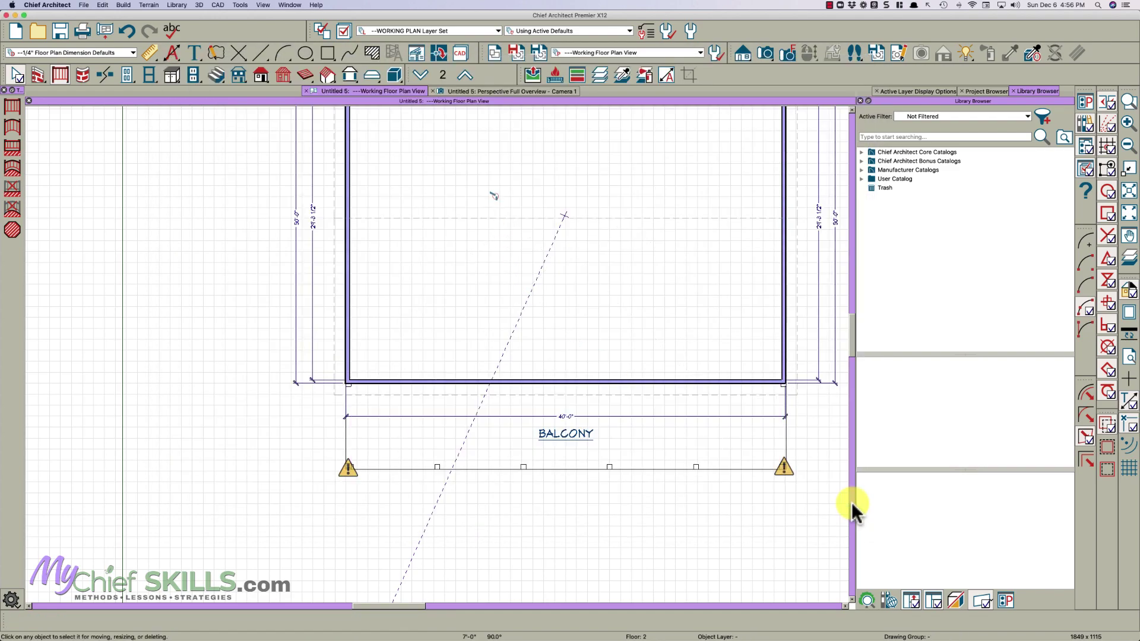
# Check the upper floor in the Camera 1 3D view, then return to the plan
pyautogui.click(467, 91)
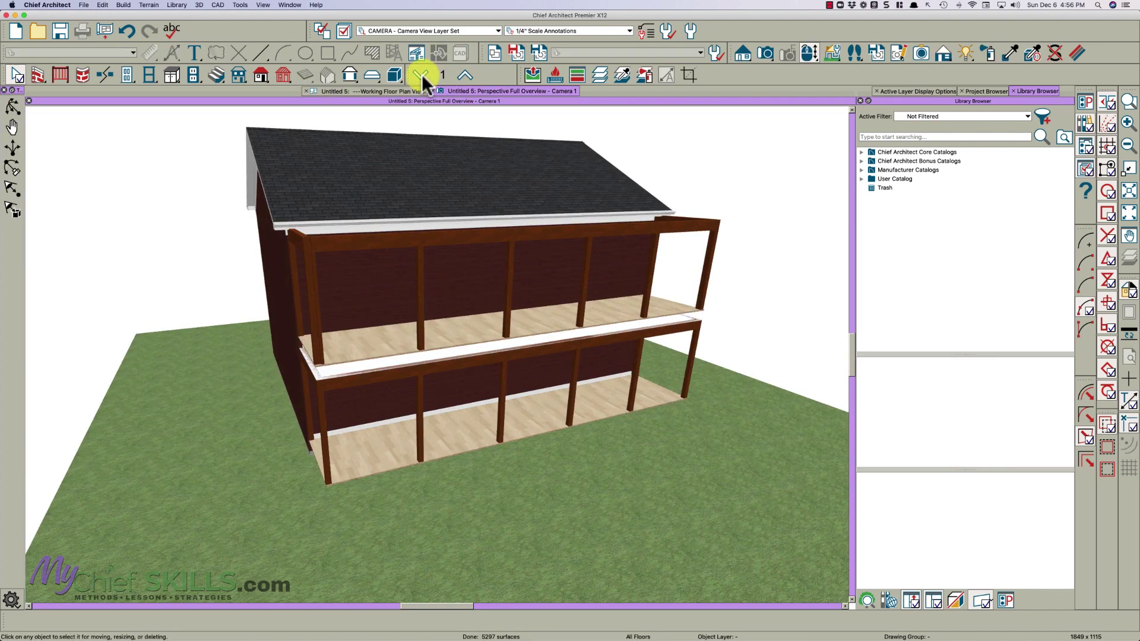
pyautogui.click(464, 74)
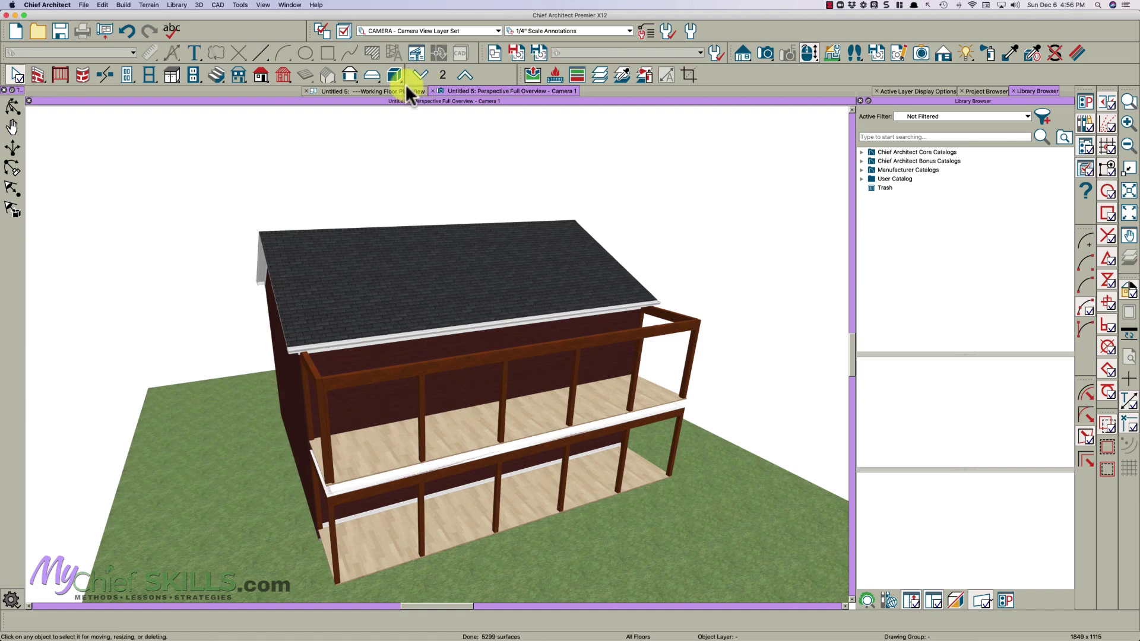
pyautogui.click(390, 91)
# On floor 1, make the porch room -Porch-concrete and change its floor elevation to a negative value
pyautogui.click(421, 76)
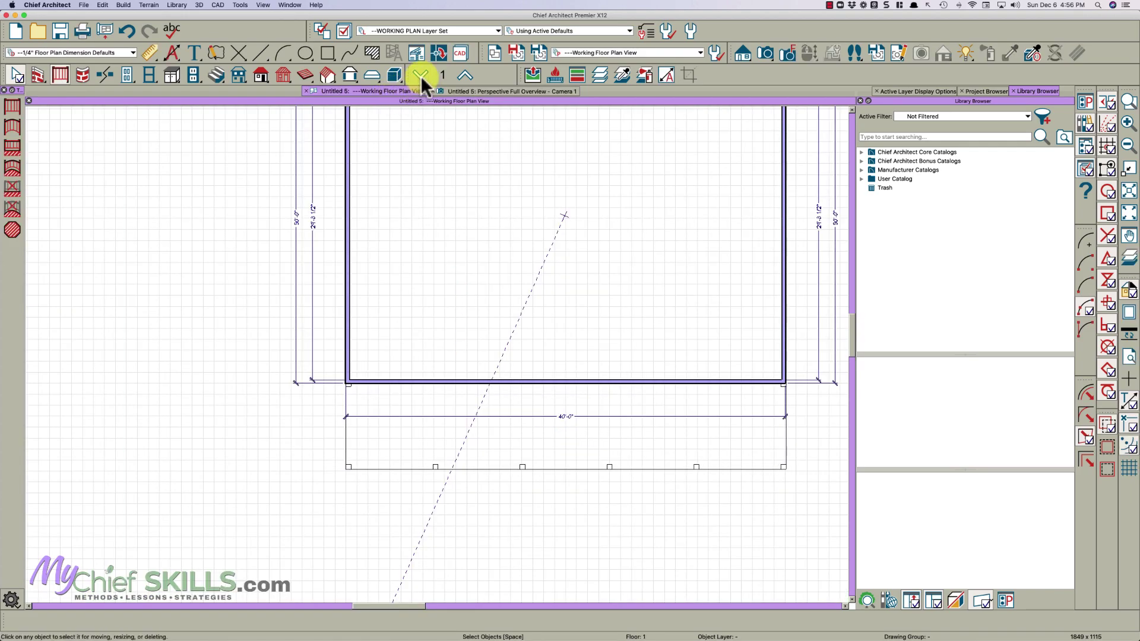
pyautogui.doubleClick(431, 439)
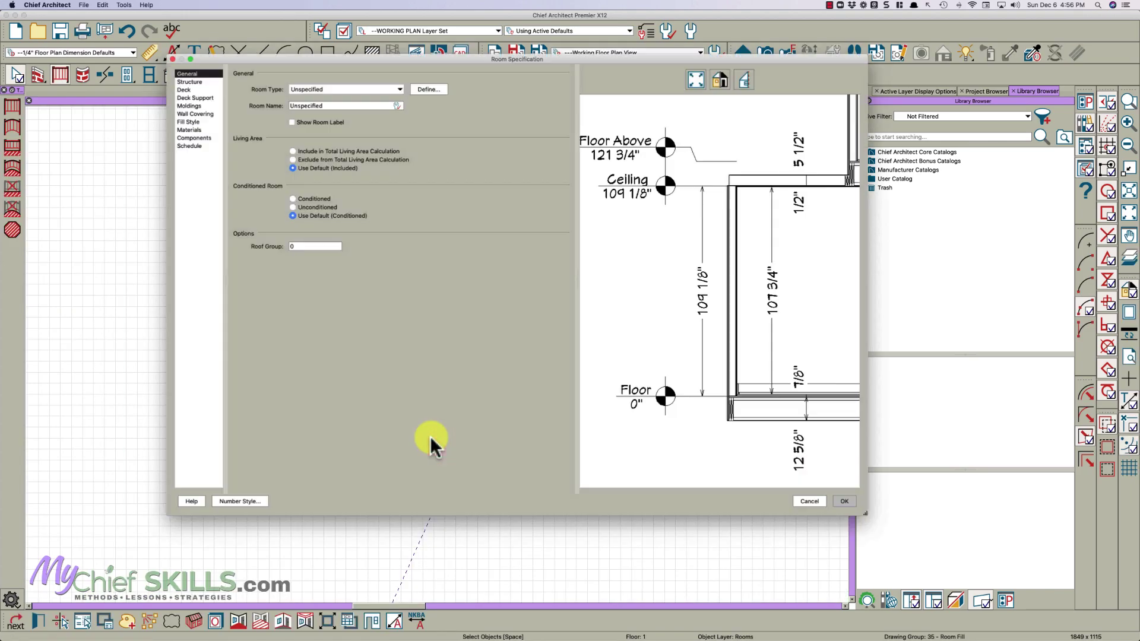
pyautogui.click(314, 89)
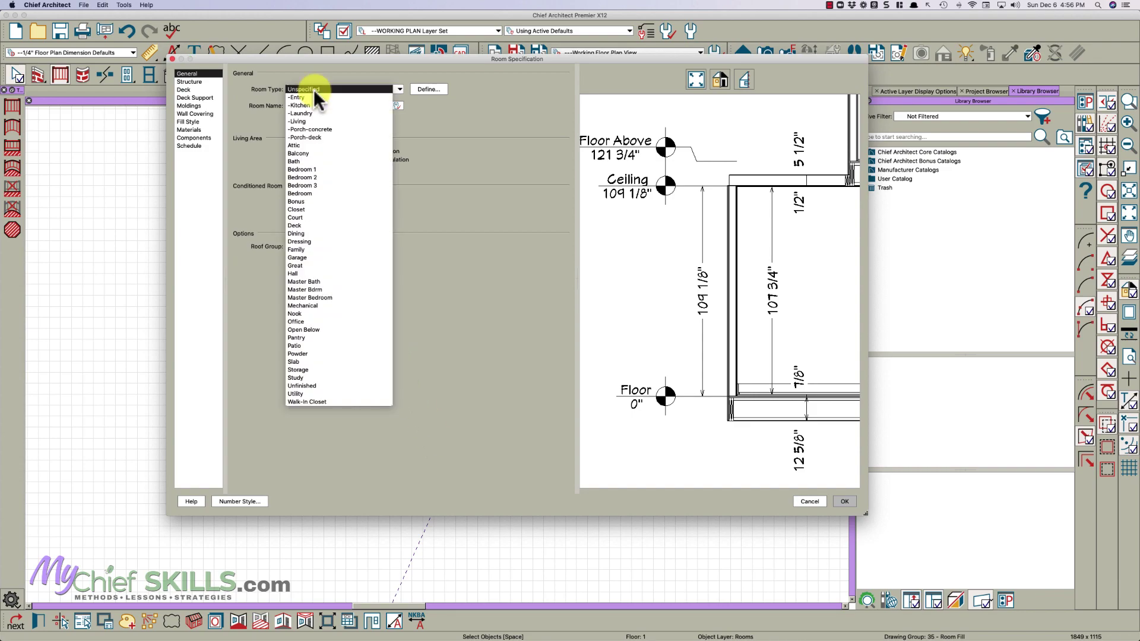
pyautogui.click(319, 124)
pyautogui.click(189, 82)
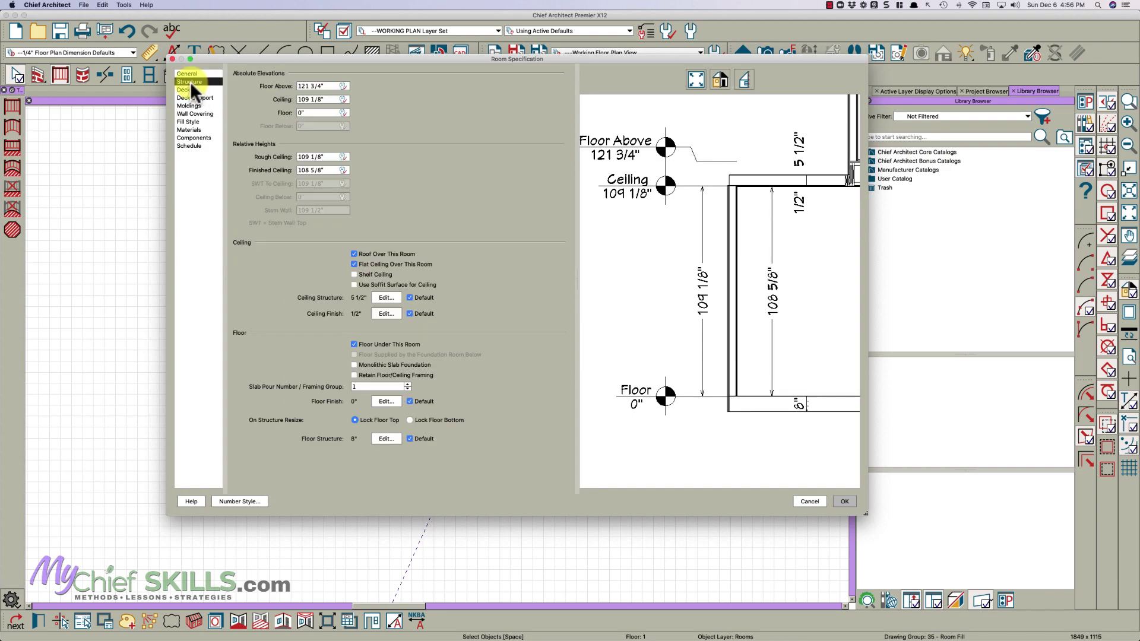
pyautogui.doubleClick(316, 112)
pyautogui.write('-4')
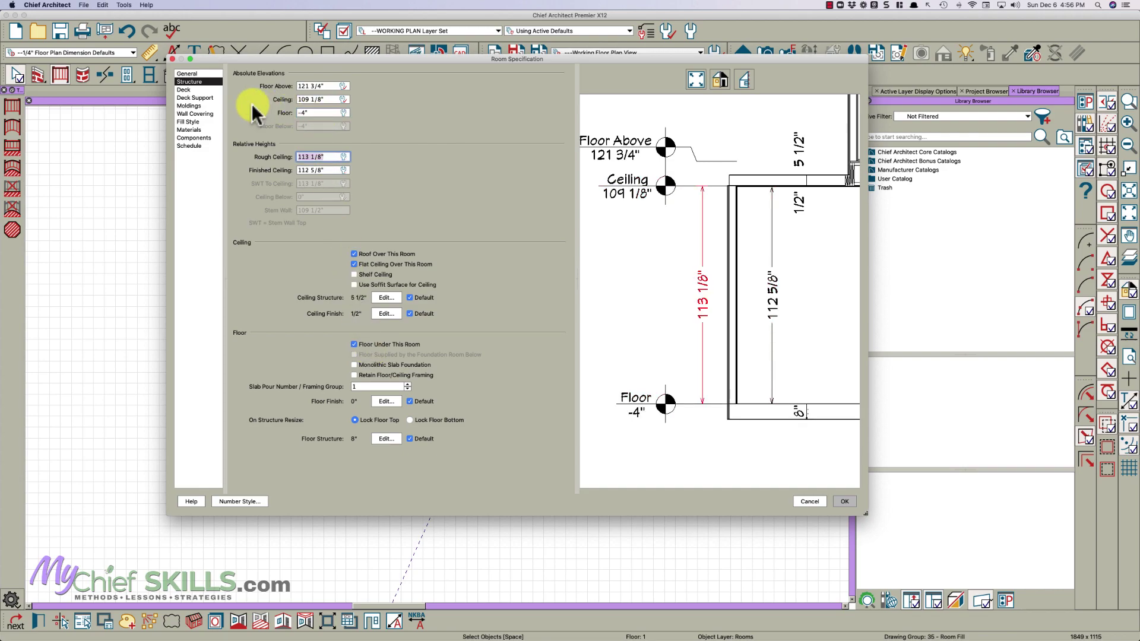
pyautogui.click(847, 500)
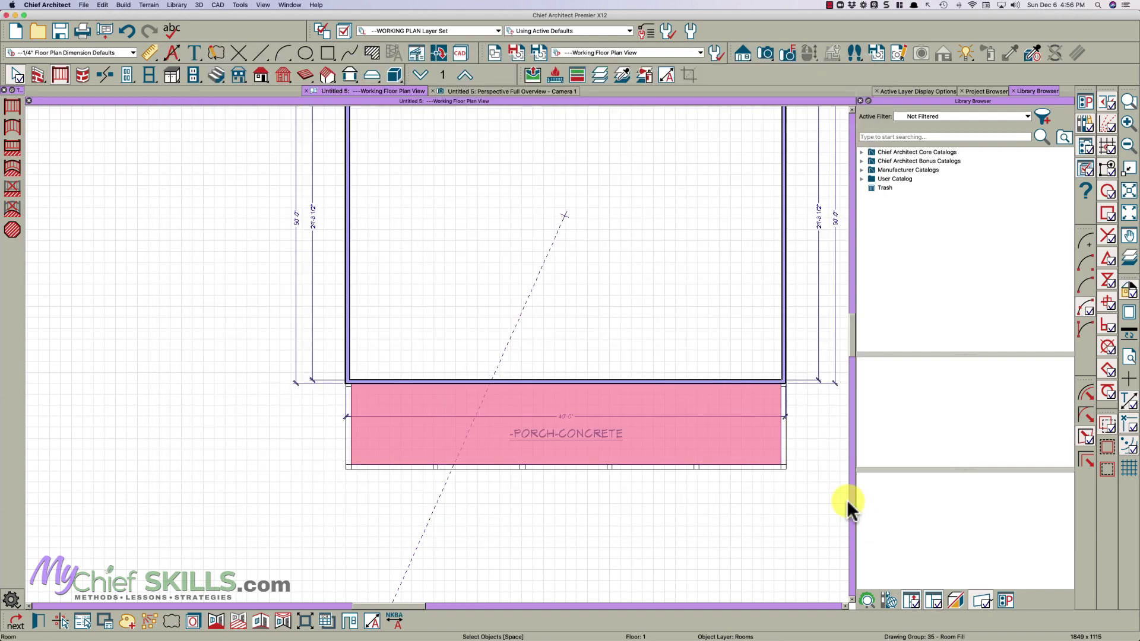
# Turn on Create Wall/Footing Below for the front porch railing
pyautogui.click(600, 467)
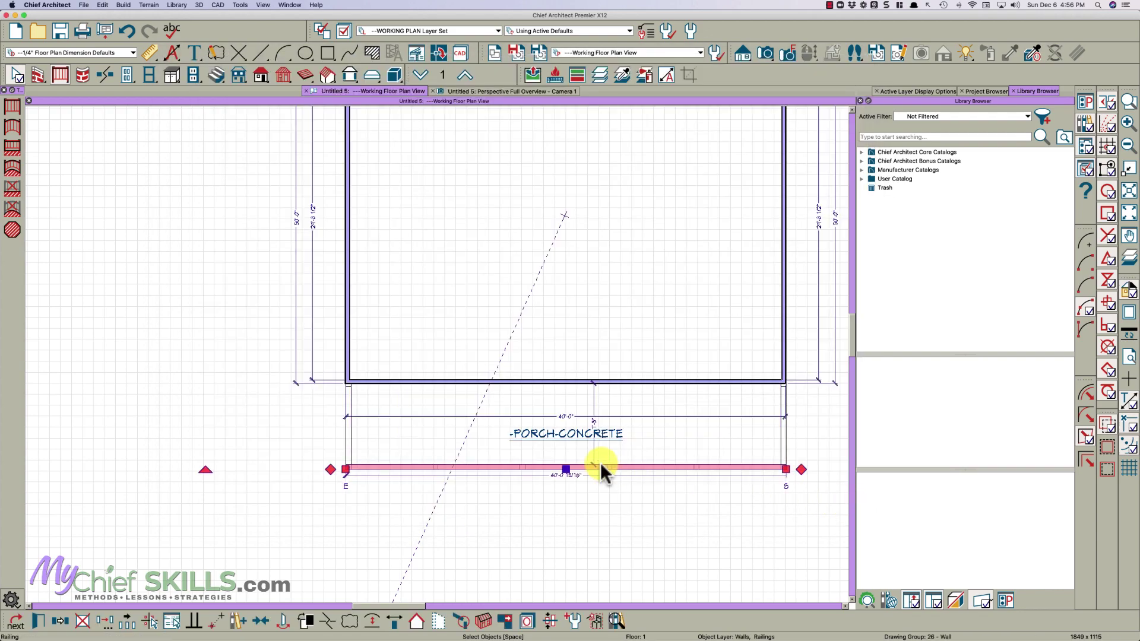
pyautogui.doubleClick(601, 466)
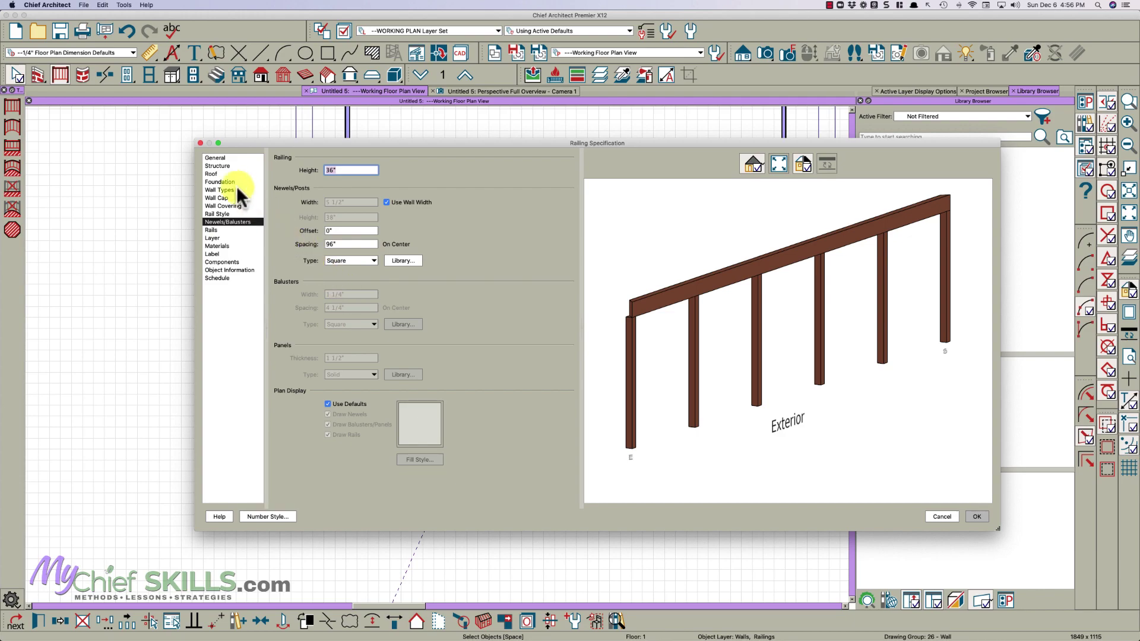
pyautogui.click(219, 165)
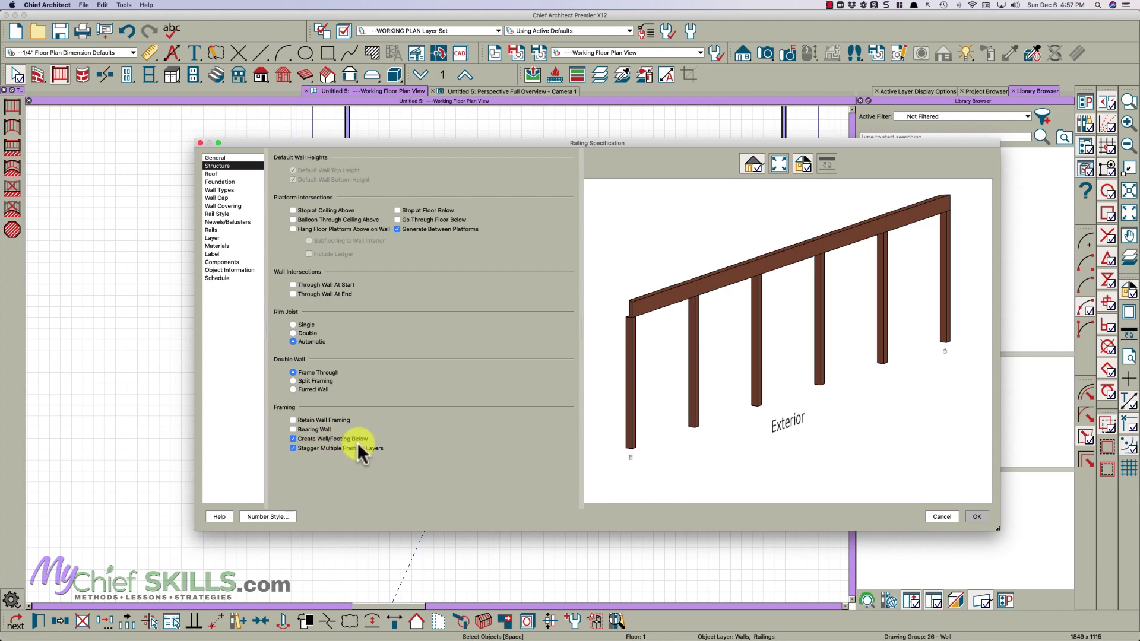
pyautogui.click(977, 516)
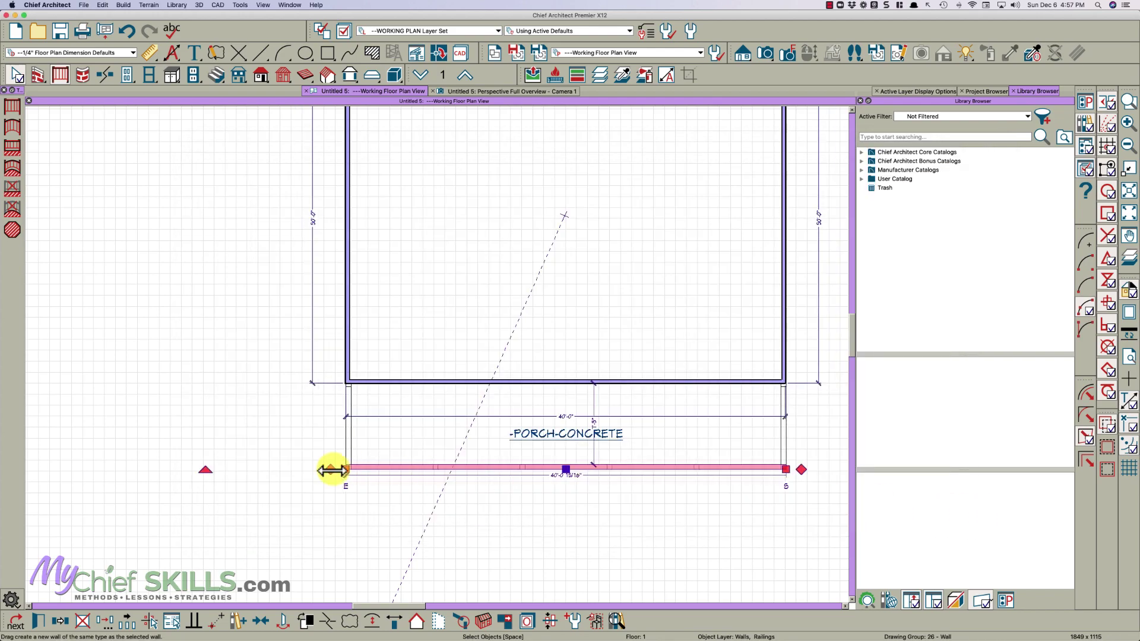
# Pull the front porch railing's right end up toward the house
pyautogui.moveTo(333, 468); pyautogui.dragTo(351, 390)
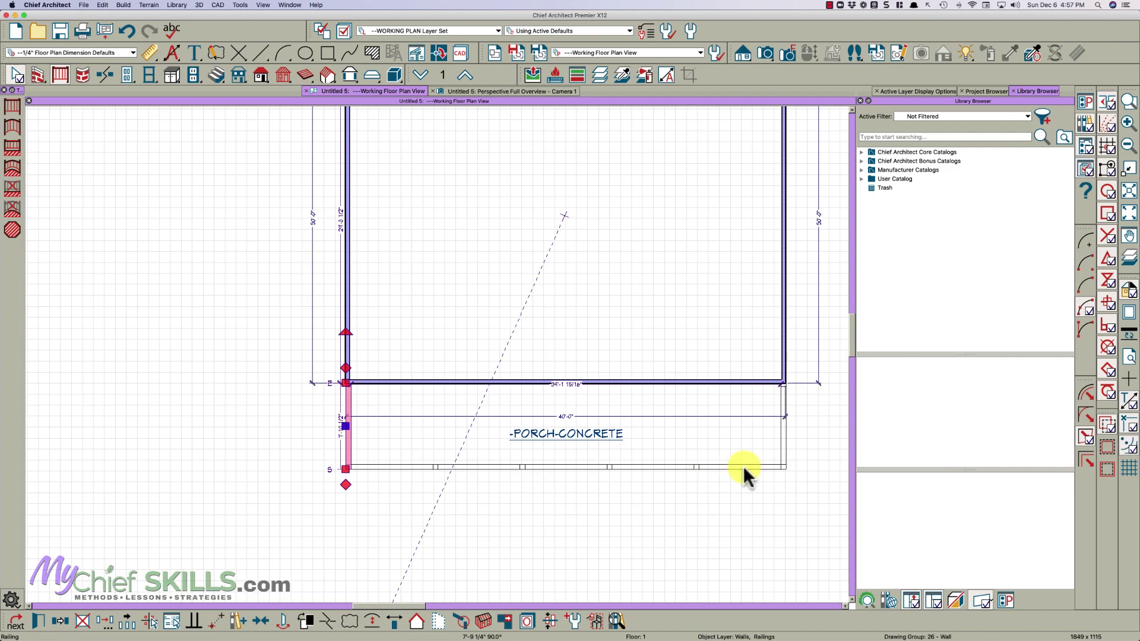
pyautogui.press('super+z')
pyautogui.moveTo(796, 469); pyautogui.dragTo(786, 389)
pyautogui.press('Escape')
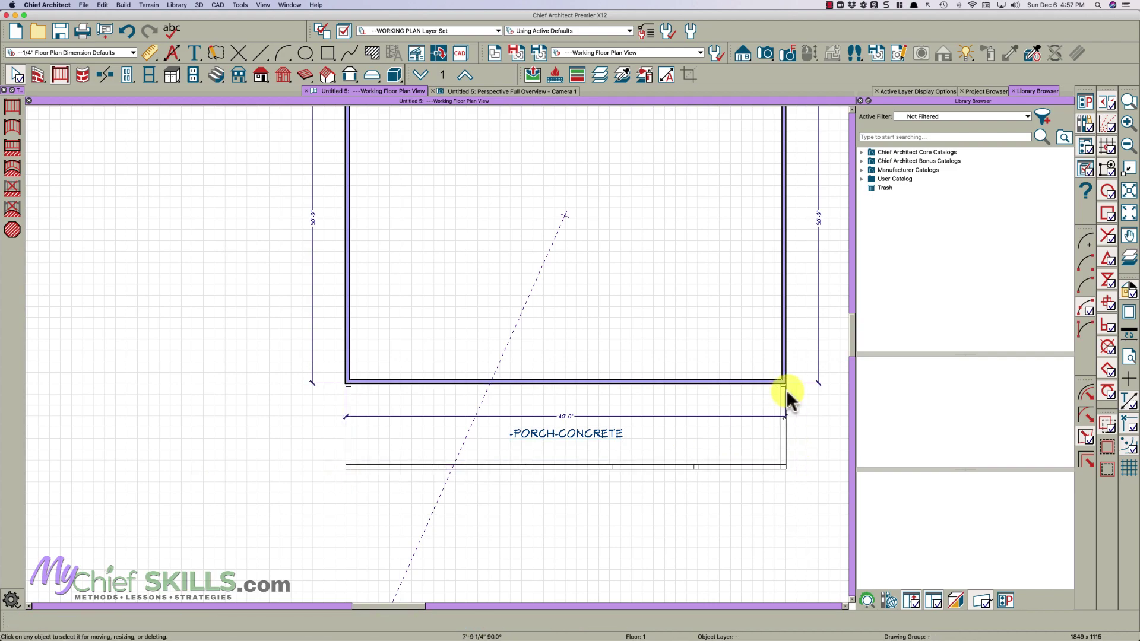
# Inspect the porch in the 3D overview camera view, then return to the plan
pyautogui.click(525, 92)
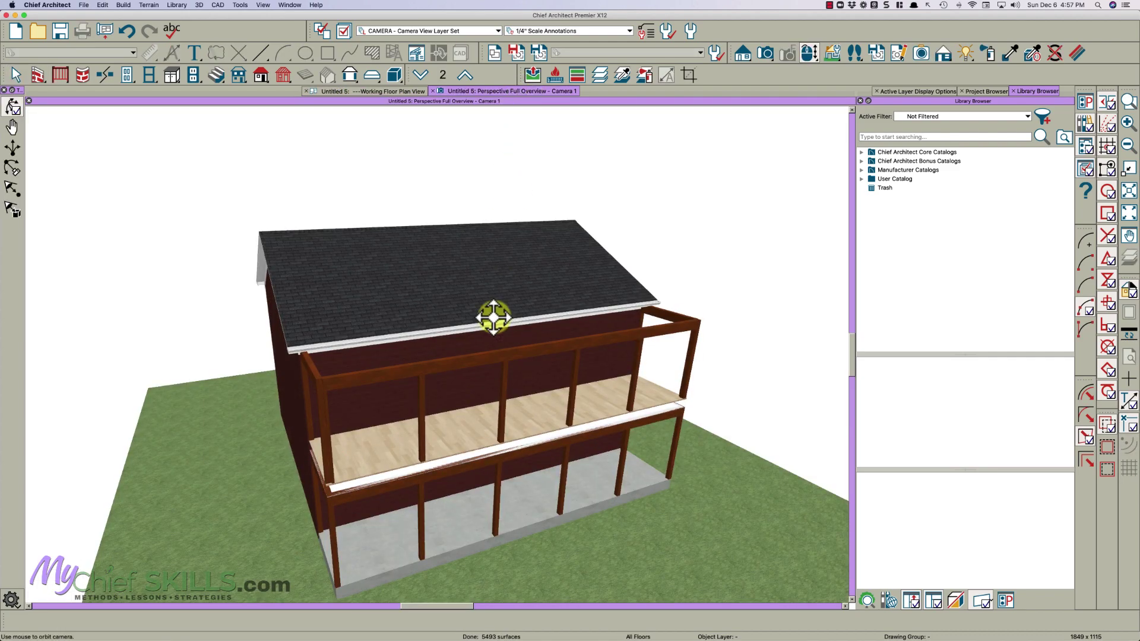
pyautogui.moveTo(555, 315); pyautogui.dragTo(496, 386)
pyautogui.press('space')
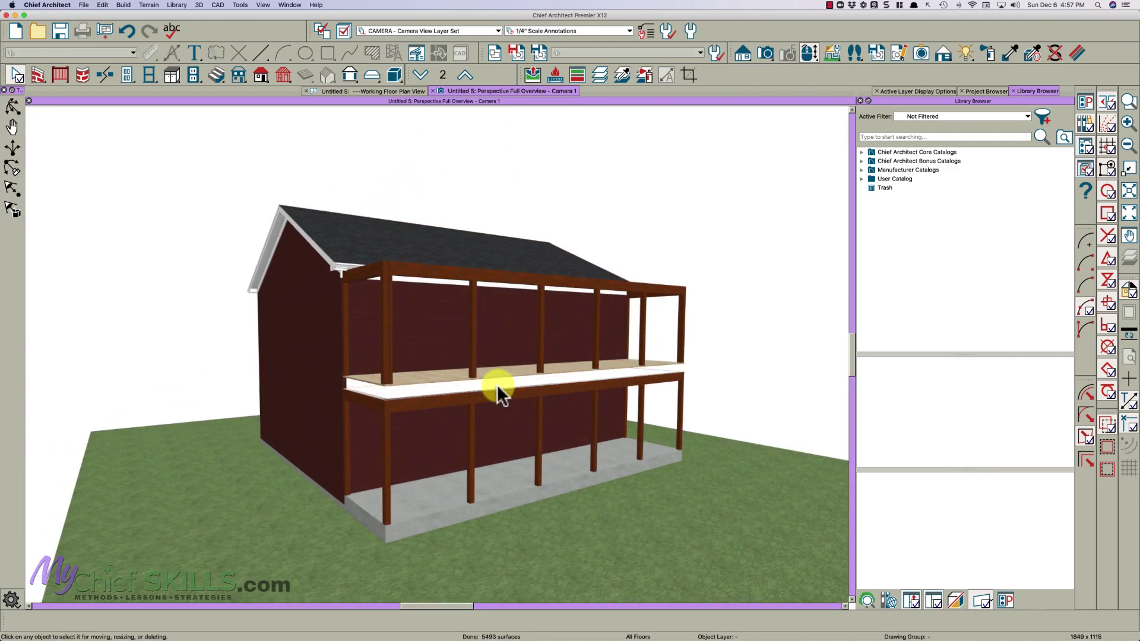
pyautogui.click(402, 96)
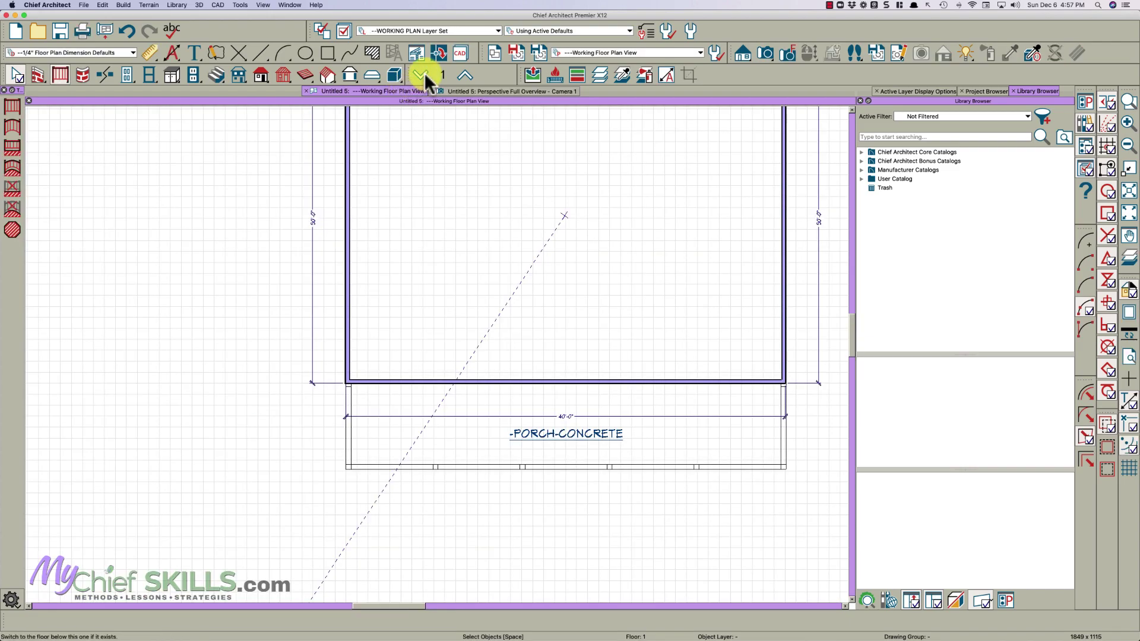
# On the foundation level, remove the porch room's floor and give it a 36" stem wall
pyautogui.click(421, 73)
pyautogui.doubleClick(494, 418)
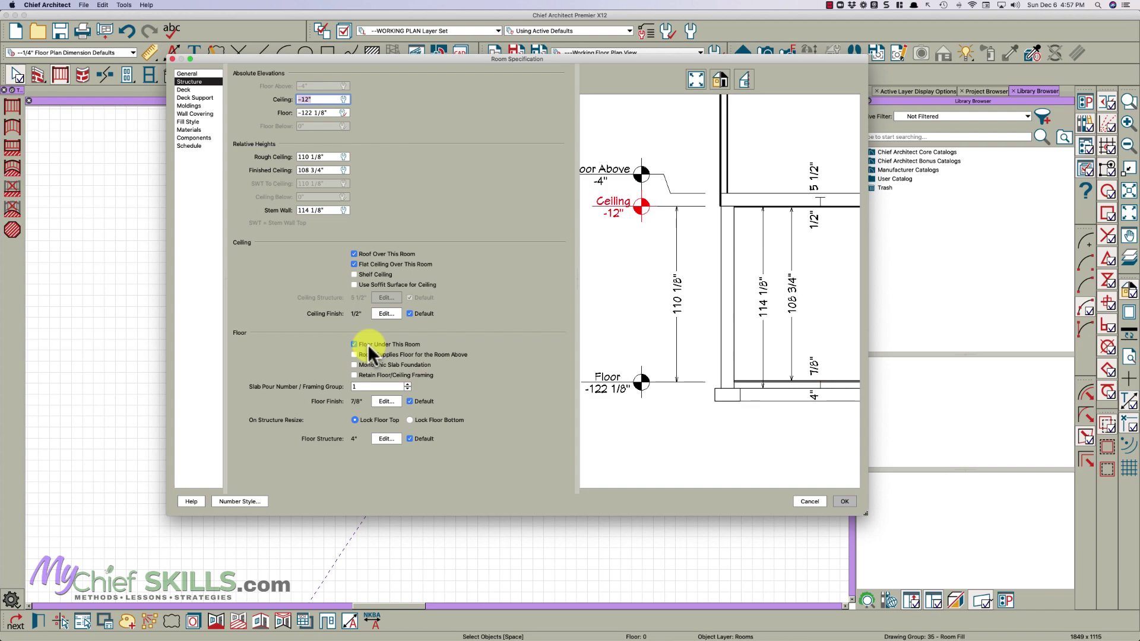
pyautogui.click(355, 344)
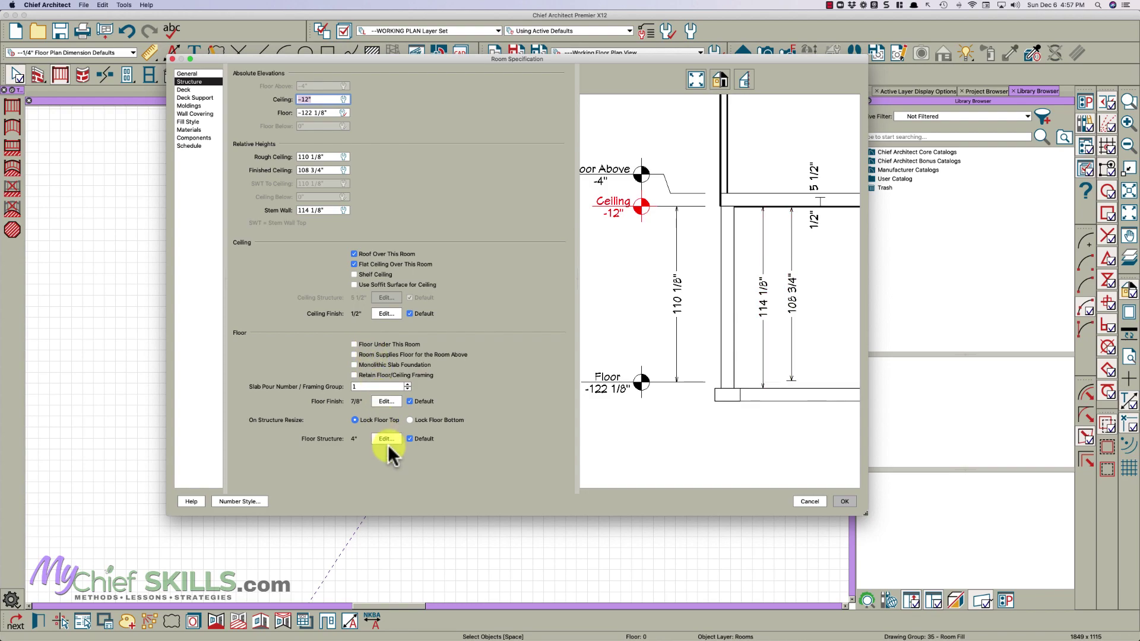
pyautogui.tripleClick(329, 210)
pyautogui.write('36')
pyautogui.press('Tab')
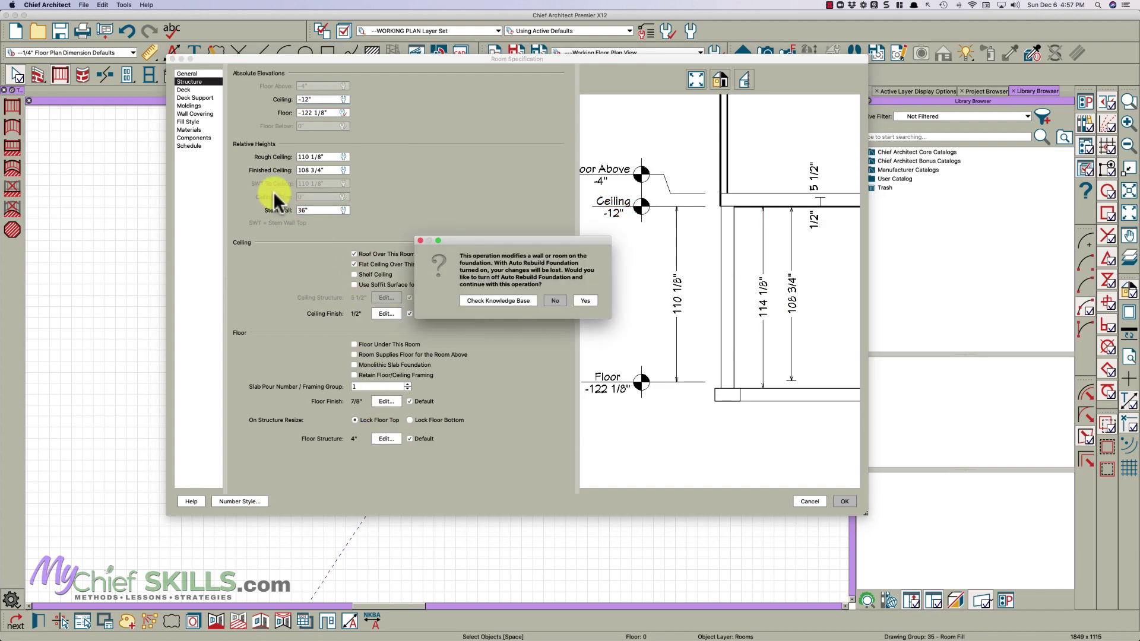
pyautogui.click(585, 300)
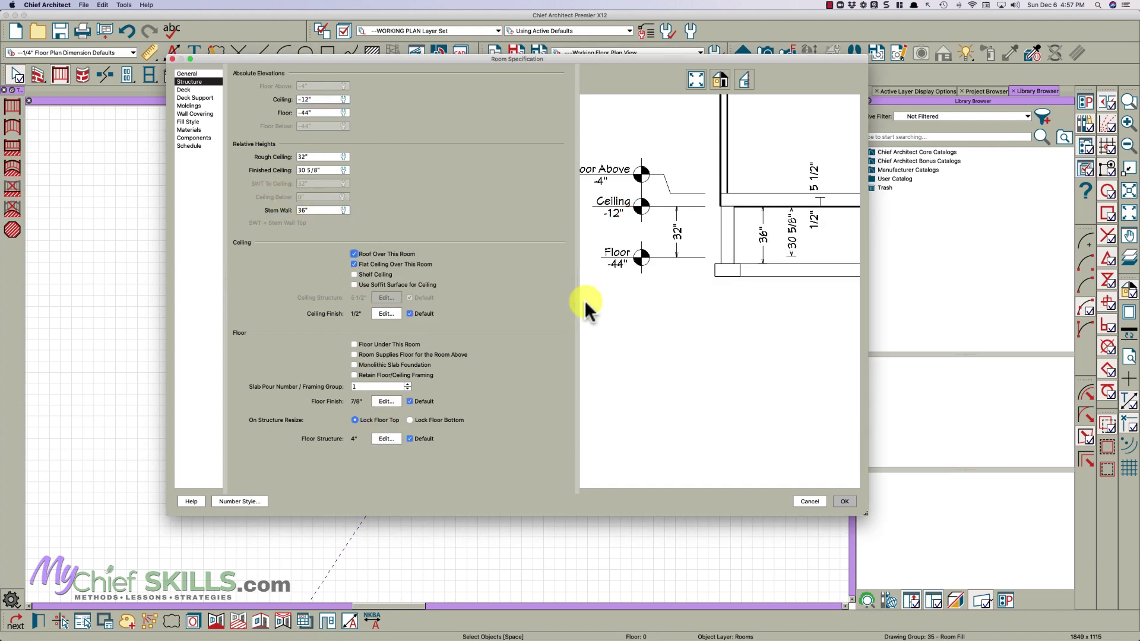
# Delete the porch foundation room's ceiling finish layers and apply the settings
pyautogui.click(386, 313)
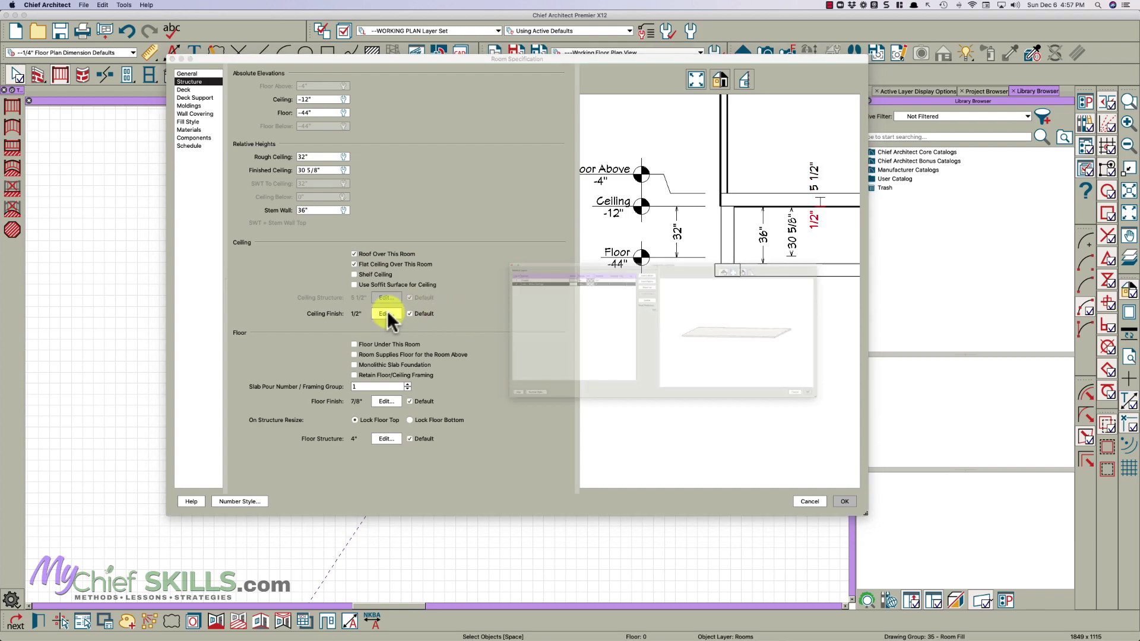
pyautogui.click(626, 250)
pyautogui.click(626, 251)
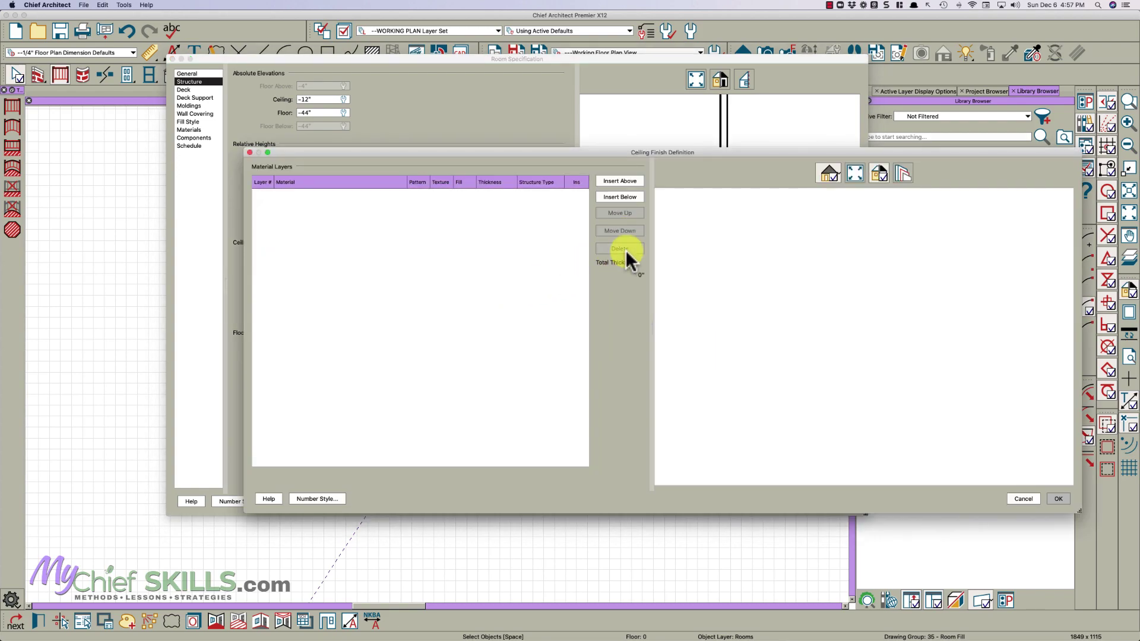
pyautogui.click(1058, 499)
pyautogui.click(842, 500)
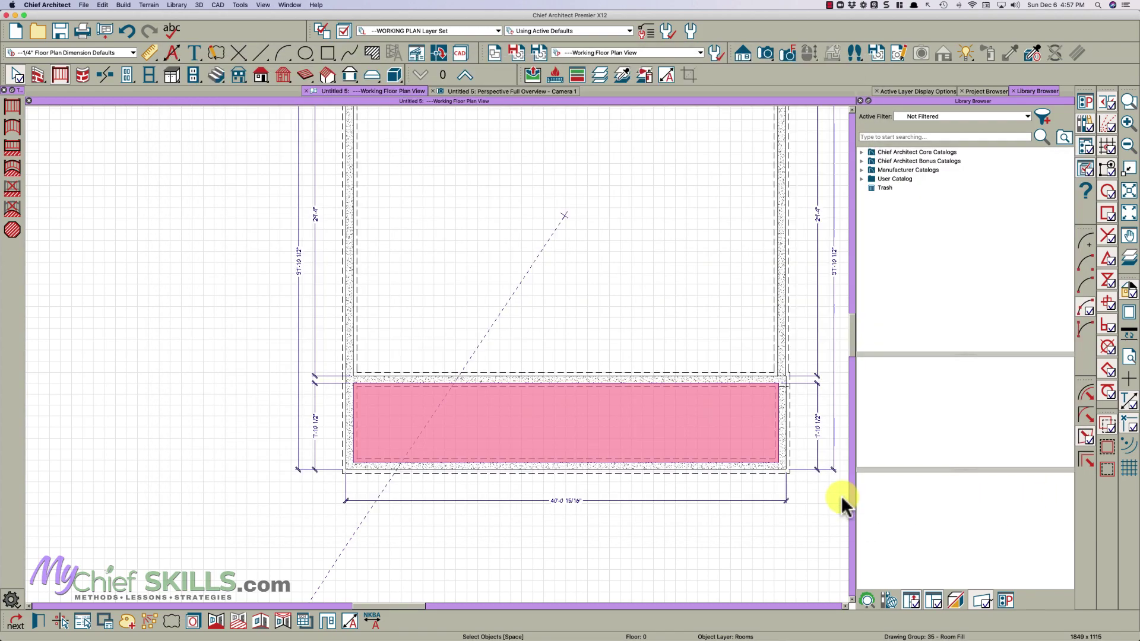
pyautogui.click(842, 497)
# On floor 1, review the porch room's general settings and frame the whole building
pyautogui.click(458, 77)
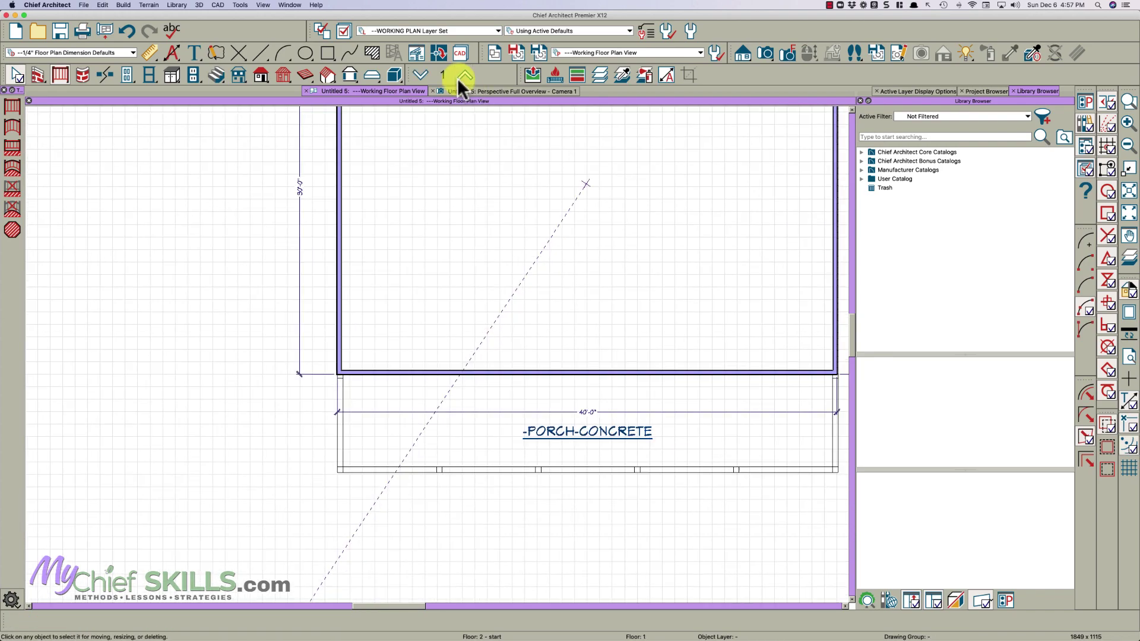
pyautogui.click(507, 432)
pyautogui.doubleClick(476, 432)
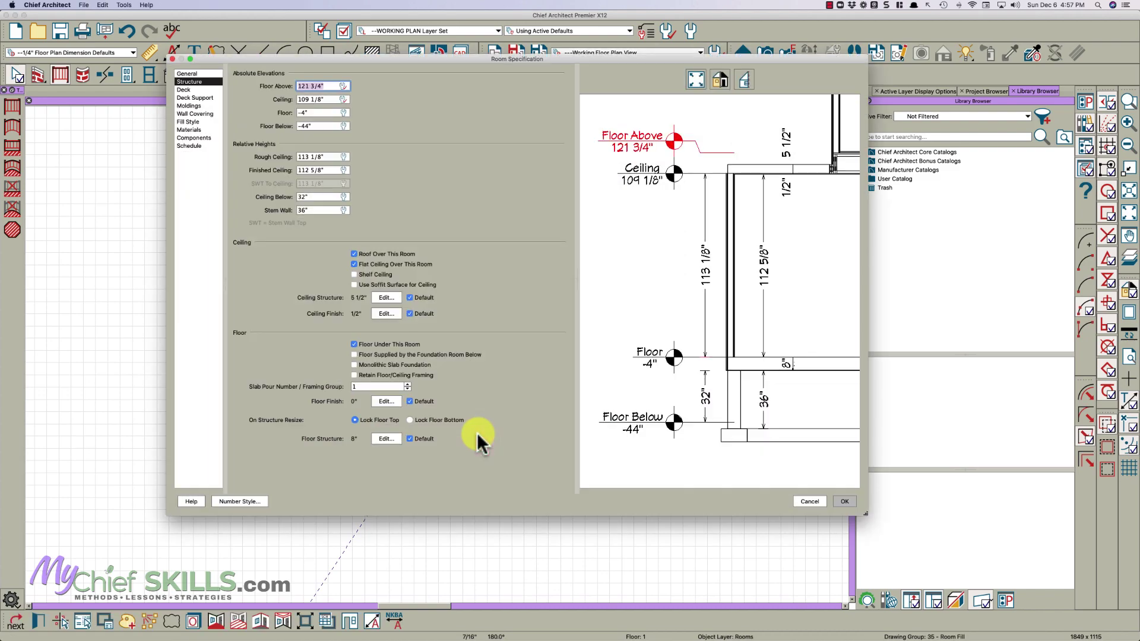
pyautogui.click(192, 75)
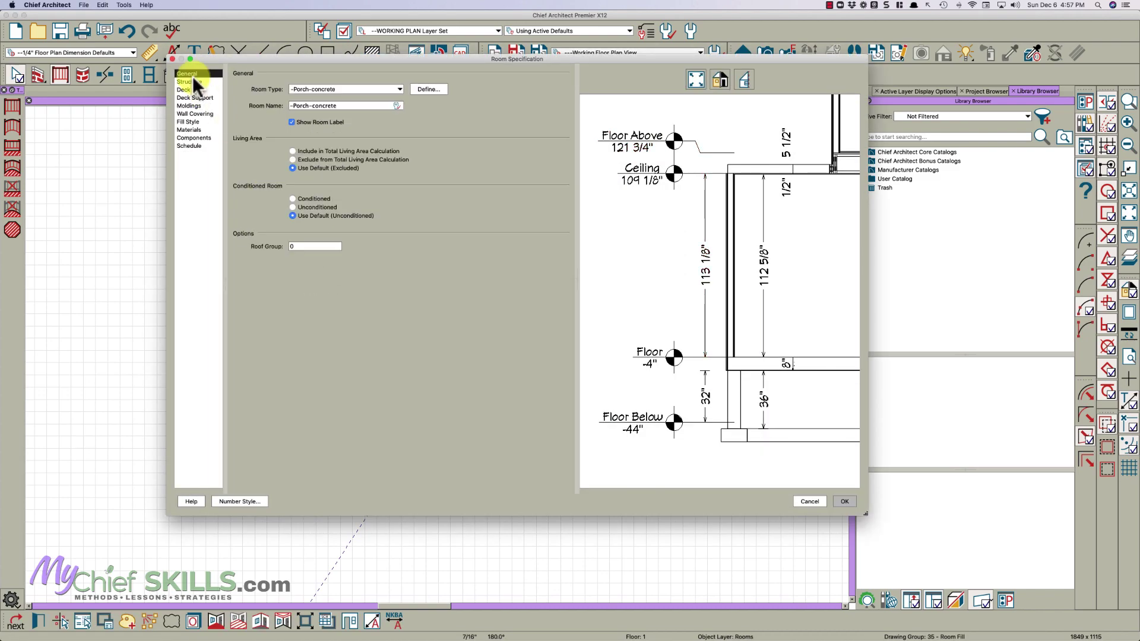
pyautogui.click(844, 501)
pyautogui.press('Escape')
pyautogui.scroll(-1, 598, 436)
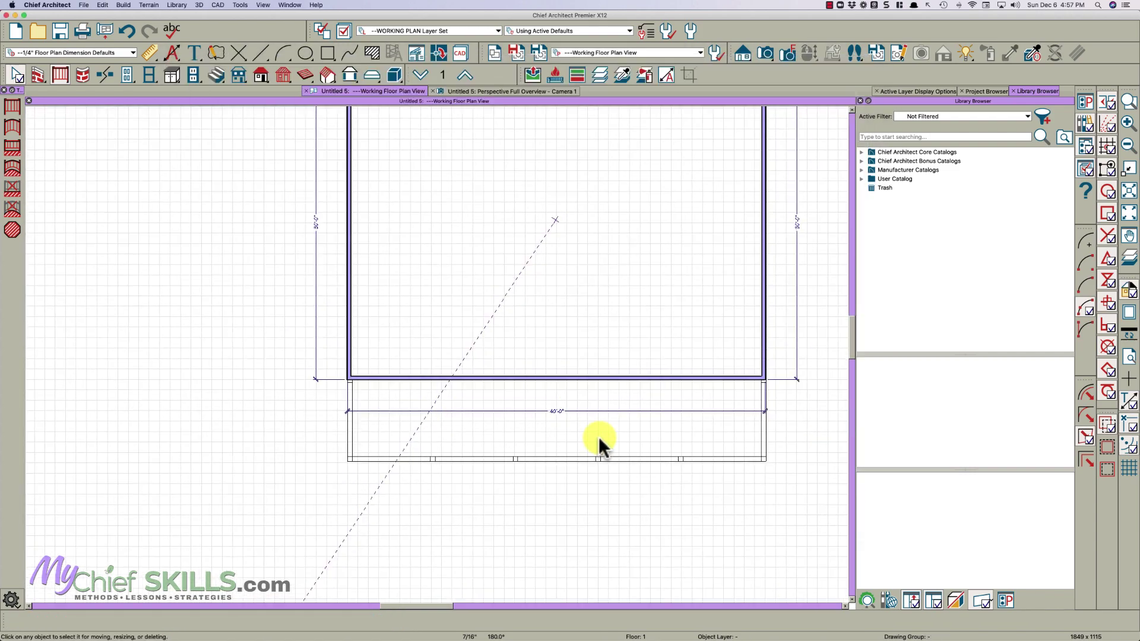
pyautogui.scroll(-1, 598, 437)
pyautogui.moveTo(598, 437); pyautogui.dragTo(517, 440, button='middle')
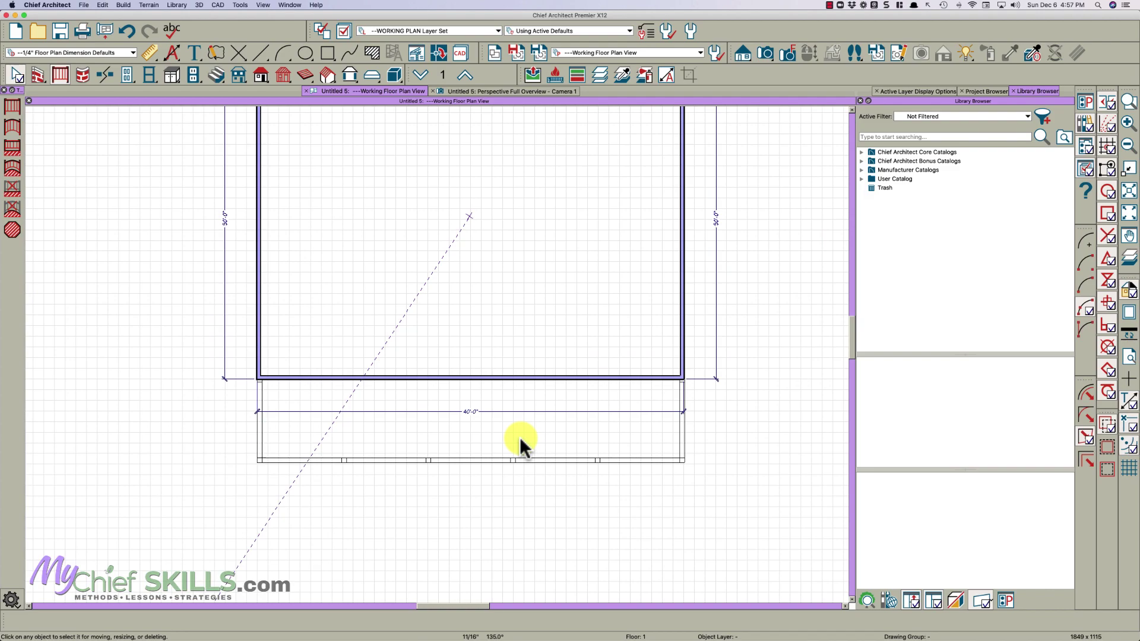
# On floor 2, swing the balcony railing's right end up the right side
pyautogui.click(461, 76)
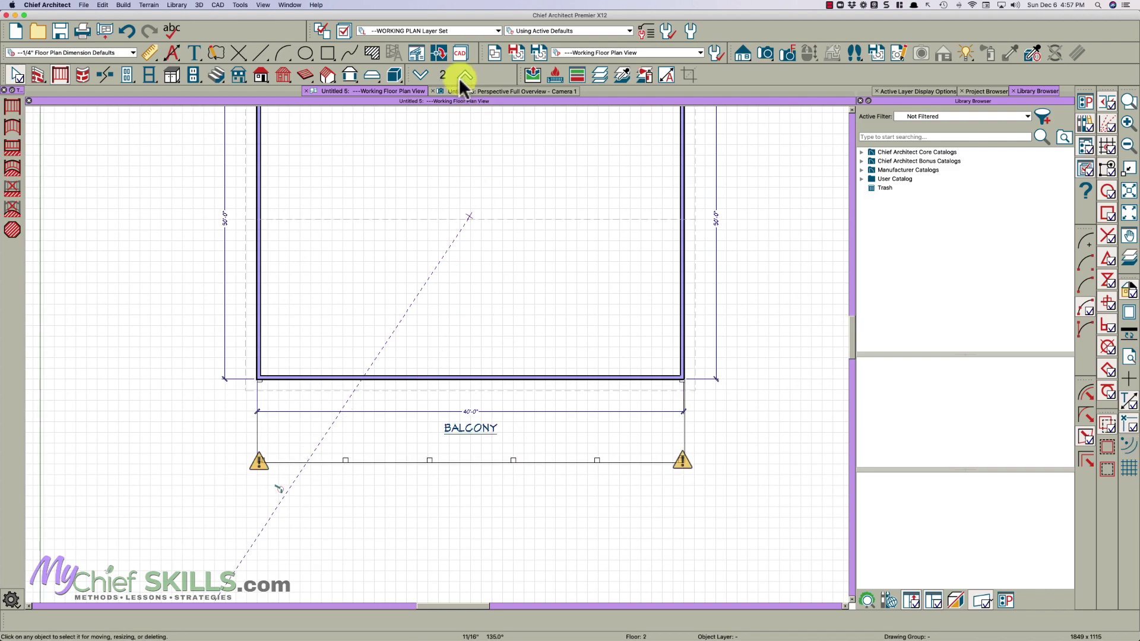
pyautogui.scroll(3, 270, 452)
pyautogui.click(270, 453)
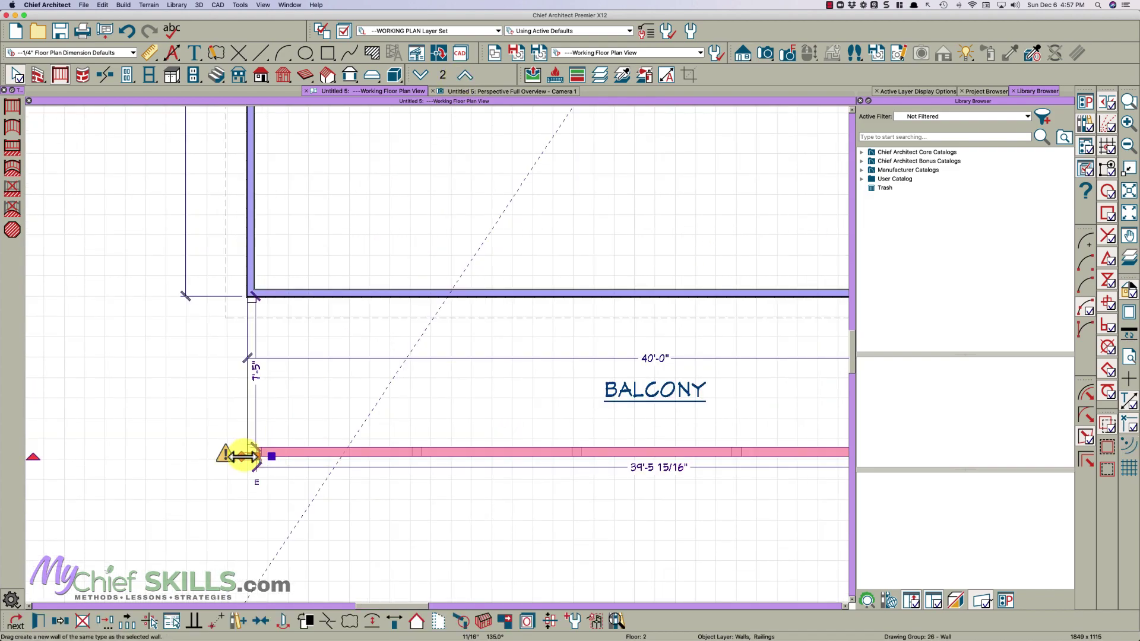
pyautogui.moveTo(242, 456); pyautogui.dragTo(248, 311)
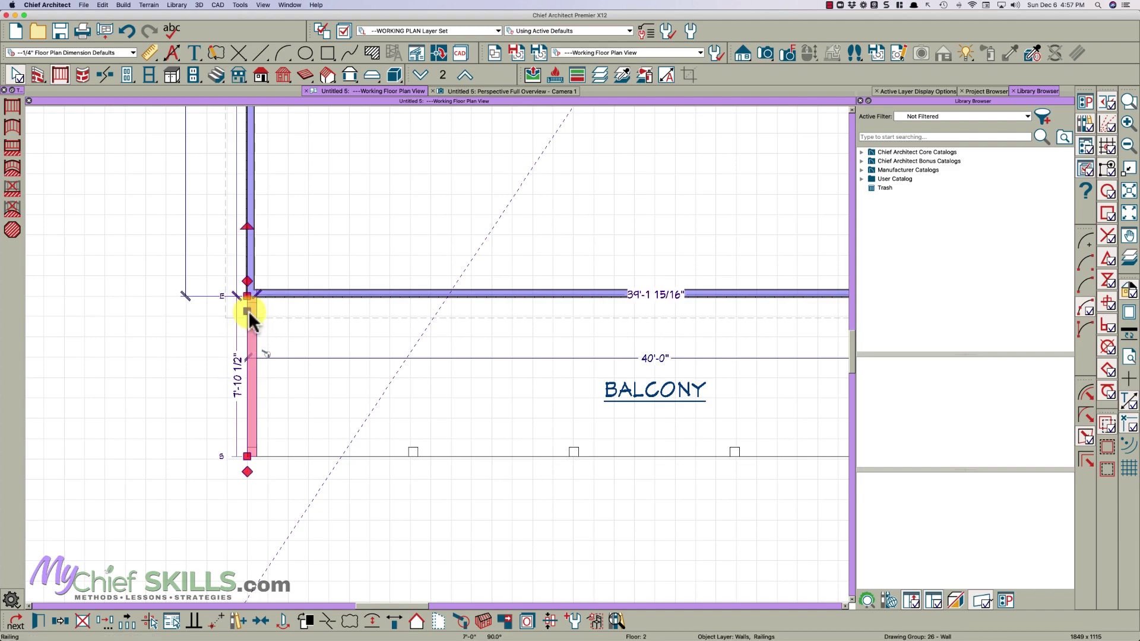
pyautogui.scroll(-2, 248, 311)
pyautogui.press('super+z')
pyautogui.click(765, 425)
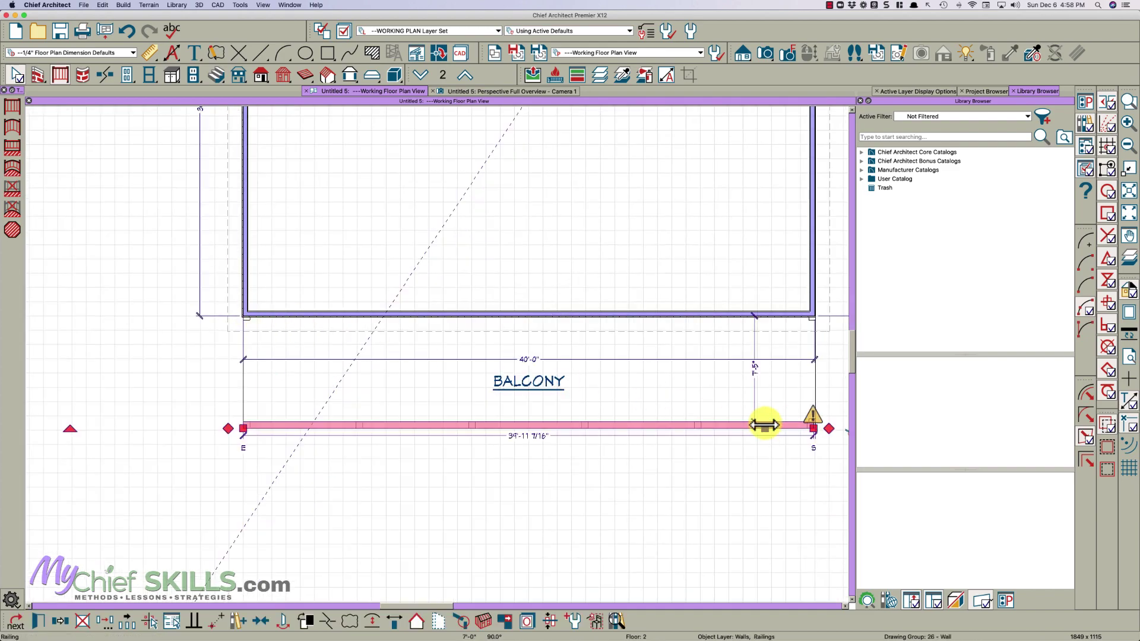
pyautogui.click(826, 439)
pyautogui.click(803, 425)
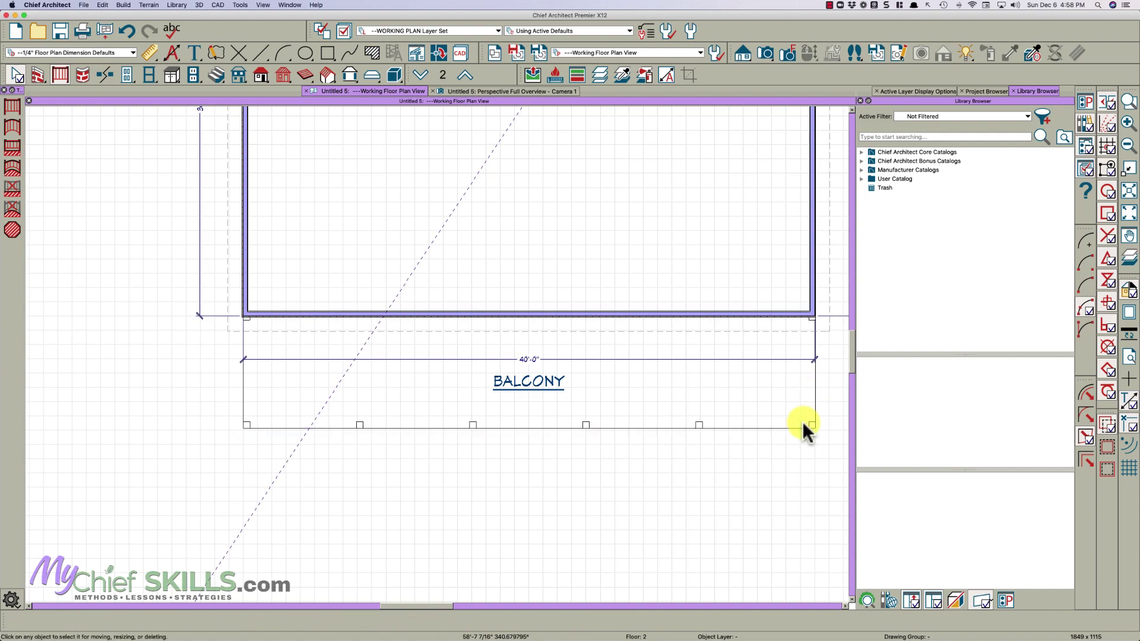
pyautogui.moveTo(831, 429); pyautogui.dragTo(818, 315)
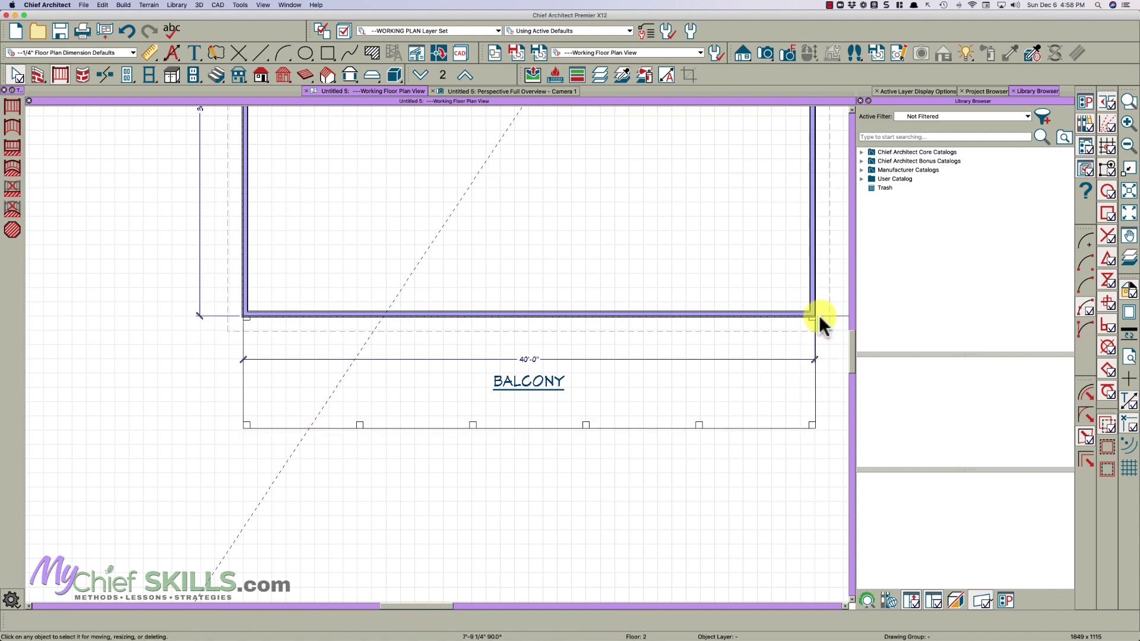
pyautogui.click(358, 424)
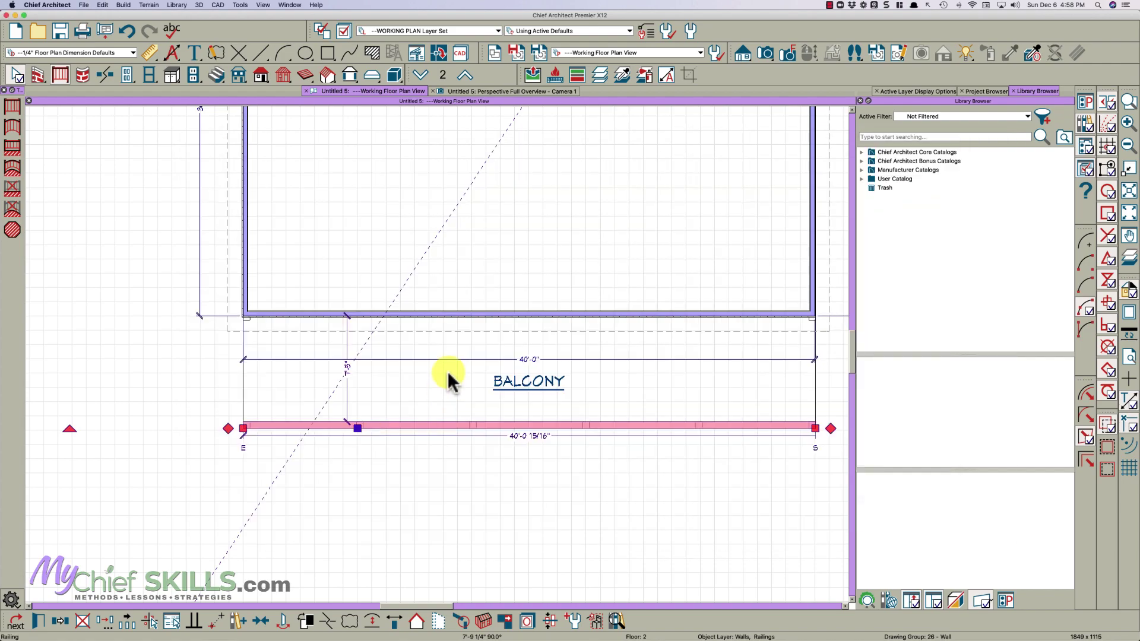
# Review the Balcony room's structure settings and close without changes
pyautogui.click(447, 371)
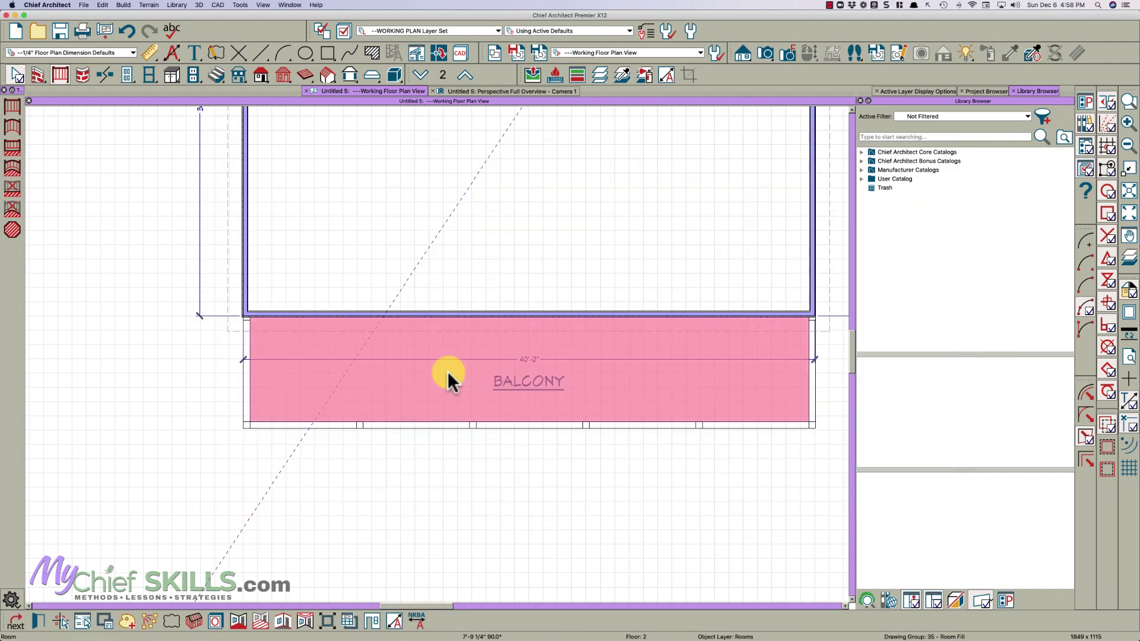
pyautogui.doubleClick(447, 372)
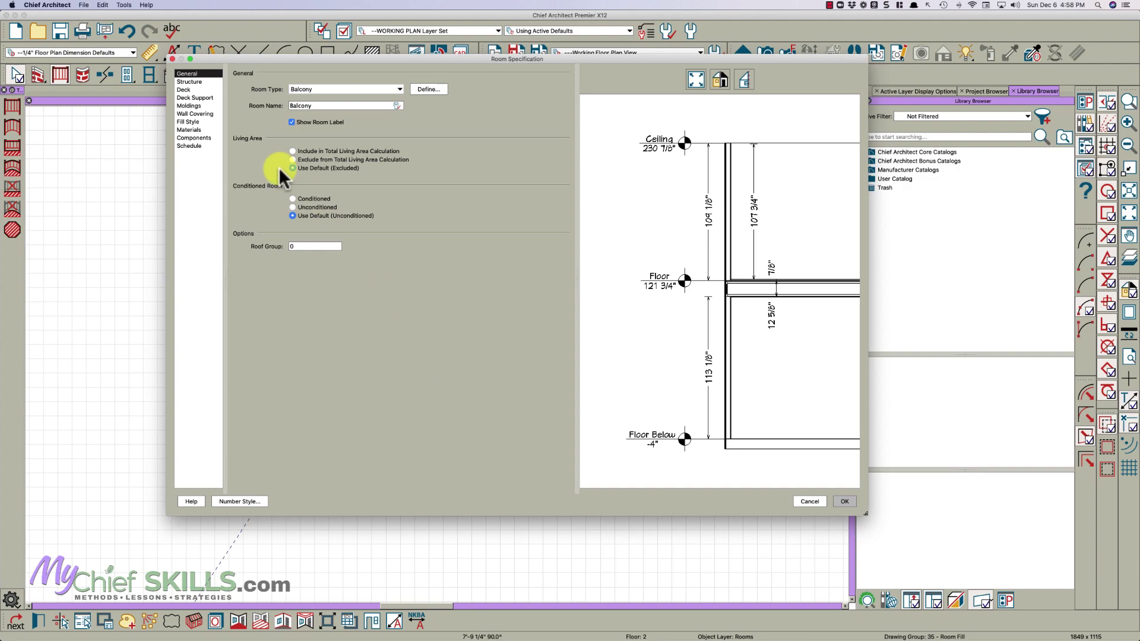
pyautogui.click(205, 81)
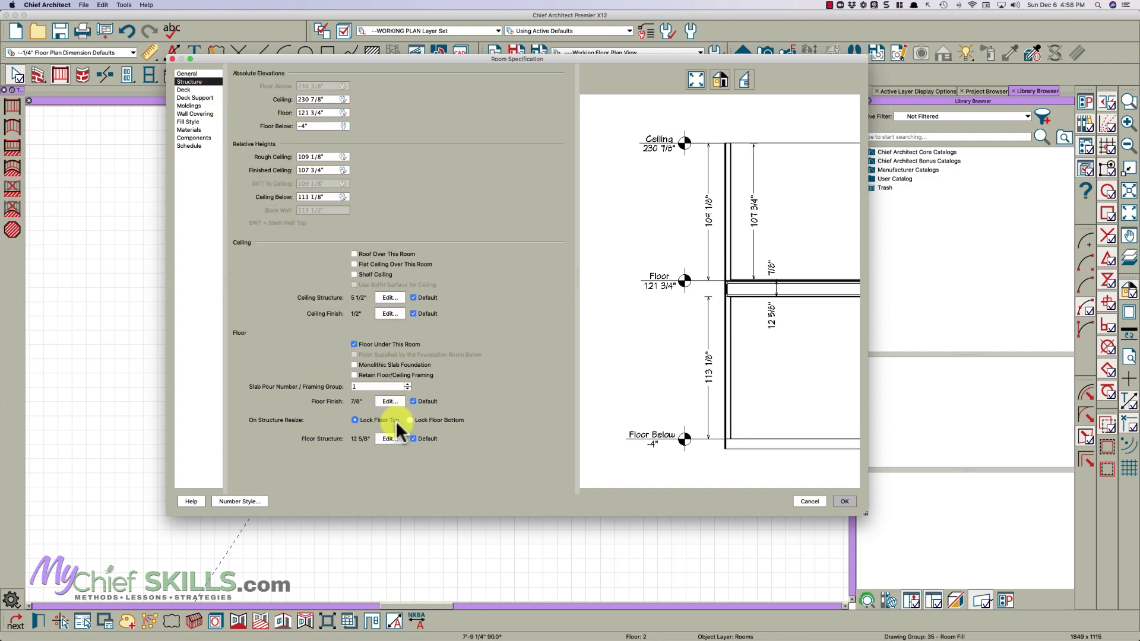
pyautogui.press('Return')
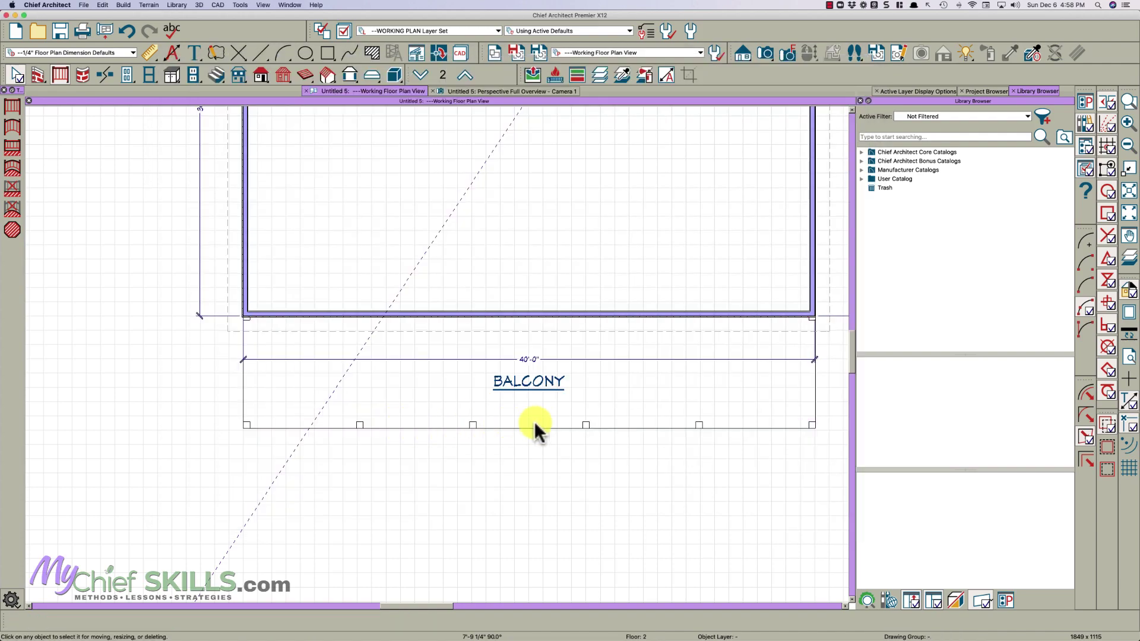
# Set the front balcony railing's rail style to panels between posts with no top beam
pyautogui.click(534, 425)
pyautogui.doubleClick(543, 423)
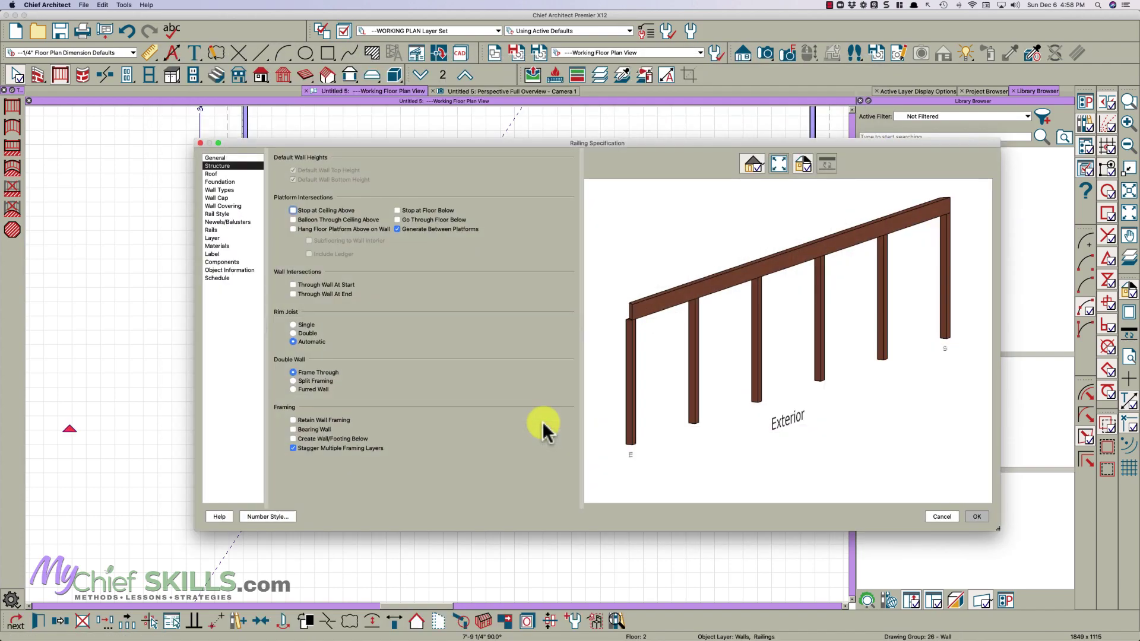
pyautogui.click(223, 213)
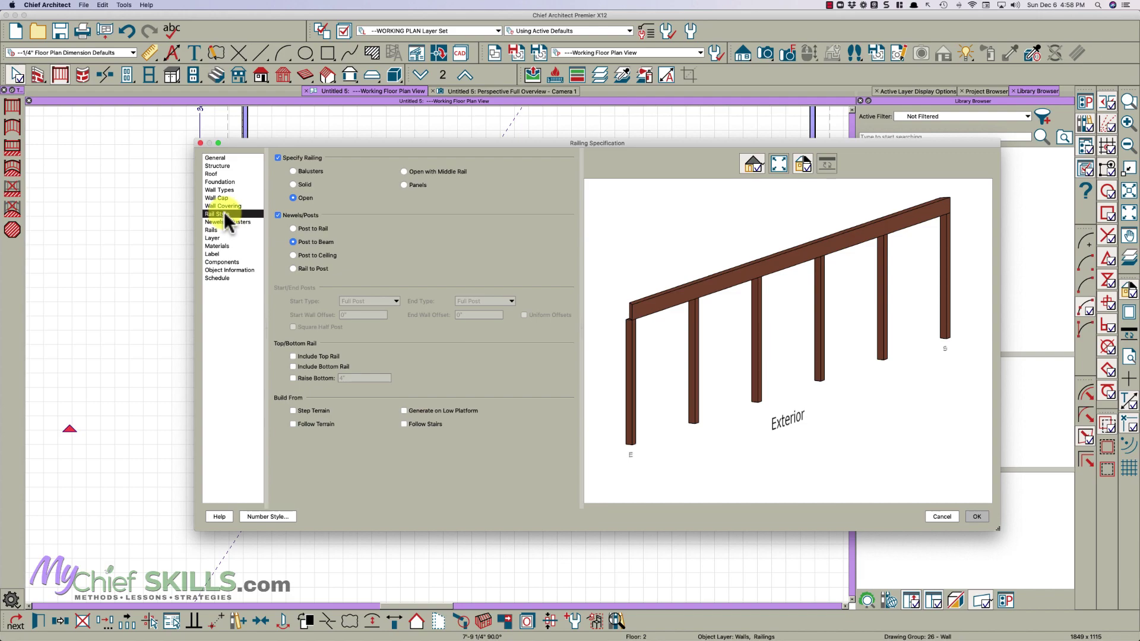
pyautogui.click(404, 185)
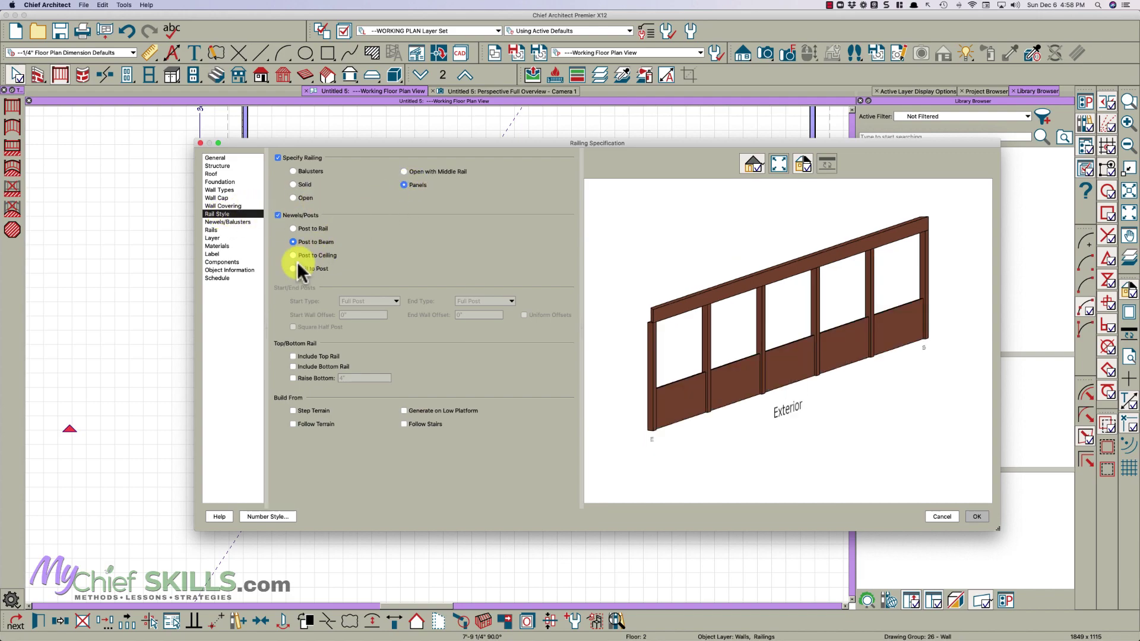
pyautogui.click(294, 268)
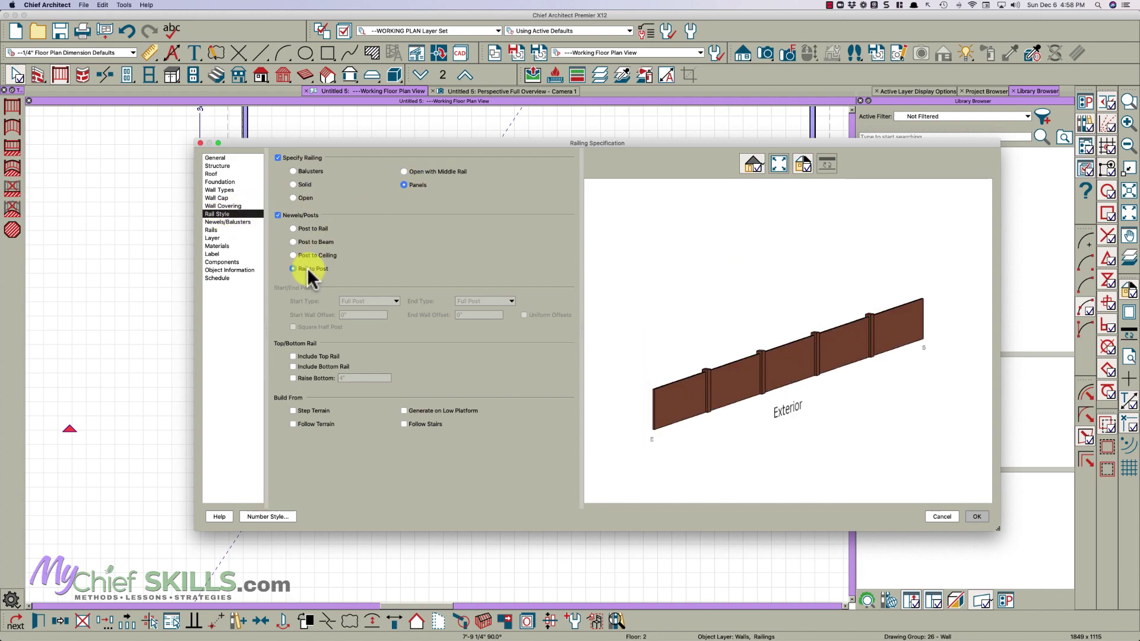
# Choose the Acapulco panel from Fences and Railings > Decorator for the railing panels
pyautogui.click(224, 222)
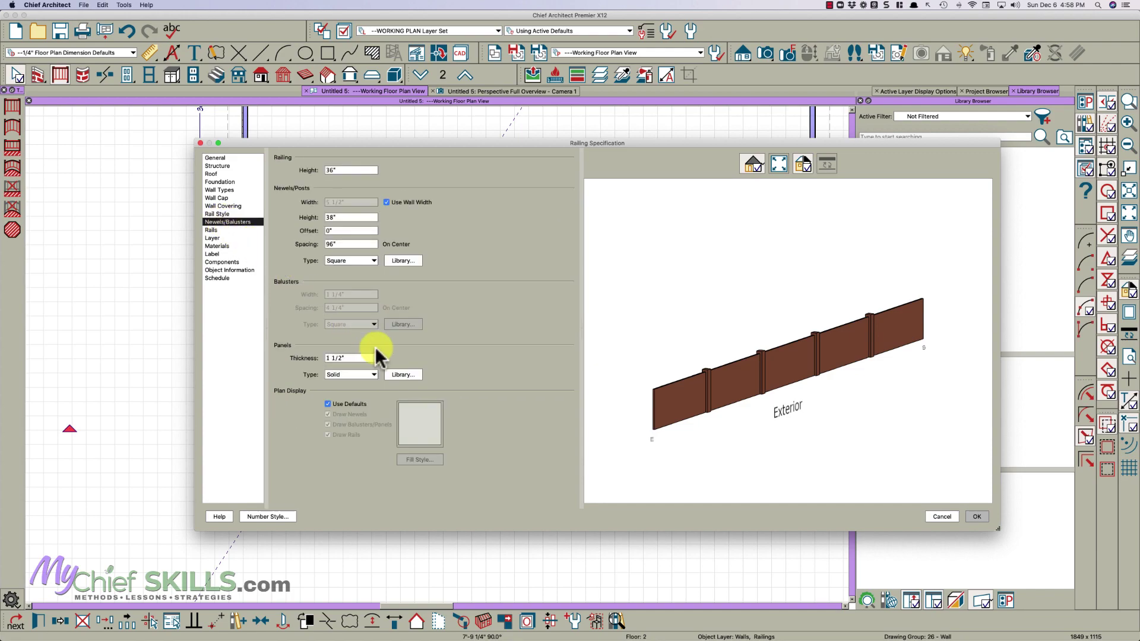
pyautogui.click(403, 374)
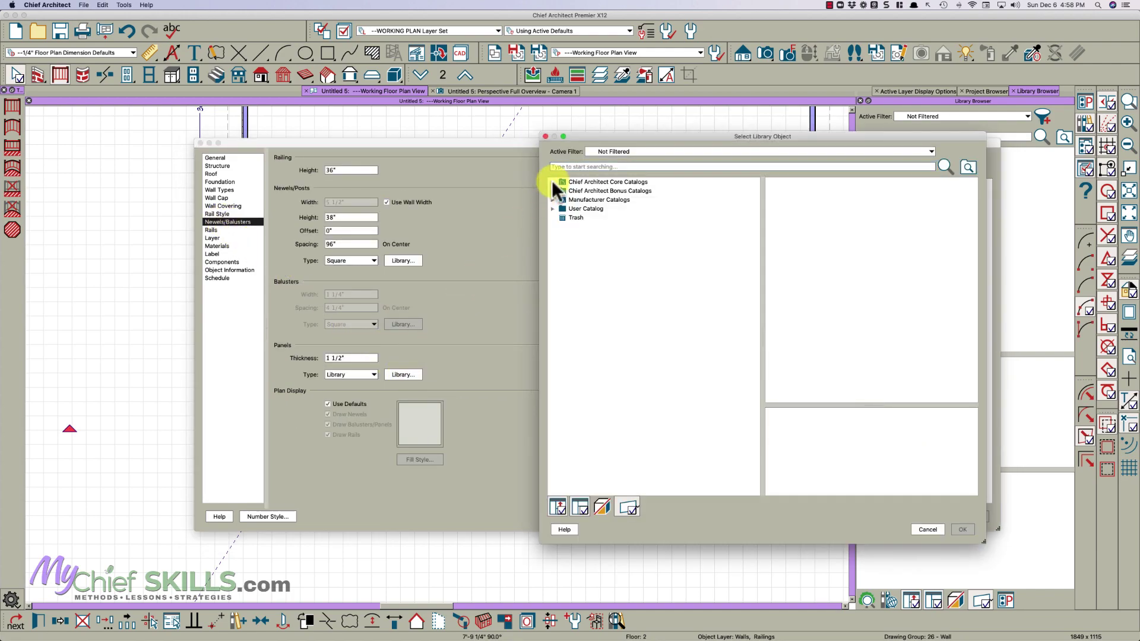
pyautogui.click(552, 182)
pyautogui.click(561, 191)
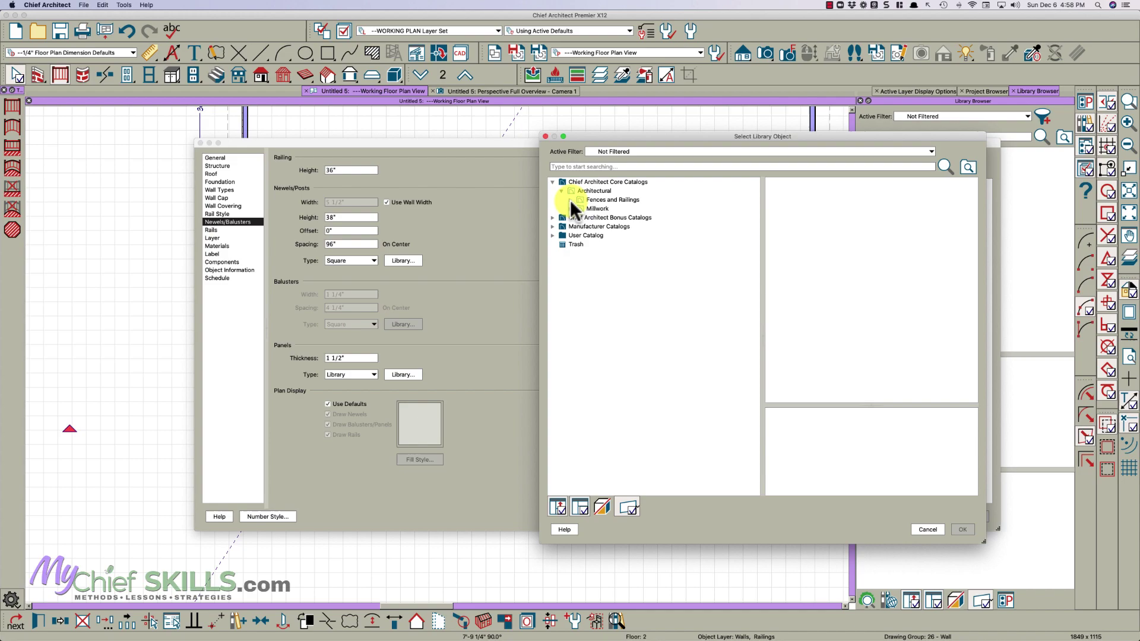
pyautogui.click(570, 200)
pyautogui.click(608, 234)
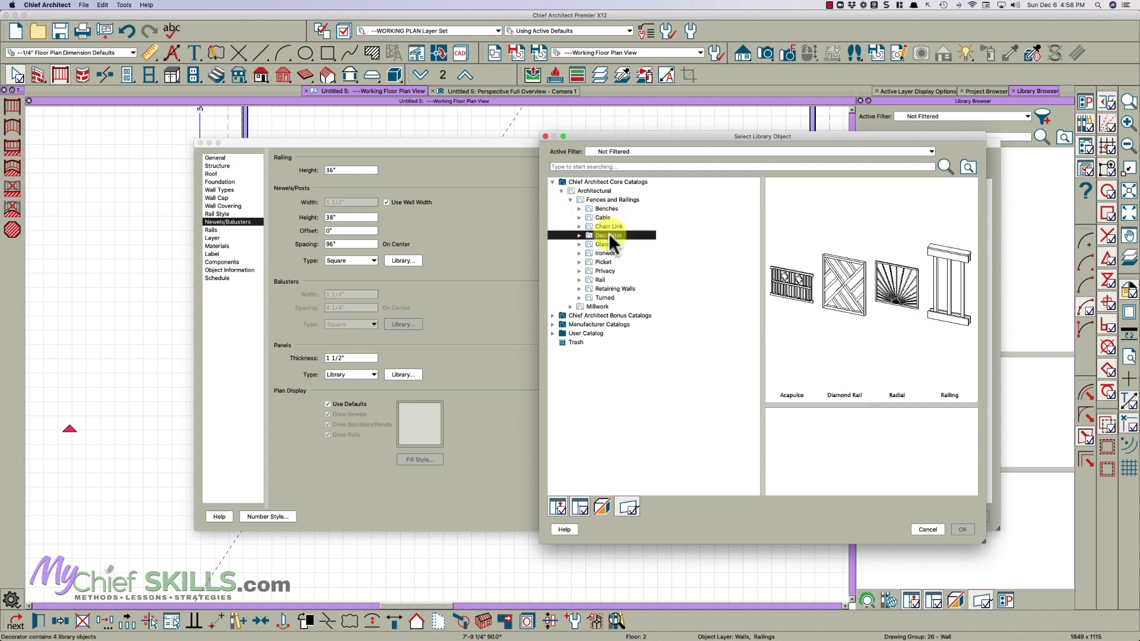
pyautogui.click(794, 288)
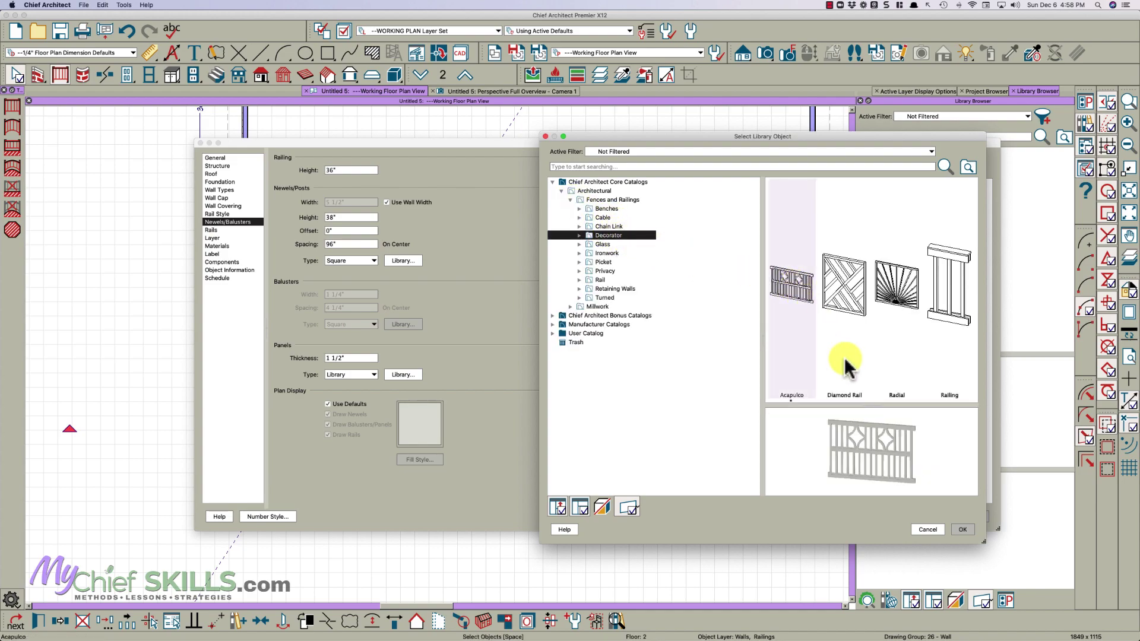
pyautogui.click(962, 529)
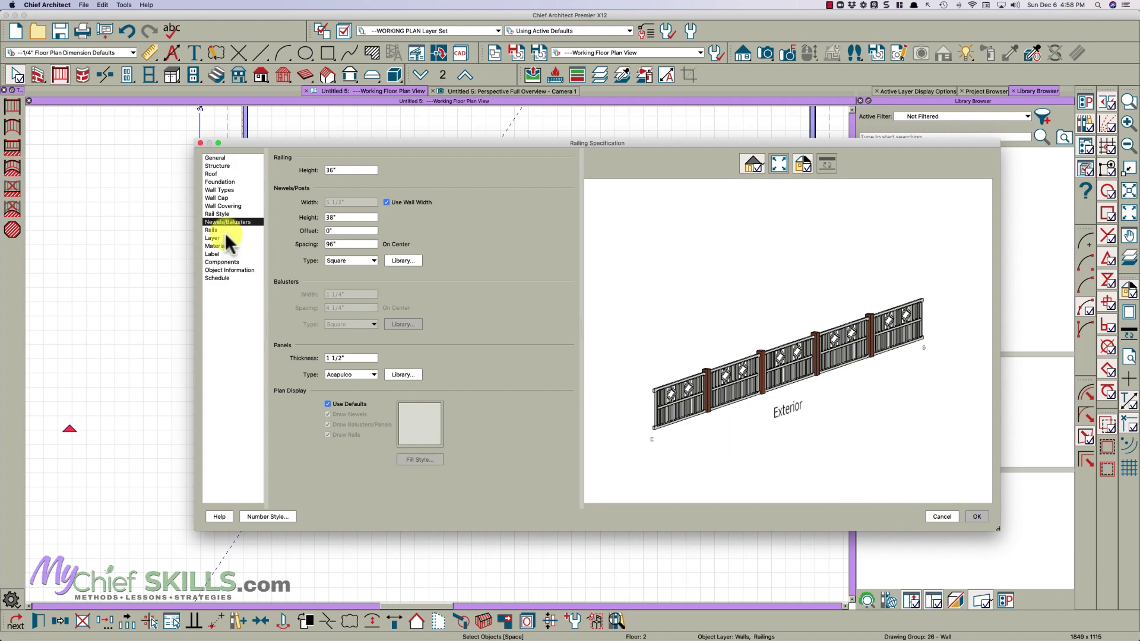
# Choose the capped CP-05 post from Millwork > Balusters, Newels & Posts for the newels
pyautogui.click(402, 261)
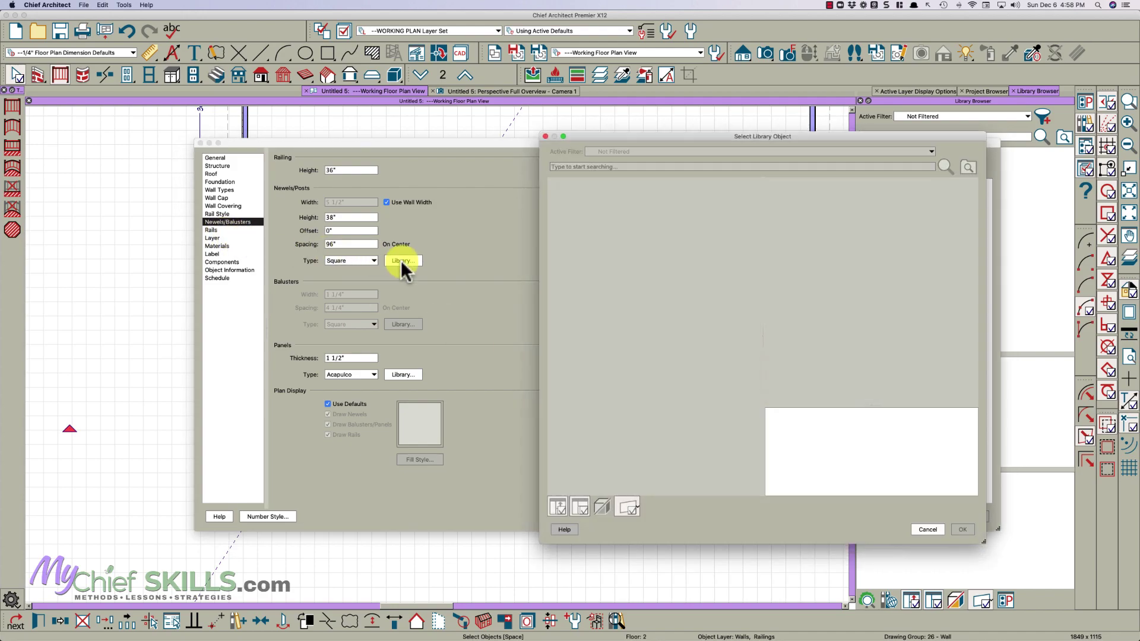
pyautogui.click(552, 182)
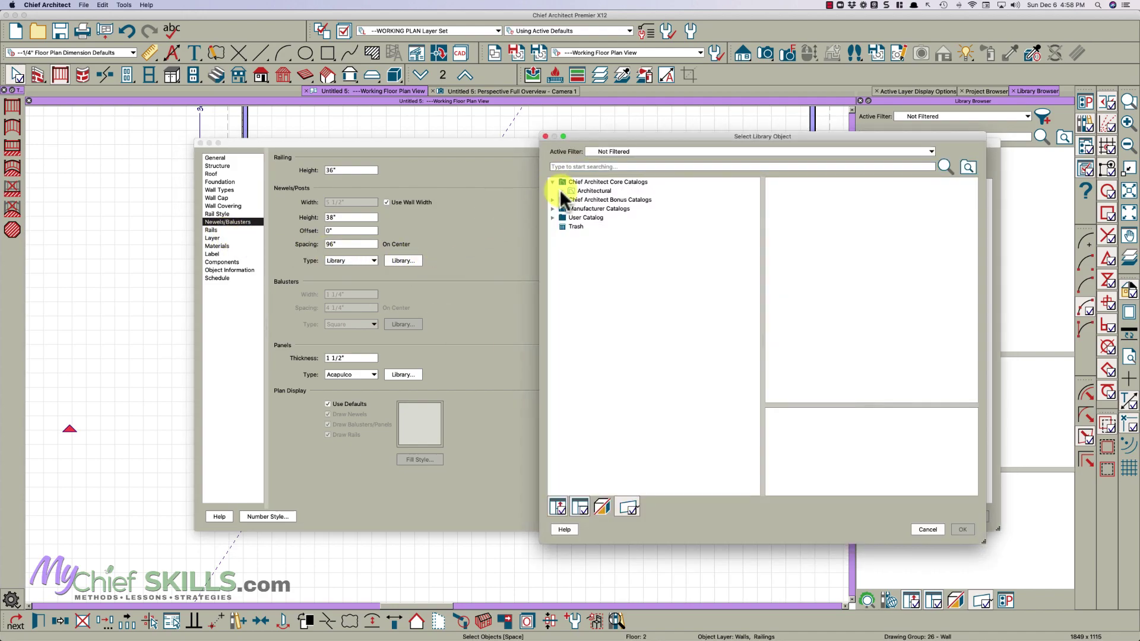
pyautogui.click(561, 191)
pyautogui.click(570, 208)
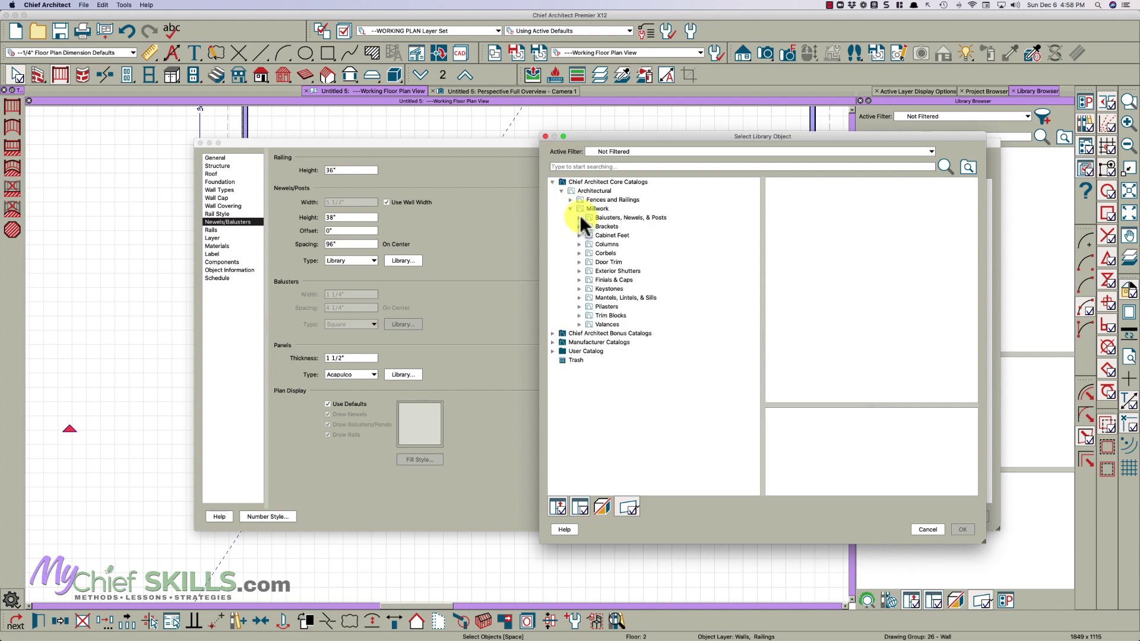
pyautogui.click(580, 218)
pyautogui.click(606, 244)
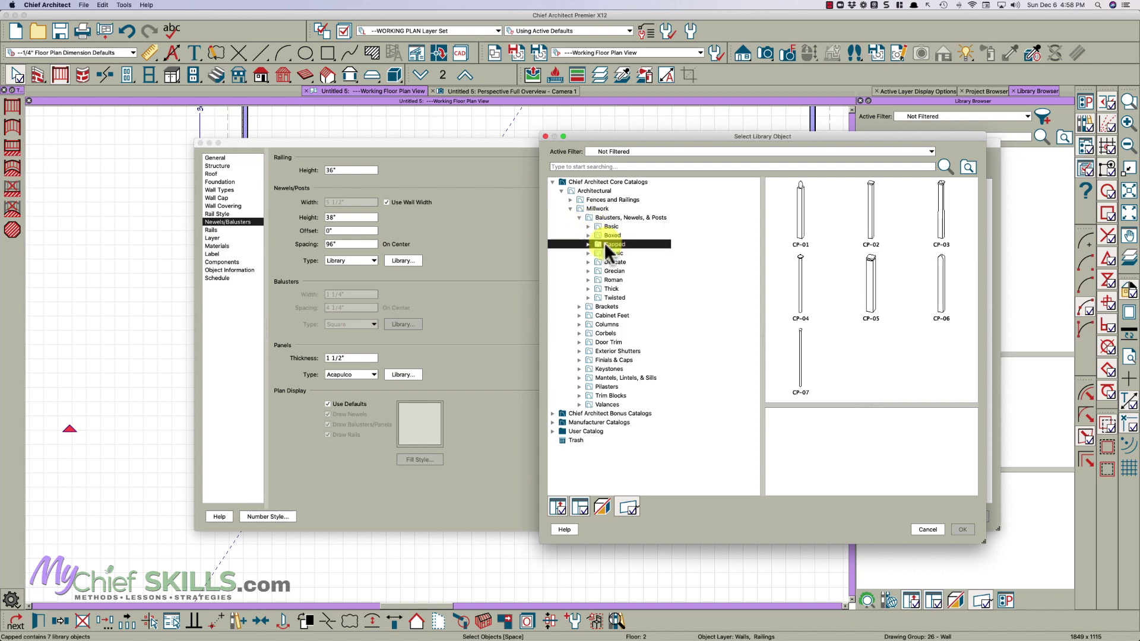
pyautogui.click(875, 282)
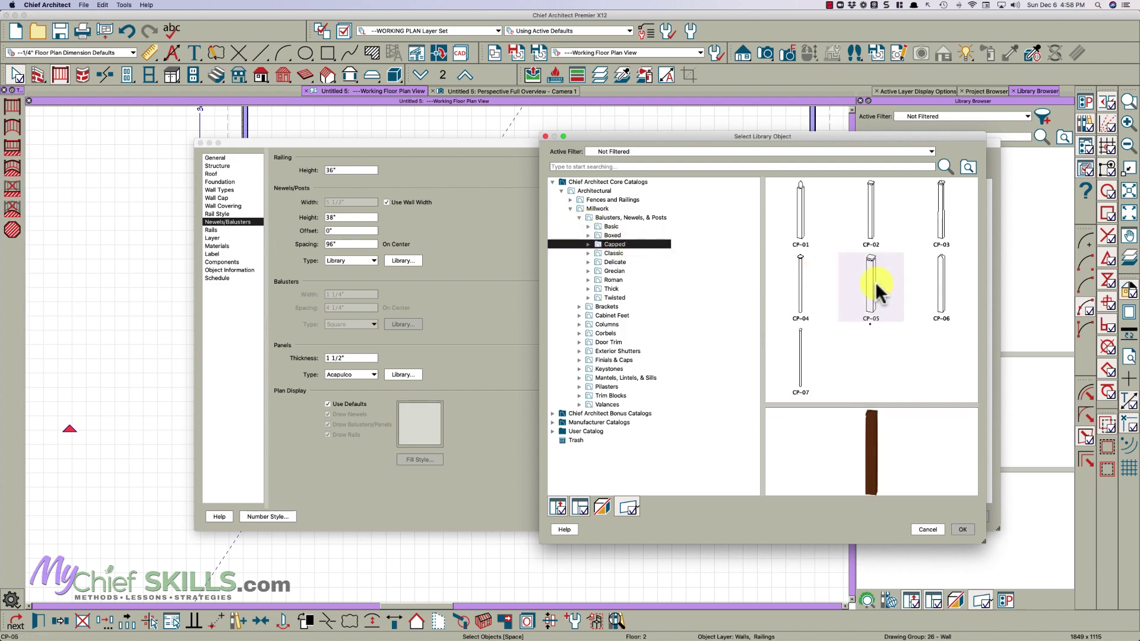
pyautogui.click(962, 529)
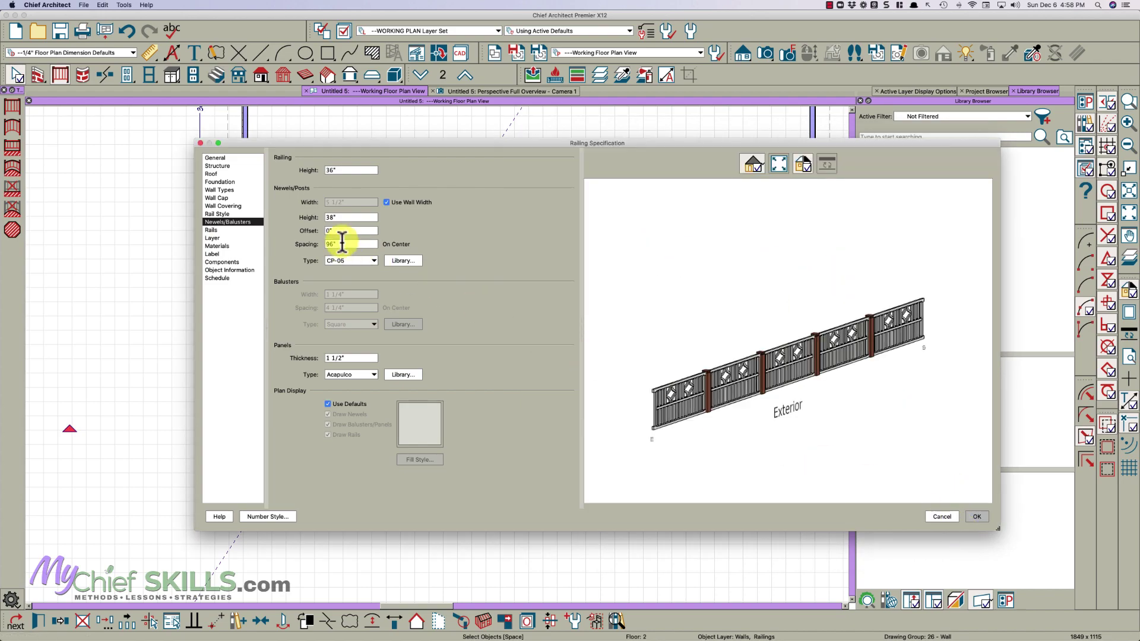
# Set railing height 42" and newel height 46", and raise the railing bottom 4"
pyautogui.press('Tab')
pyautogui.write('44')
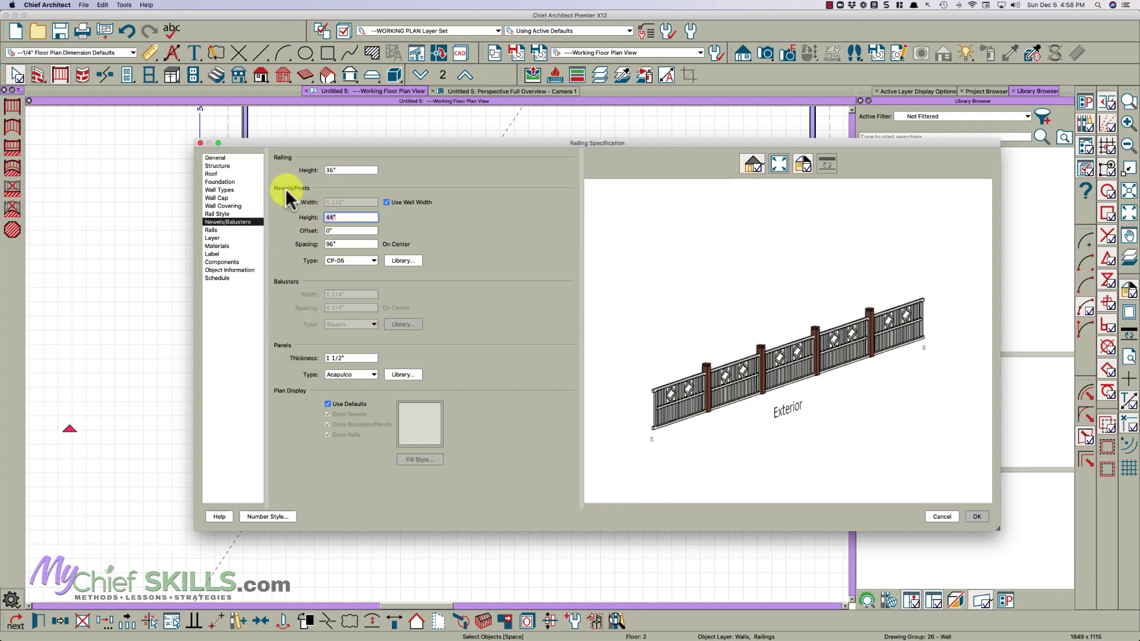
pyautogui.doubleClick(342, 170)
pyautogui.write('42')
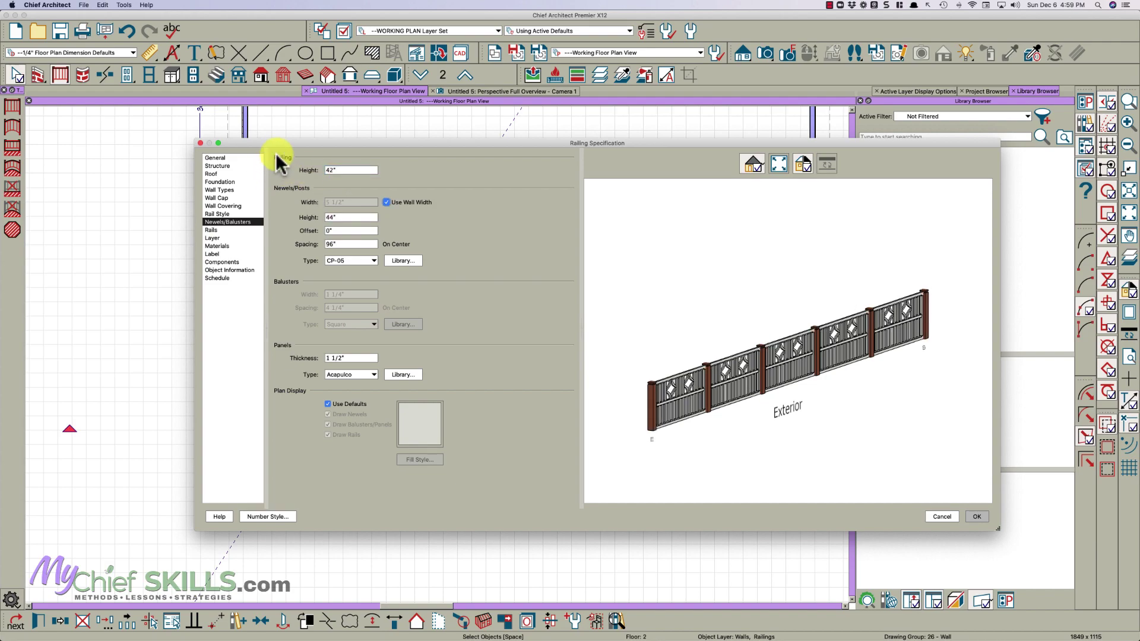
pyautogui.doubleClick(343, 218)
pyautogui.write('46')
pyautogui.press('Tab')
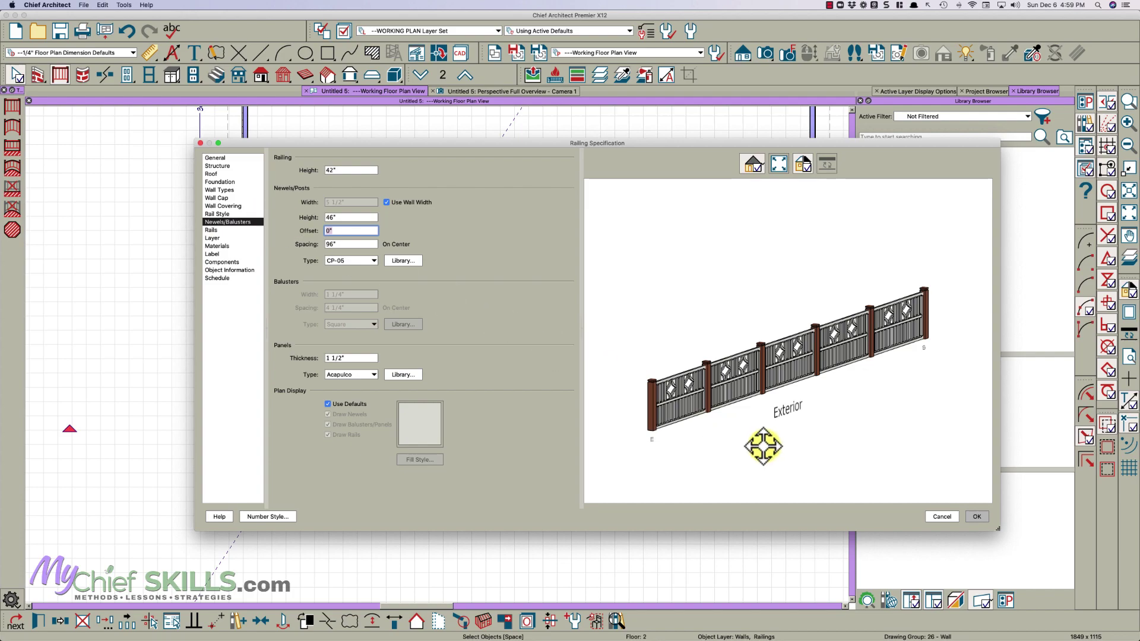
pyautogui.click(223, 213)
pyautogui.click(305, 376)
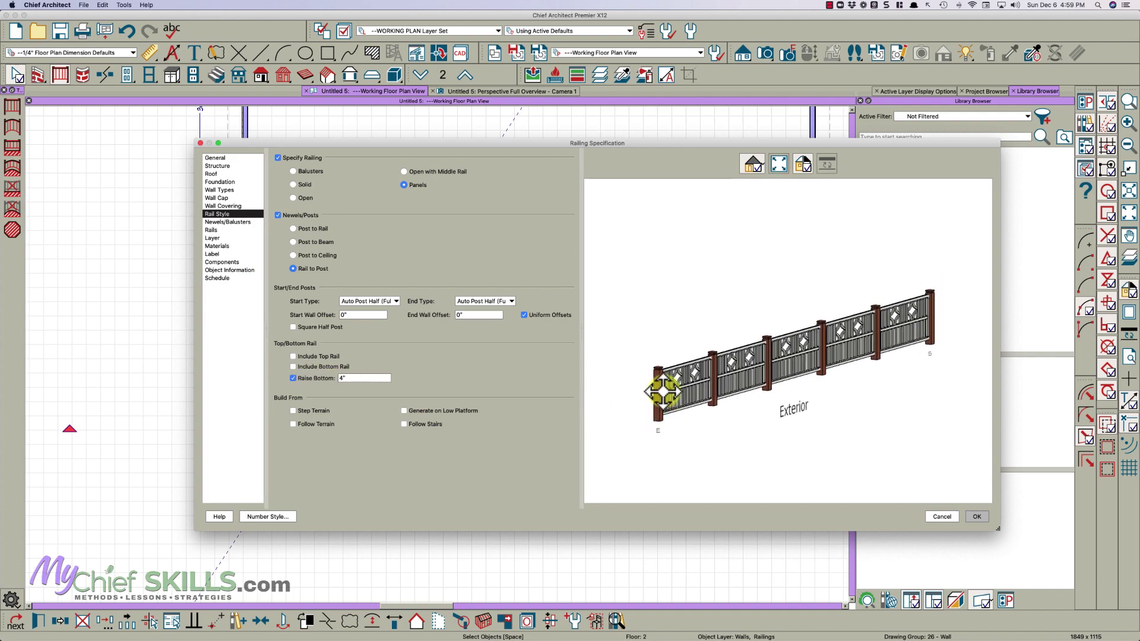
# Apply the railing settings and extend side railings from both front-railing ends to the house wall
pyautogui.click(977, 516)
pyautogui.press('Escape')
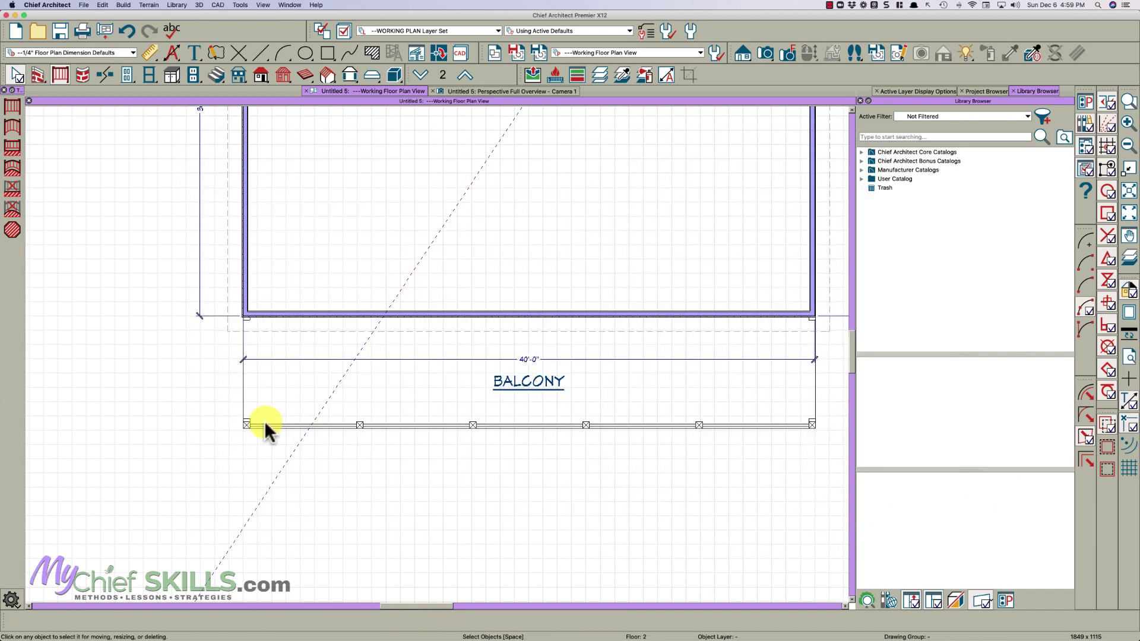
pyautogui.click(248, 425)
pyautogui.moveTo(237, 424); pyautogui.dragTo(241, 331)
pyautogui.click(760, 426)
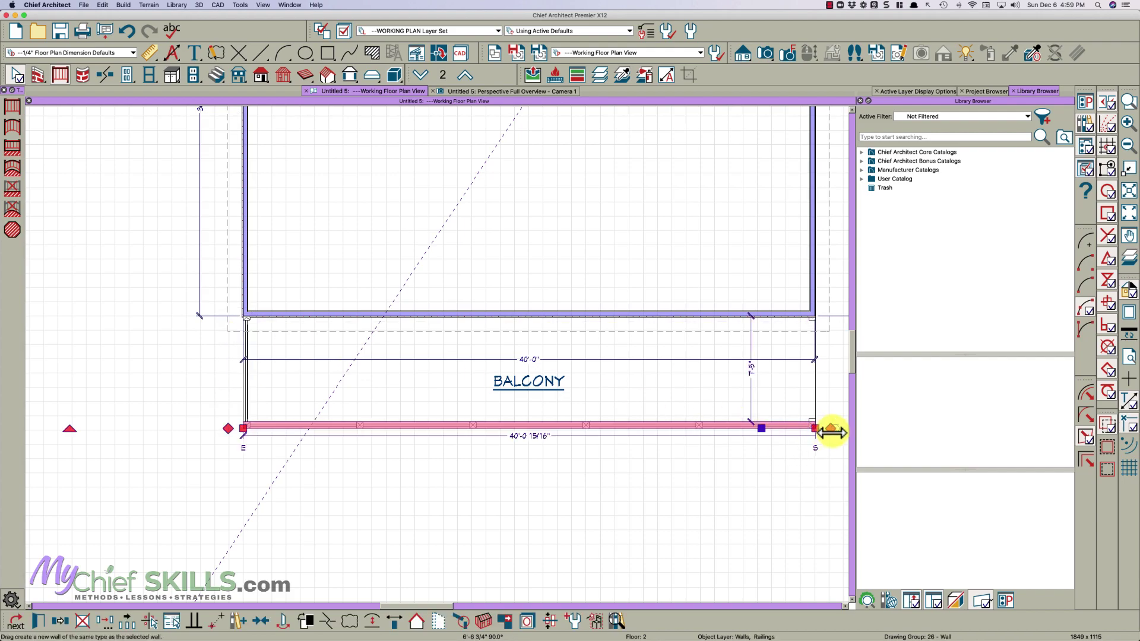
pyautogui.moveTo(831, 432); pyautogui.dragTo(815, 326)
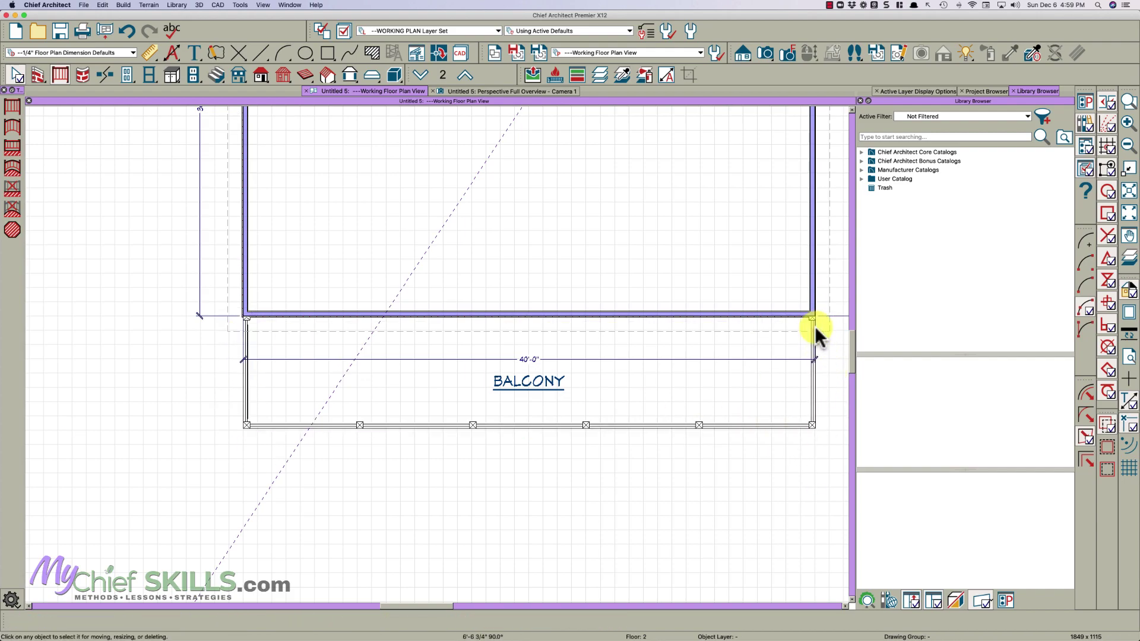
pyautogui.click(414, 390)
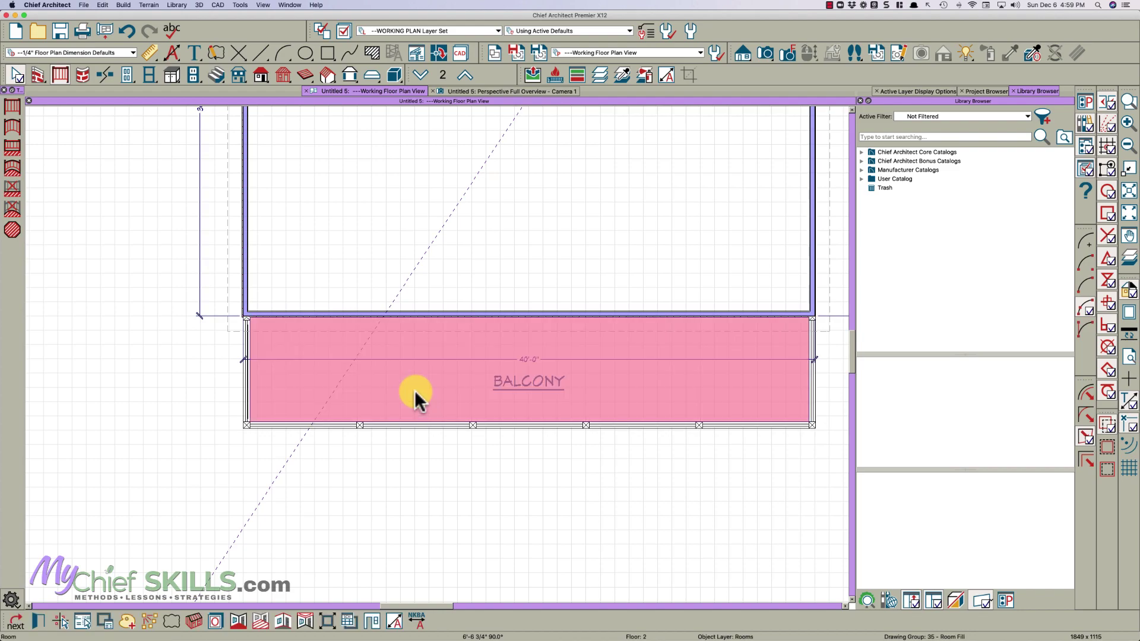
pyautogui.press('Escape')
# In the balcony room's floor finish layers, remove the foam underlayment layer
pyautogui.click(529, 90)
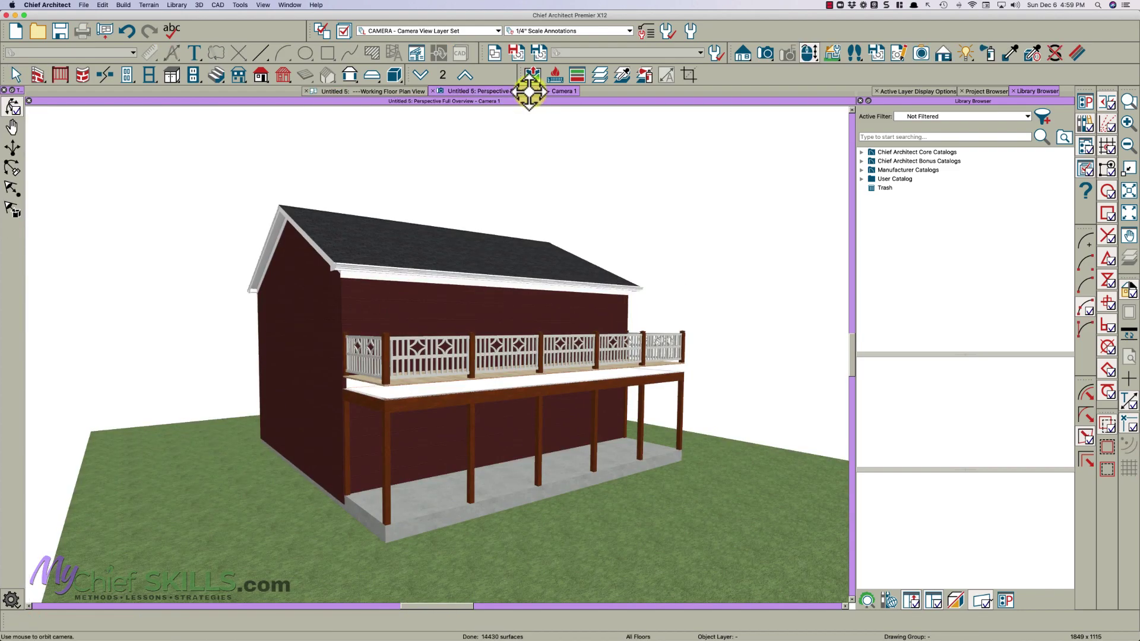
pyautogui.doubleClick(367, 336)
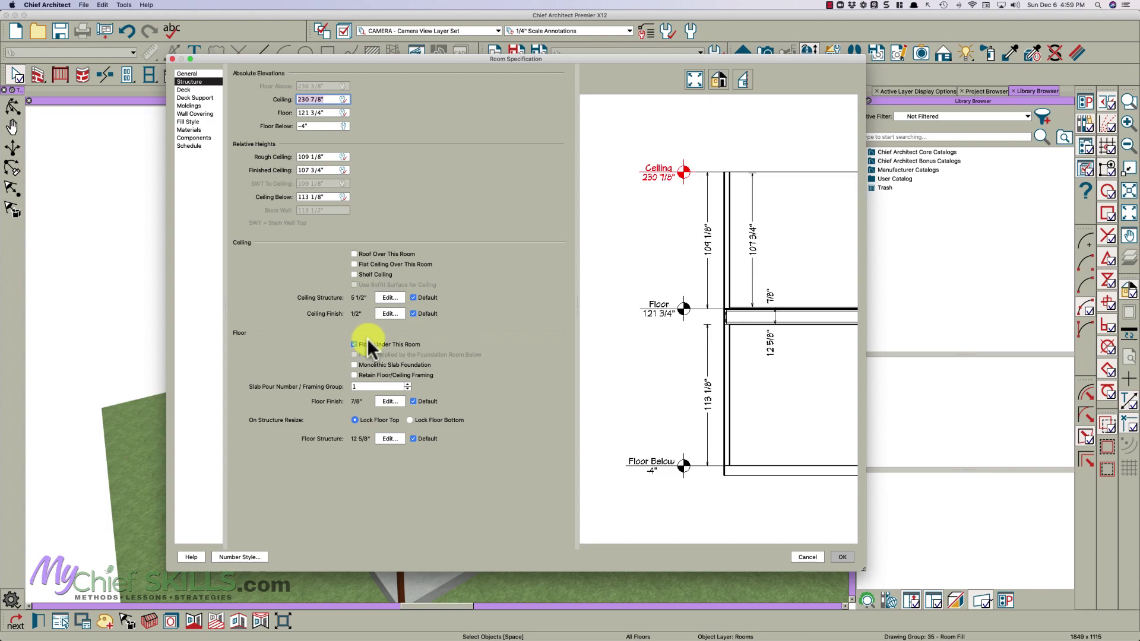
pyautogui.click(380, 401)
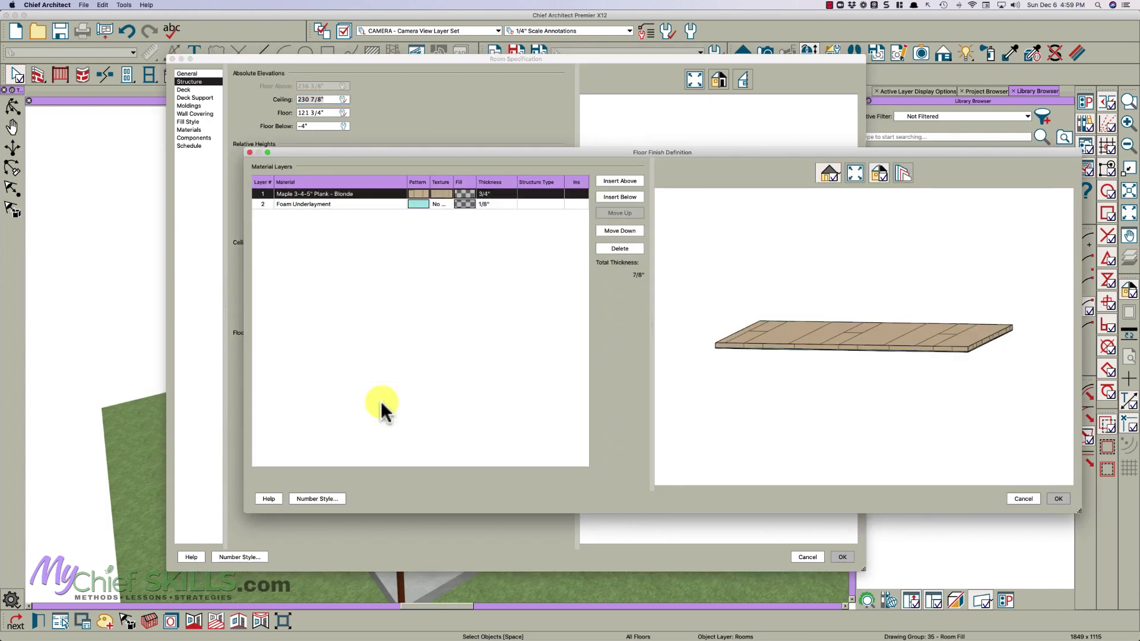
pyautogui.click(367, 204)
pyautogui.click(618, 248)
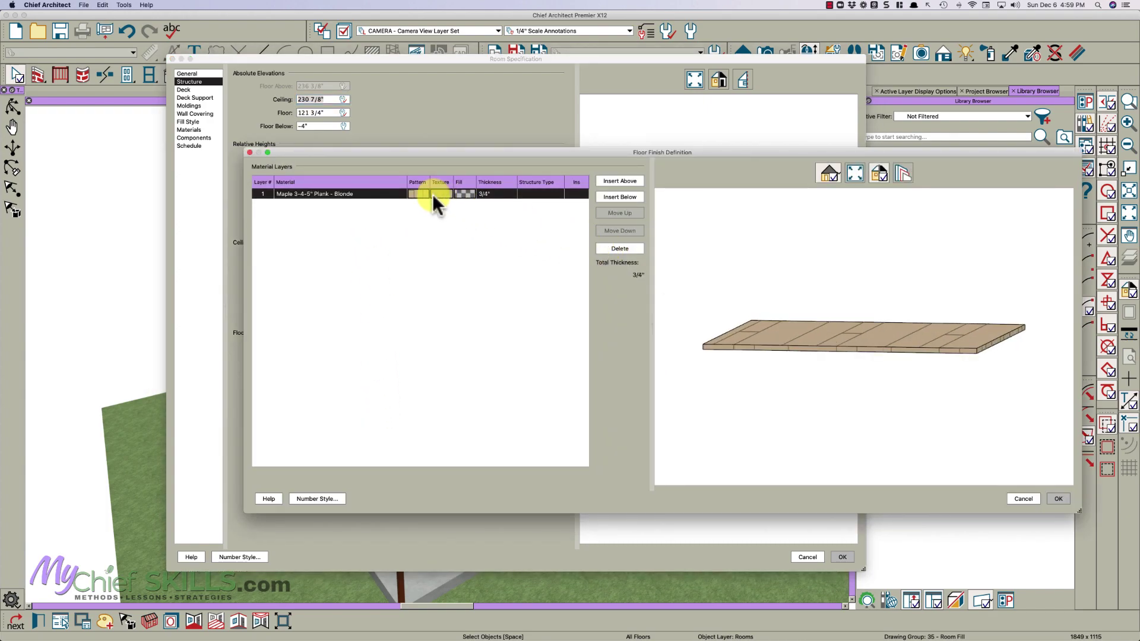
# Choose Plank06 Decking from the plank decking materials as the floor finish
pyautogui.click(436, 194)
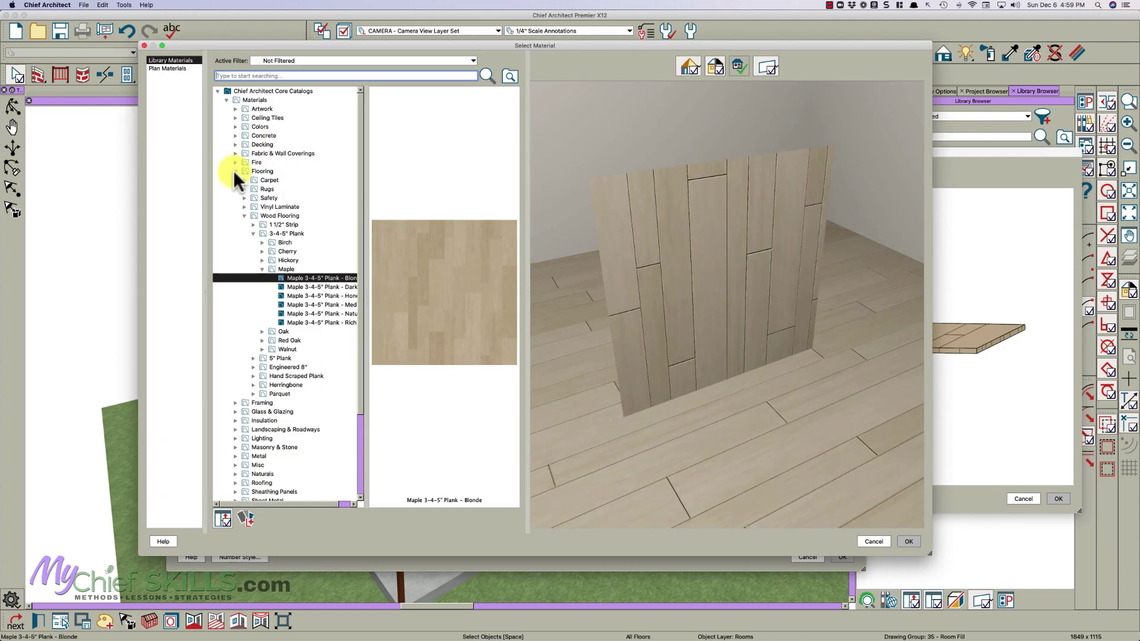
pyautogui.click(235, 171)
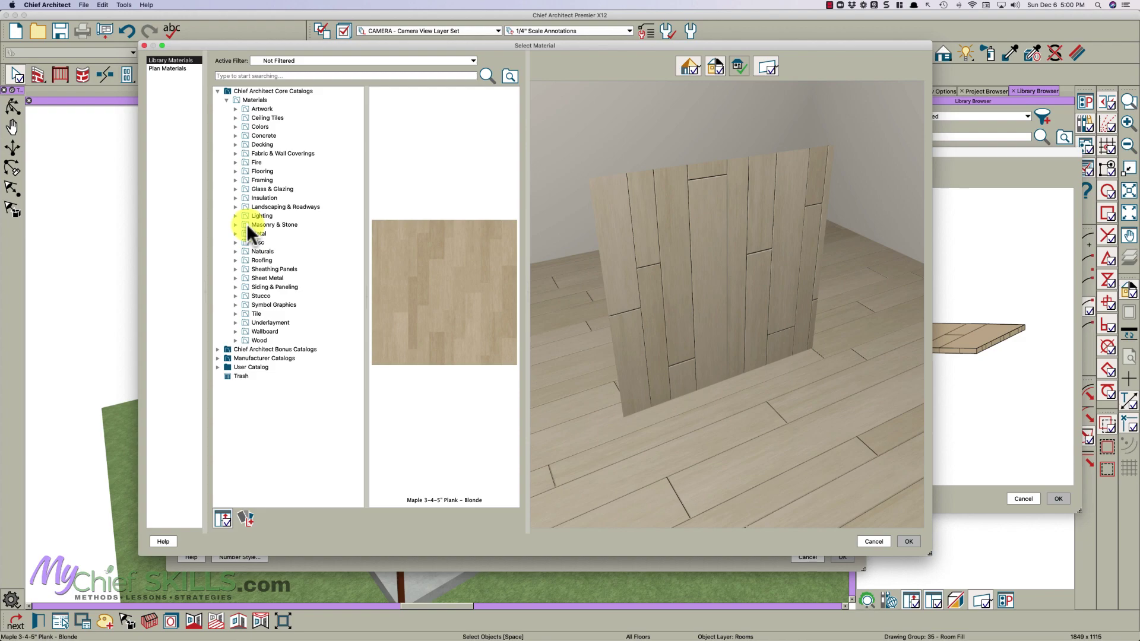
pyautogui.click(235, 145)
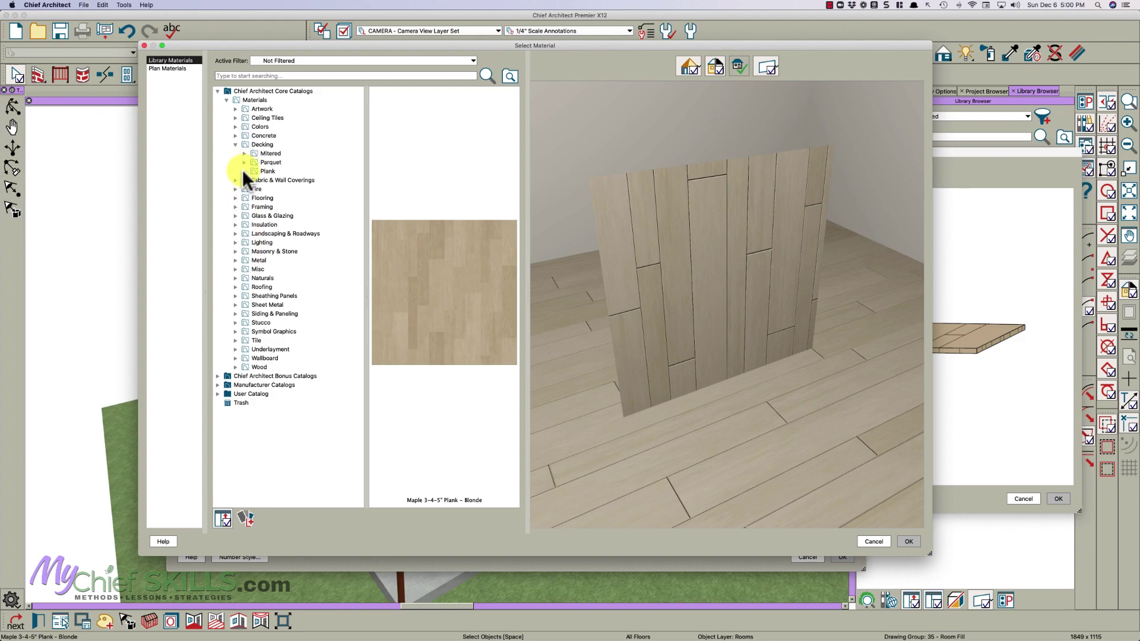
pyautogui.click(243, 171)
pyautogui.click(272, 171)
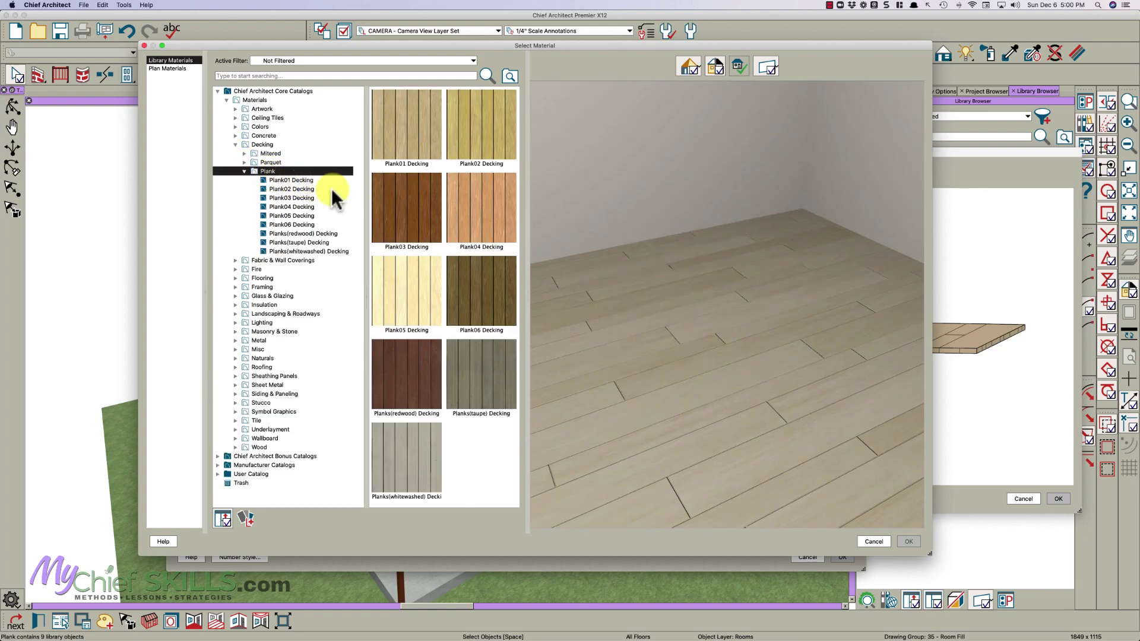
pyautogui.click(422, 215)
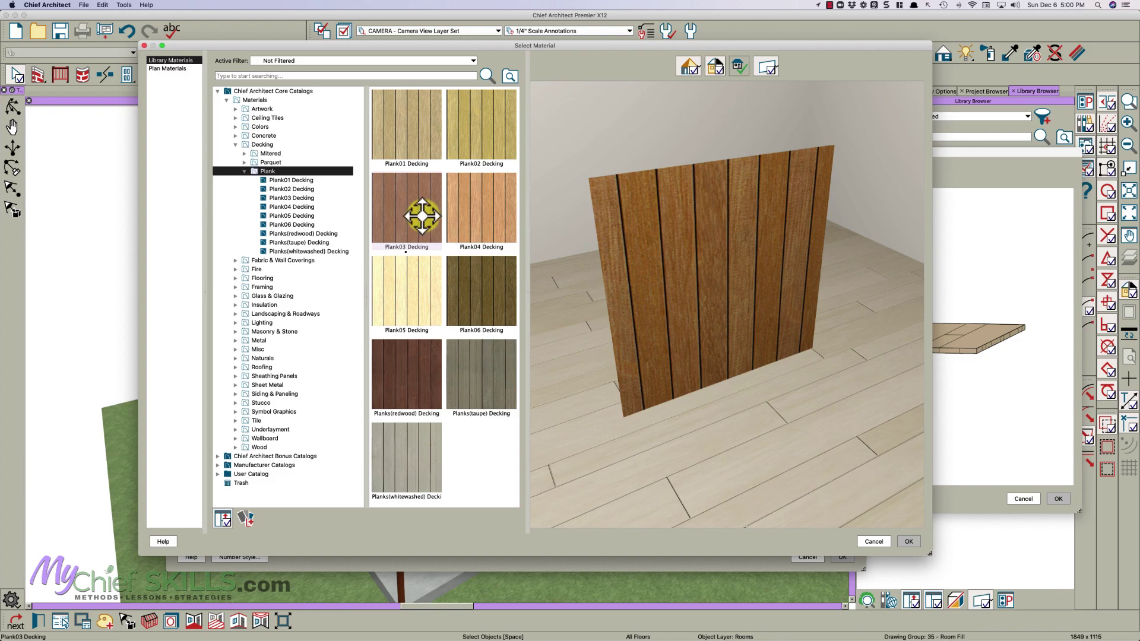
pyautogui.click(497, 316)
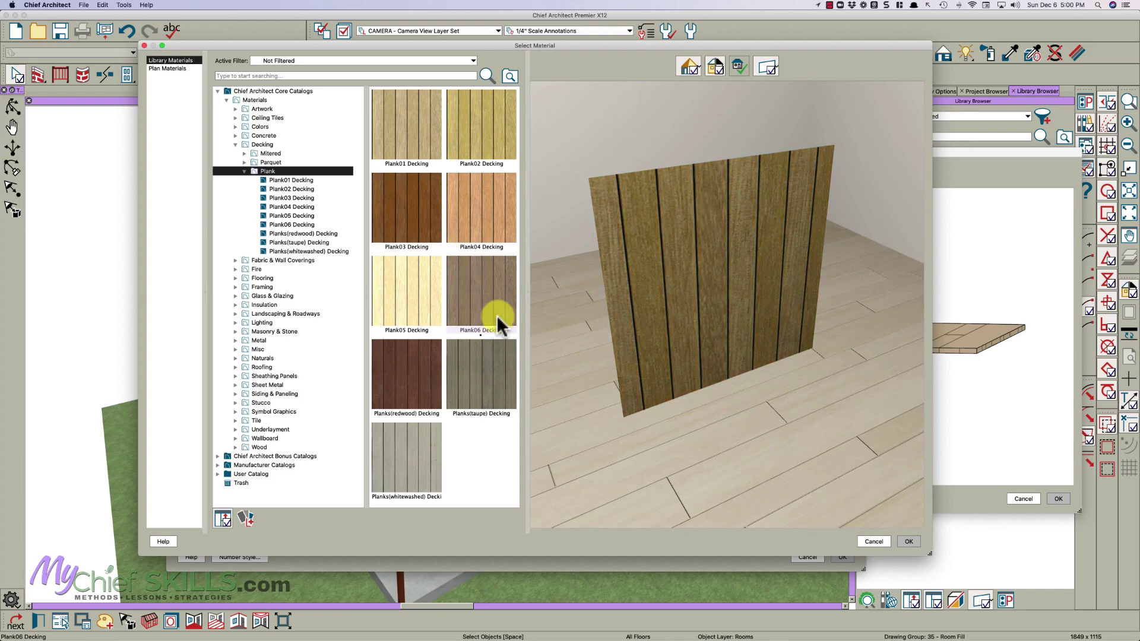
pyautogui.click(908, 542)
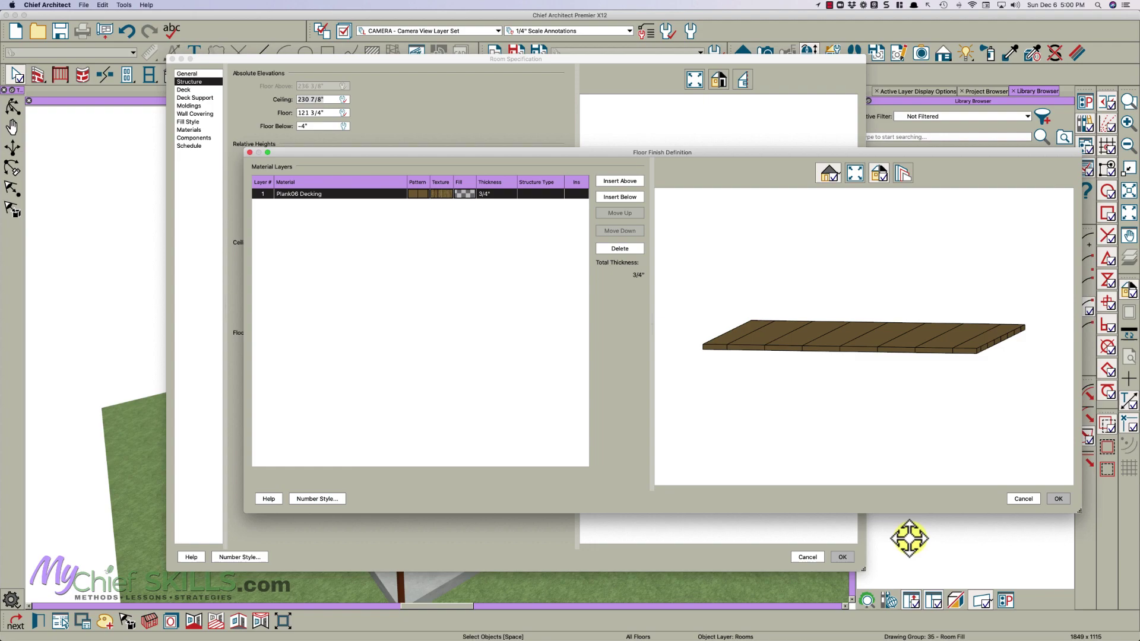
# Set the Plank06 Decking layer thickness to 1 1/8" and apply the room changes
pyautogui.click(1058, 499)
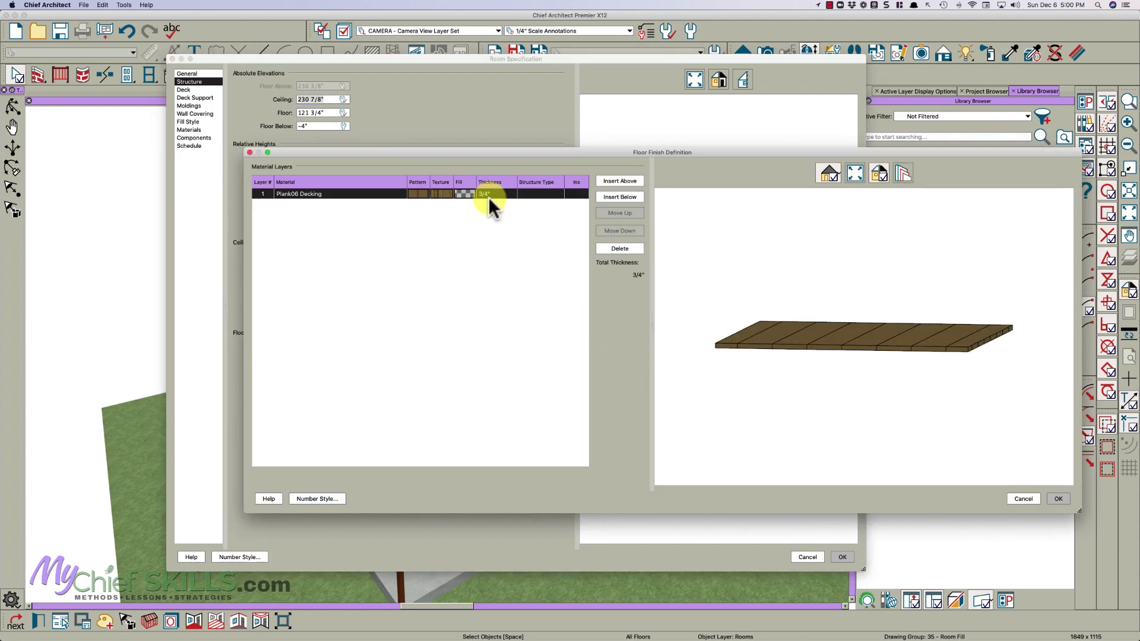
pyautogui.click(487, 195)
pyautogui.write('1.1')
pyautogui.press('Return')
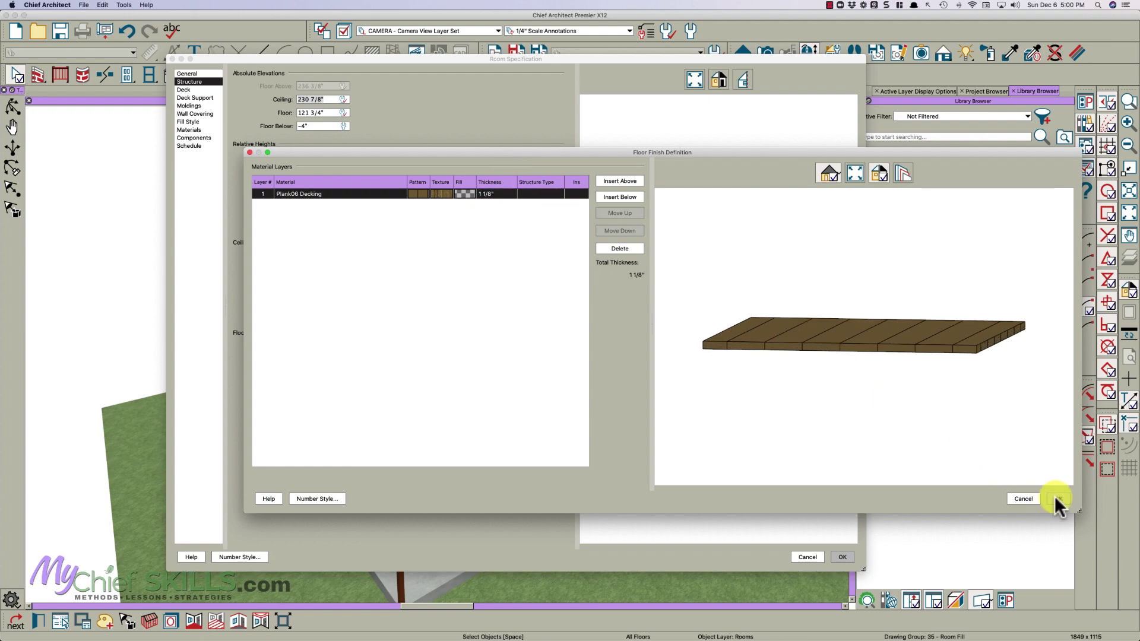
pyautogui.click(1055, 497)
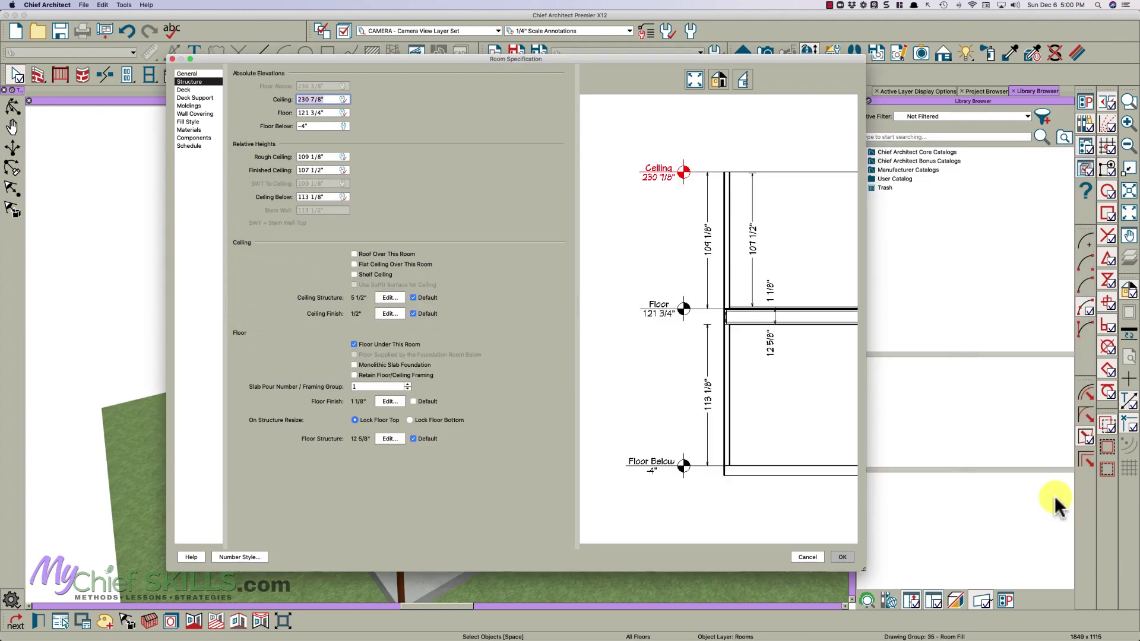
pyautogui.click(841, 556)
# Edit the deck's Plank06 Decking material to a 0° pattern angle and 90° texture angle
pyautogui.moveTo(505, 409); pyautogui.dragTo(509, 423, button='middle')
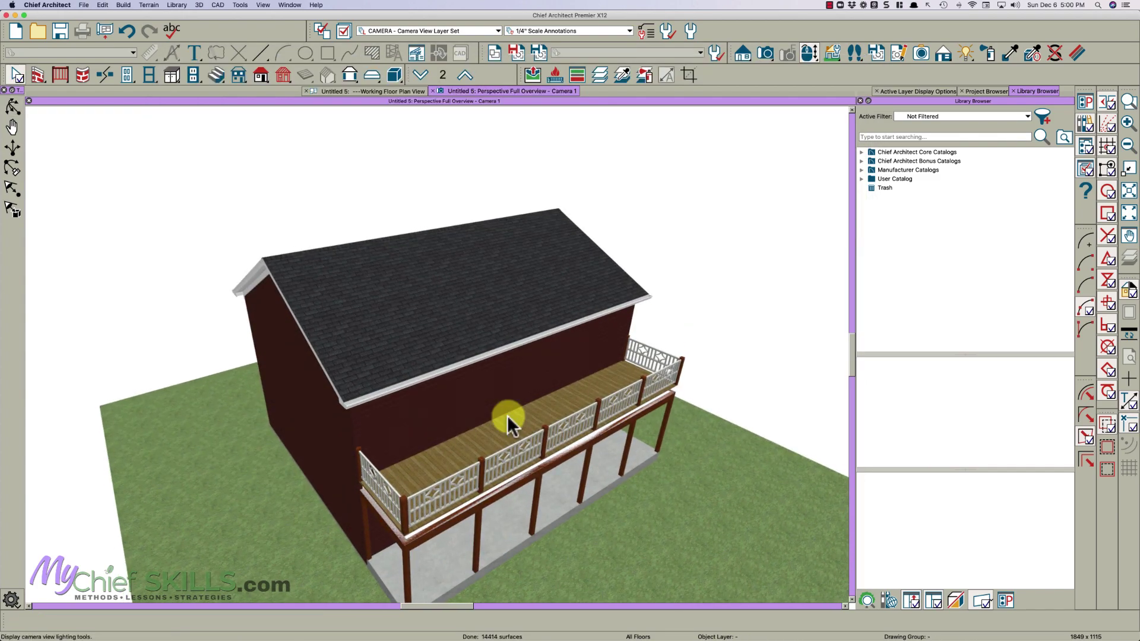
pyautogui.click(1077, 53)
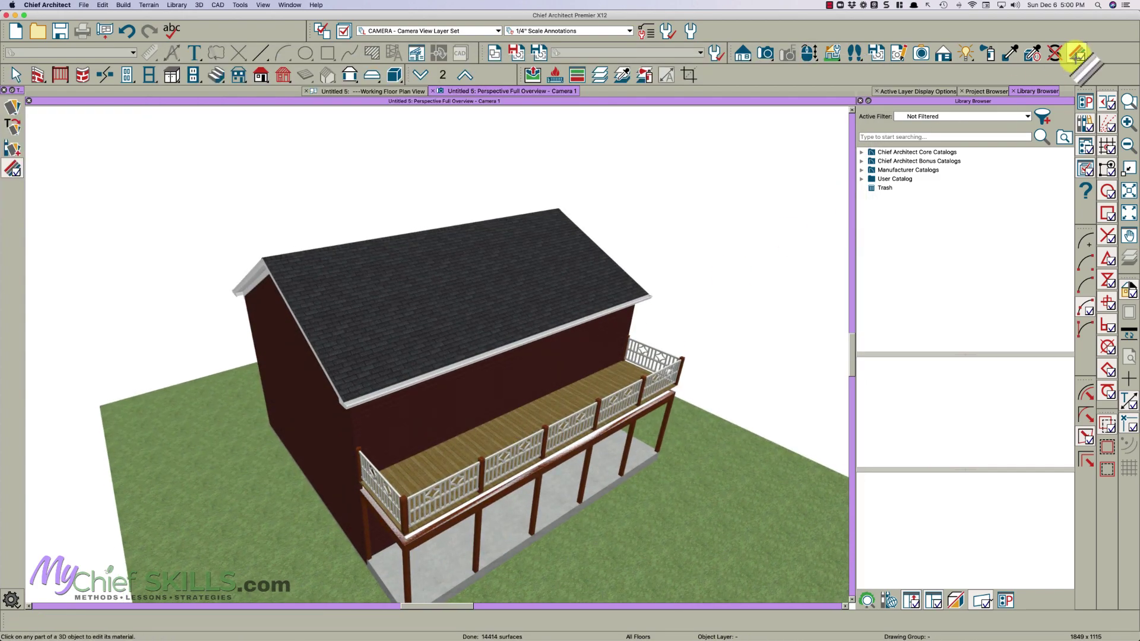
pyautogui.click(583, 389)
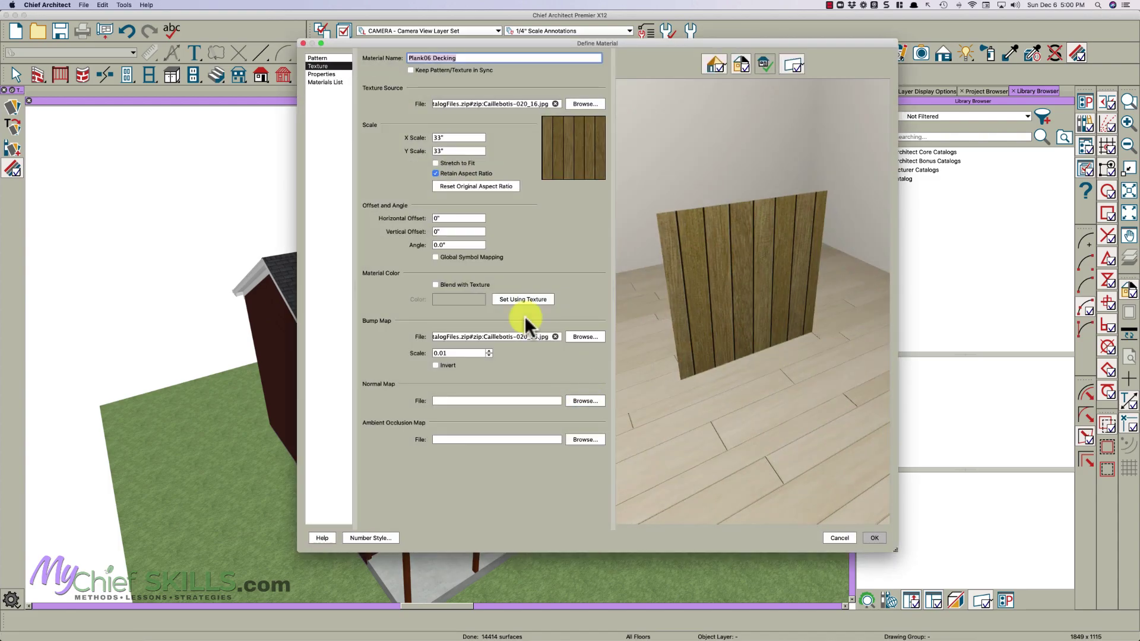
pyautogui.click(321, 58)
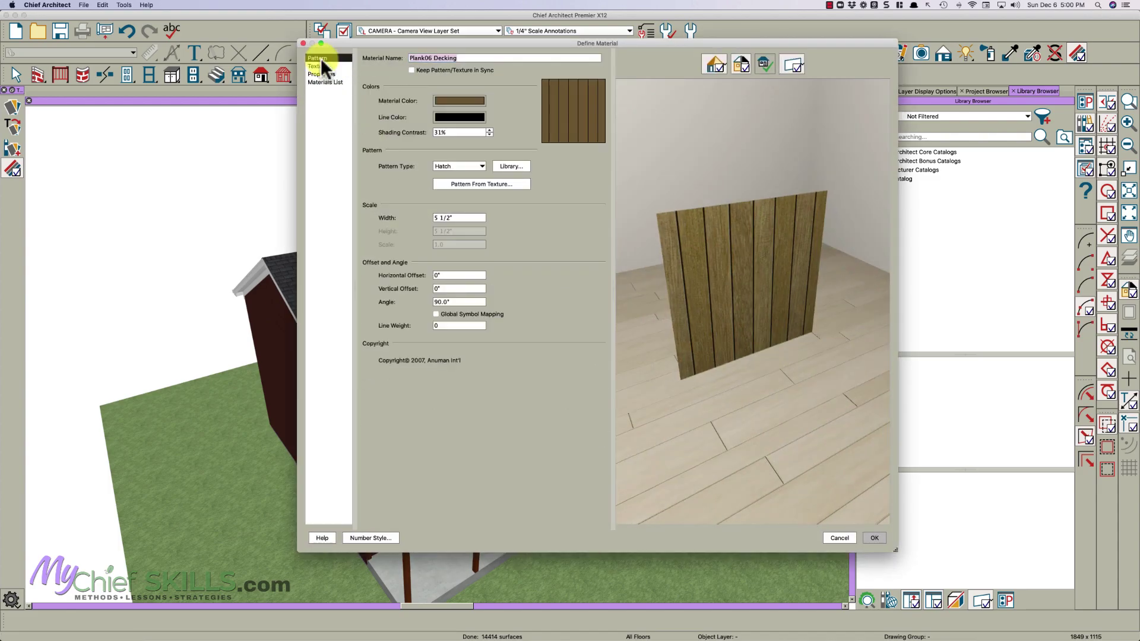
pyautogui.doubleClick(451, 301)
pyautogui.write('0')
pyautogui.press('Tab')
pyautogui.click(317, 66)
pyautogui.doubleClick(453, 245)
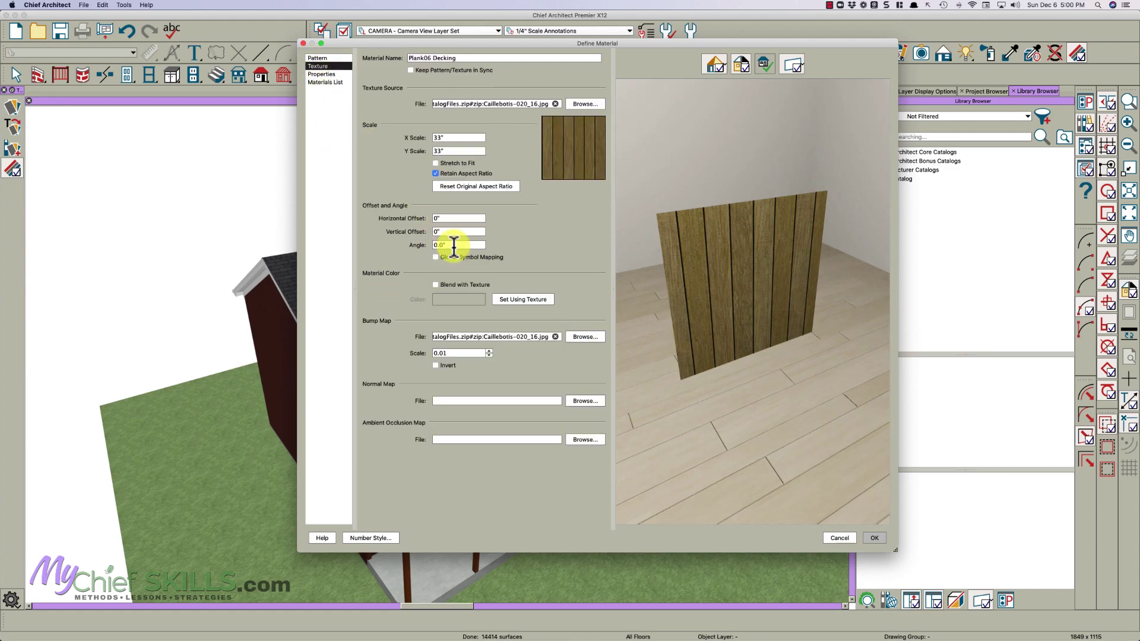
pyautogui.write('90')
pyautogui.press('Tab')
pyautogui.press('Return')
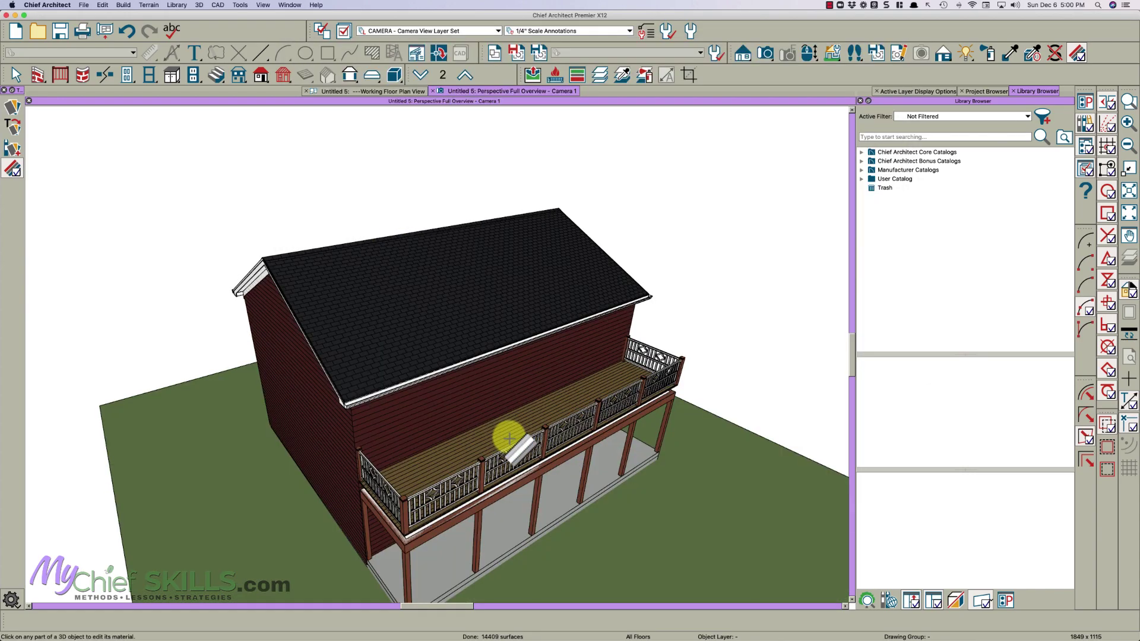
# Inspect the deck railing's wall type definition and close it unchanged
pyautogui.press('Escape')
pyautogui.moveTo(502, 453); pyautogui.dragTo(473, 437)
pyautogui.press('Escape')
pyautogui.scroll(5, 478, 398)
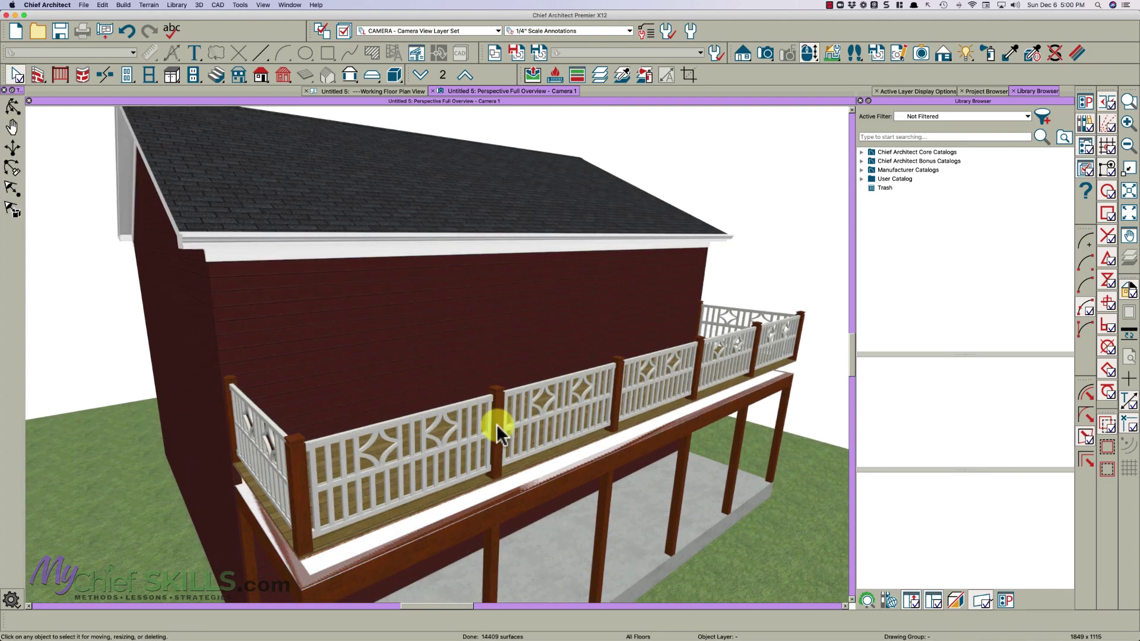
pyautogui.doubleClick(497, 424)
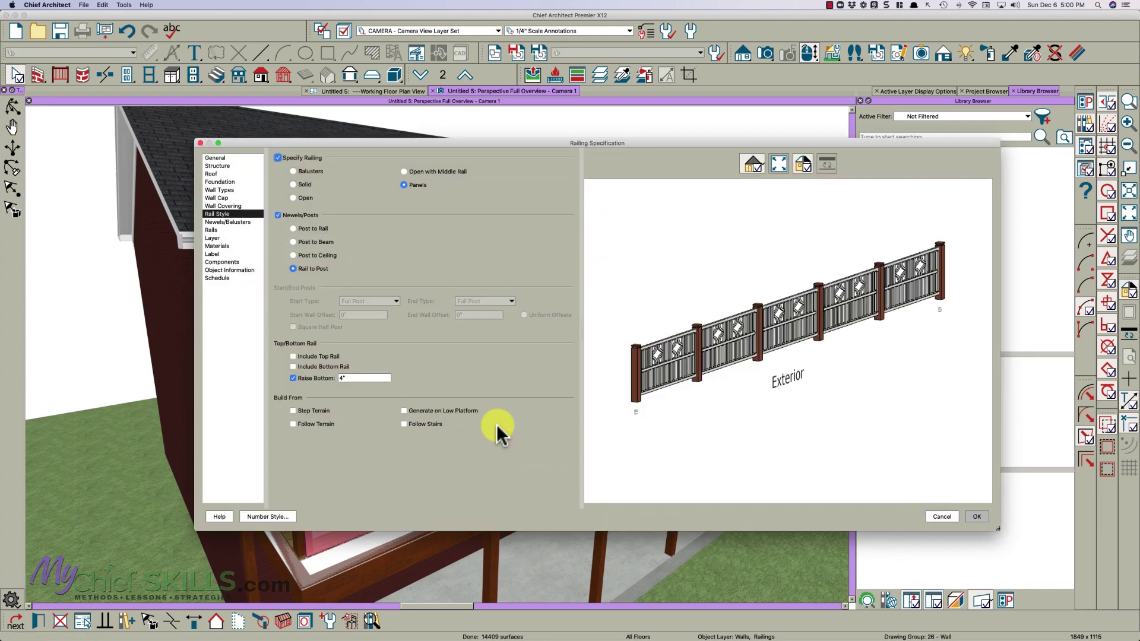
pyautogui.click(223, 190)
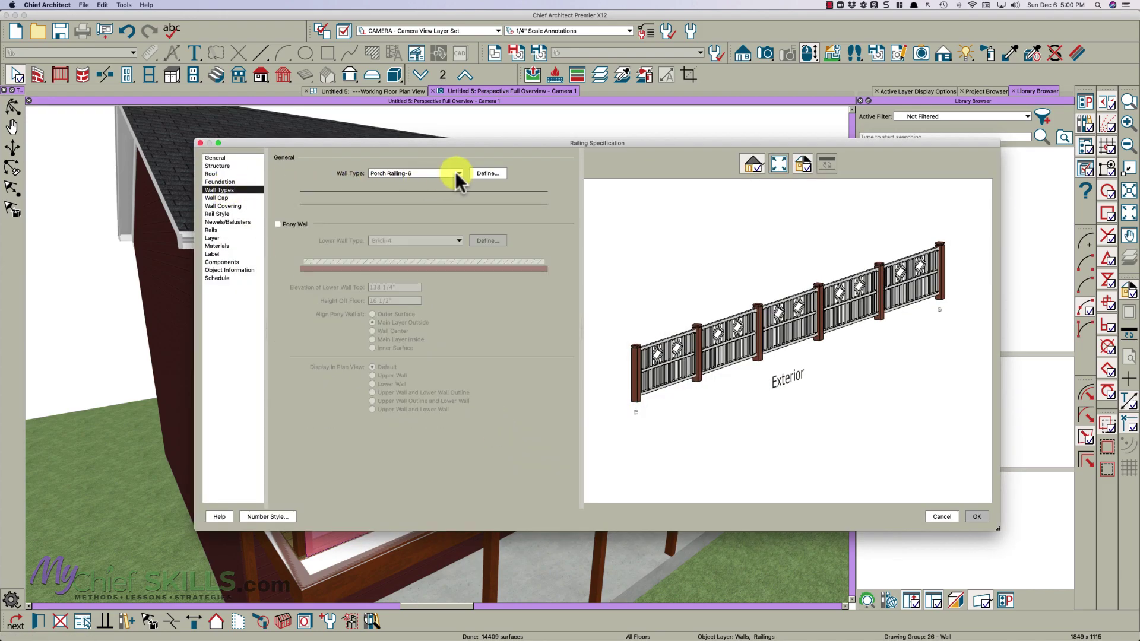
pyautogui.click(480, 171)
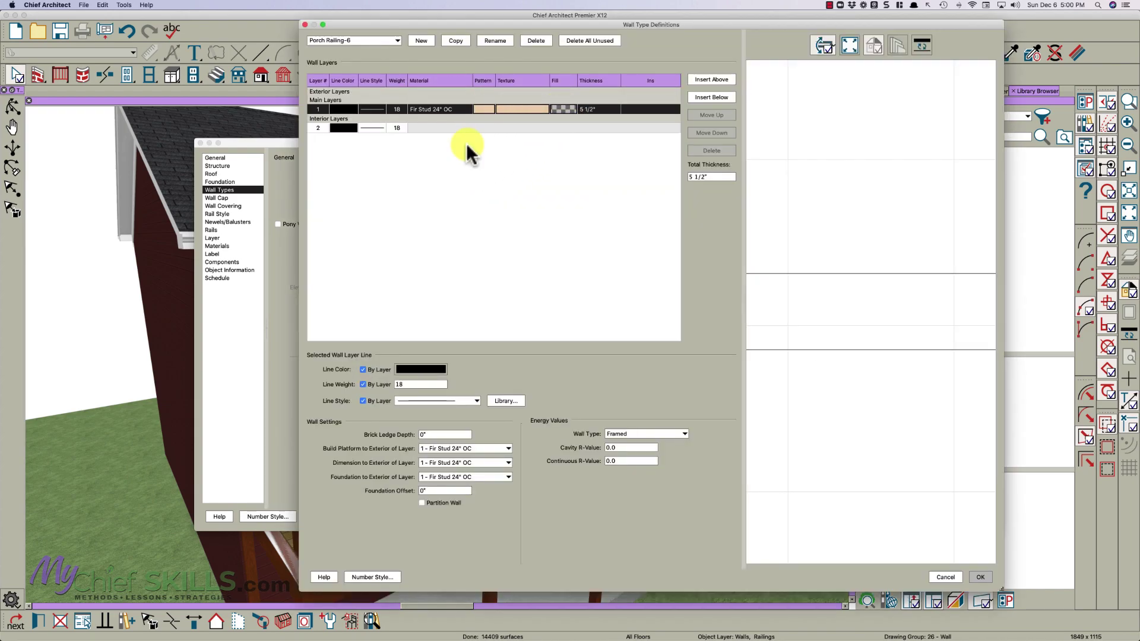
pyautogui.press('Return')
pyautogui.press('Return')
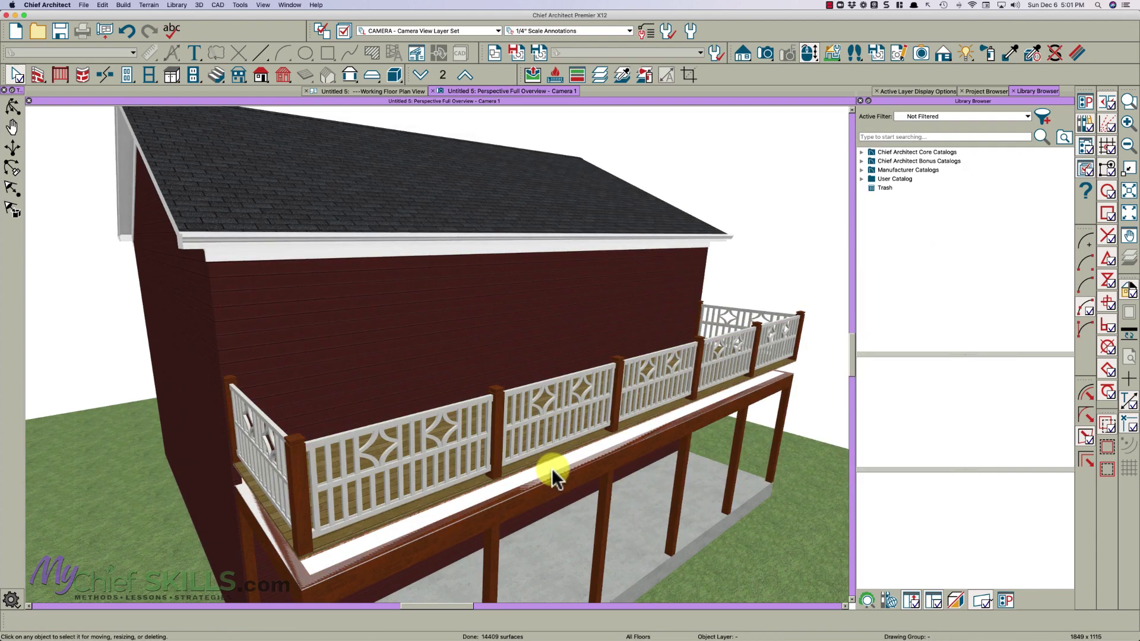
# Change the long deck railing's wall type to Siding-4
pyautogui.click(498, 423)
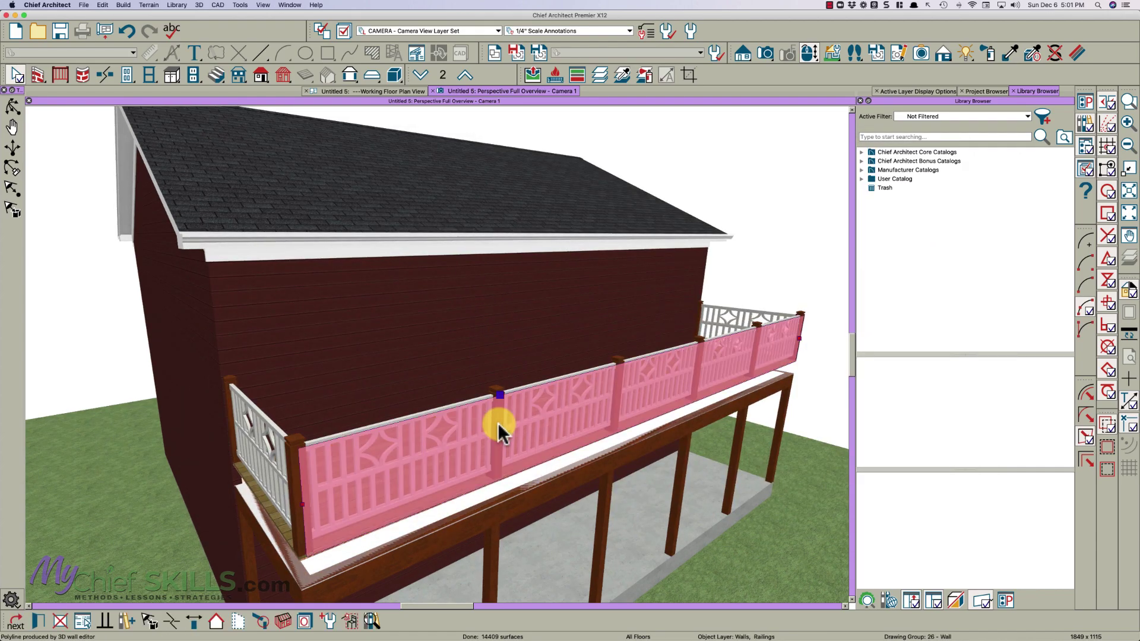
pyautogui.doubleClick(497, 423)
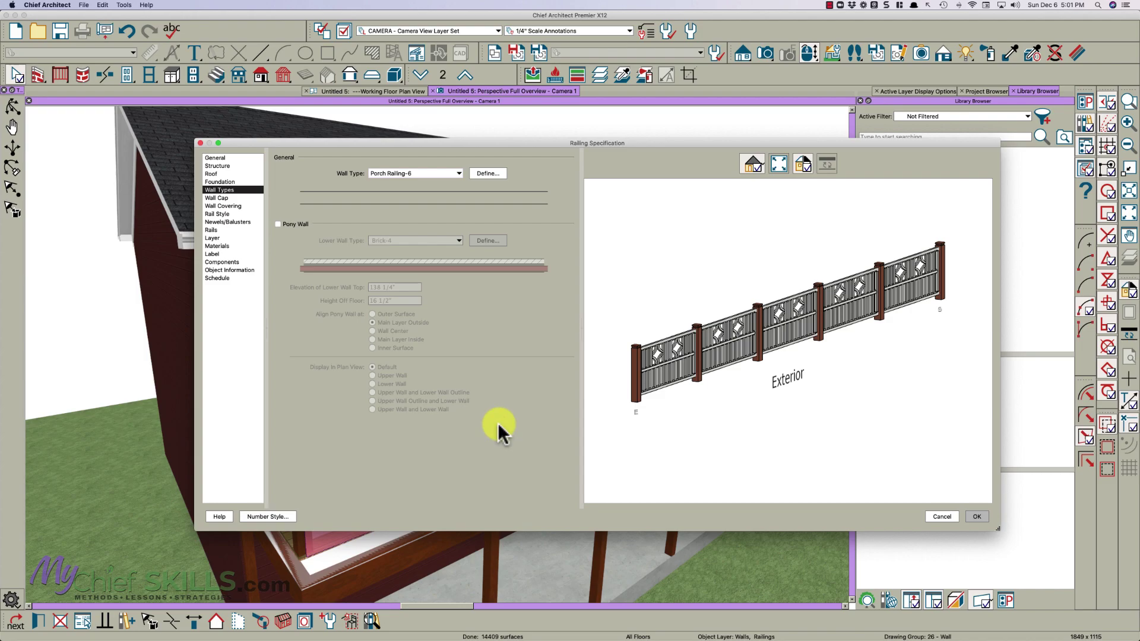
pyautogui.click(425, 172)
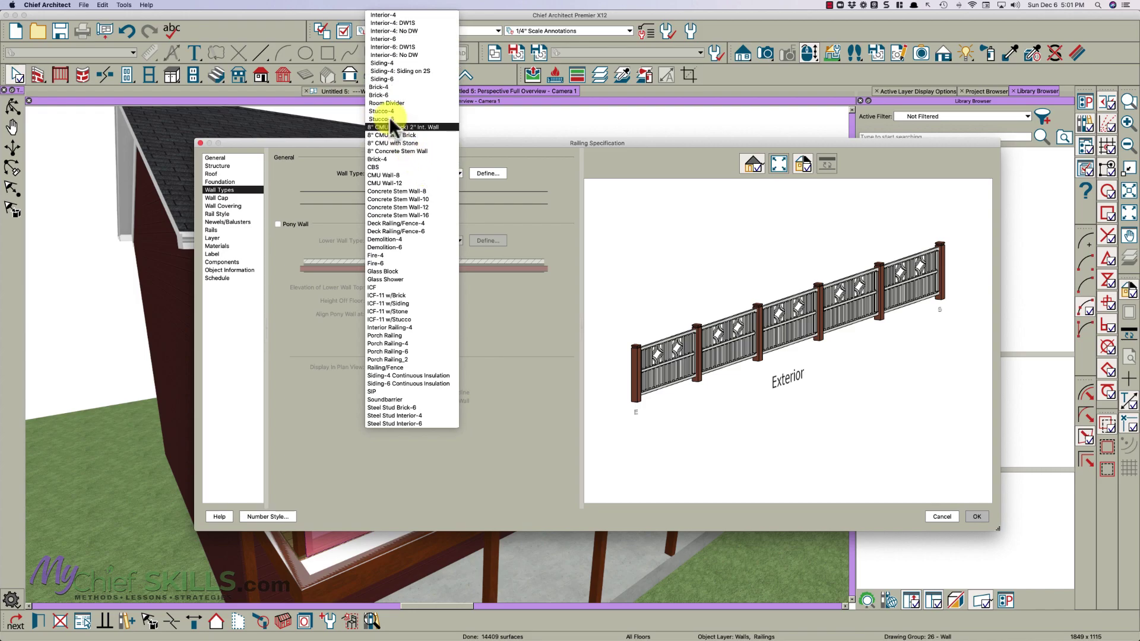
pyautogui.click(391, 63)
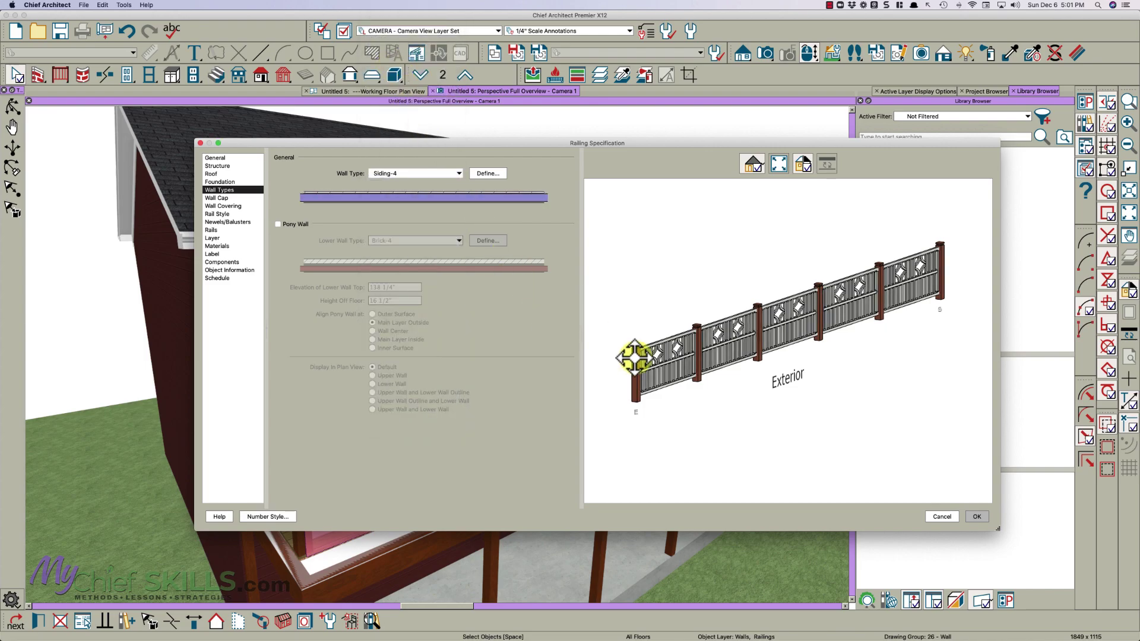
pyautogui.click(972, 518)
# Return to the Floor 2 working floor plan view
pyautogui.press('Escape')
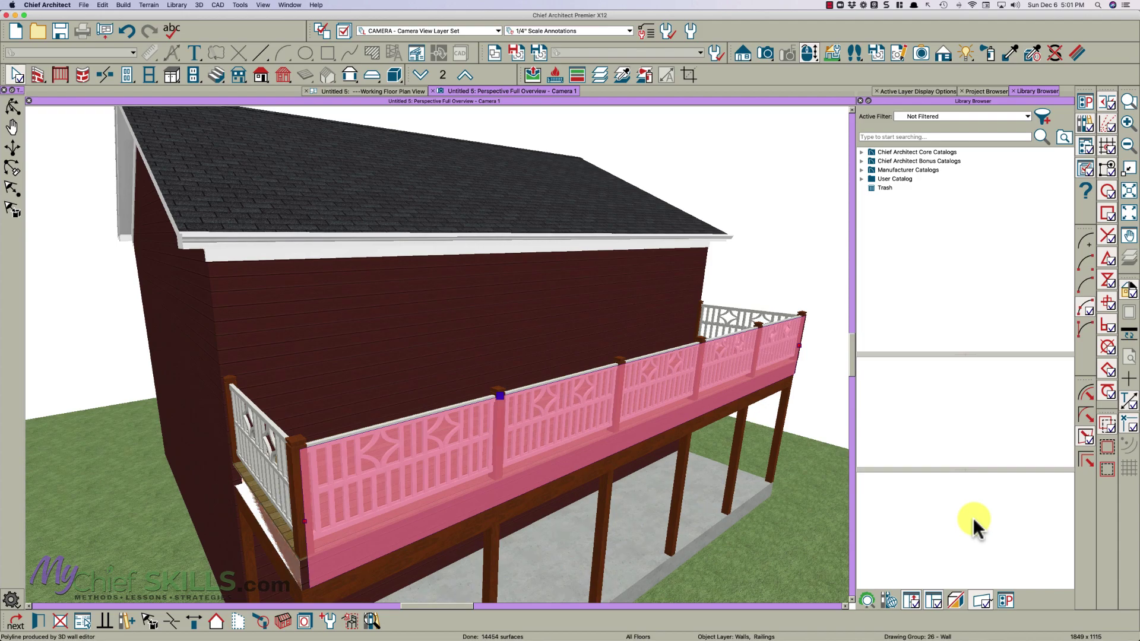
pyautogui.press('space')
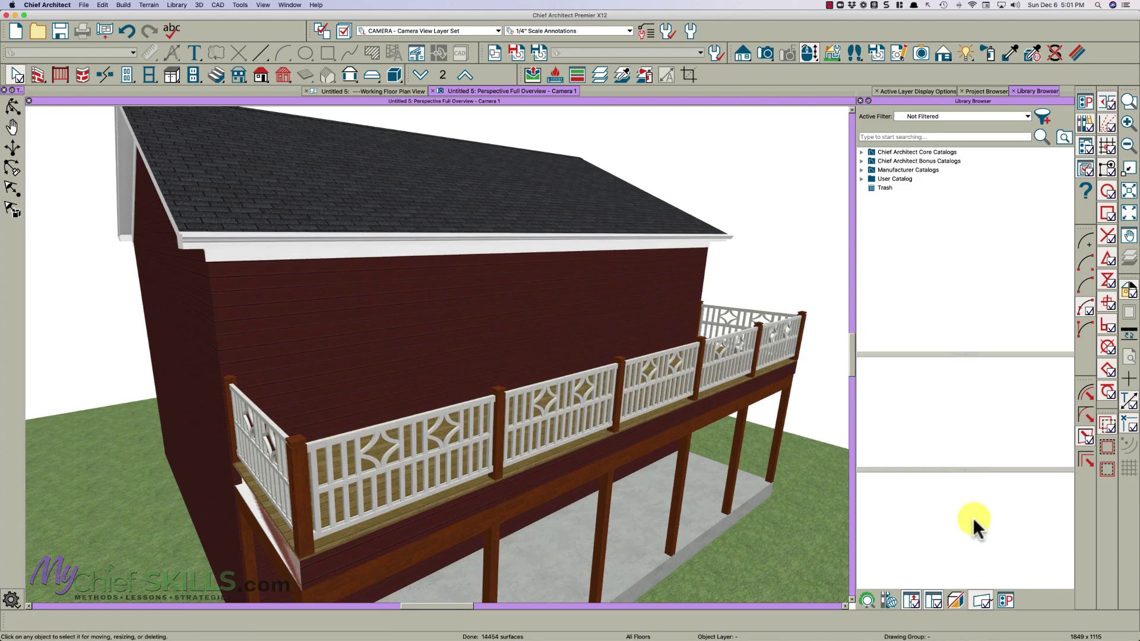
pyautogui.click(406, 95)
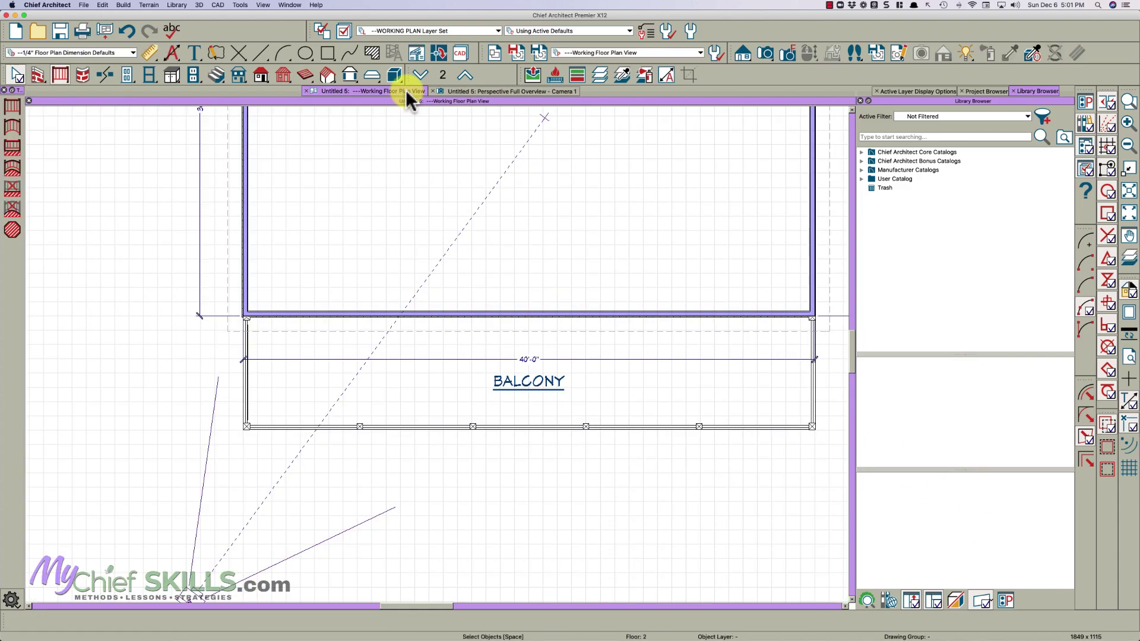
# Pull the right balcony railing's top end down in plan, then go back to the 3D perspective overview
pyautogui.click(264, 429)
pyautogui.click(246, 419)
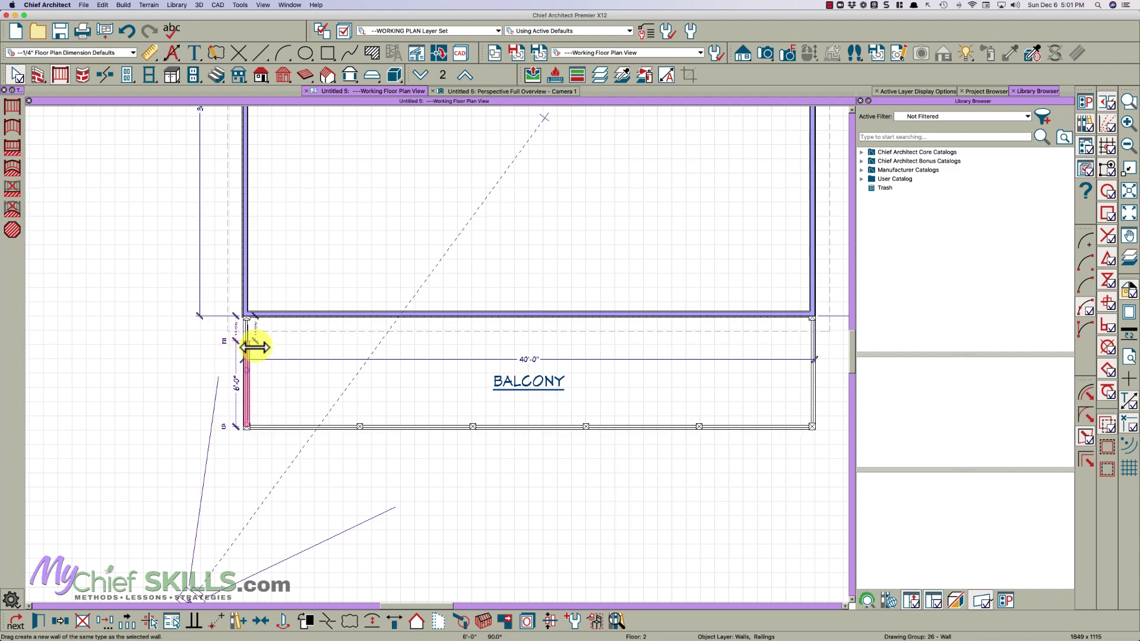
pyautogui.click(734, 426)
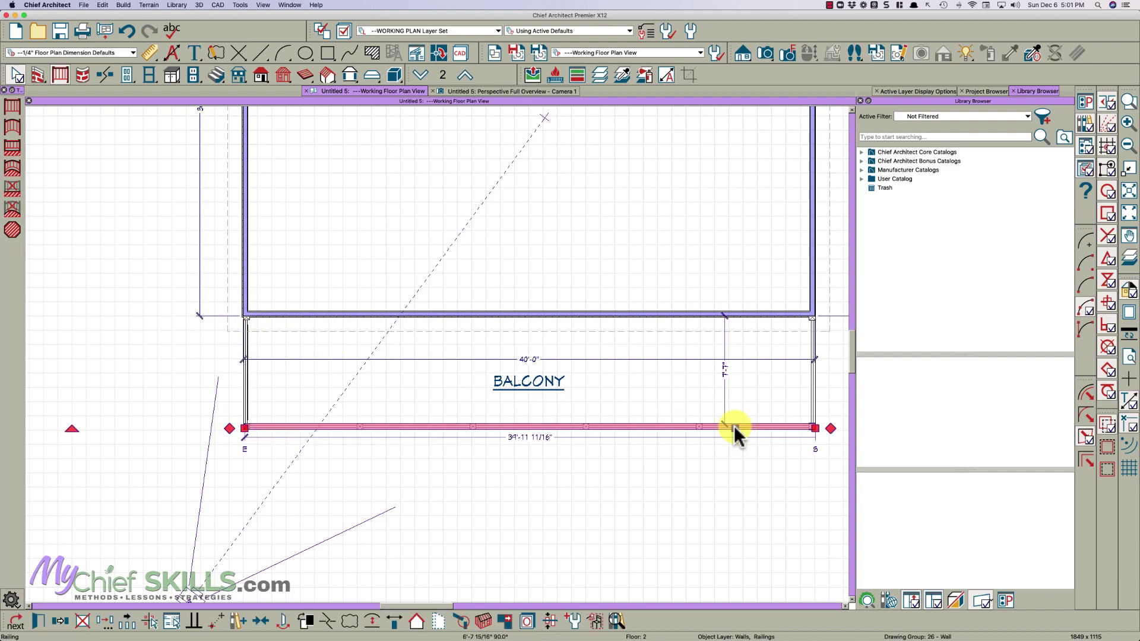
pyautogui.click(811, 351)
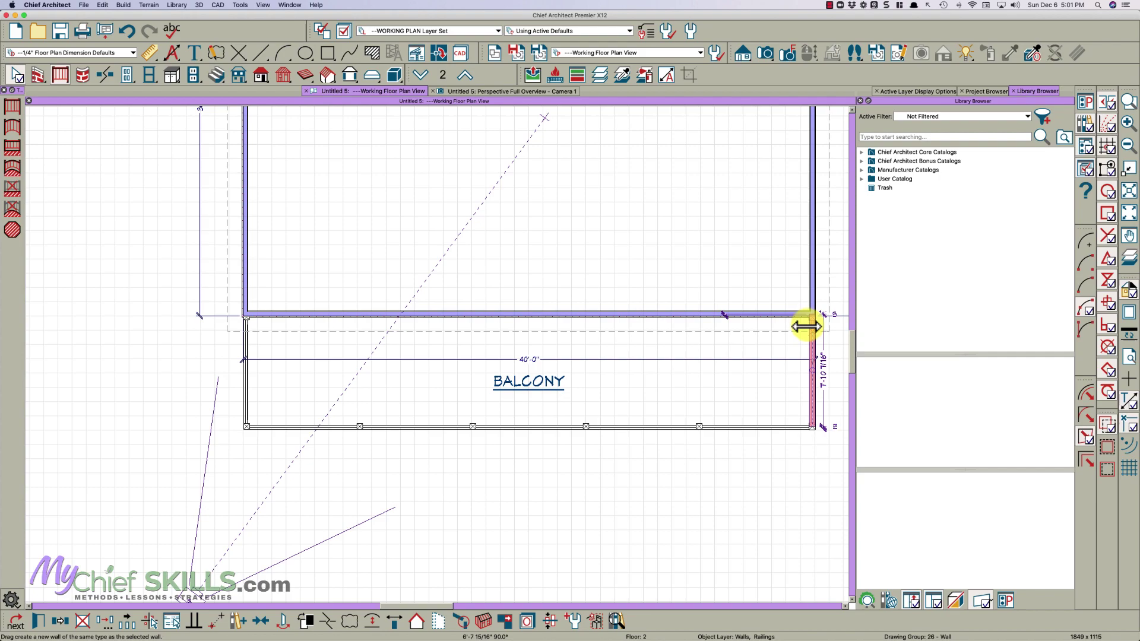
pyautogui.moveTo(807, 326); pyautogui.dragTo(808, 333)
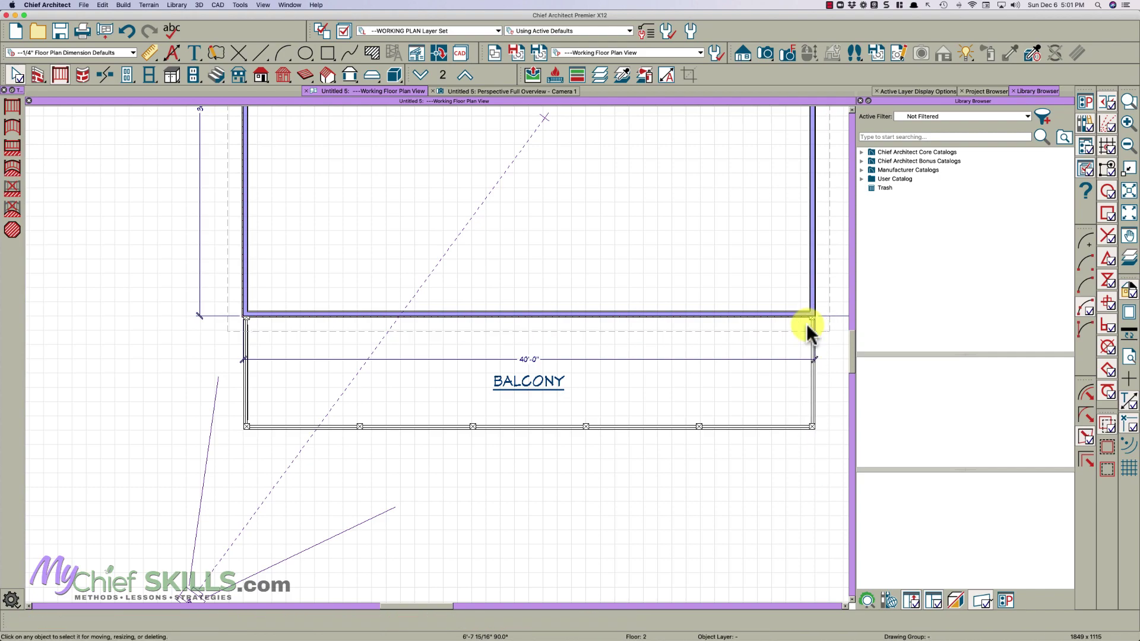
pyautogui.click(536, 92)
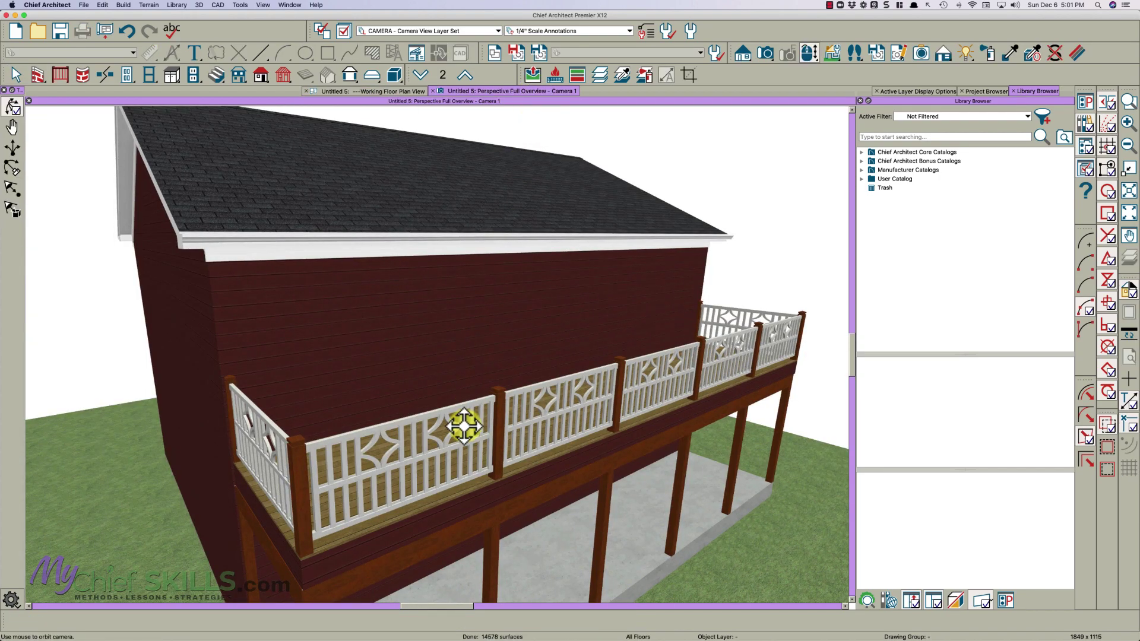
# Sample the fascia's White Exterior Trim material and paint the deck beam with it
pyautogui.scroll(3, 468, 415)
pyautogui.moveTo(469, 405); pyautogui.dragTo(466, 399)
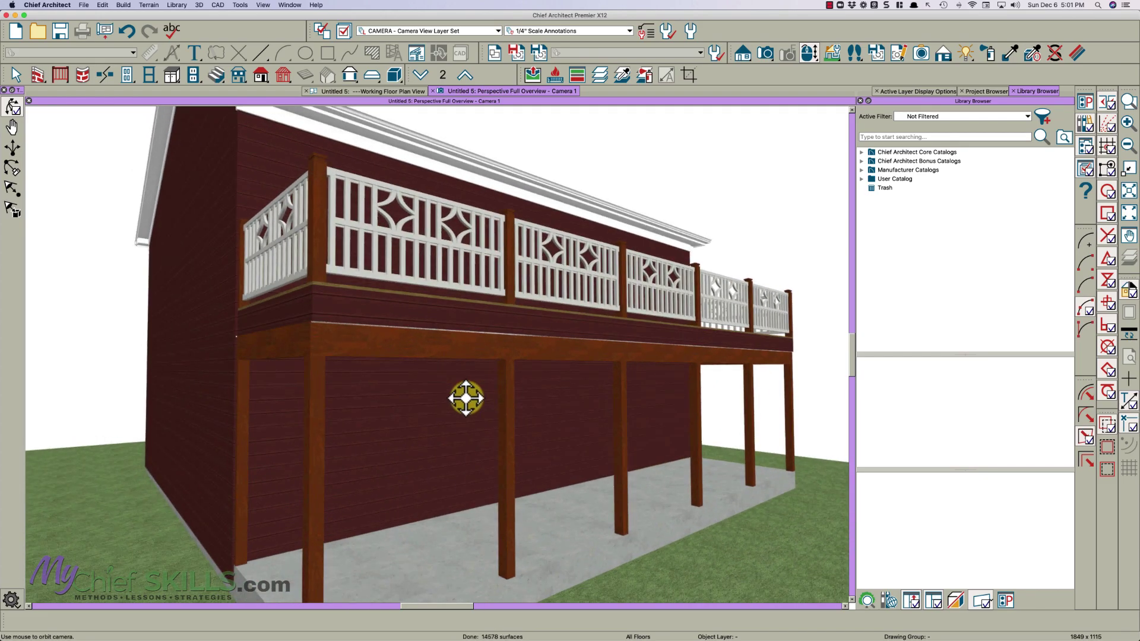
pyautogui.press('space')
pyautogui.click(1010, 53)
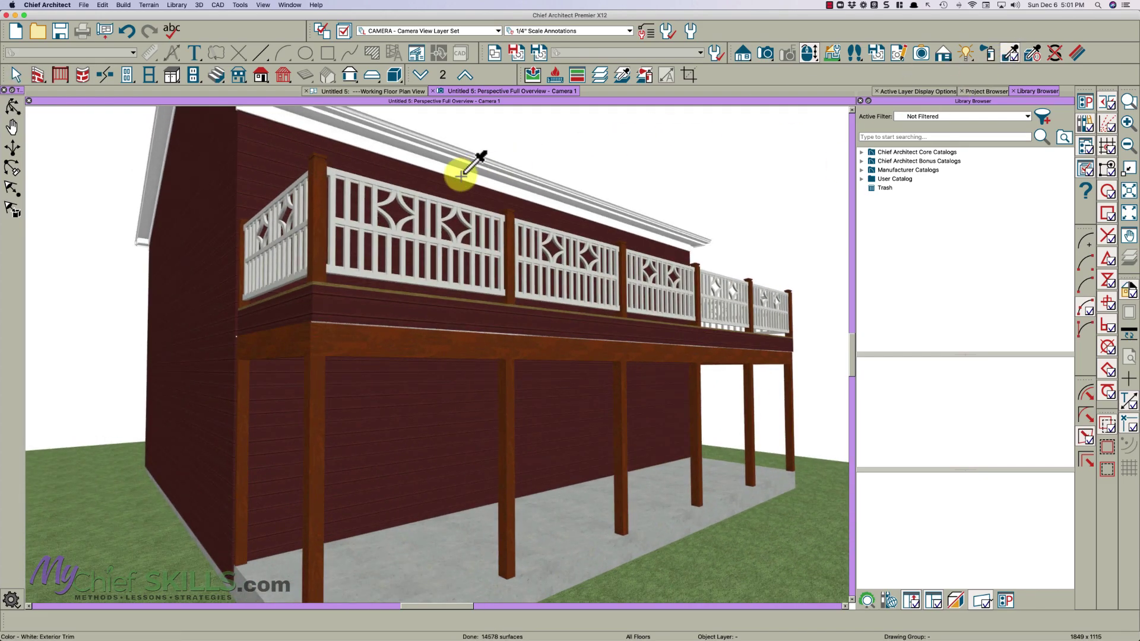
pyautogui.click(461, 175)
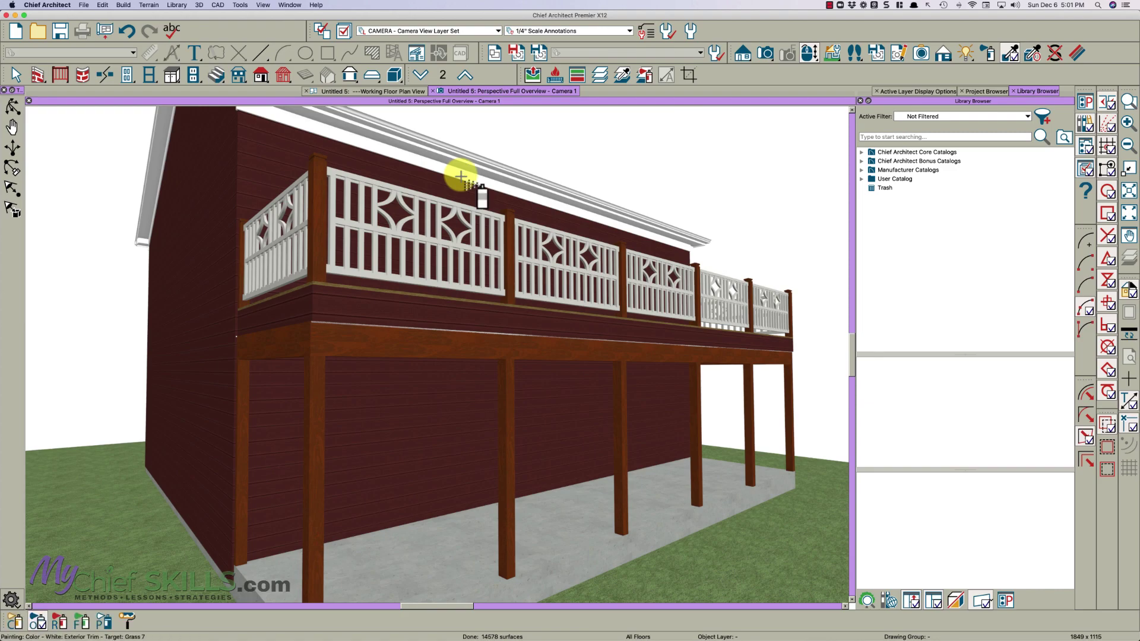
pyautogui.click(284, 340)
pyautogui.click(502, 365)
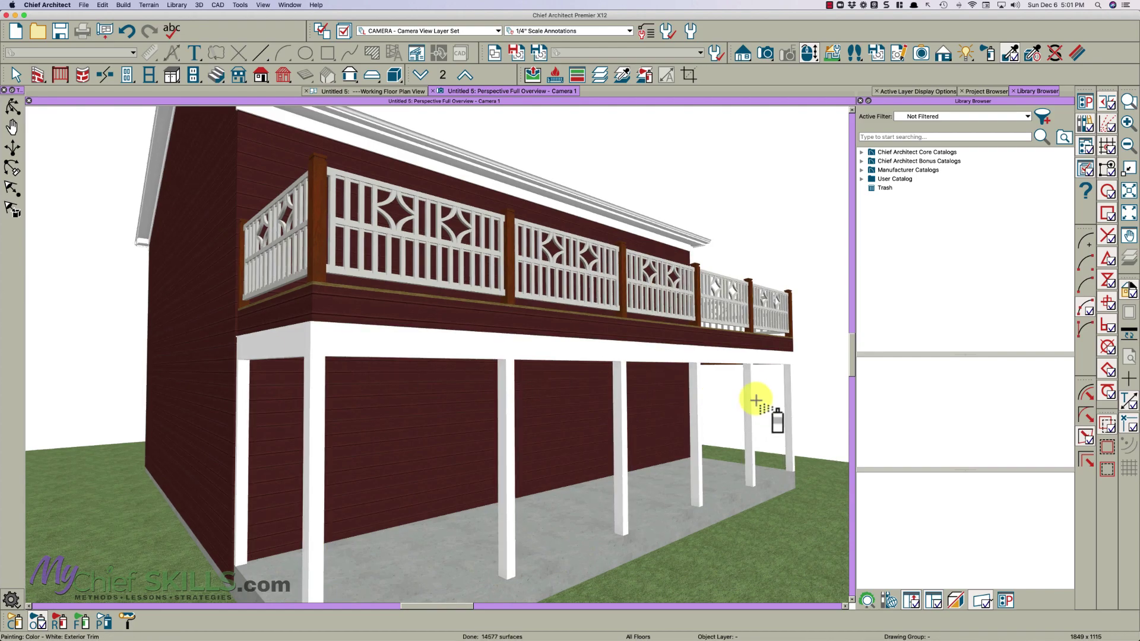
# Paint the opening's jamb and header and the deck and side railing posts white
pyautogui.scroll(5, 754, 395)
pyautogui.click(692, 369)
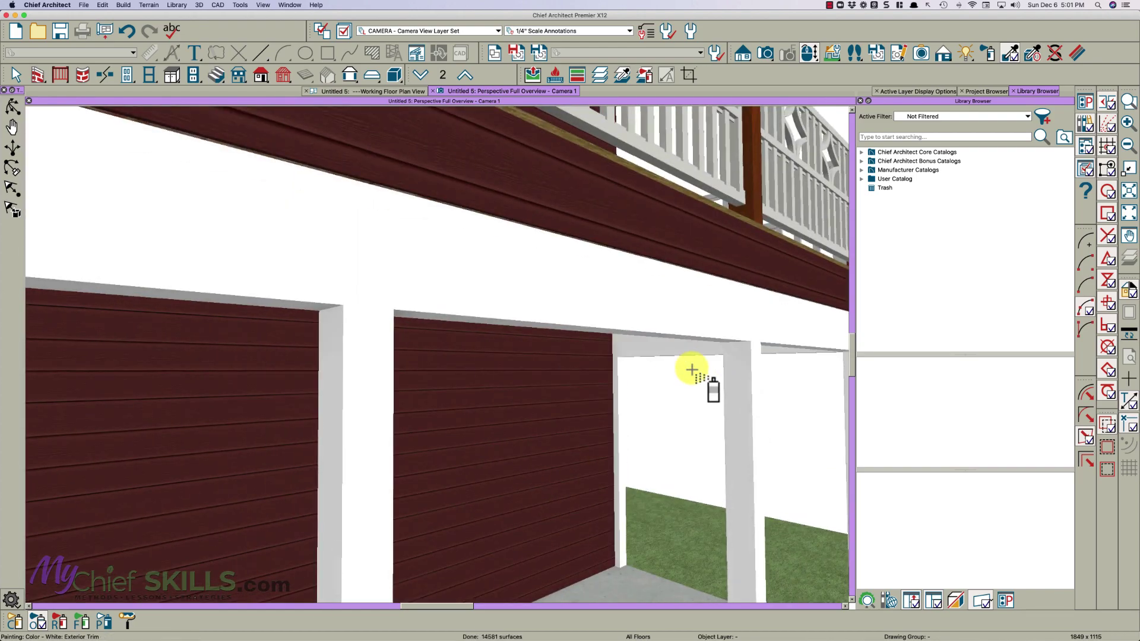
pyautogui.scroll(-5, 693, 369)
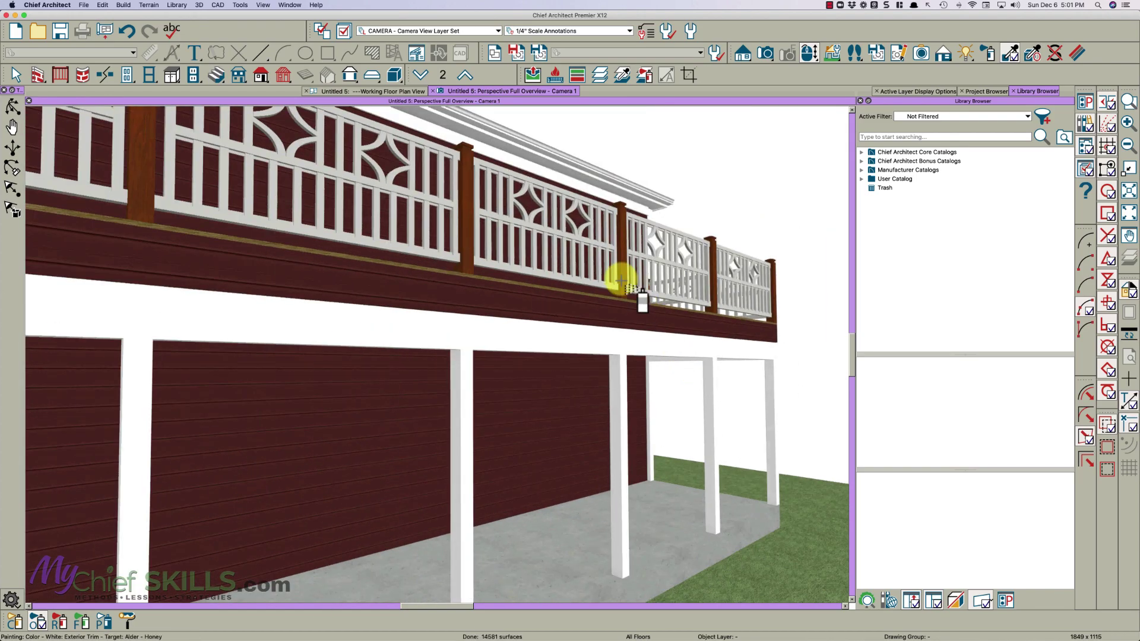
pyautogui.click(619, 278)
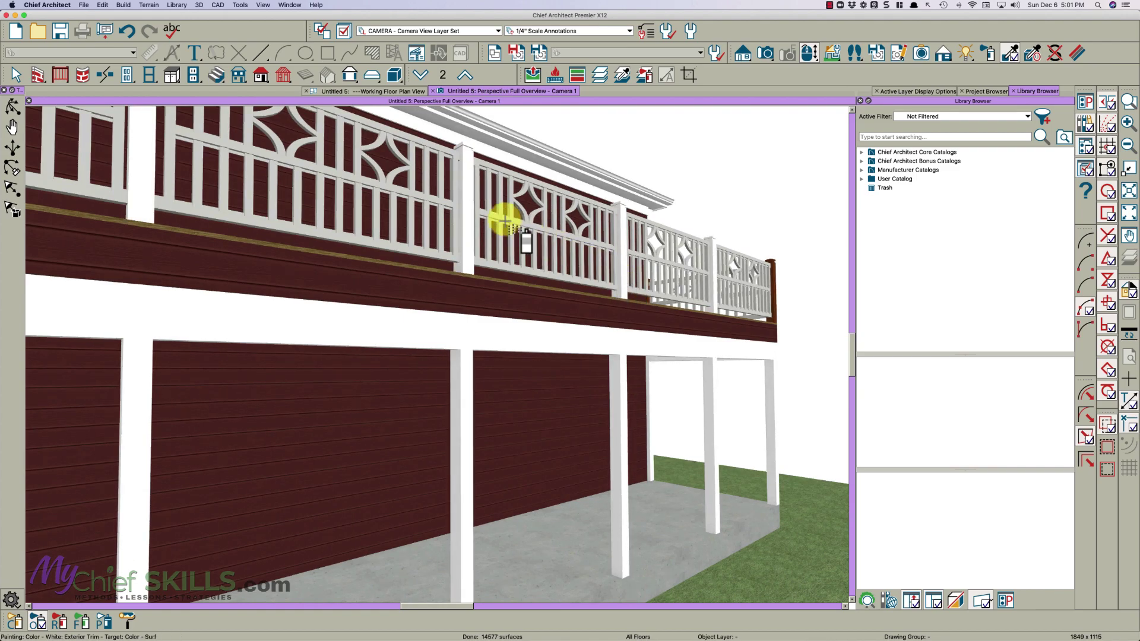
pyautogui.scroll(-6, 505, 226)
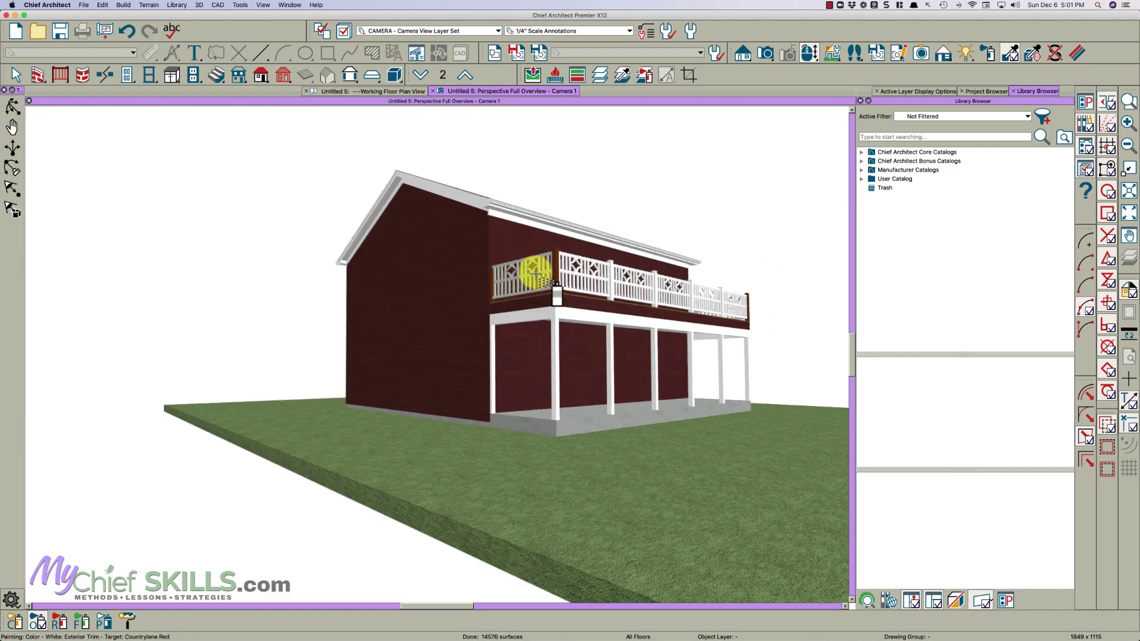
pyautogui.scroll(5, 535, 274)
pyautogui.click(564, 278)
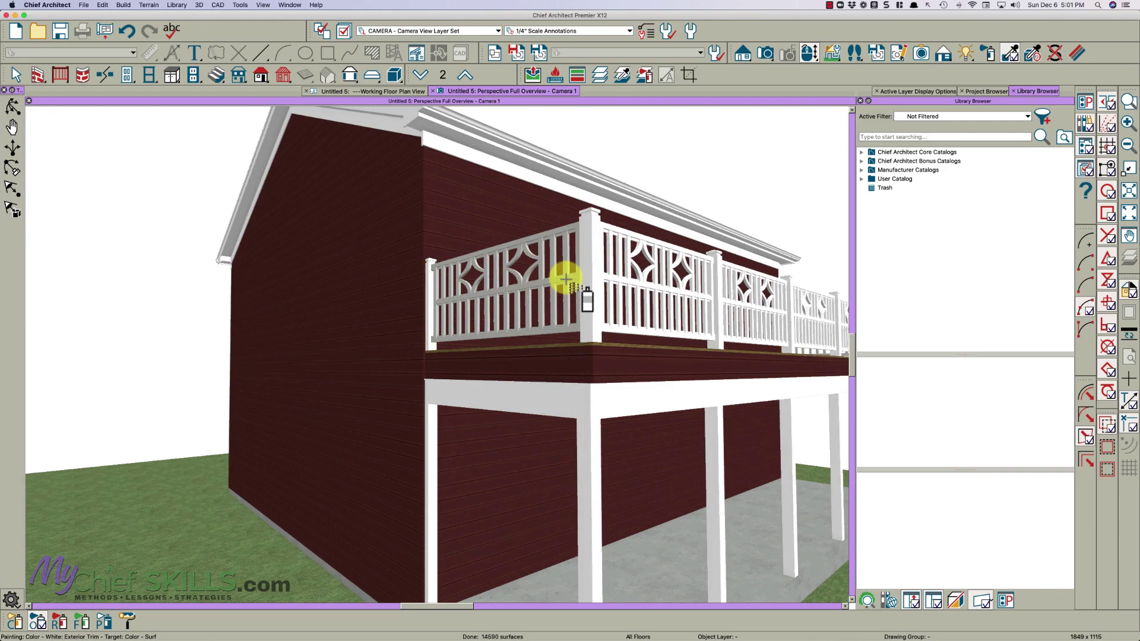
# Paint the railing balusters and the brown corner post White Exterior Trim
pyautogui.scroll(-5, 565, 276)
pyautogui.scroll(10, 610, 311)
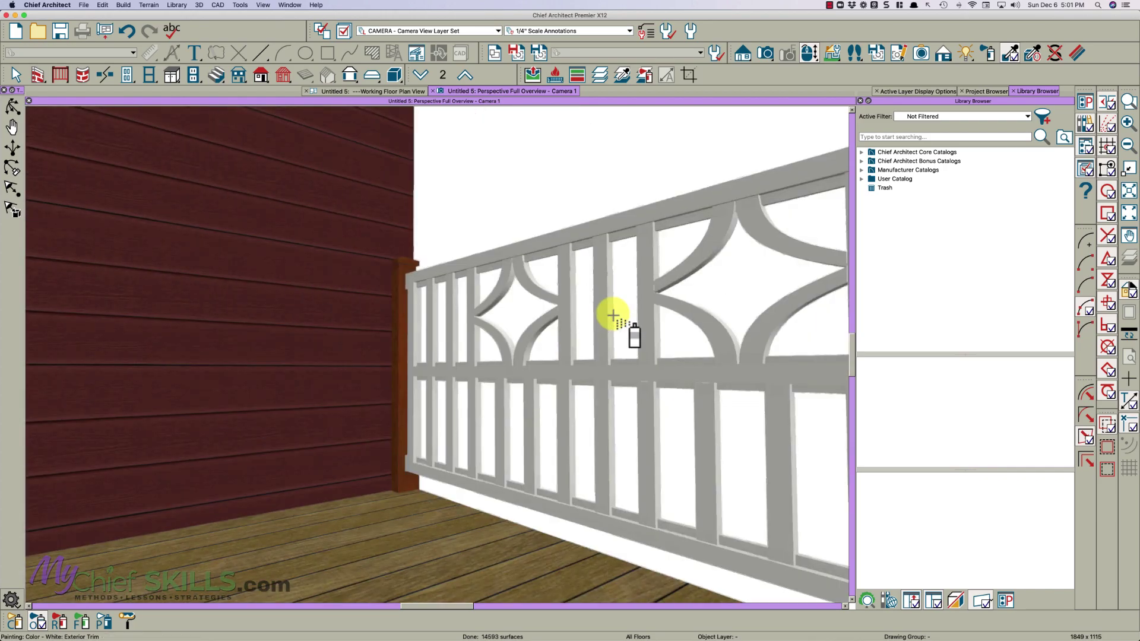
pyautogui.click(564, 316)
pyautogui.scroll(-1, 414, 291)
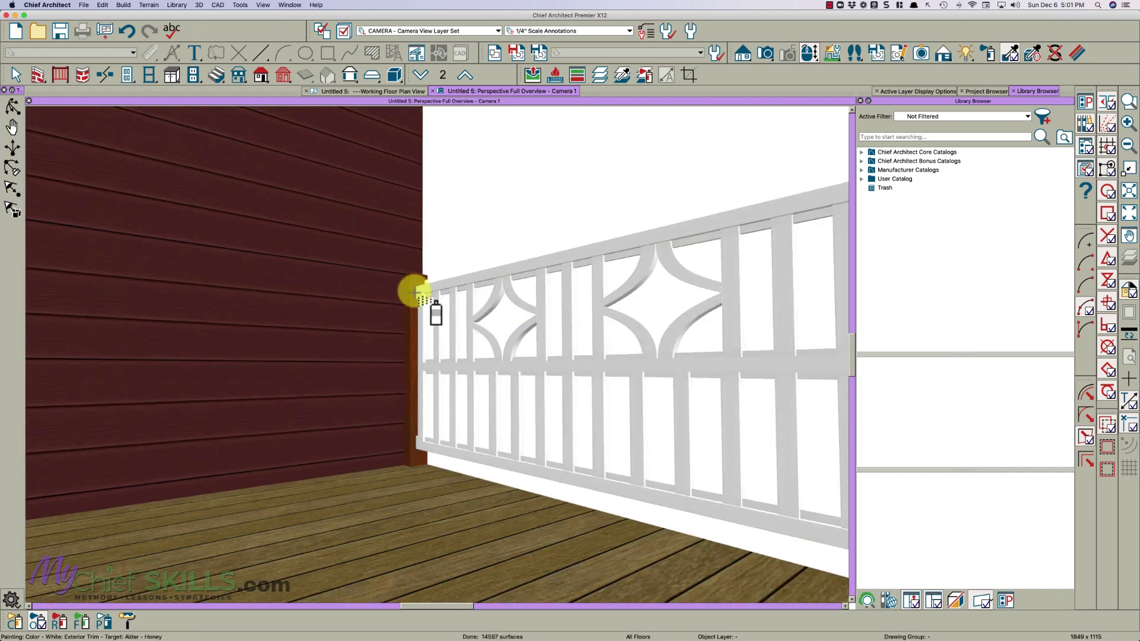
pyautogui.click(414, 291)
pyautogui.scroll(-4, 416, 292)
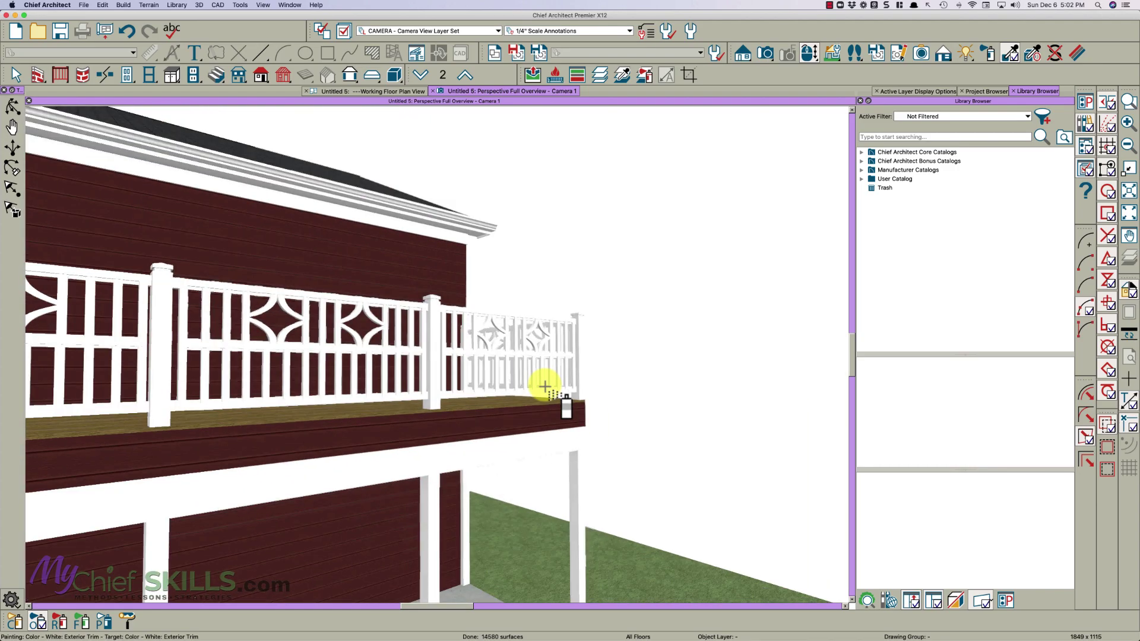
pyautogui.moveTo(517, 382); pyautogui.dragTo(450, 378, button='middle')
pyautogui.scroll(-5, 464, 373)
# Orbit and pan around the house, then switch to the Floor 2 working plan showing the Balcony
pyautogui.moveTo(478, 369); pyautogui.dragTo(478, 372)
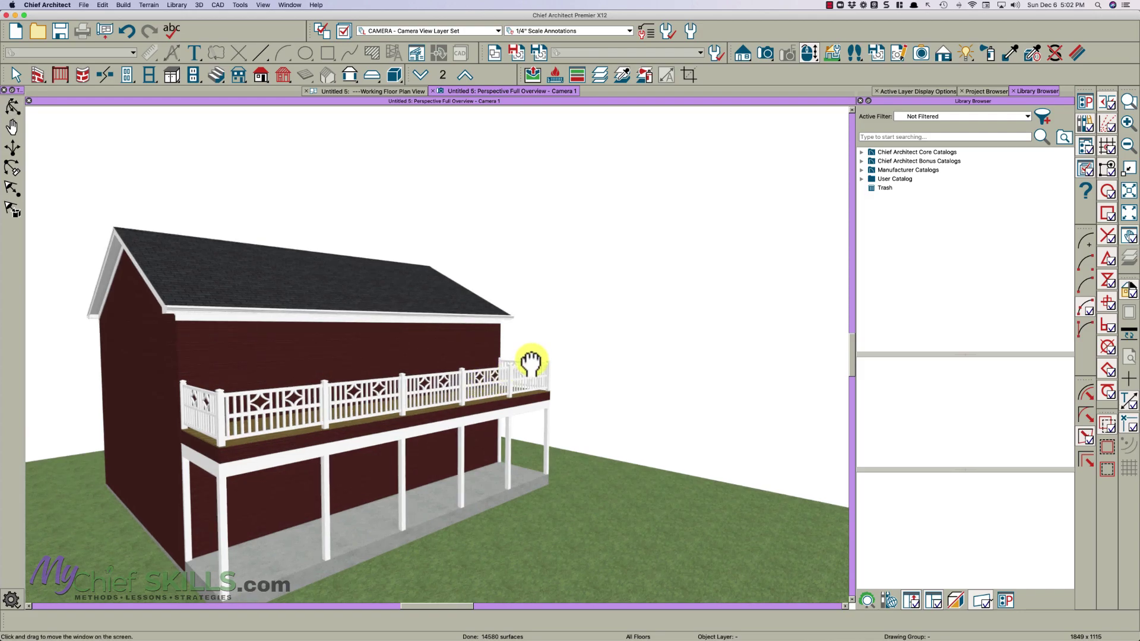
pyautogui.moveTo(534, 364); pyautogui.dragTo(547, 354, button='middle')
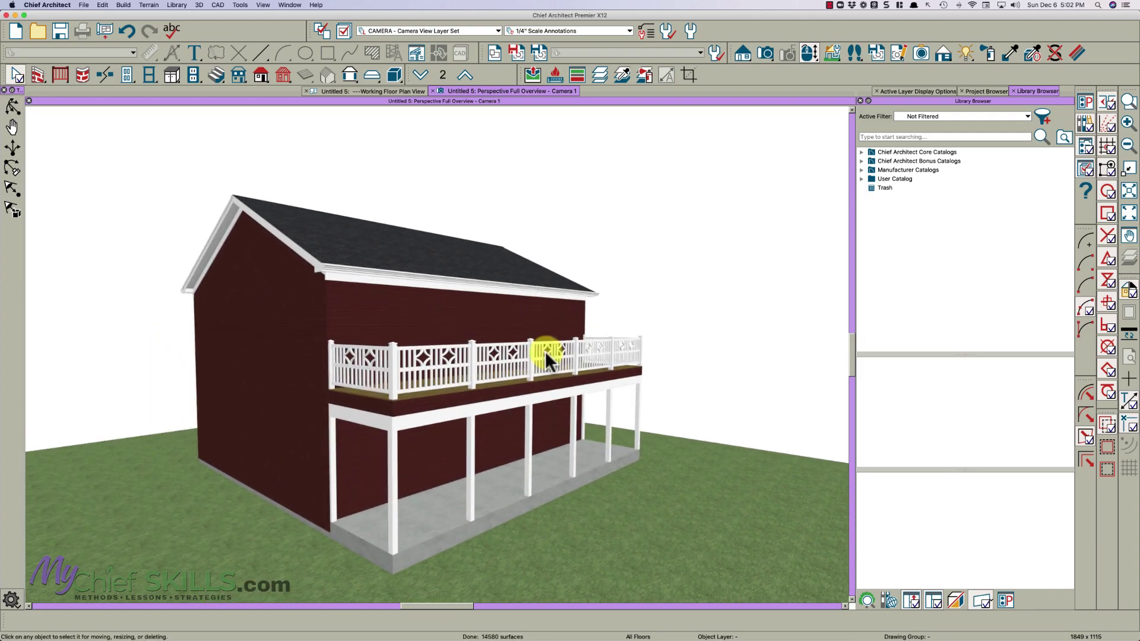
pyautogui.moveTo(522, 420); pyautogui.dragTo(499, 431, button='middle')
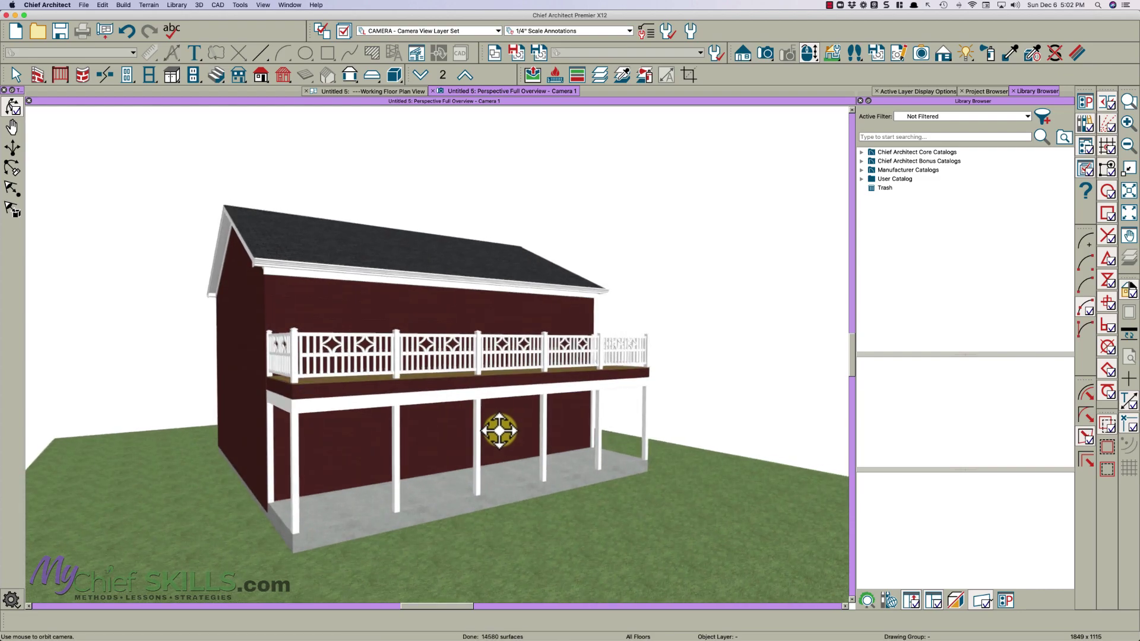
pyautogui.click(390, 403)
pyautogui.press('Escape')
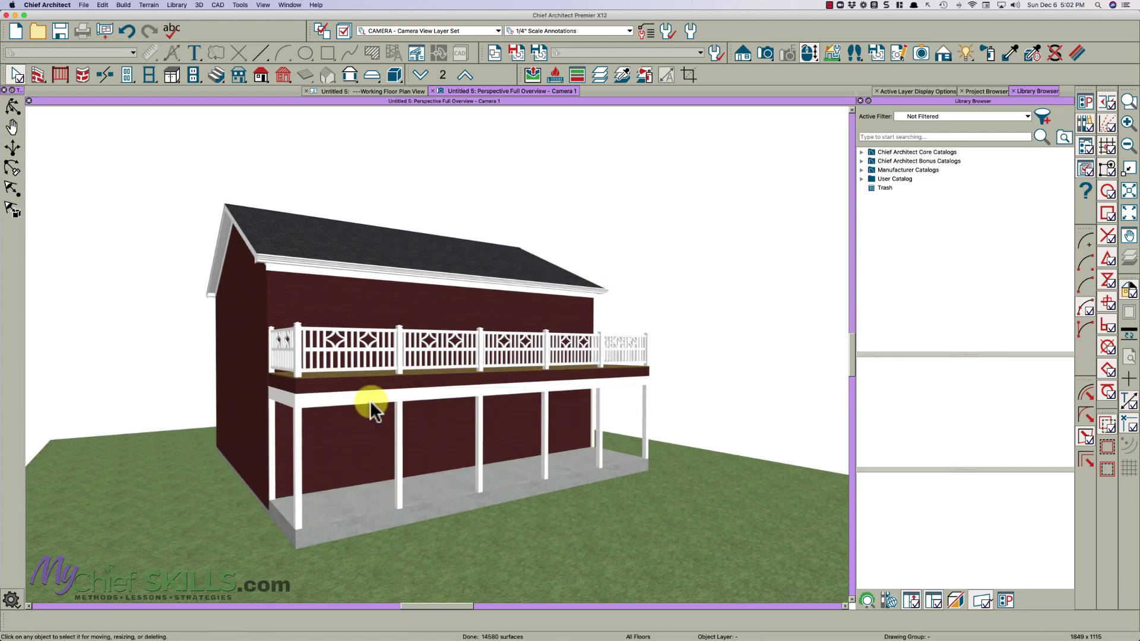
pyautogui.moveTo(369, 401); pyautogui.dragTo(378, 405, button='middle')
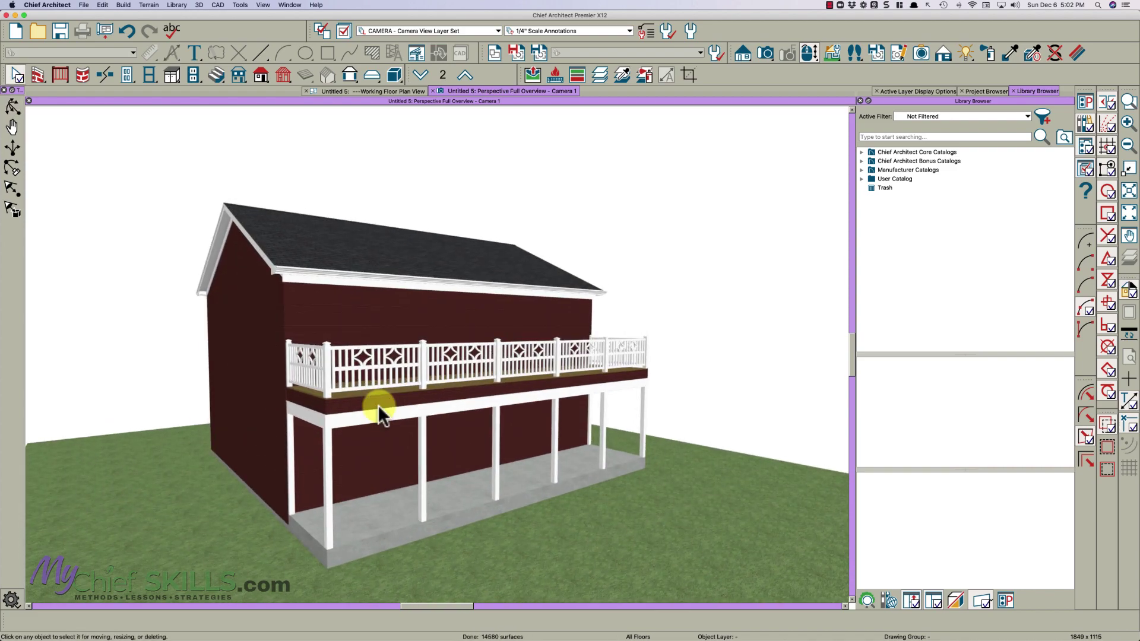
pyautogui.click(407, 91)
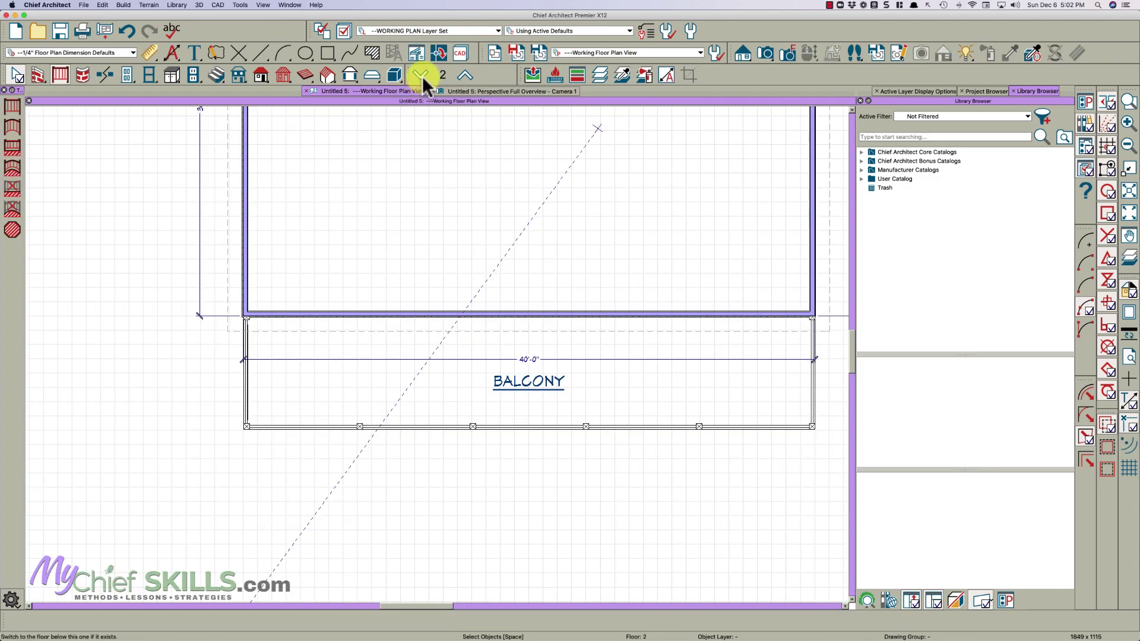
# On the first floor, open the porch railing's specification and set newel spacing to 60"
pyautogui.click(420, 75)
pyautogui.doubleClick(429, 423)
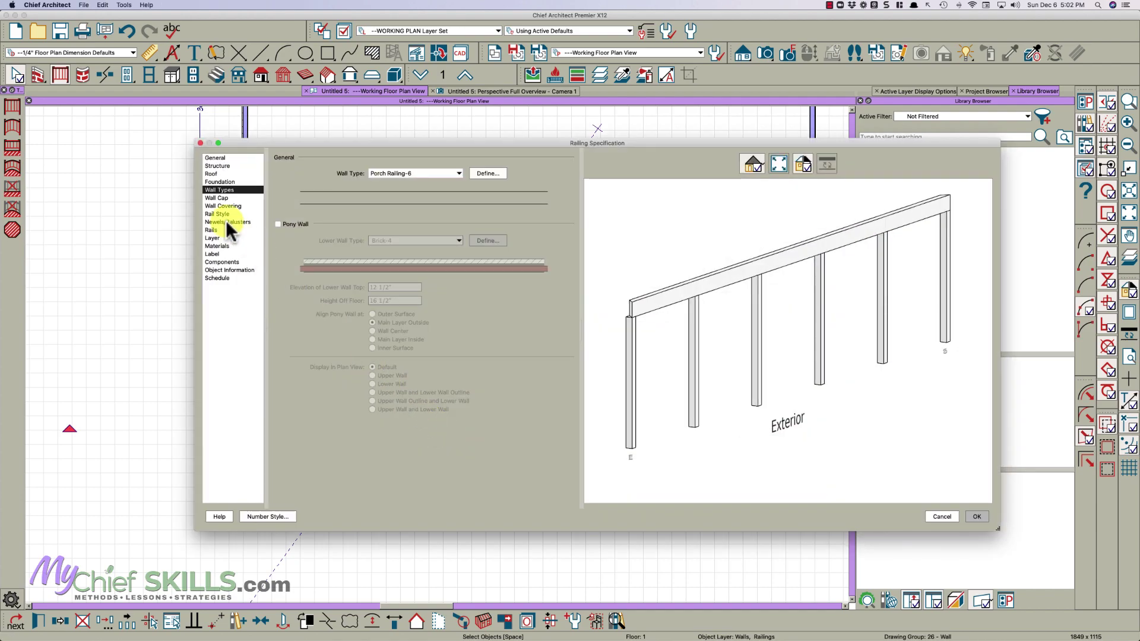
pyautogui.click(226, 221)
pyautogui.click(348, 244)
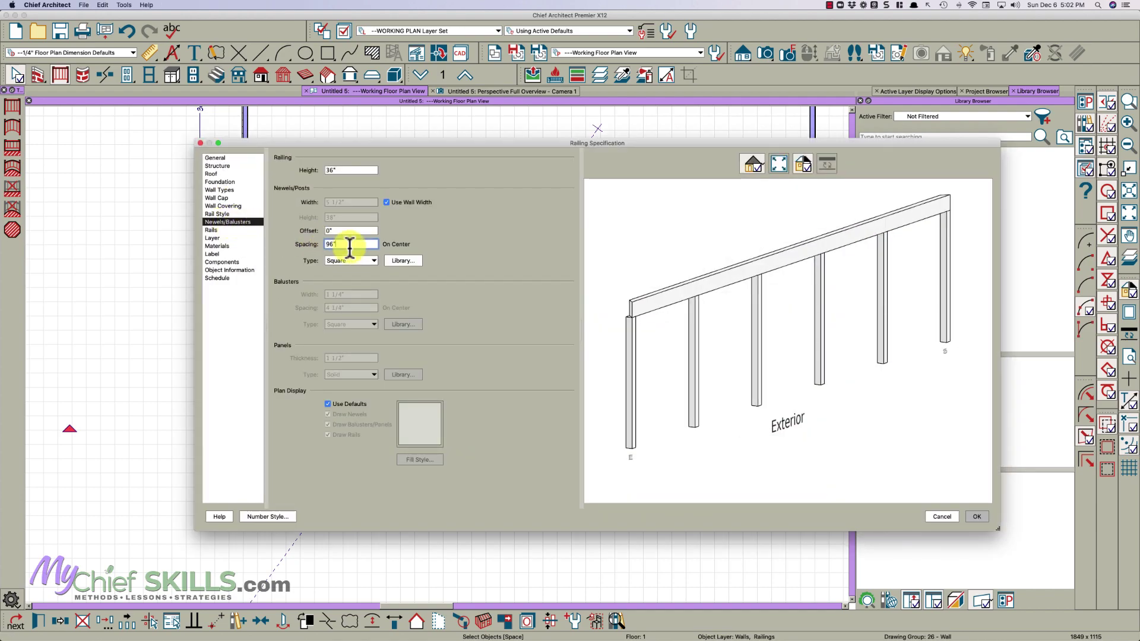
pyautogui.write('60')
pyautogui.press('Tab')
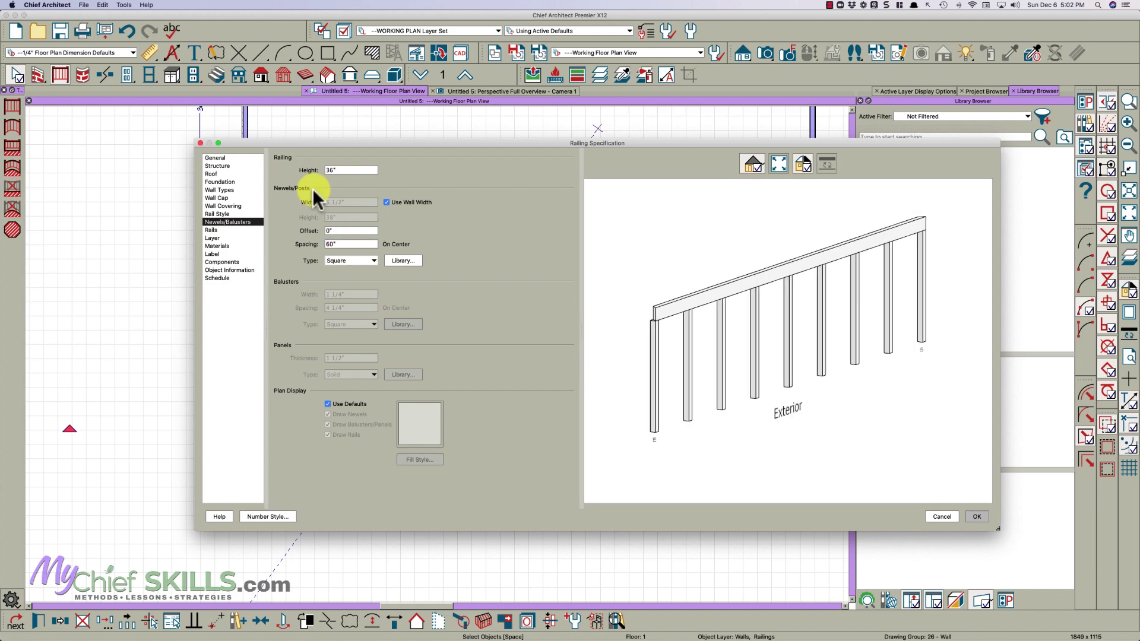
# Switch the rail style to Panels with a 1/8" panel thickness
pyautogui.click(236, 213)
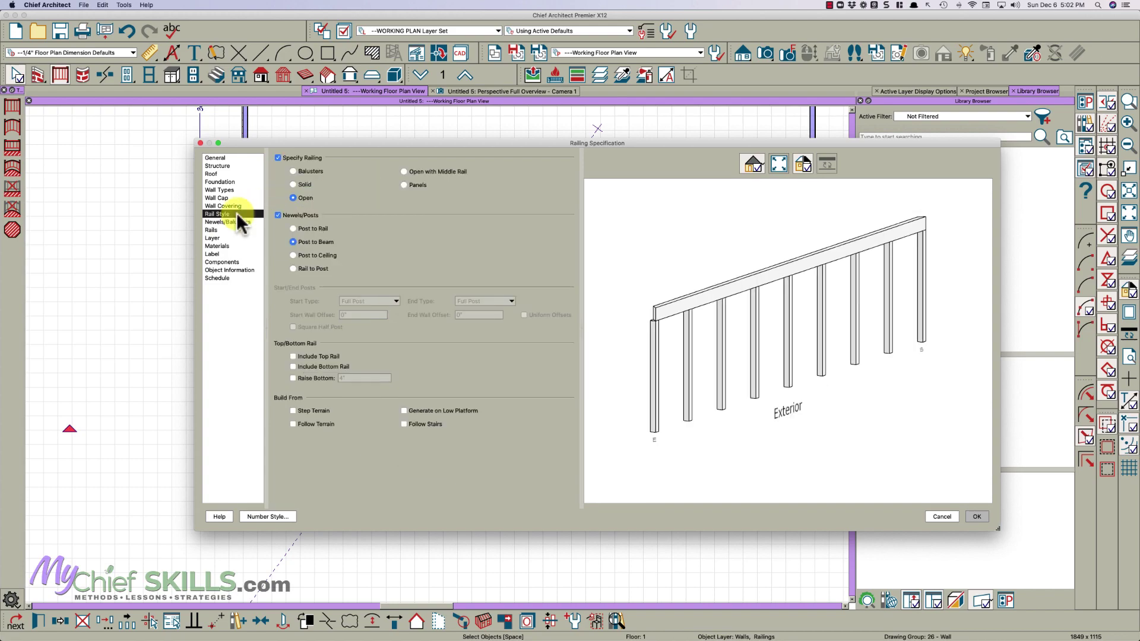
pyautogui.click(406, 184)
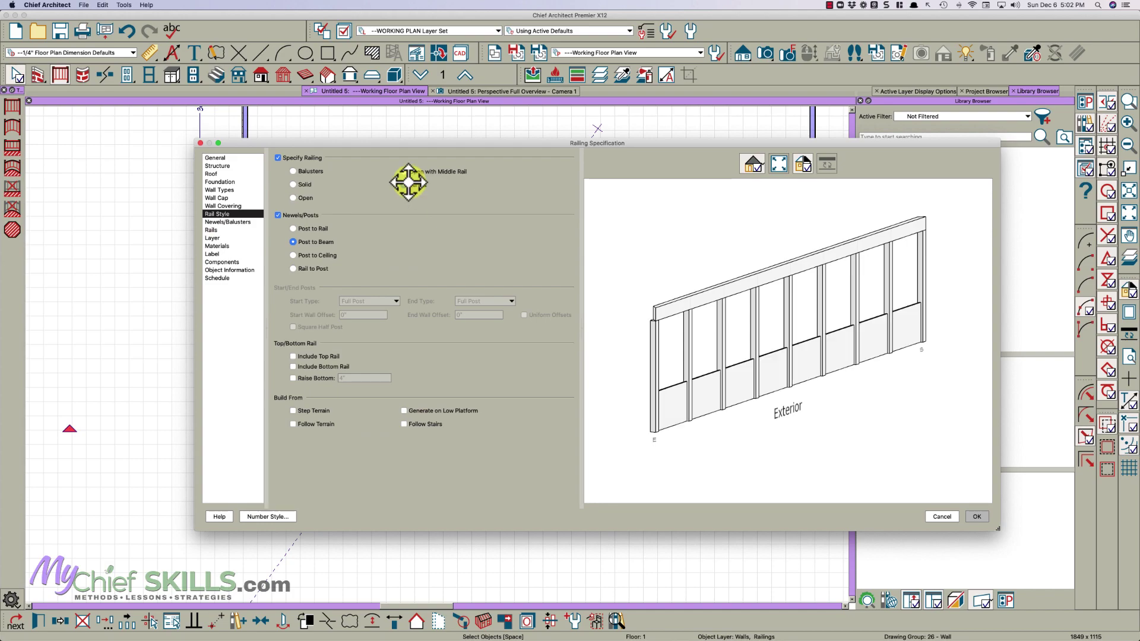
pyautogui.click(219, 221)
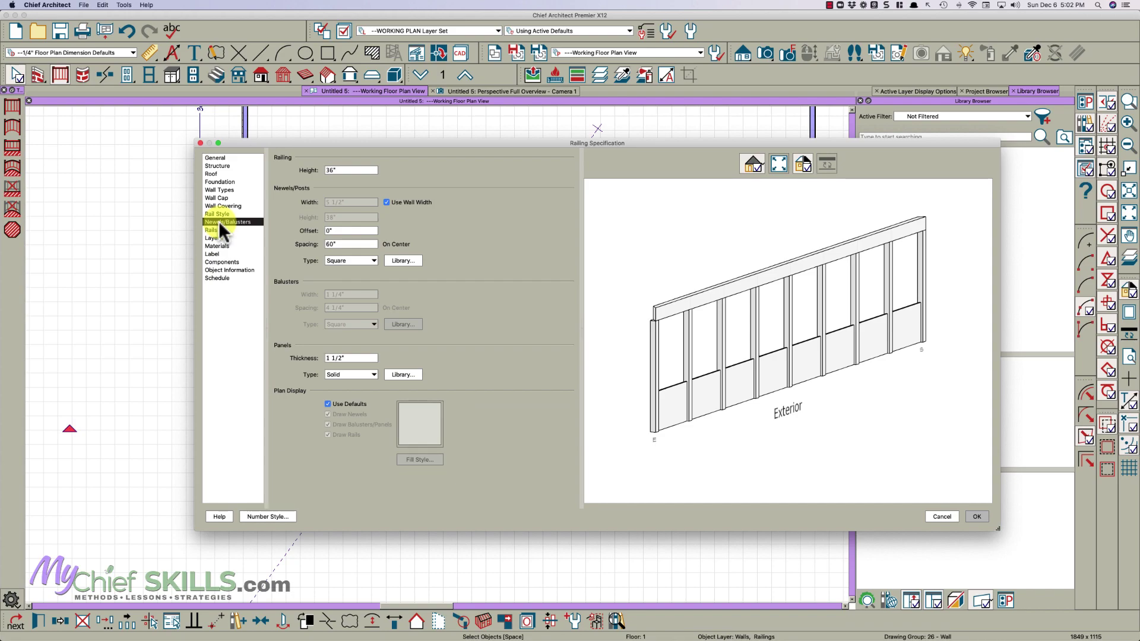
pyautogui.moveTo(356, 358); pyautogui.dragTo(291, 339)
pyautogui.write('.')
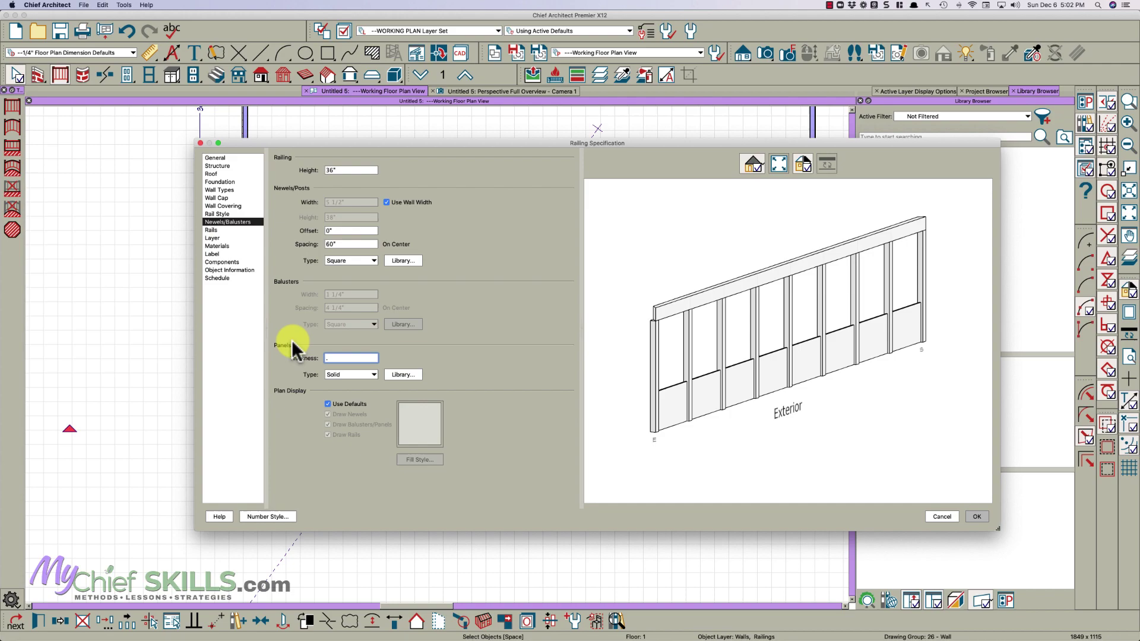
pyautogui.write('125')
pyautogui.press('Tab')
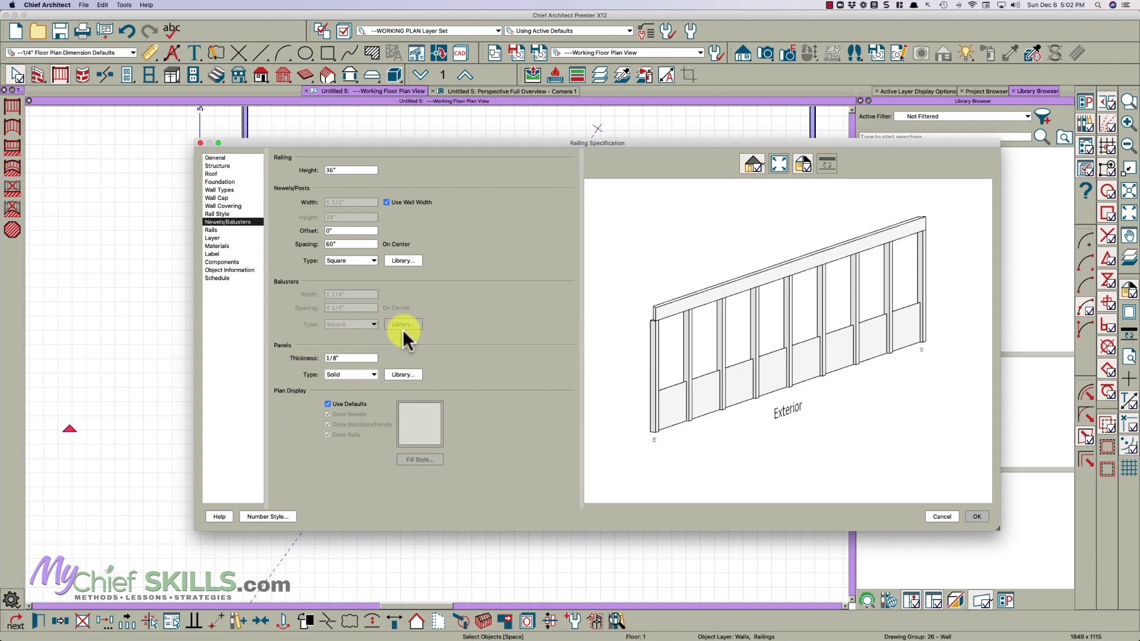
# Adjust the railing height from 109 1/8" down to 101 1/8"
pyautogui.click(350, 170)
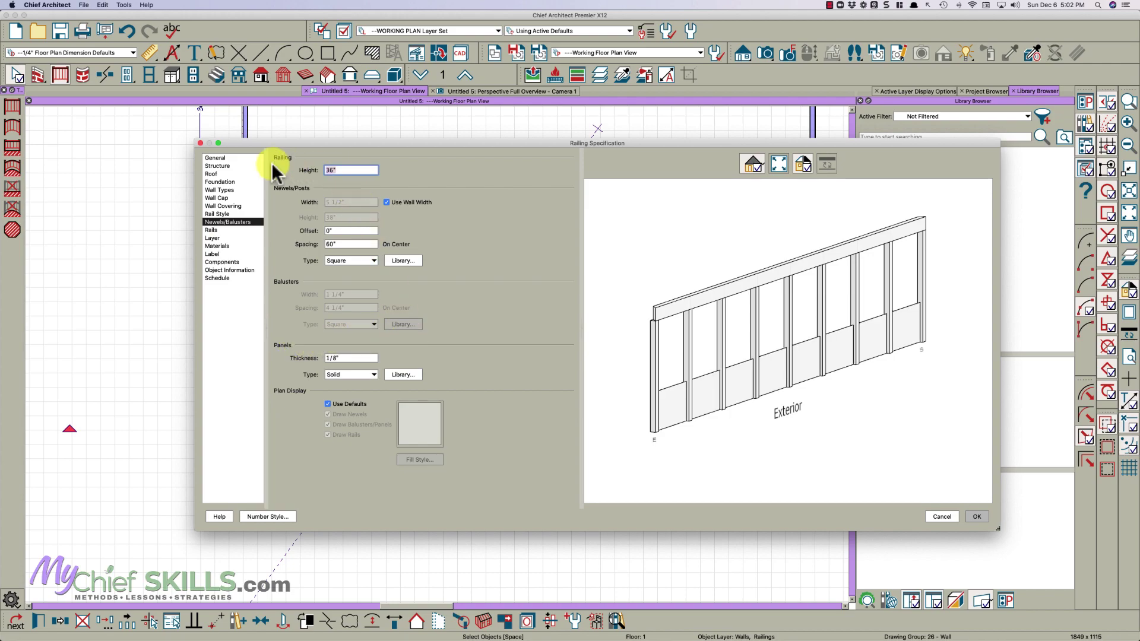
pyautogui.write('109.125')
pyautogui.press('BackSpace')
pyautogui.press('BackSpace')
pyautogui.write('25')
pyautogui.press('Tab')
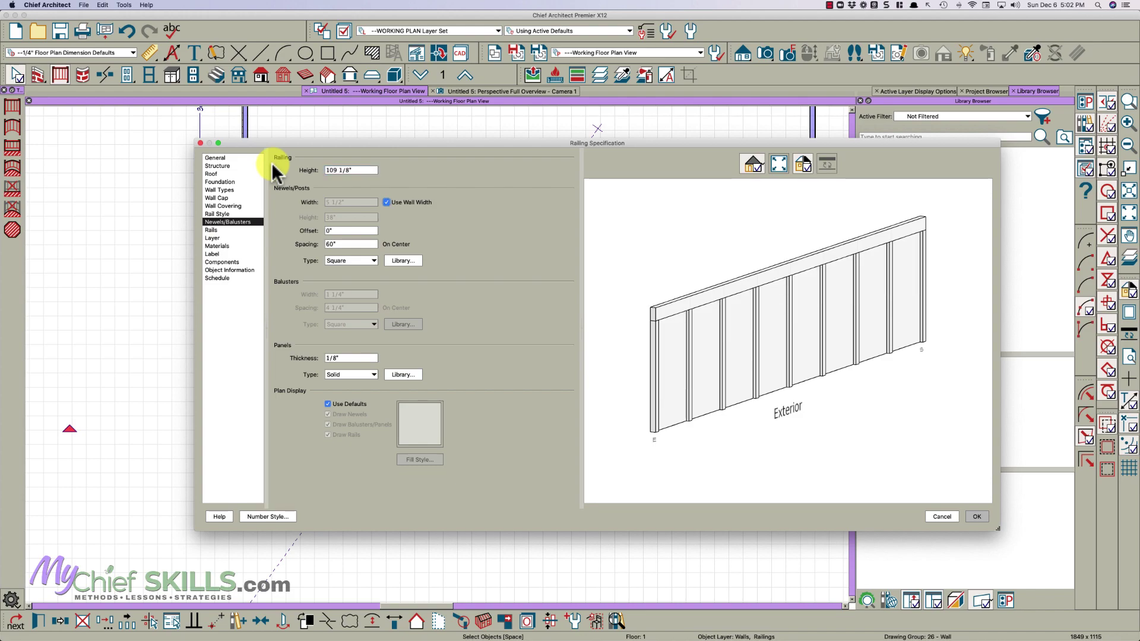
pyautogui.hotkey('shift', 'Tab')
pyautogui.press('Right')
pyautogui.write('-12')
pyautogui.press('Tab')
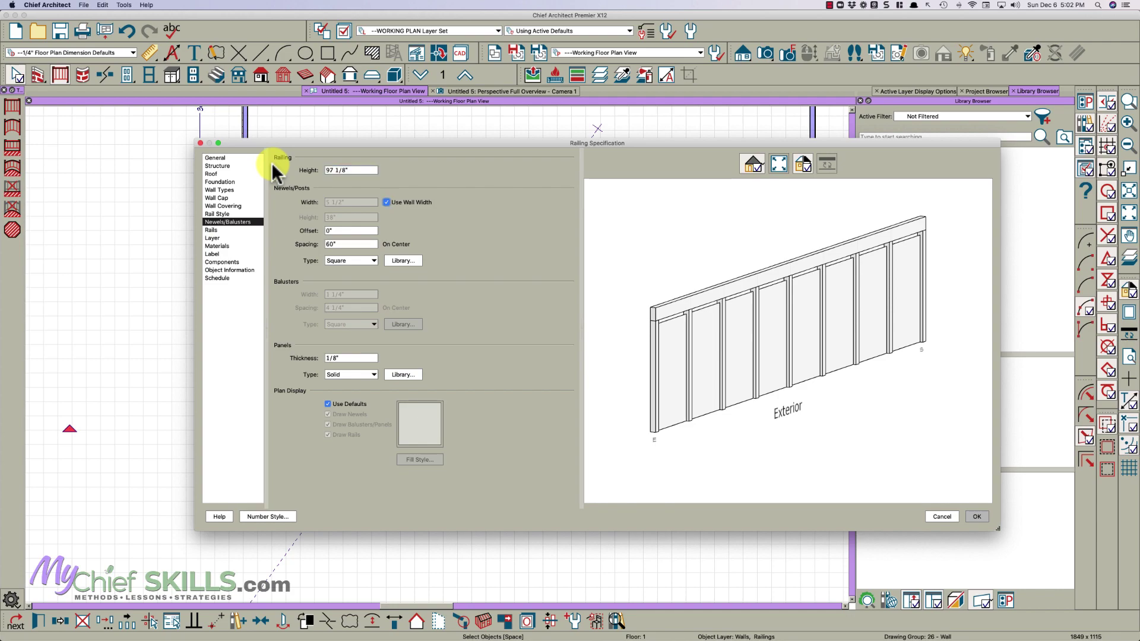
pyautogui.moveTo(689, 328); pyautogui.dragTo(682, 313)
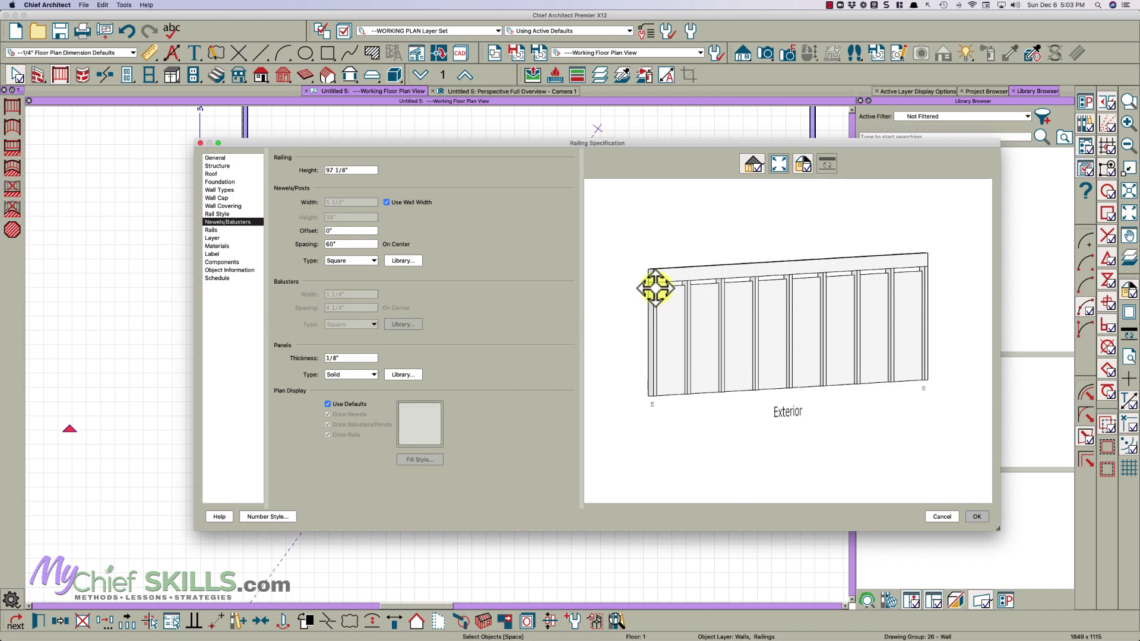
pyautogui.click(363, 170)
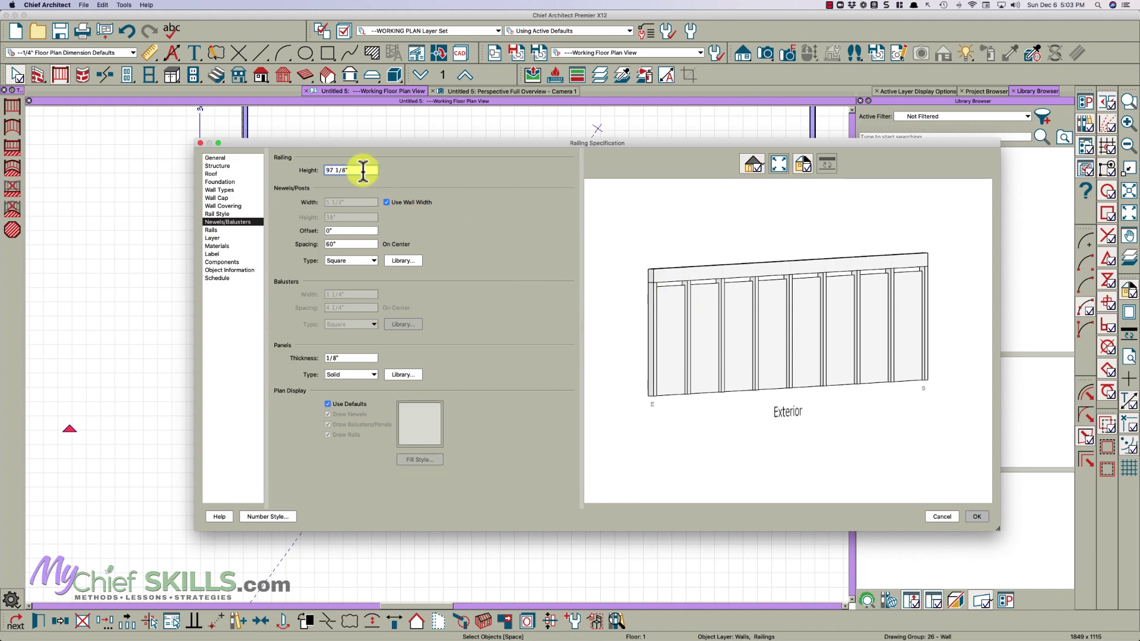
pyautogui.write('+4')
pyautogui.press('Tab')
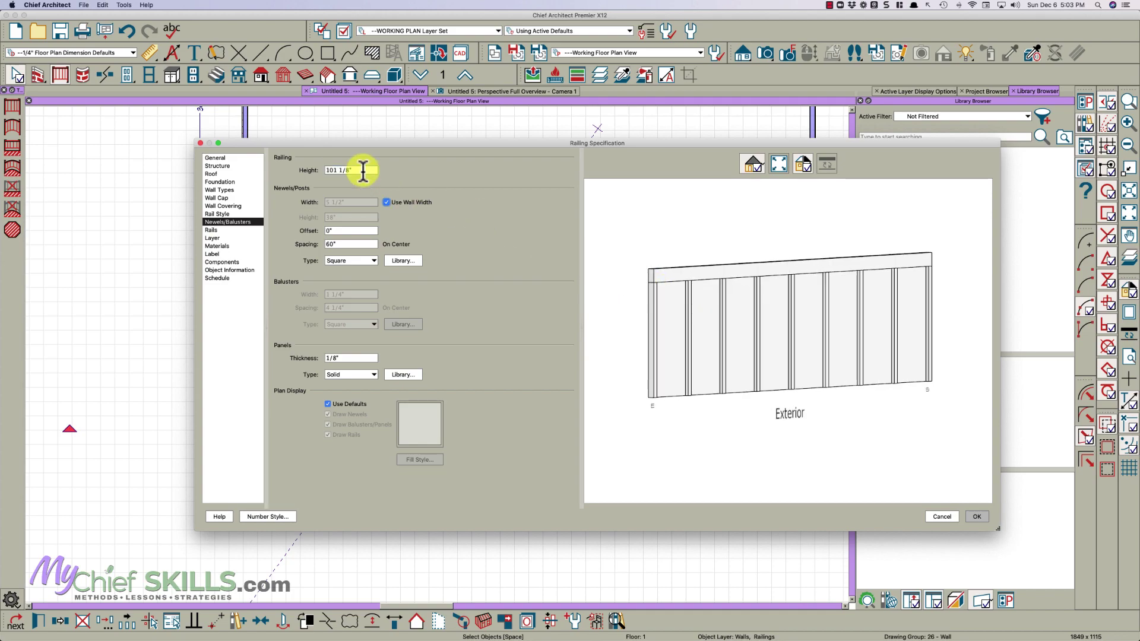
pyautogui.click(221, 230)
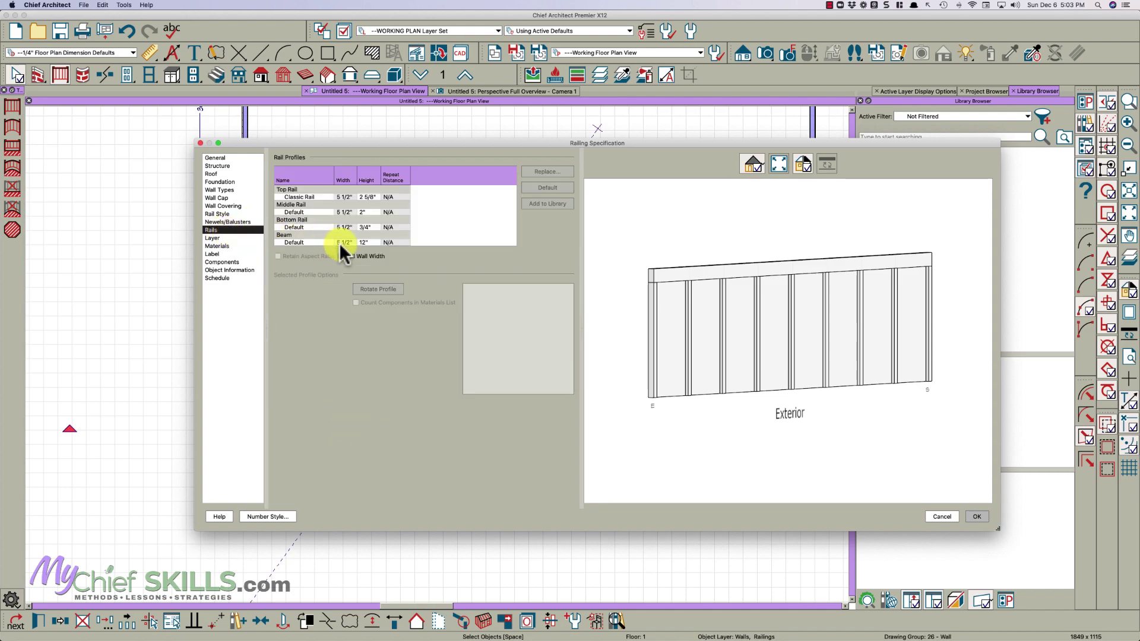
# Set the bottom rail to 2" and replace the top rail with a 2"-high 1x 2H profile
pyautogui.click(297, 228)
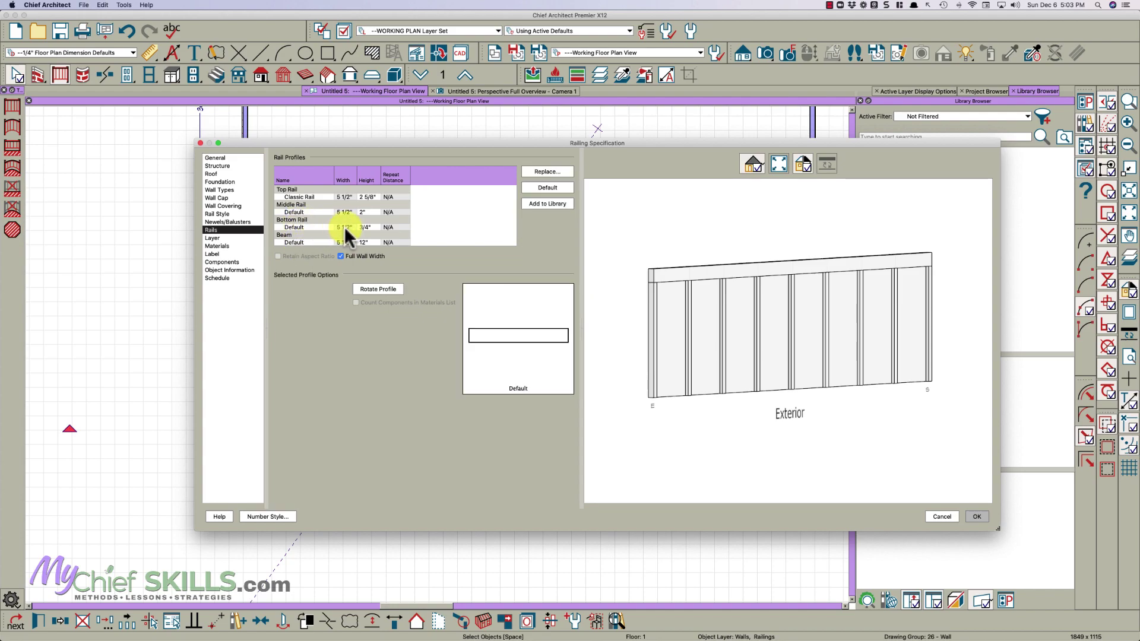
pyautogui.click(362, 227)
pyautogui.press('Tab')
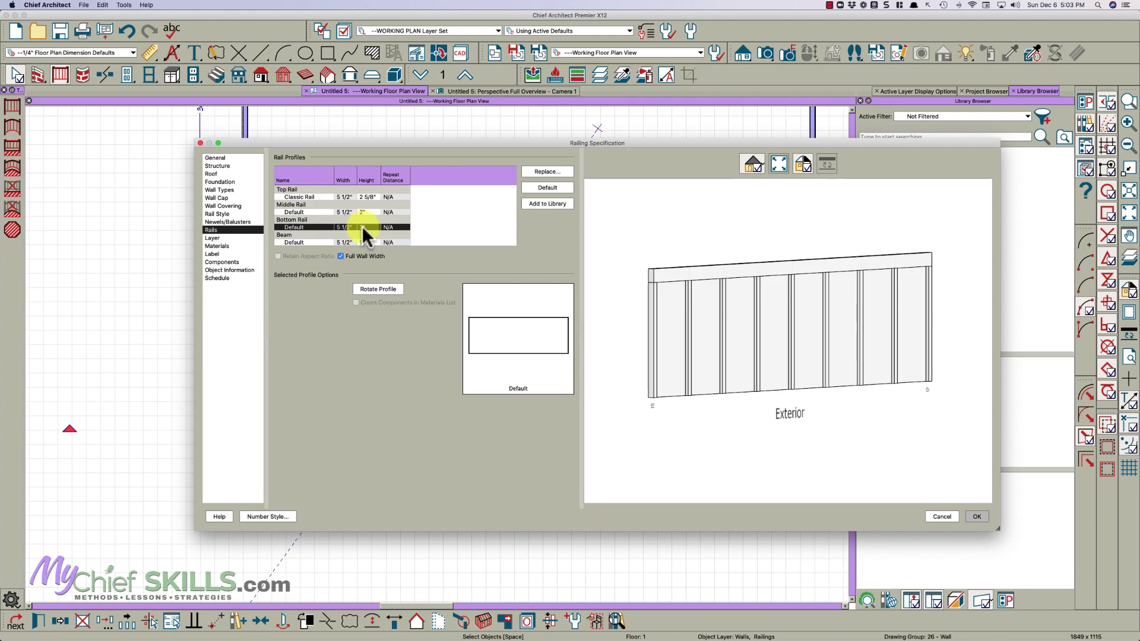
pyautogui.click(314, 197)
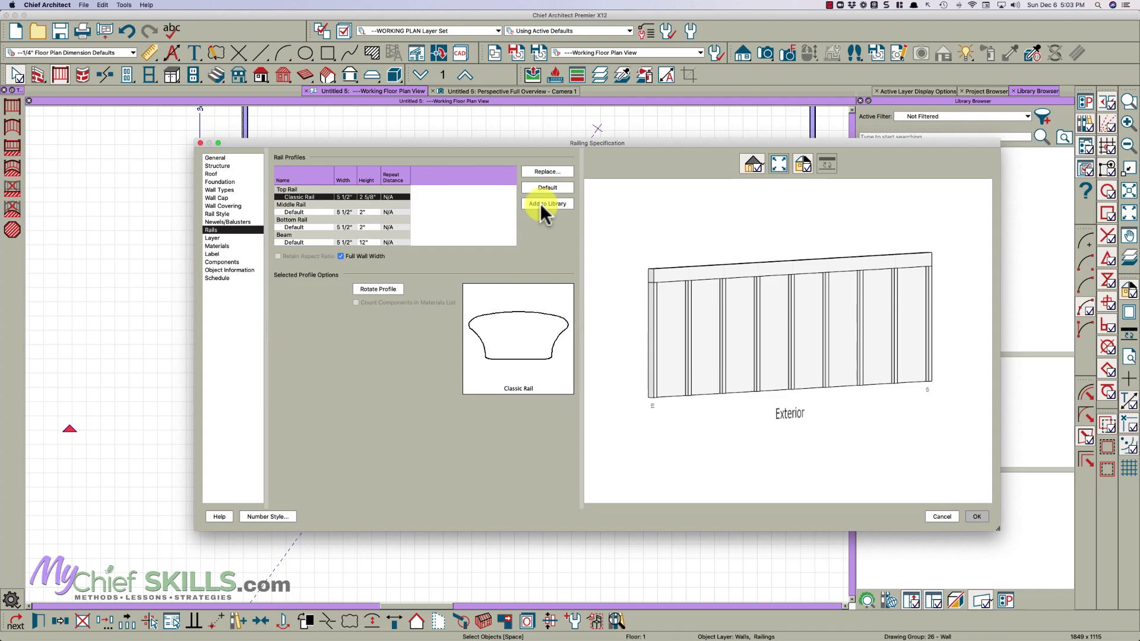
pyautogui.click(529, 174)
pyautogui.click(579, 288)
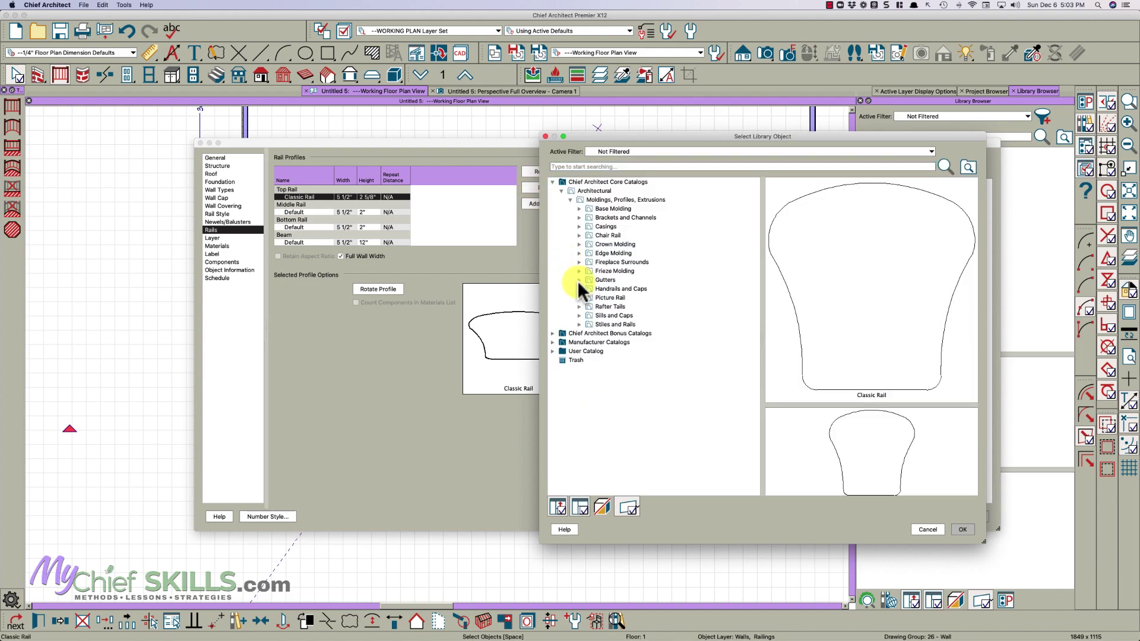
pyautogui.write('-001')
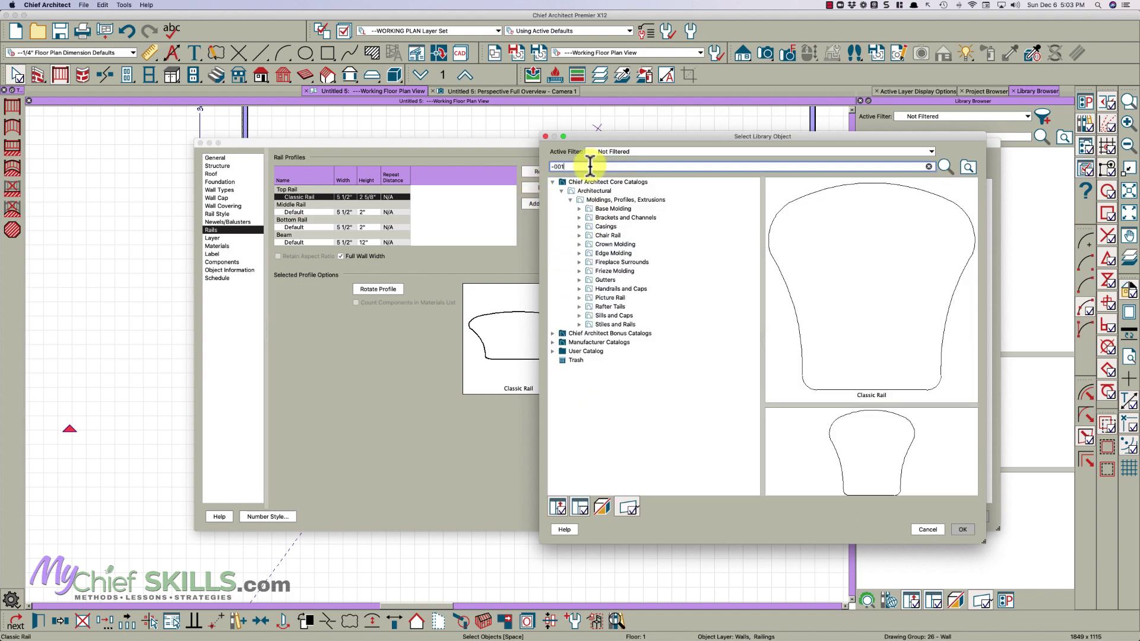
pyautogui.press('Return')
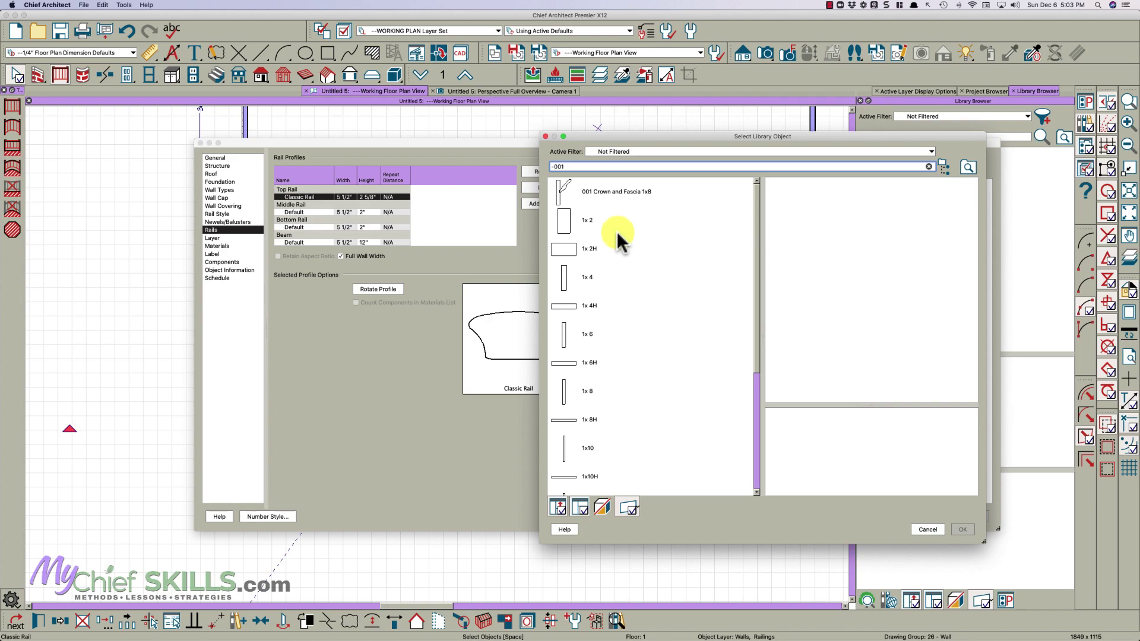
pyautogui.click(574, 247)
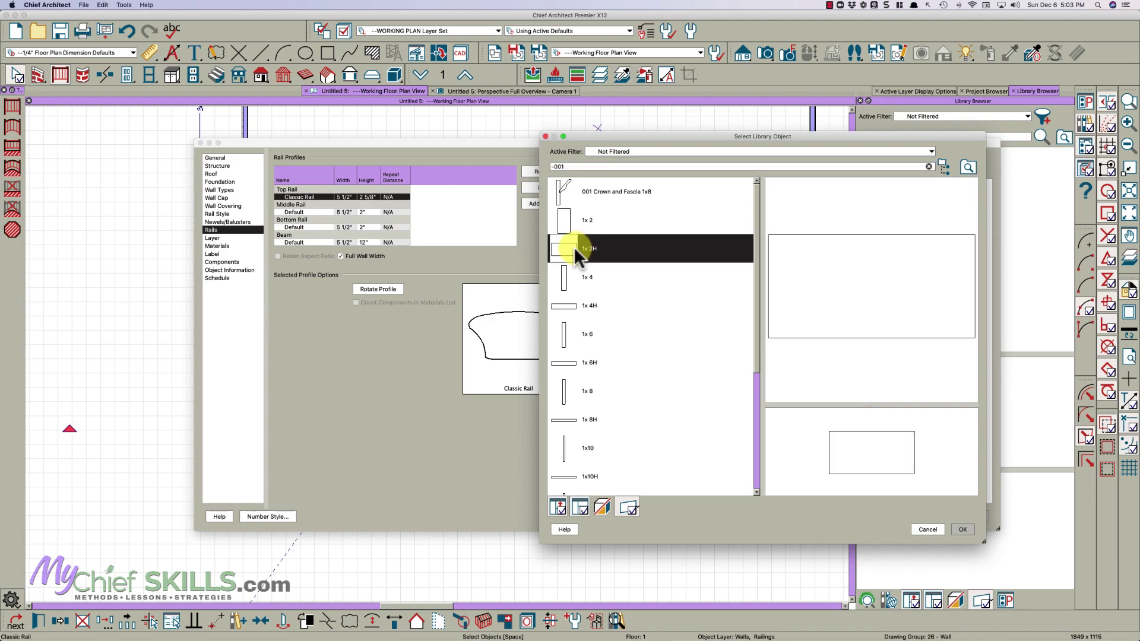
pyautogui.click(963, 529)
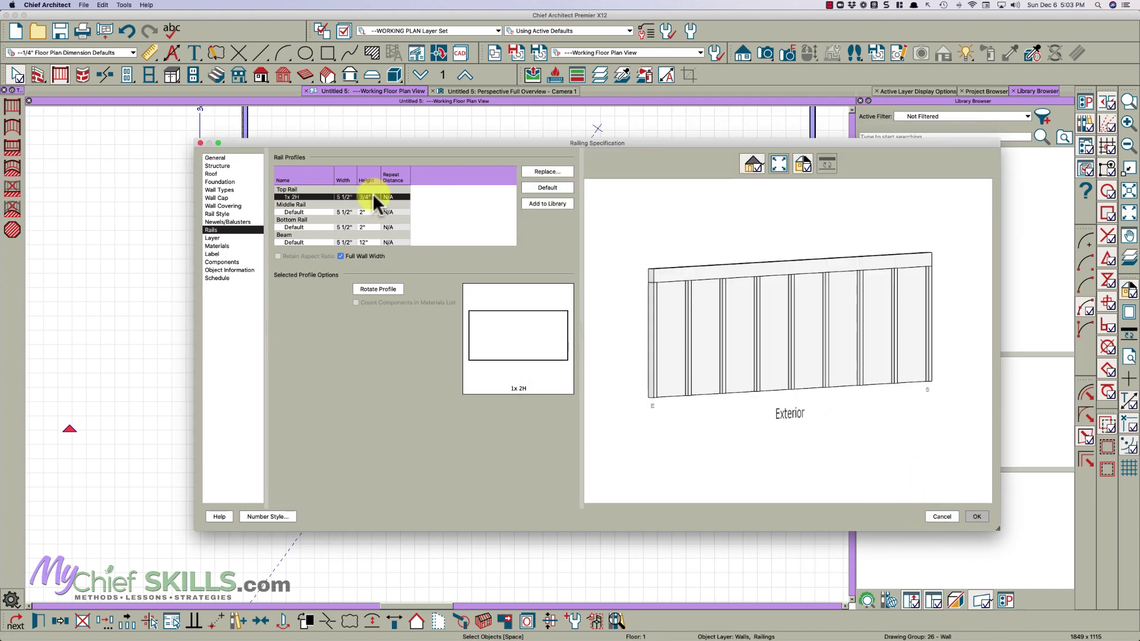
pyautogui.write('2')
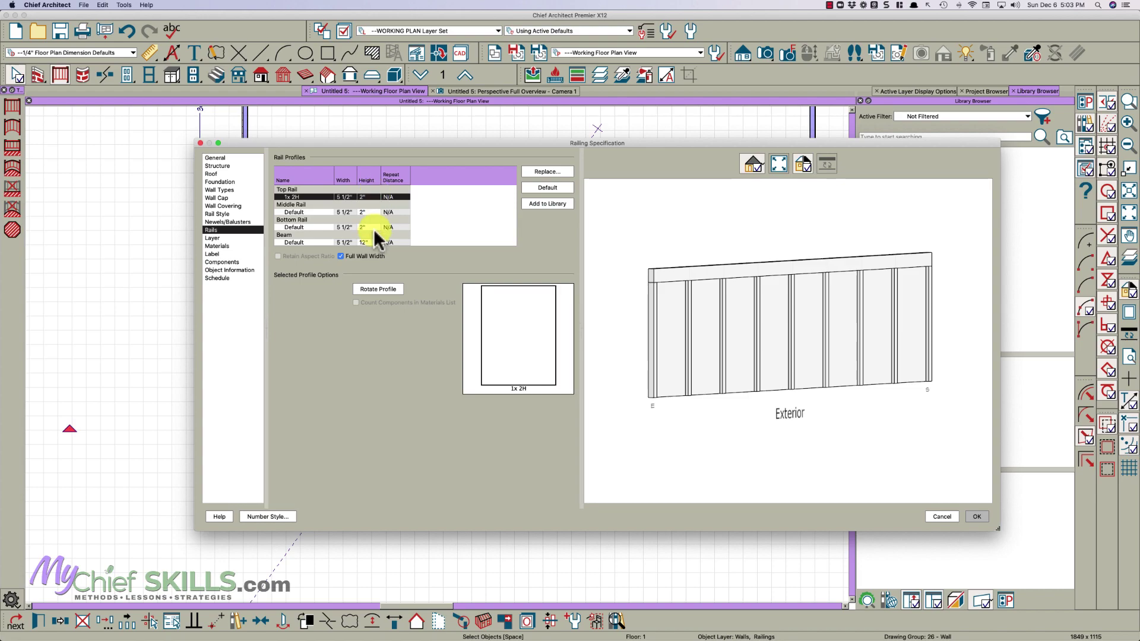
# Turn on Include Top Rail in the rail style and apply the railing changes
pyautogui.click(220, 214)
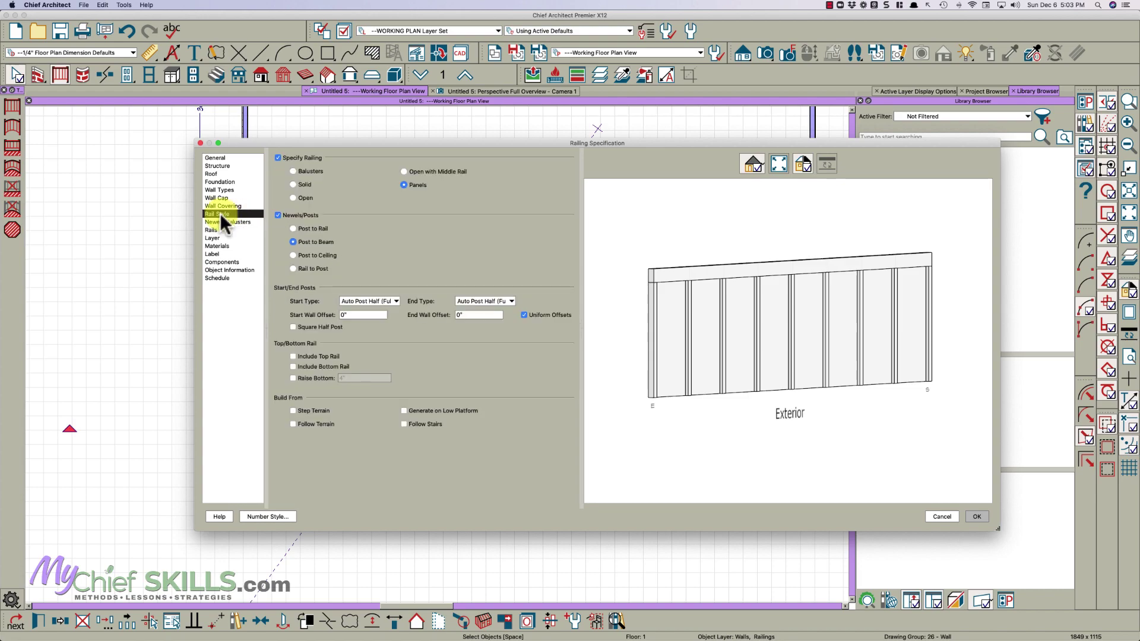
pyautogui.click(294, 356)
pyautogui.click(293, 378)
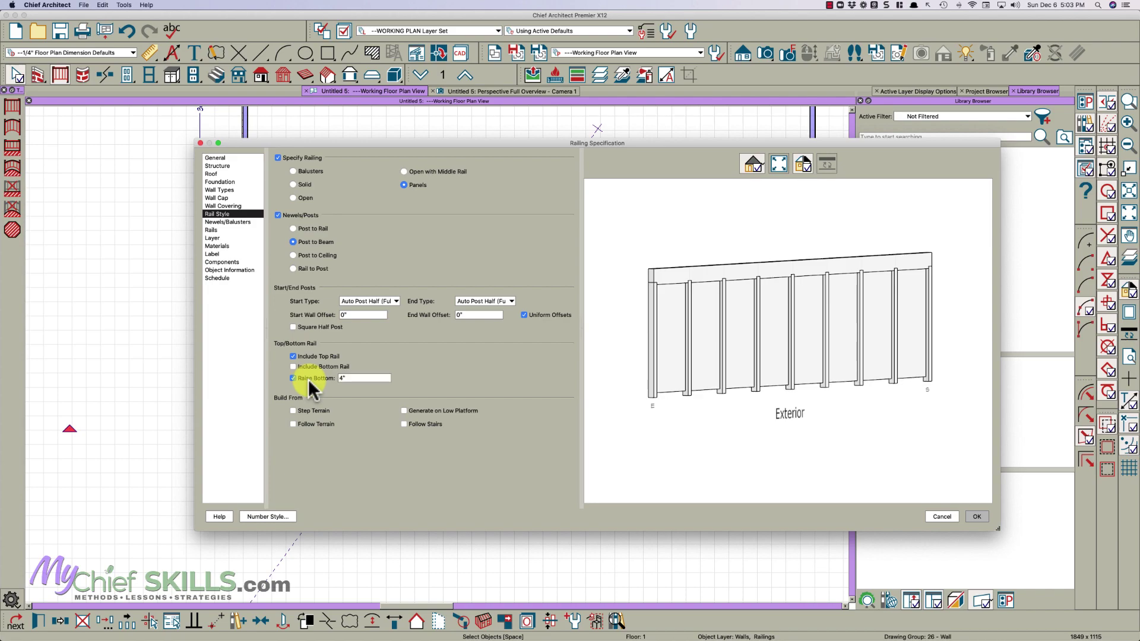
pyautogui.click(301, 375)
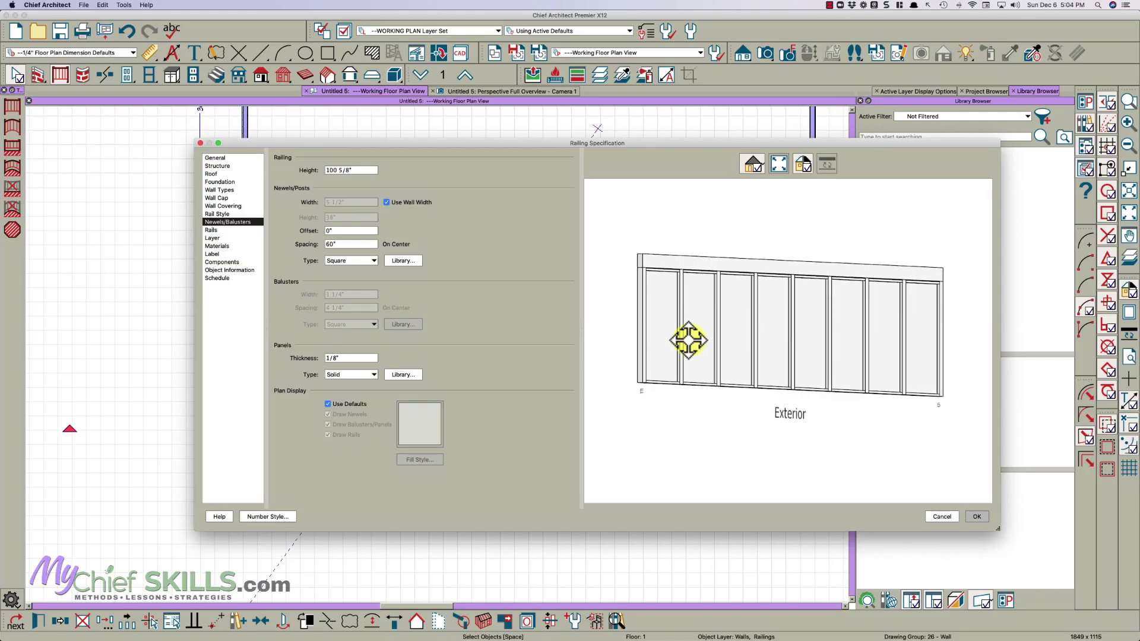
pyautogui.click(975, 515)
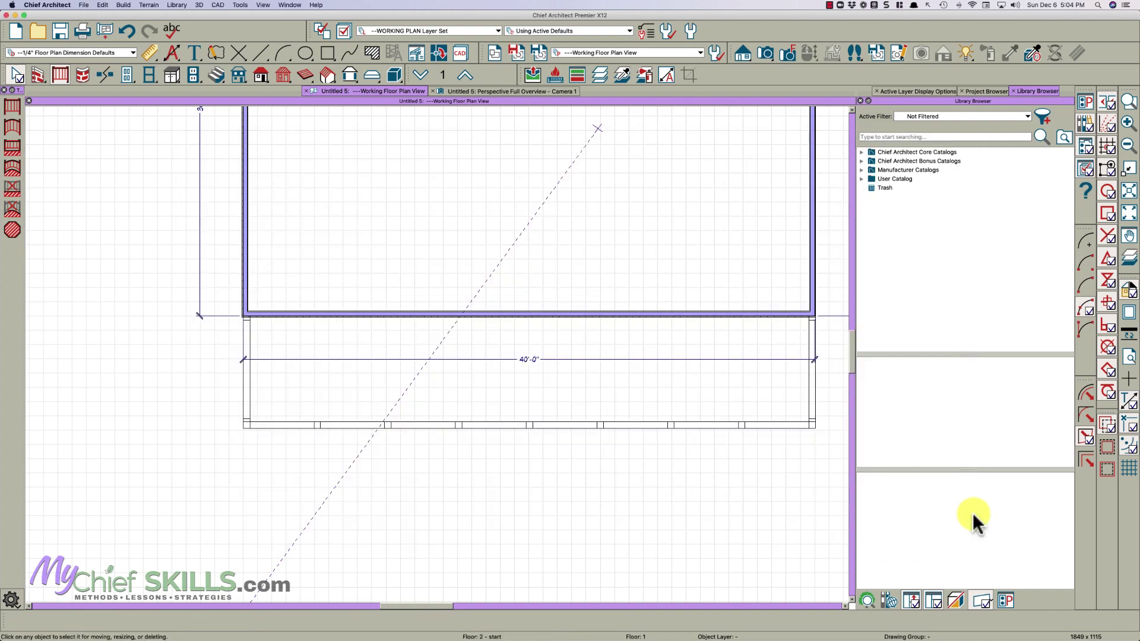
# Back in the floor plan, draw a cross section marker through the porch wall
pyautogui.click(515, 91)
pyautogui.press('space')
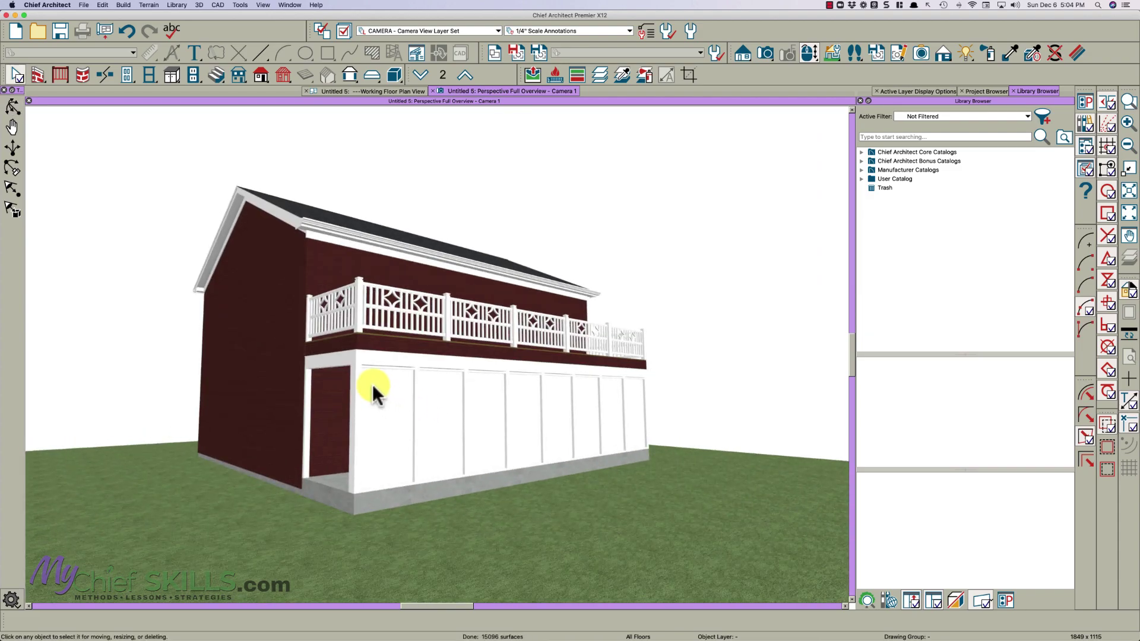
pyautogui.scroll(3, 372, 383)
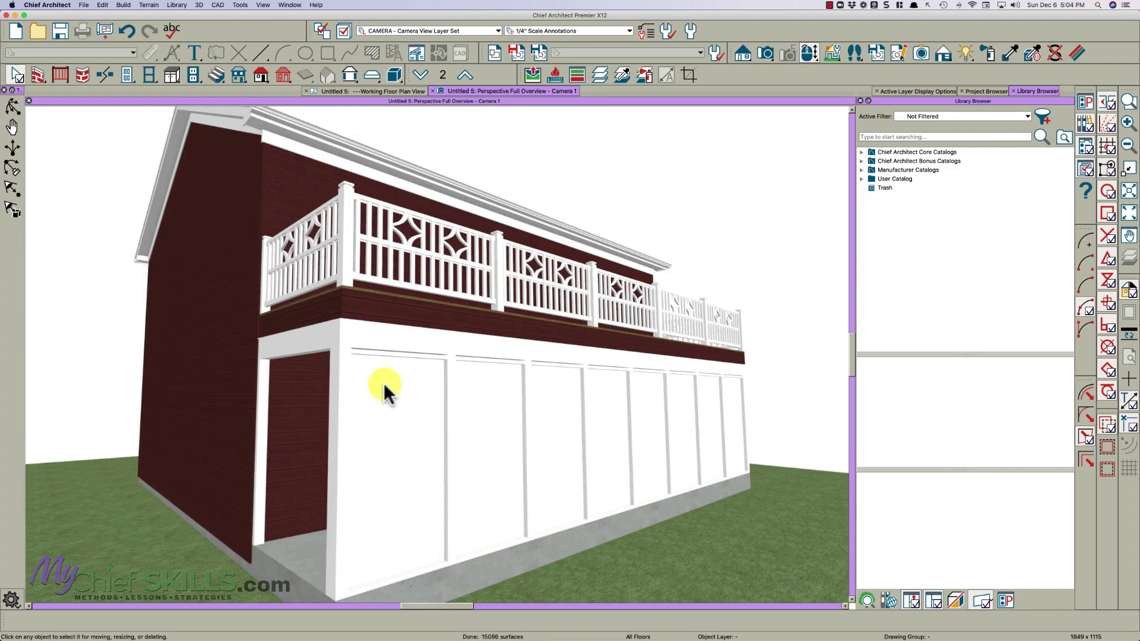
pyautogui.scroll(3, 424, 383)
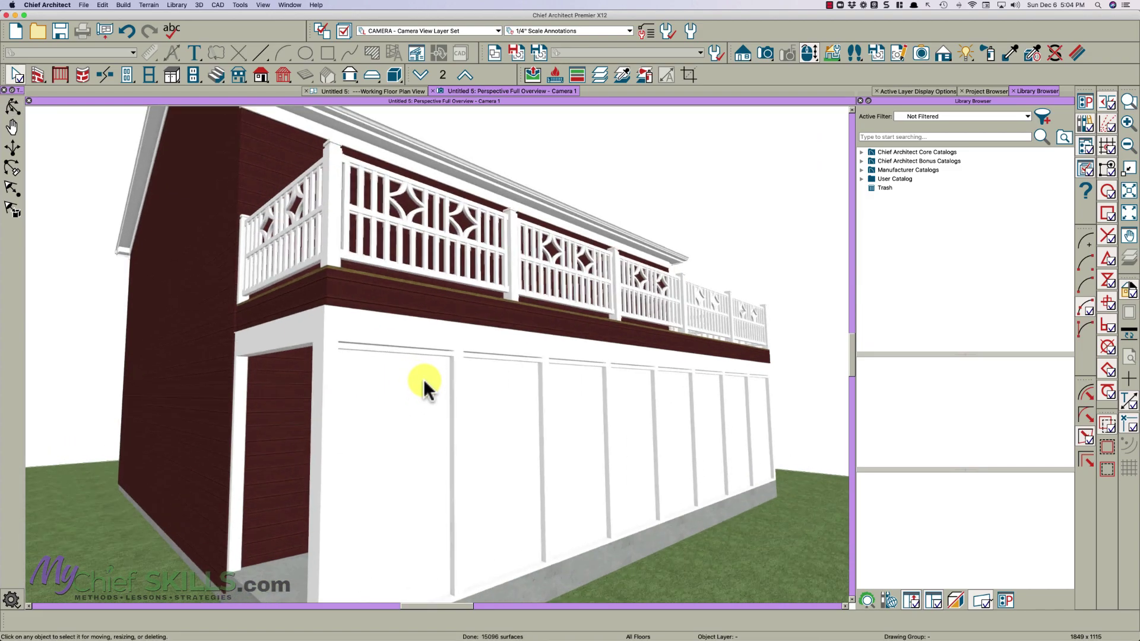
pyautogui.click(373, 92)
pyautogui.press('e')
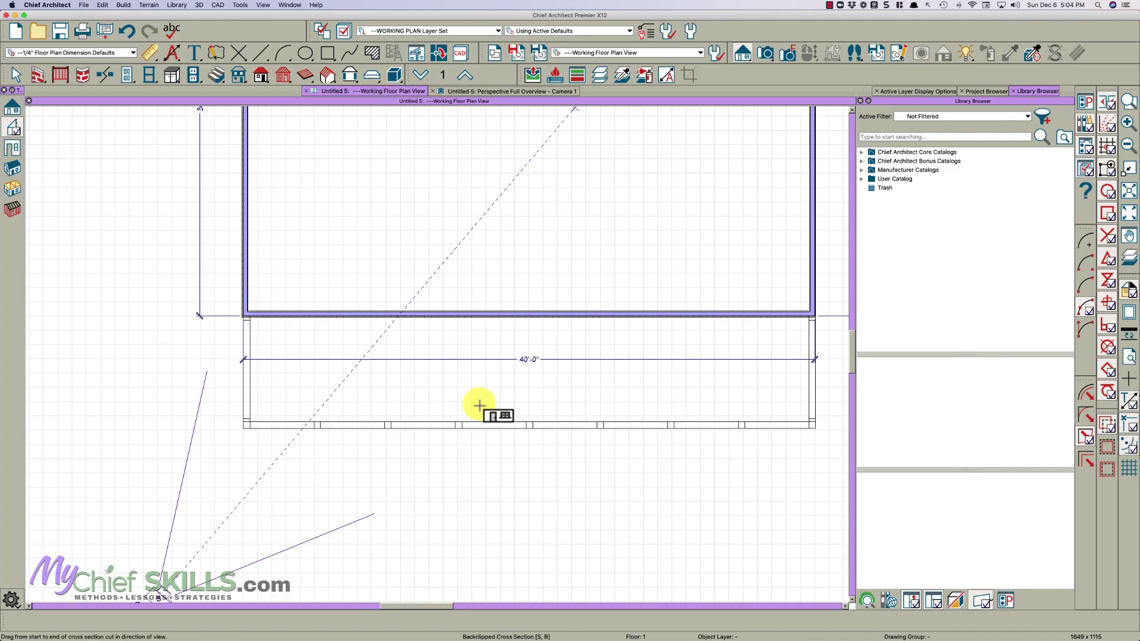
pyautogui.moveTo(429, 402); pyautogui.dragTo(481, 400)
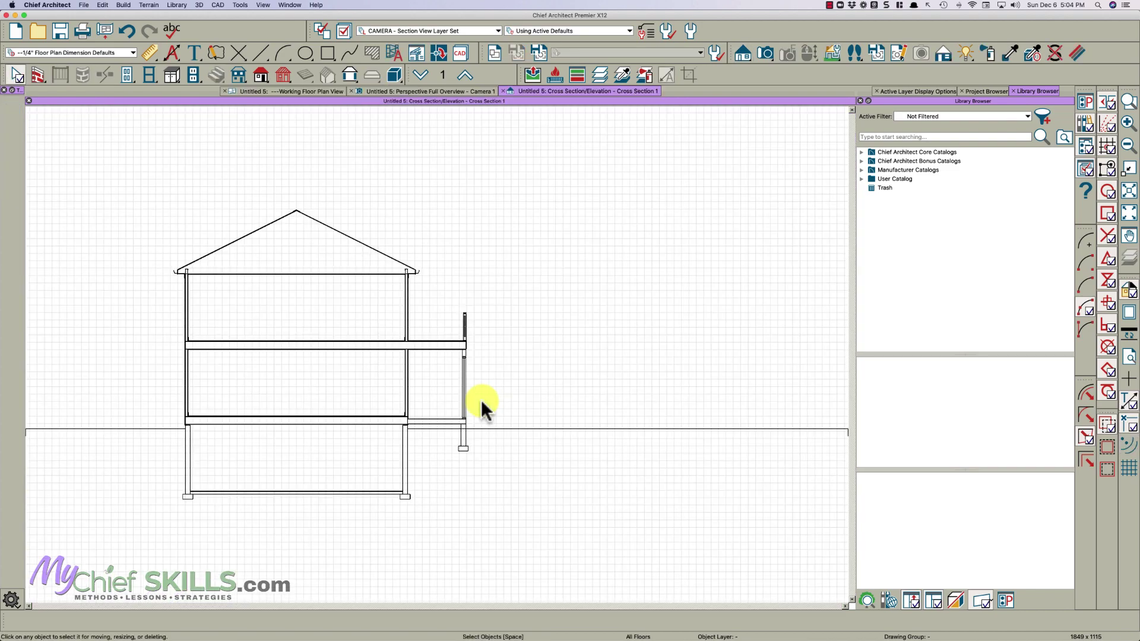
# Zoom in on the section, take a temporary dimension from the wall corner, then return to the 3D overview
pyautogui.scroll(5, 461, 357)
pyautogui.scroll(8, 460, 358)
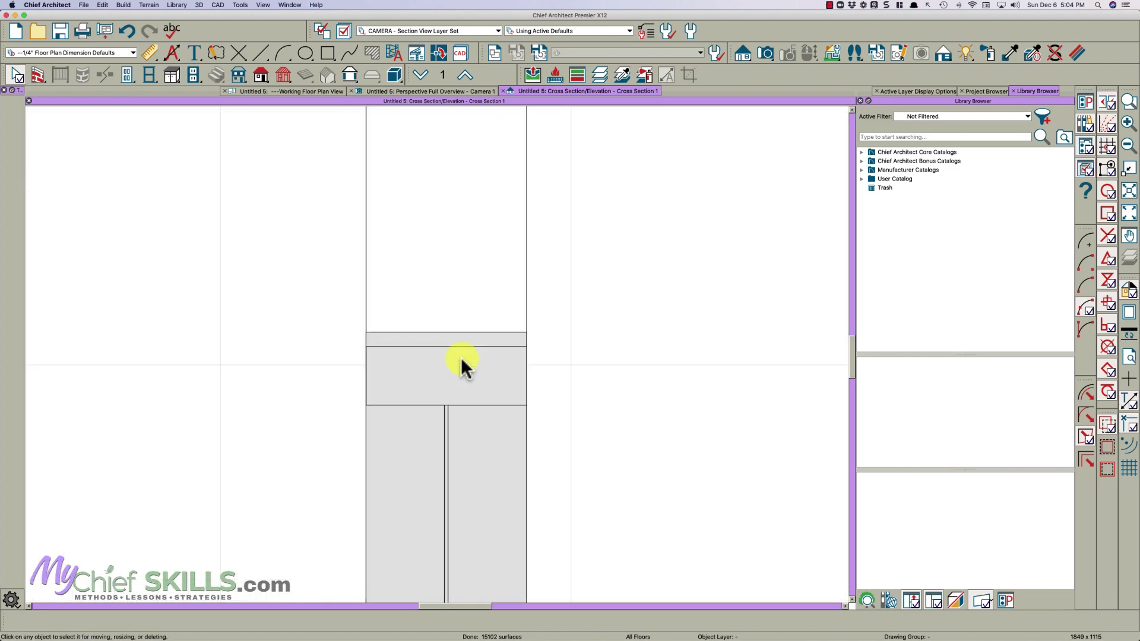
pyautogui.click(146, 57)
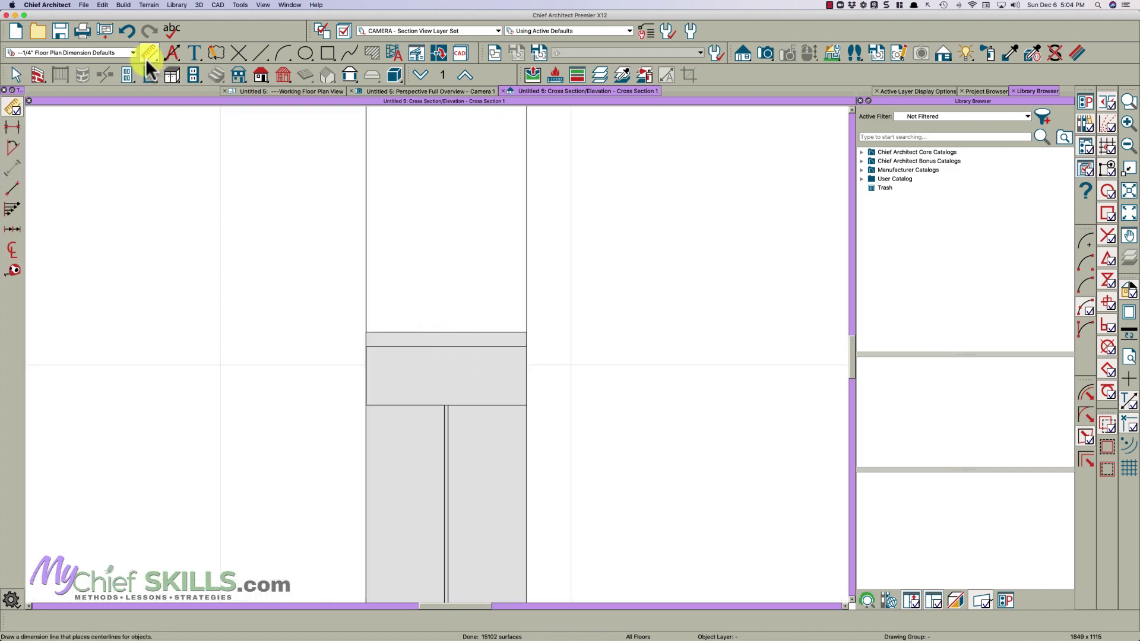
pyautogui.click(12, 270)
pyautogui.moveTo(366, 332)
pyautogui.mouseDown()
pyautogui.moveTo(456, 349)
pyautogui.moveTo(455, 333)
pyautogui.mouseUp()
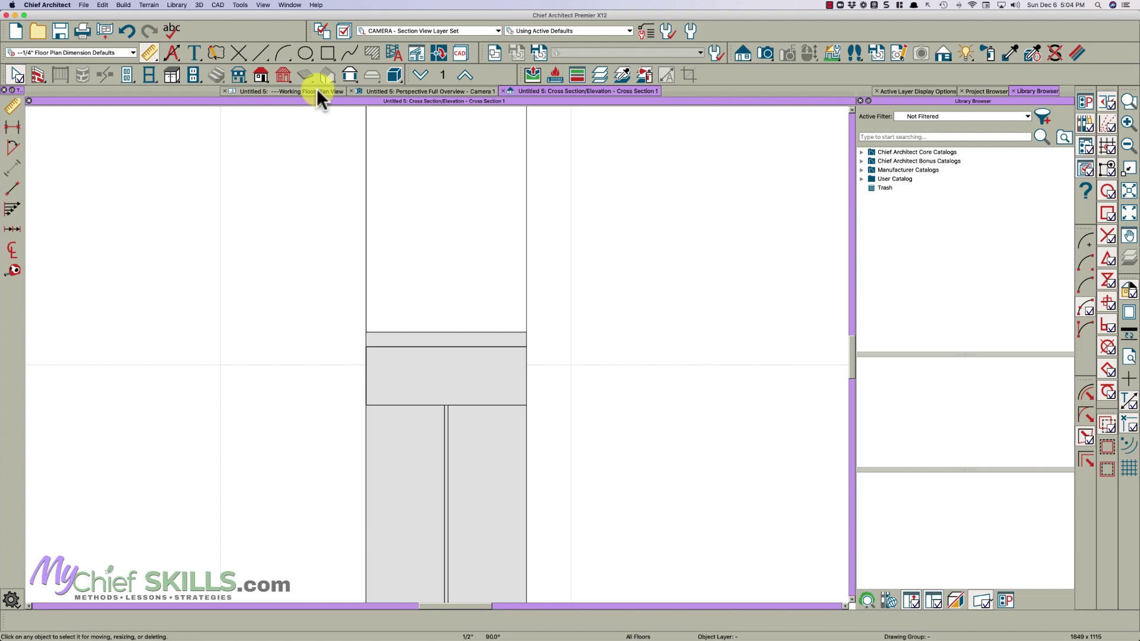
pyautogui.click(429, 91)
# Add a small increase to the lower porch railing's height in its specification
pyautogui.click(486, 408)
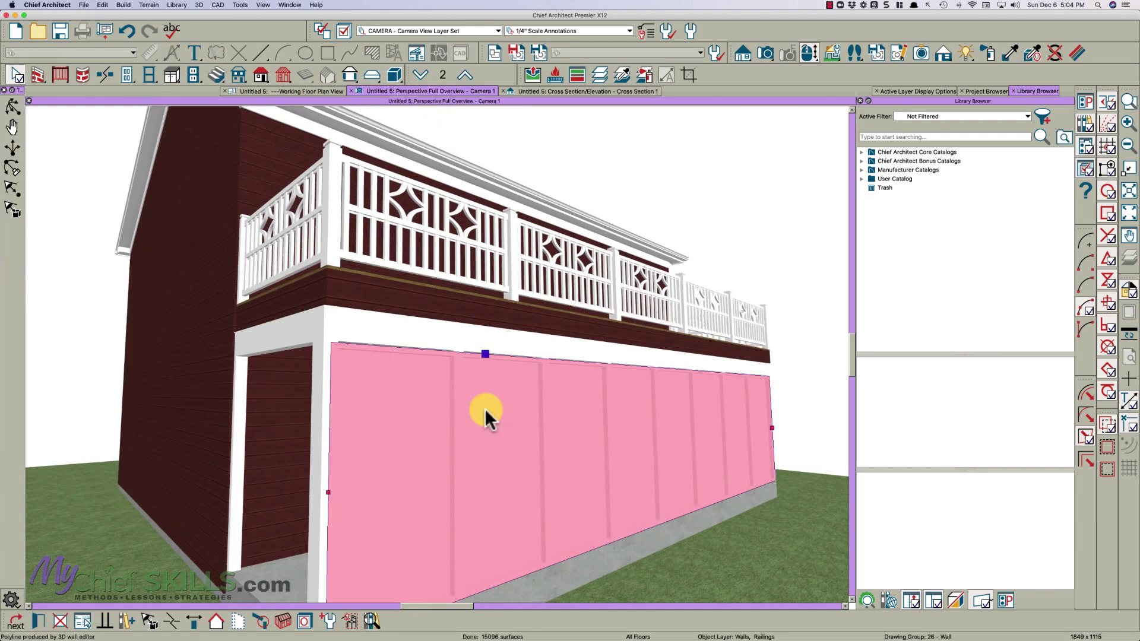
pyautogui.doubleClick(486, 408)
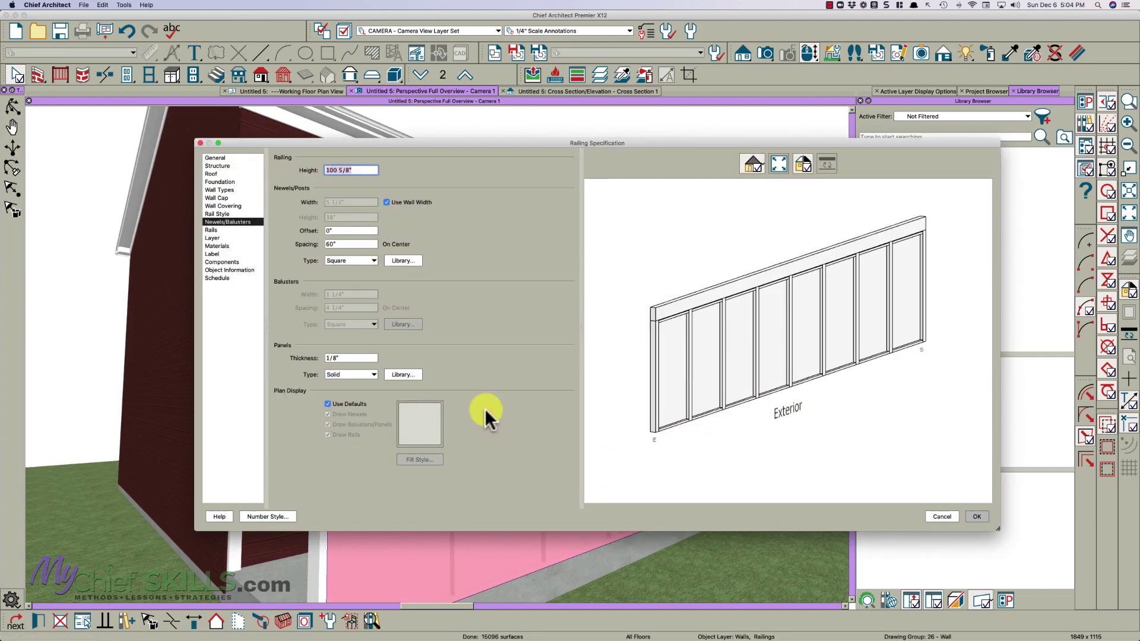
pyautogui.click(361, 170)
pyautogui.write('+')
pyautogui.press('Return')
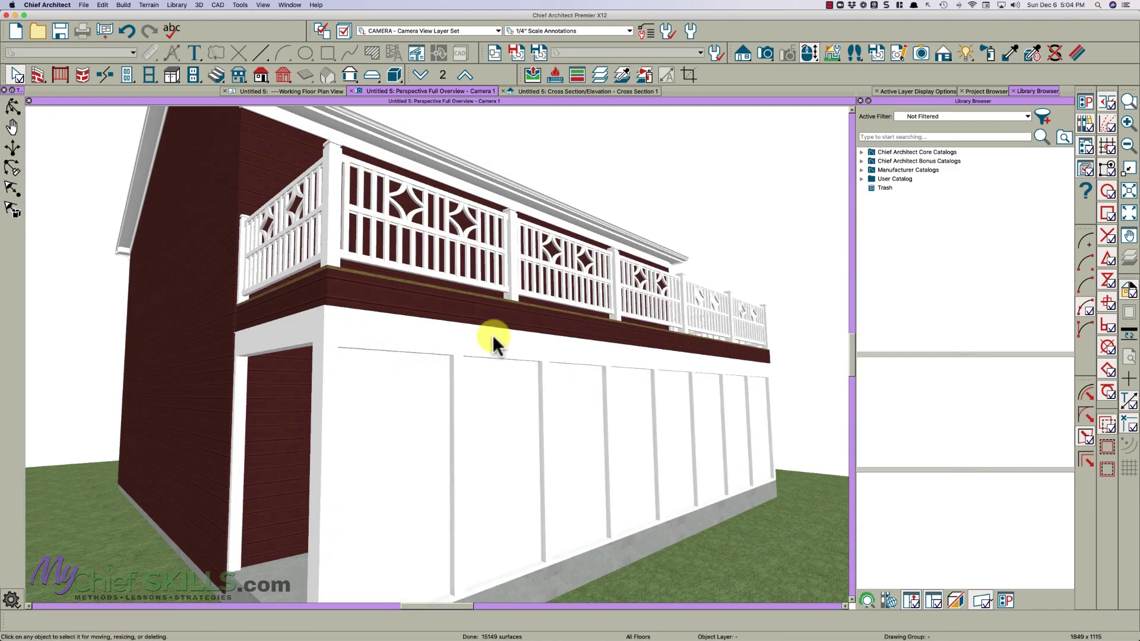
# Check the cross-section view, then close it with Cmd+W
pyautogui.moveTo(573, 435); pyautogui.dragTo(518, 432, button='middle')
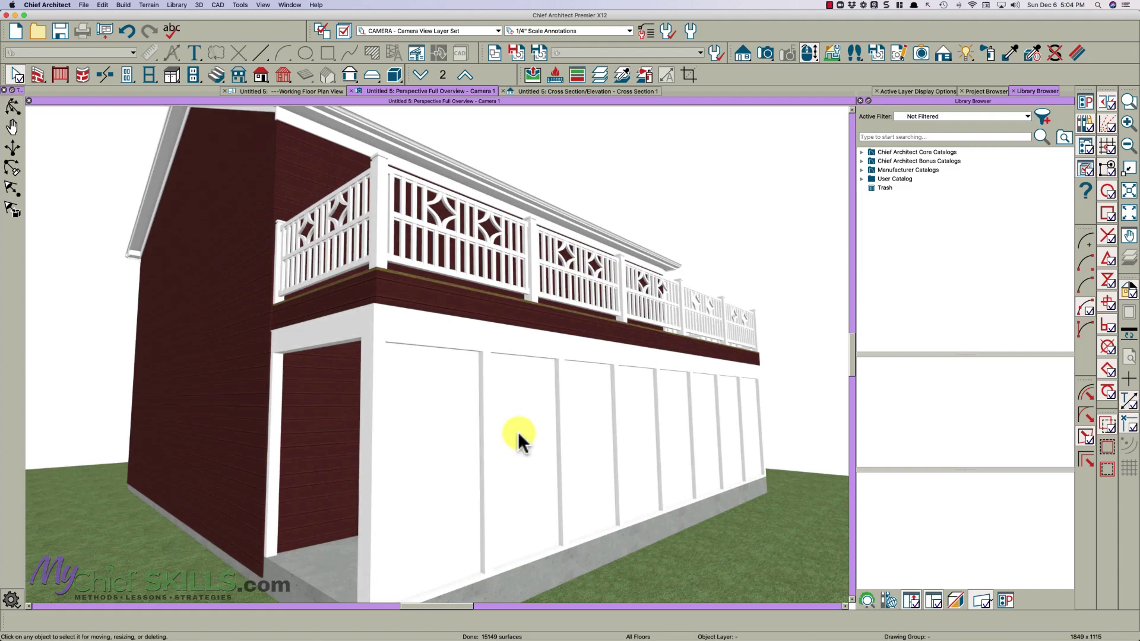
pyautogui.click(609, 92)
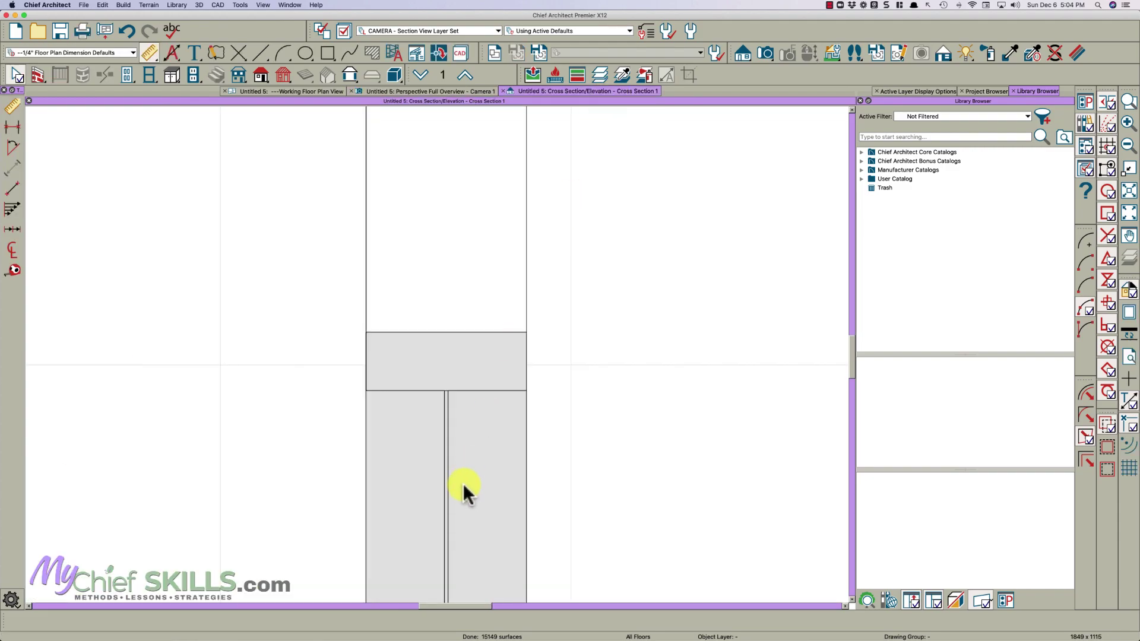
pyautogui.press('super+w')
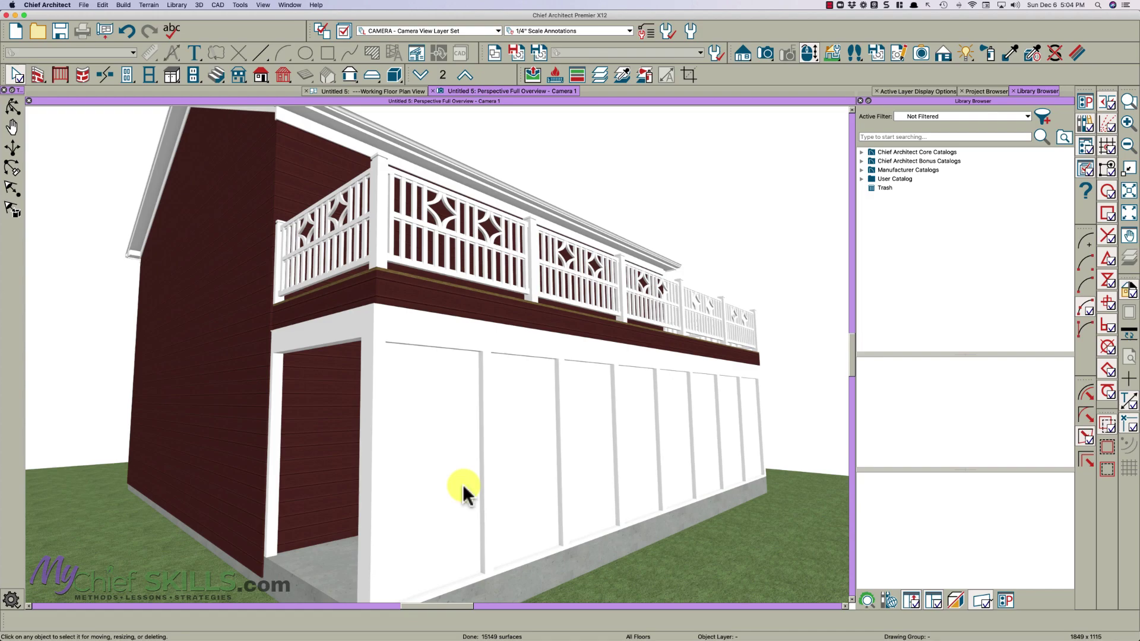
# Paint the lower wall panels with the library's Screen material, then undo it
pyautogui.click(890, 137)
pyautogui.write('screen')
pyautogui.press('Return')
pyautogui.click(878, 162)
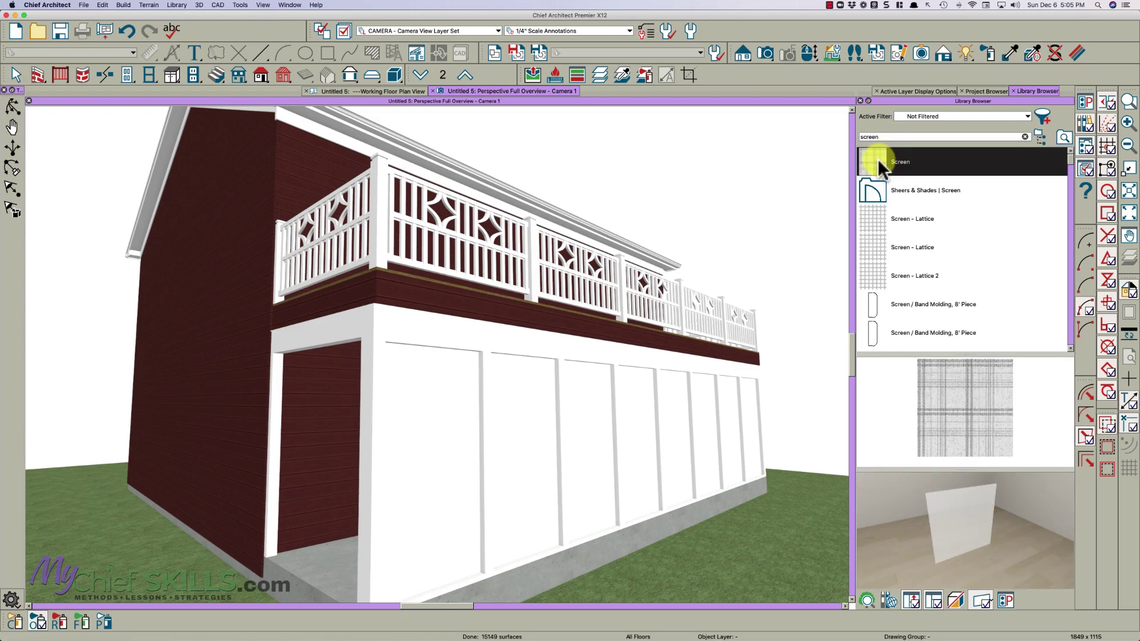
pyautogui.click(453, 484)
pyautogui.press('Escape')
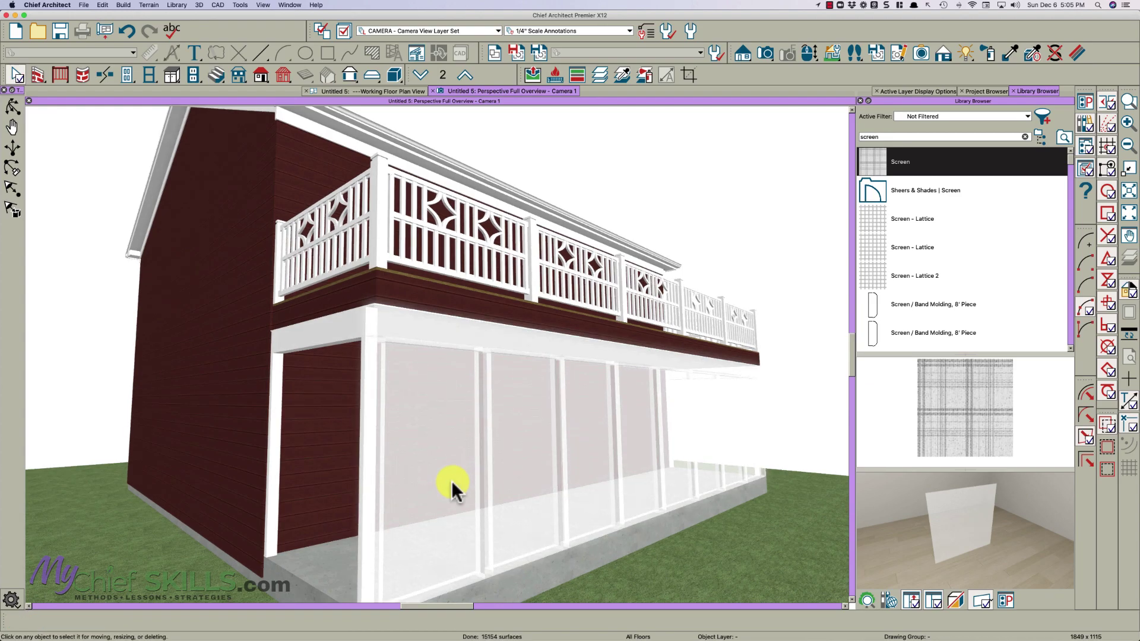
pyautogui.press('super+z')
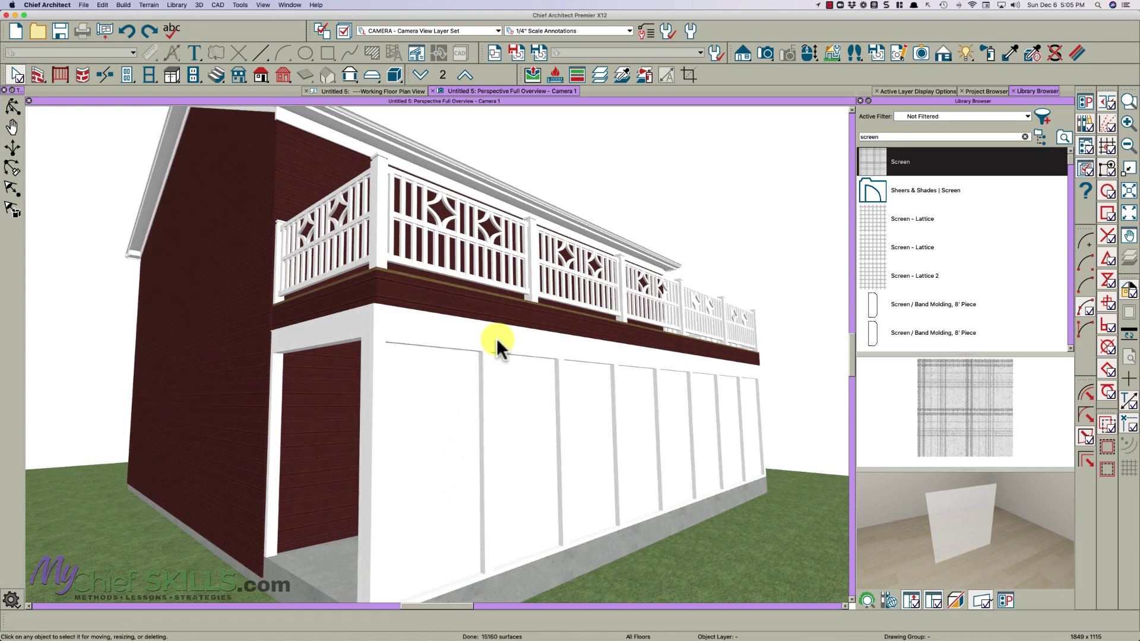
# Select the lower porch wall and open its Railing Specification
pyautogui.click(451, 408)
pyautogui.press('Escape')
pyautogui.click(457, 342)
pyautogui.doubleClick(458, 339)
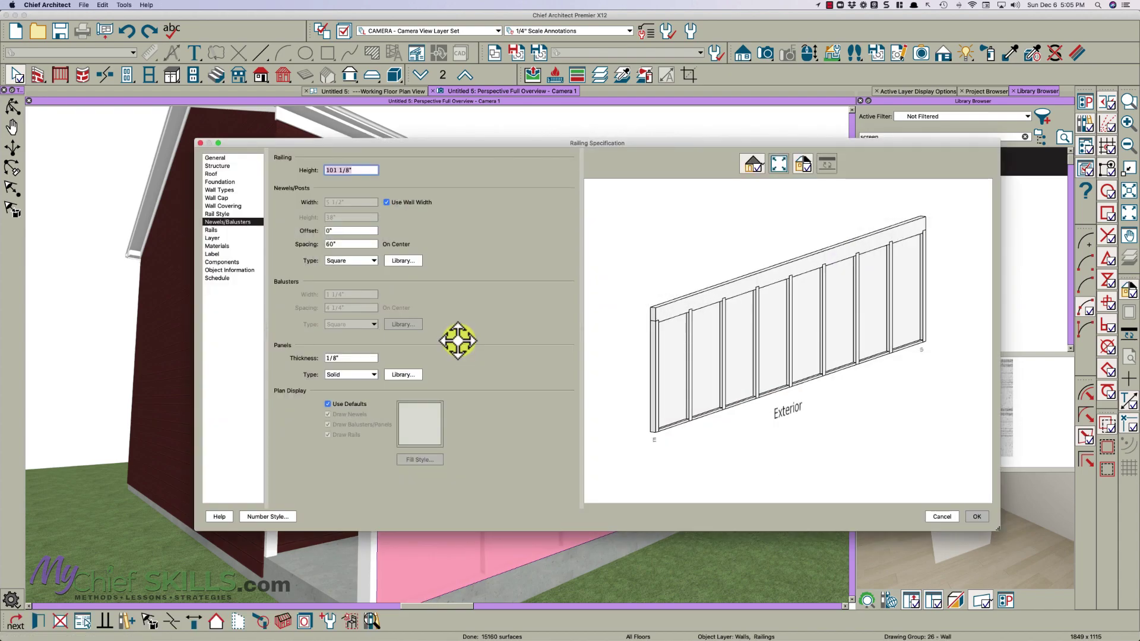
# Assign the Screen material to the railing's Panel component, apply, and orbit to view it
pyautogui.click(220, 245)
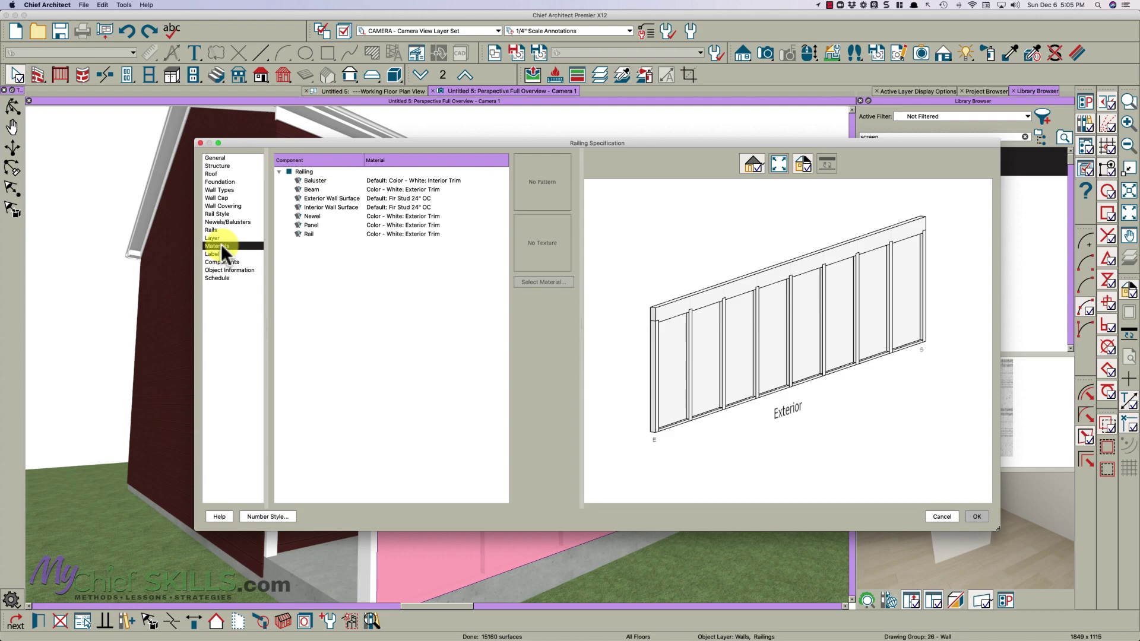
pyautogui.click(326, 224)
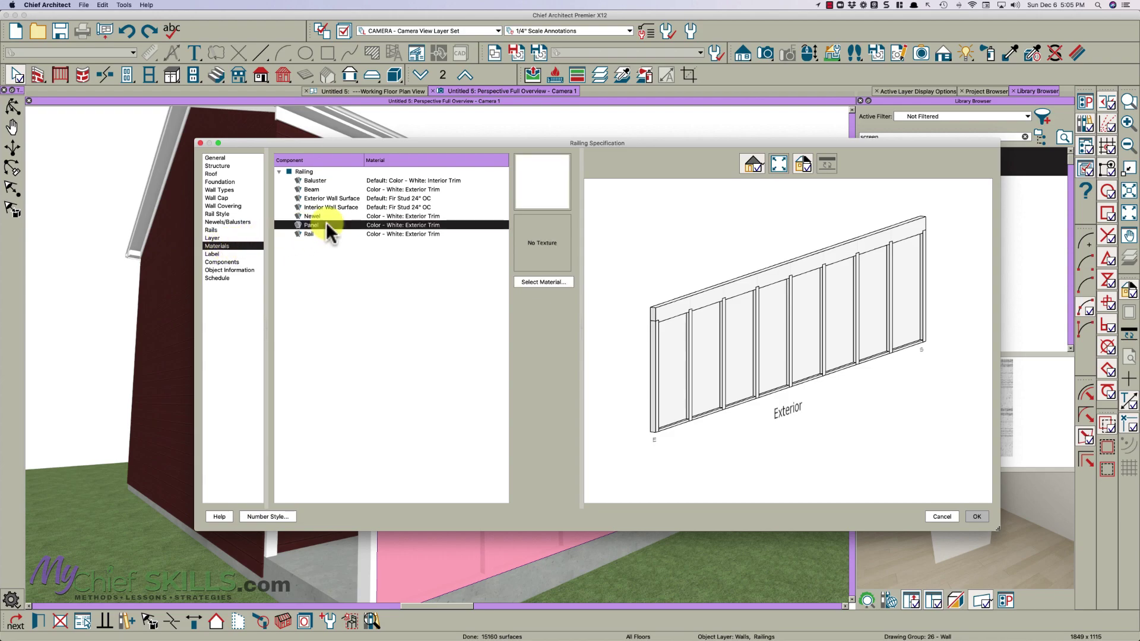
pyautogui.click(530, 198)
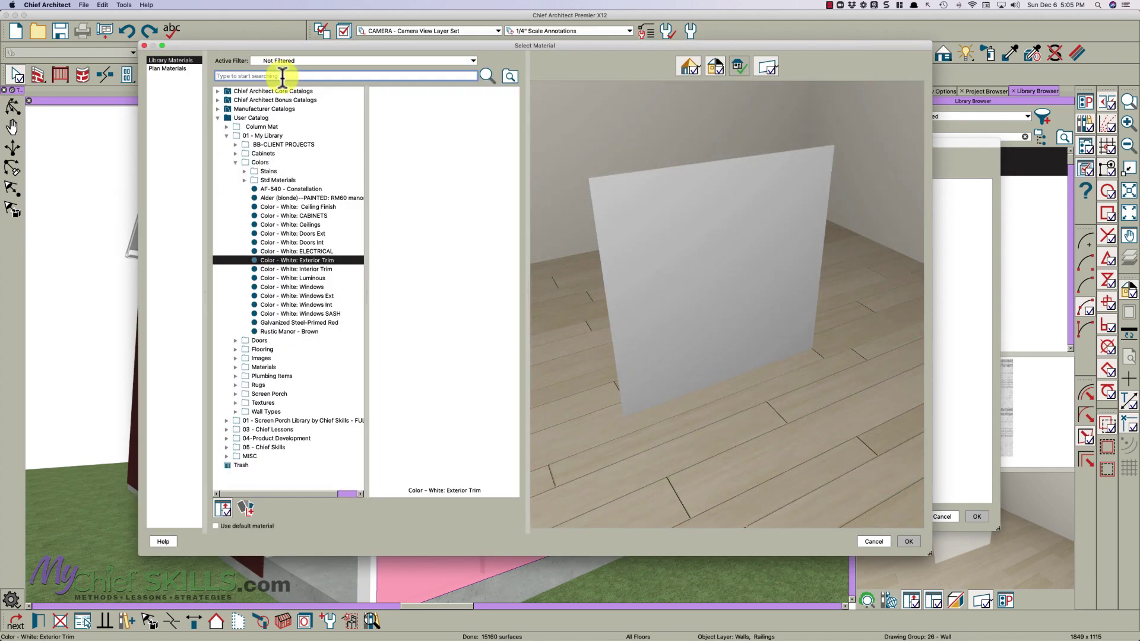
pyautogui.write('screen')
pyautogui.press('Return')
pyautogui.click(239, 105)
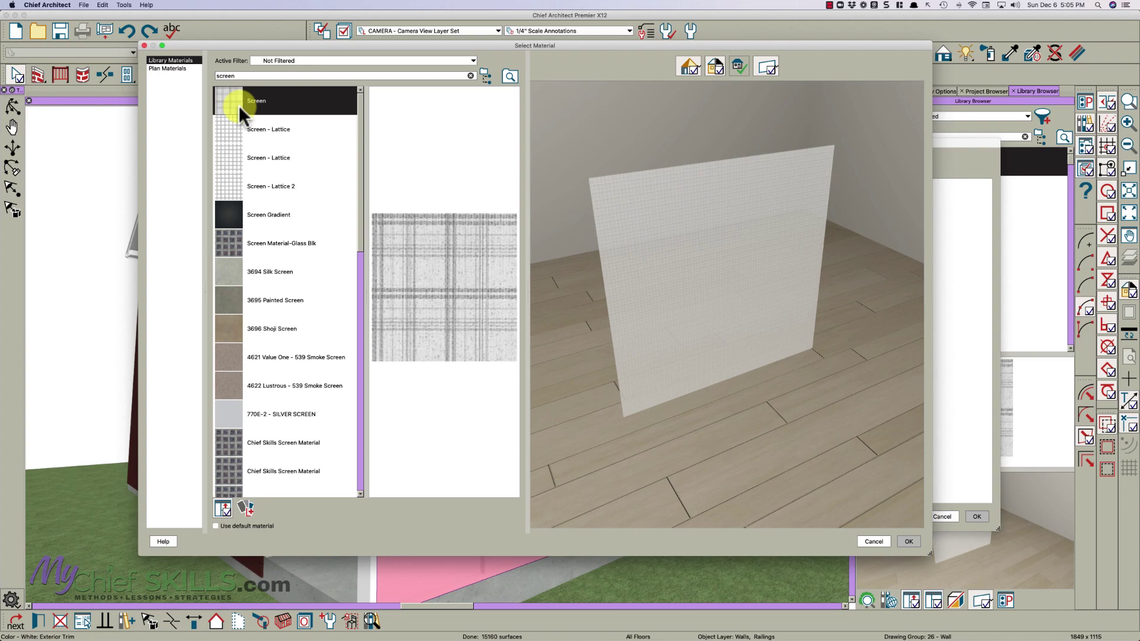
pyautogui.click(909, 541)
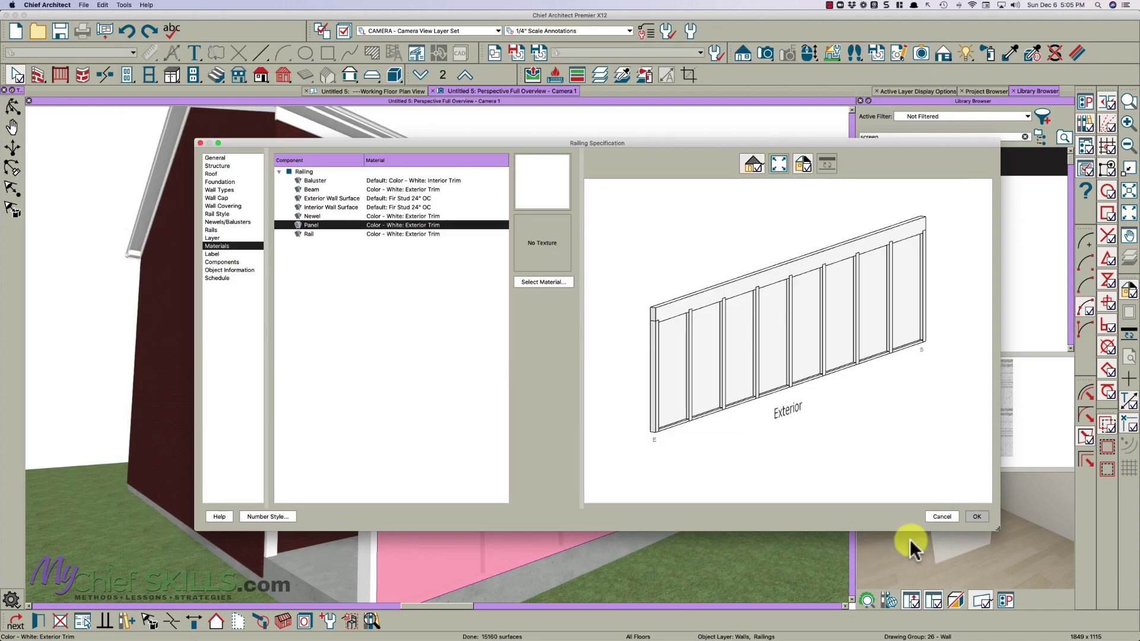
pyautogui.click(977, 517)
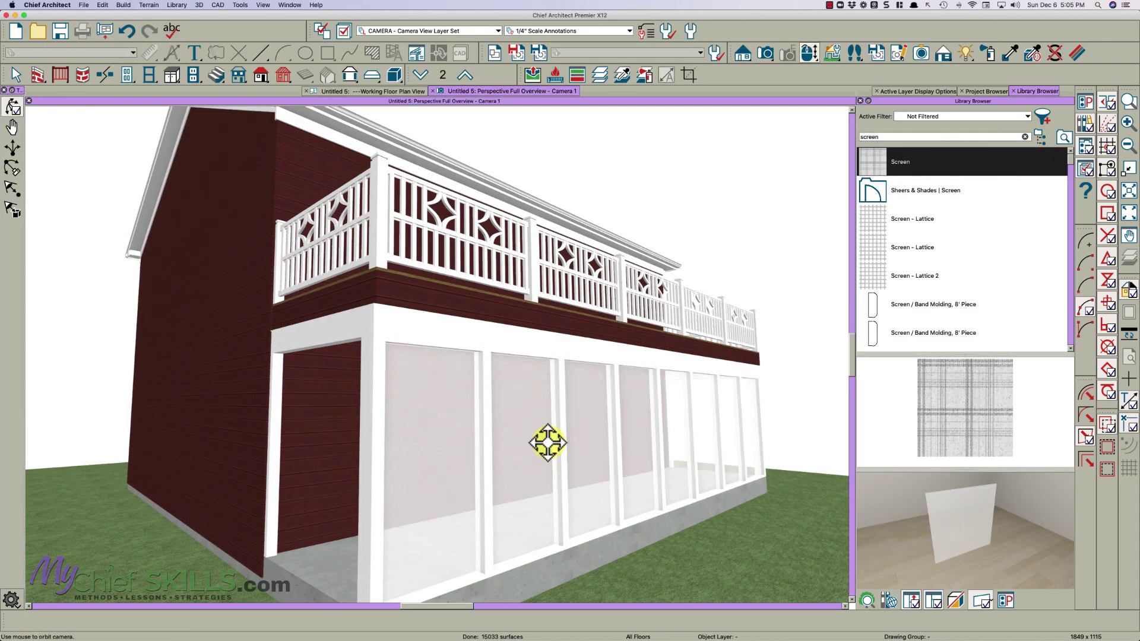
pyautogui.moveTo(548, 443)
pyautogui.mouseDown()
pyautogui.moveTo(522, 440)
pyautogui.moveTo(557, 445)
pyautogui.mouseUp()
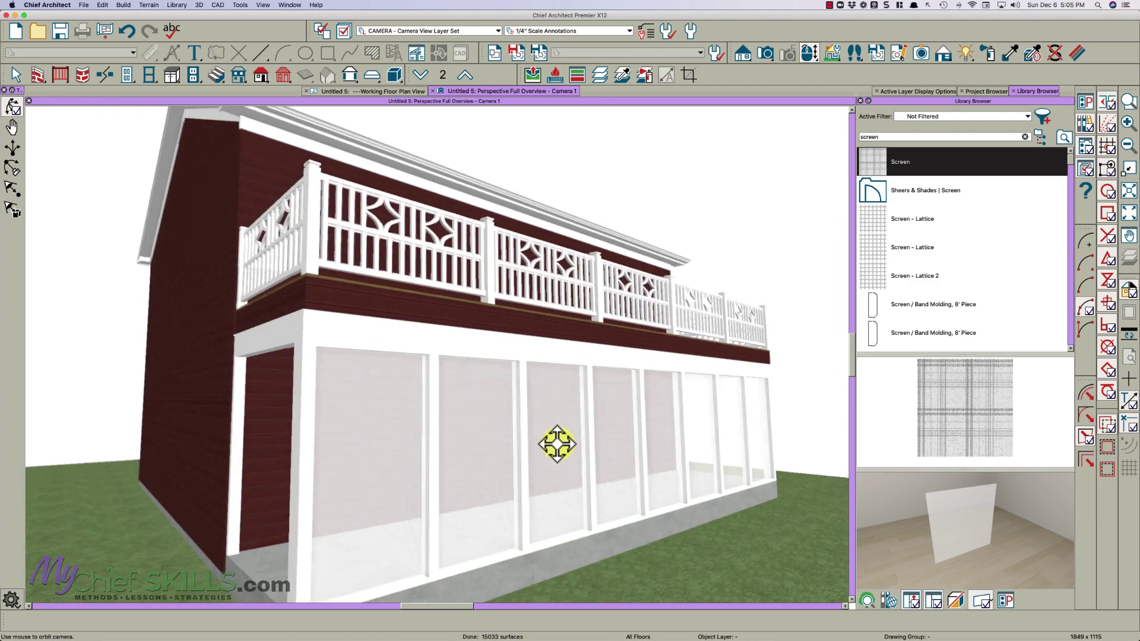
pyautogui.press('space')
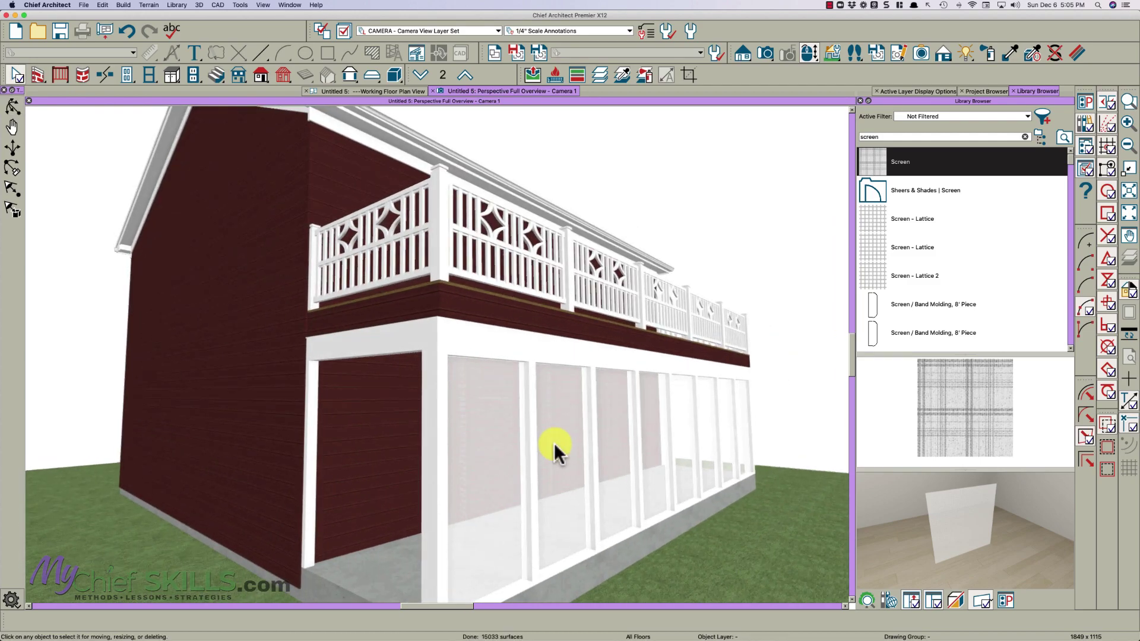
# Open the porch railing's specification in plan and turn off Use Defaults for its plan display
pyautogui.click(397, 90)
pyautogui.doubleClick(277, 419)
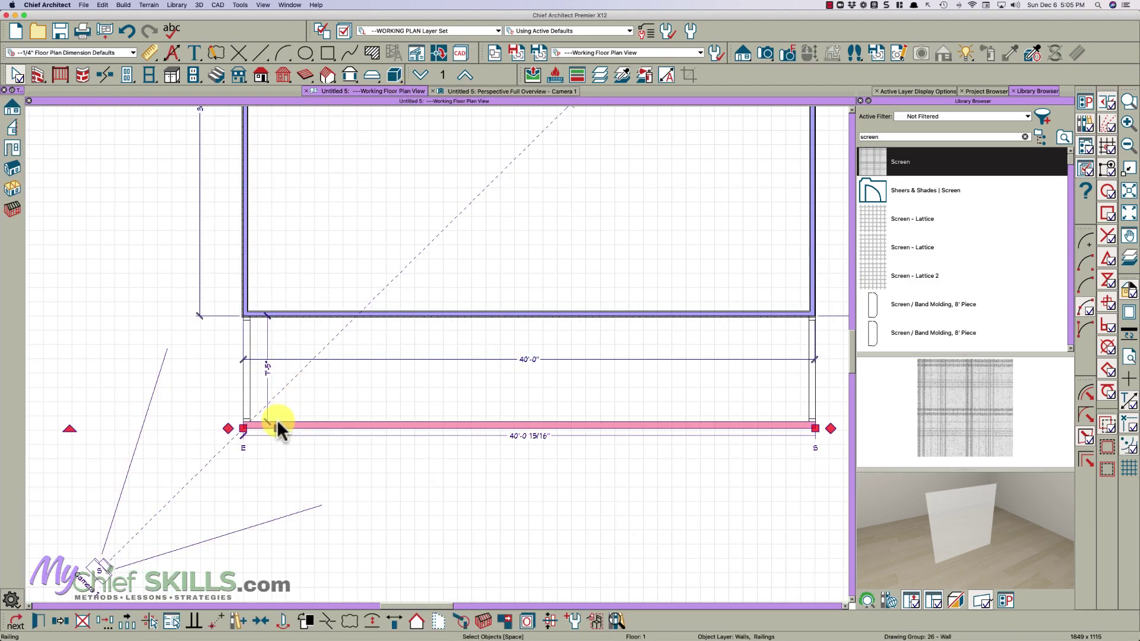
pyautogui.click(219, 230)
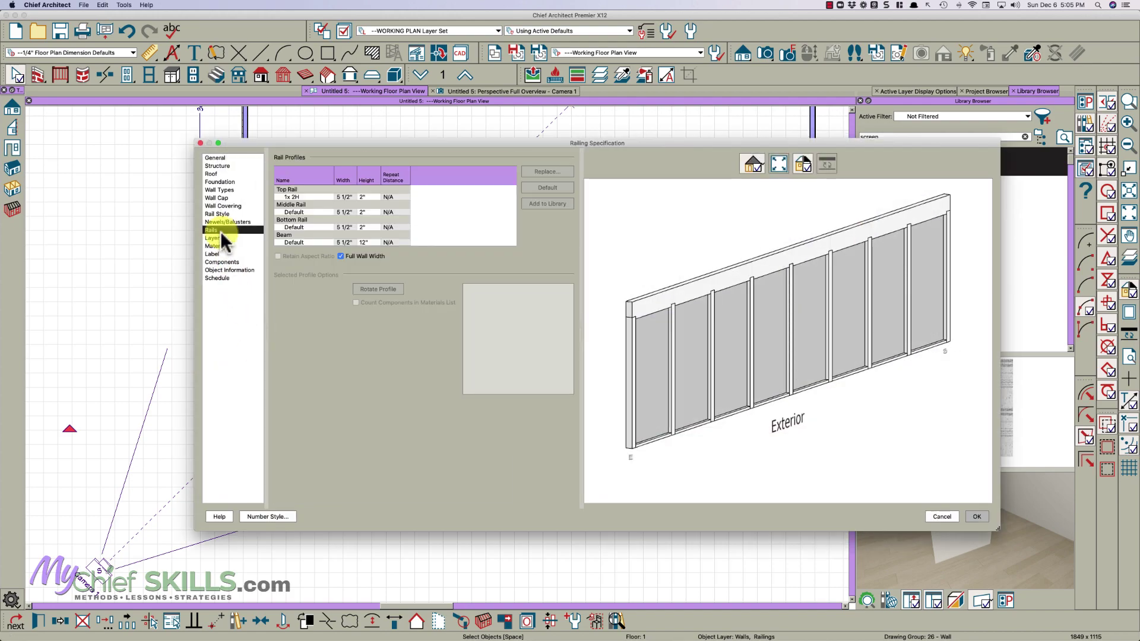
pyautogui.click(223, 222)
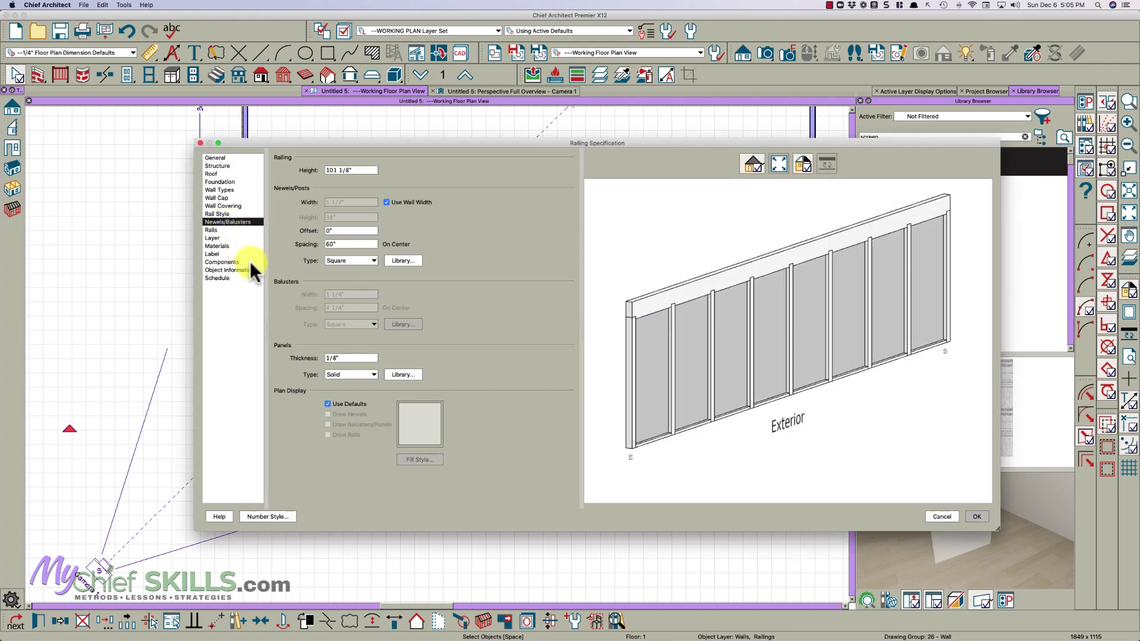
pyautogui.click(340, 403)
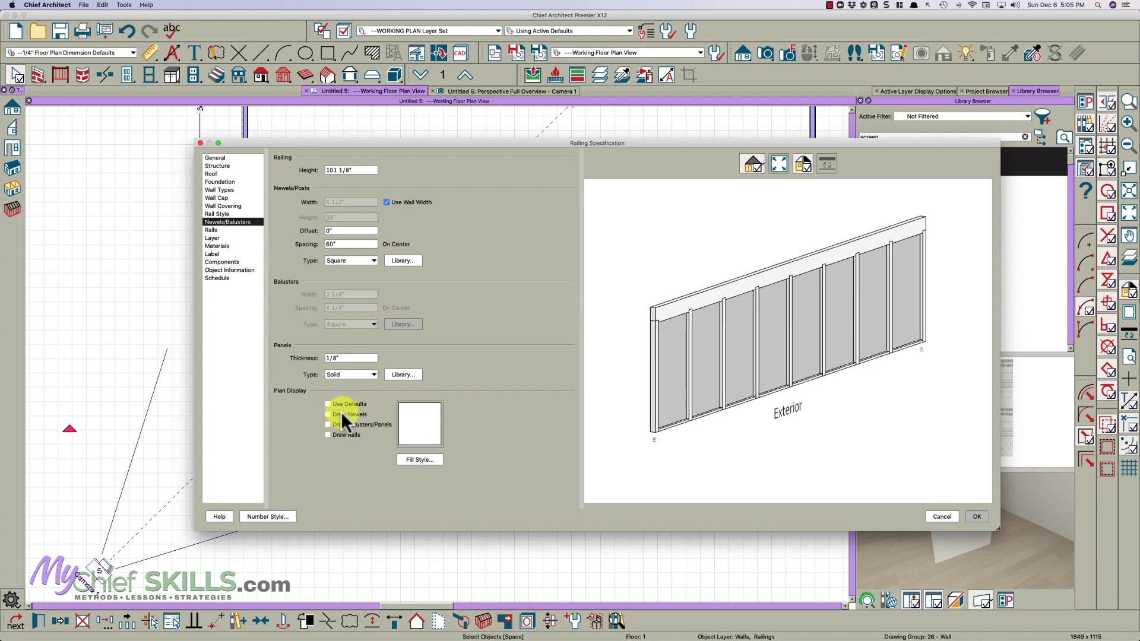
# Set the railing's plan fill to olive Asparagus at 50% transparency and apply
pyautogui.click(402, 422)
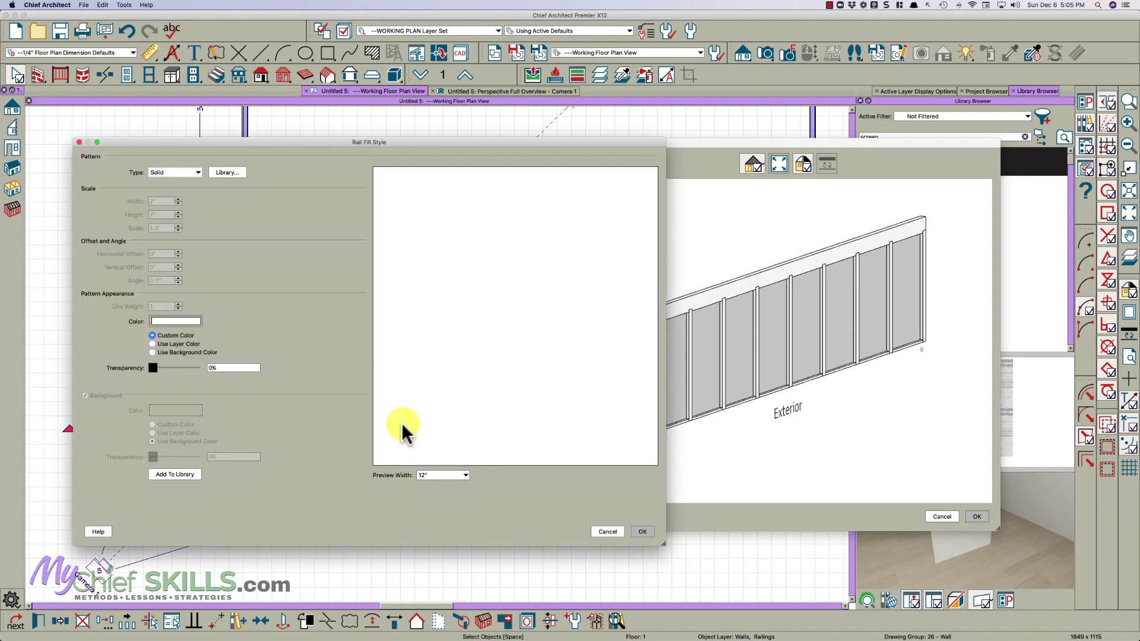
pyautogui.click(163, 322)
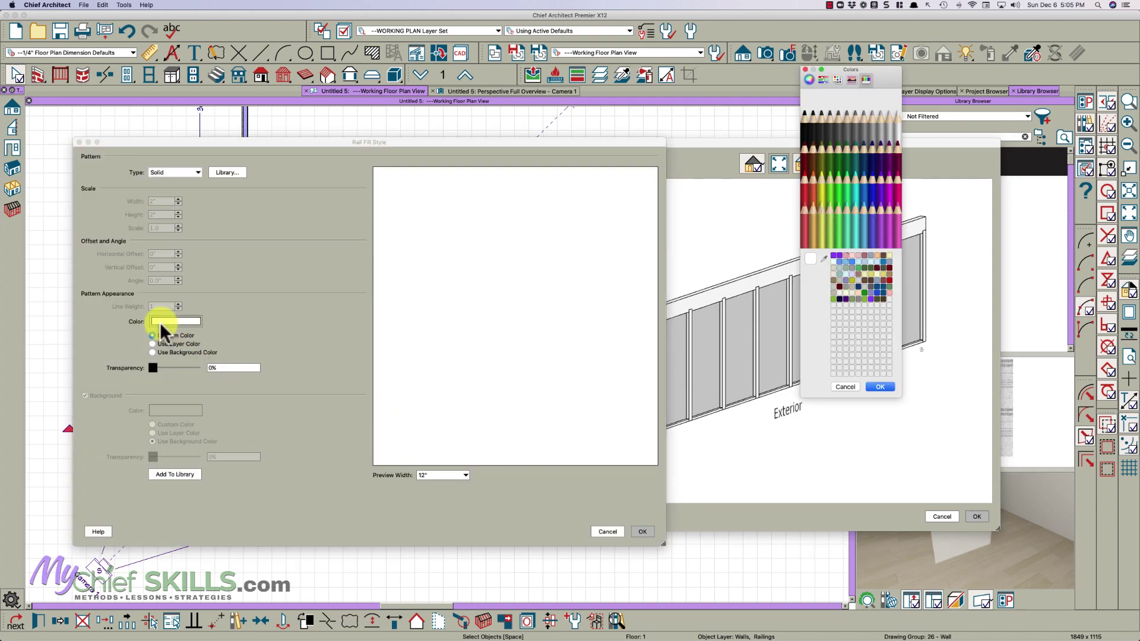
pyautogui.click(824, 164)
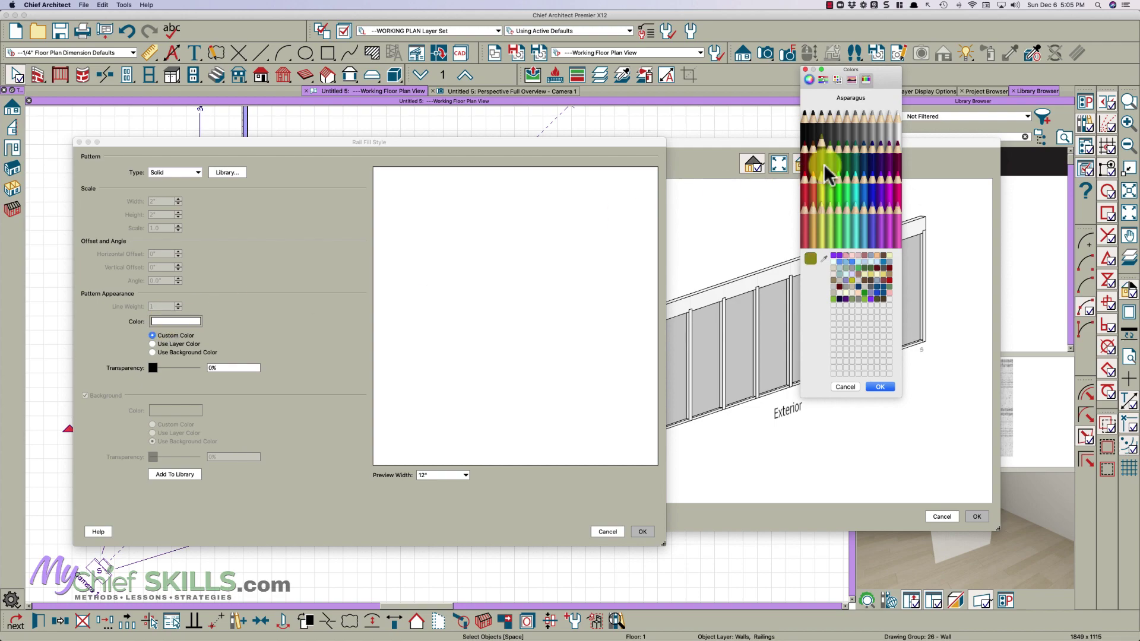
pyautogui.click(881, 387)
pyautogui.click(226, 368)
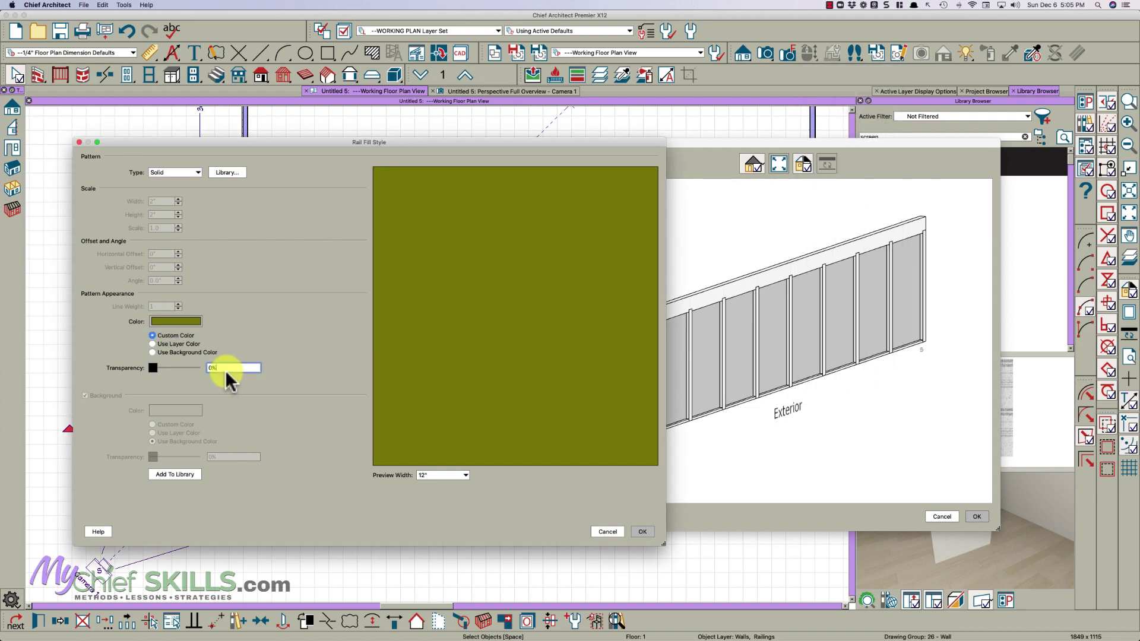
pyautogui.write('50')
pyautogui.press('Tab')
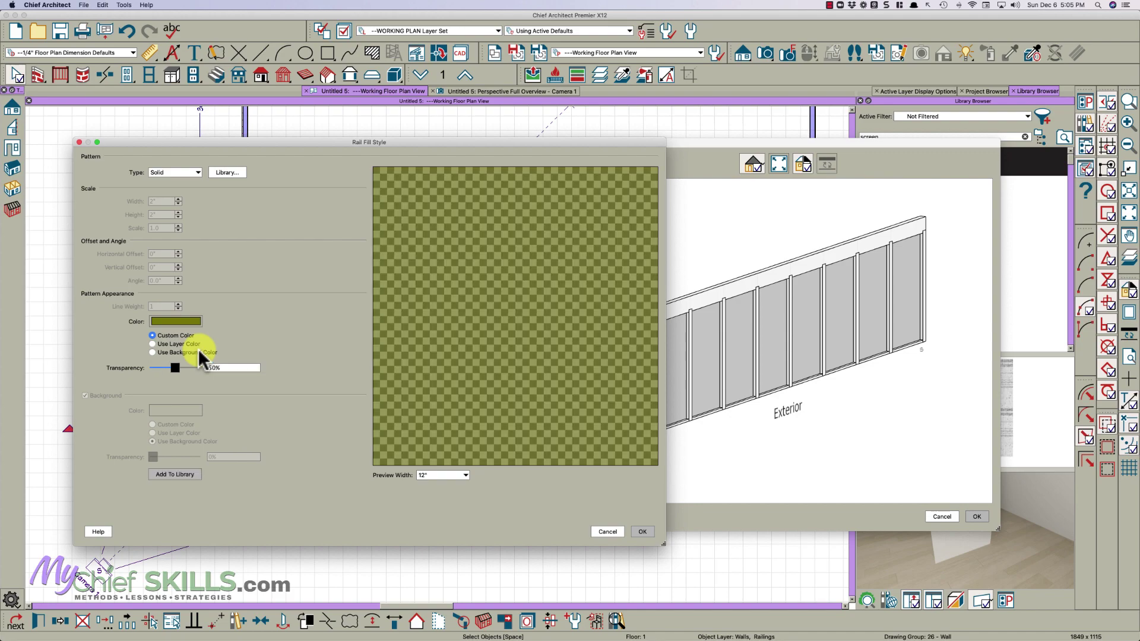
pyautogui.click(642, 531)
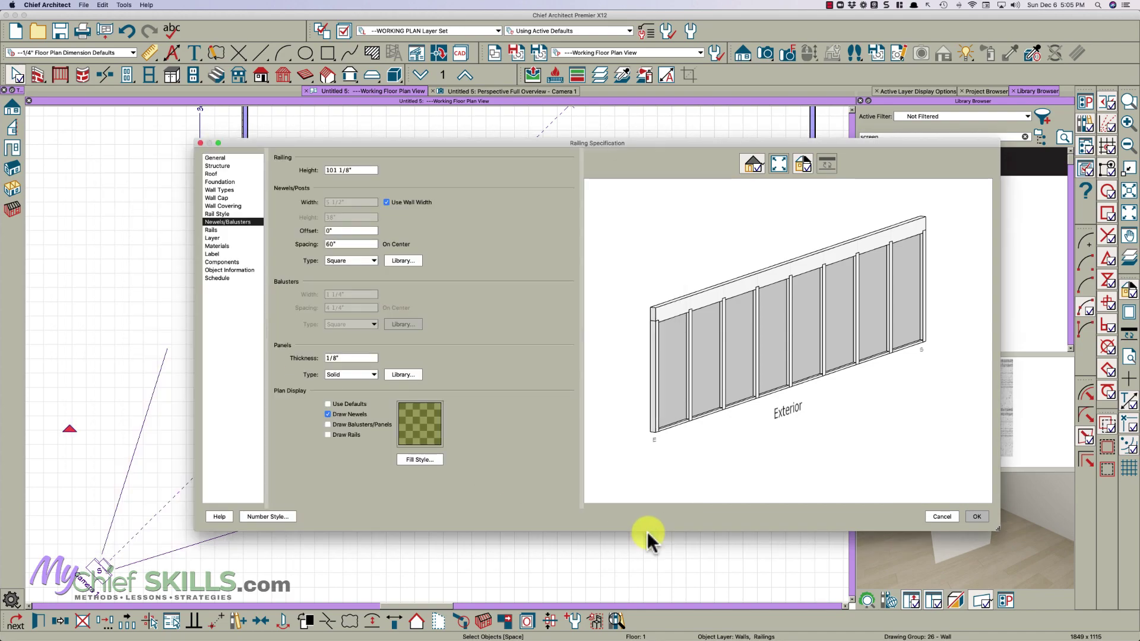
pyautogui.click(978, 516)
pyautogui.press('Escape')
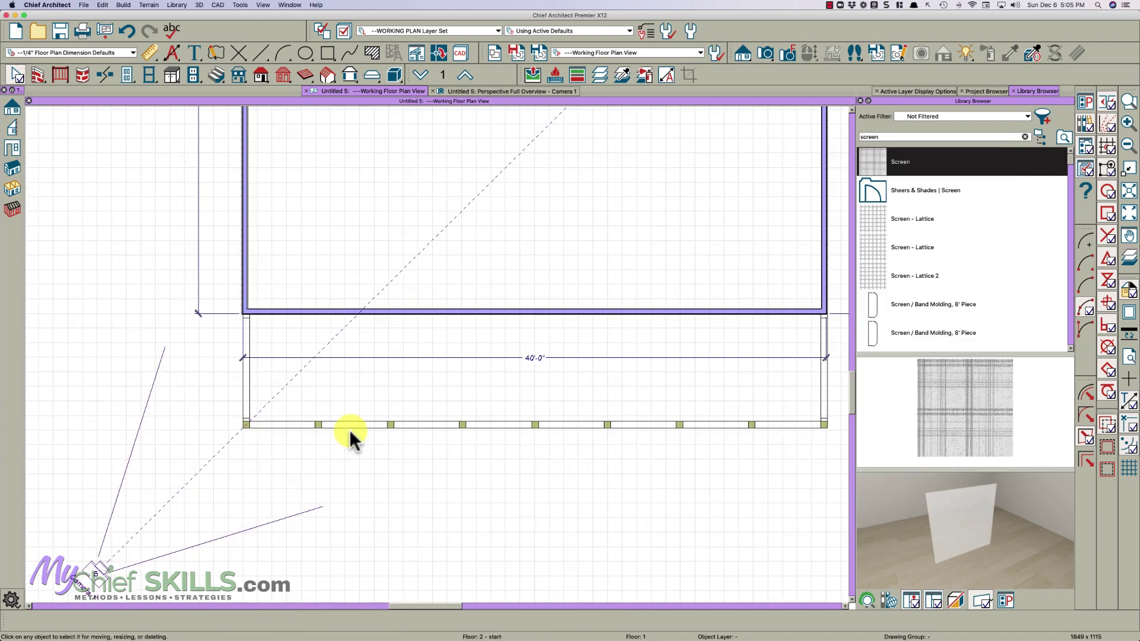
# Drag the railing ends to extend it up the porch's left and right sides
pyautogui.click(248, 424)
pyautogui.moveTo(248, 424)
pyautogui.mouseDown()
pyautogui.moveTo(233, 426)
pyautogui.moveTo(235, 330)
pyautogui.mouseUp()
pyautogui.scroll(-1, 204, 348)
pyautogui.click(683, 414)
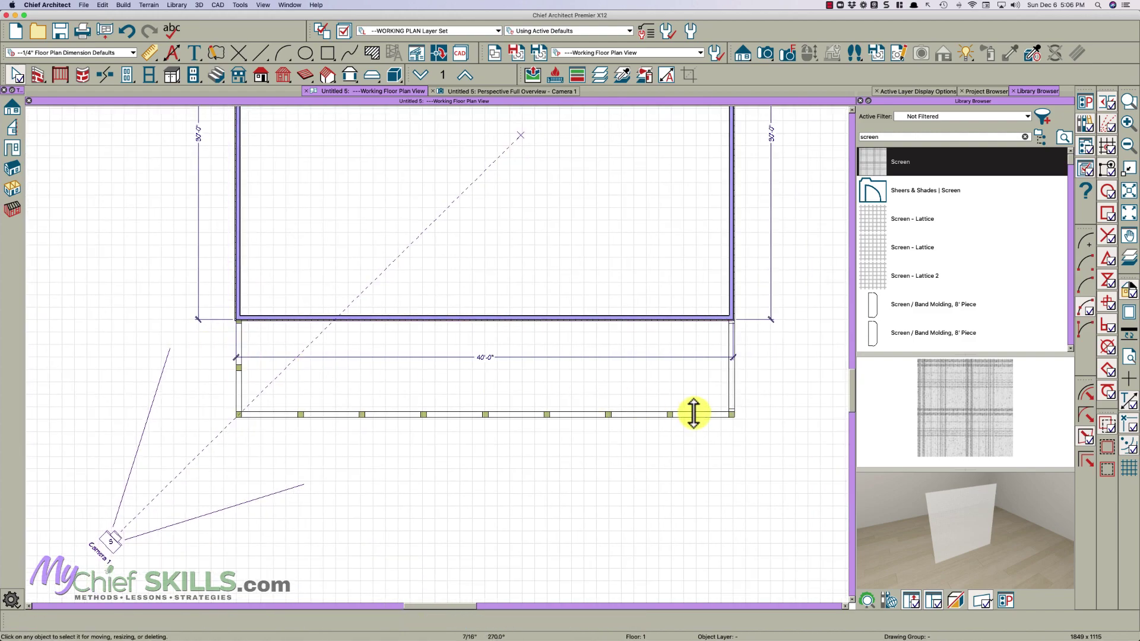
pyautogui.moveTo(745, 419)
pyautogui.mouseDown()
pyautogui.moveTo(735, 319)
pyautogui.moveTo(735, 328)
pyautogui.mouseUp()
# In the 3D view, browse Screen Porch Library to 3-Screen Porch - Doors > A-With Top Panel > 9' Room
pyautogui.click(489, 91)
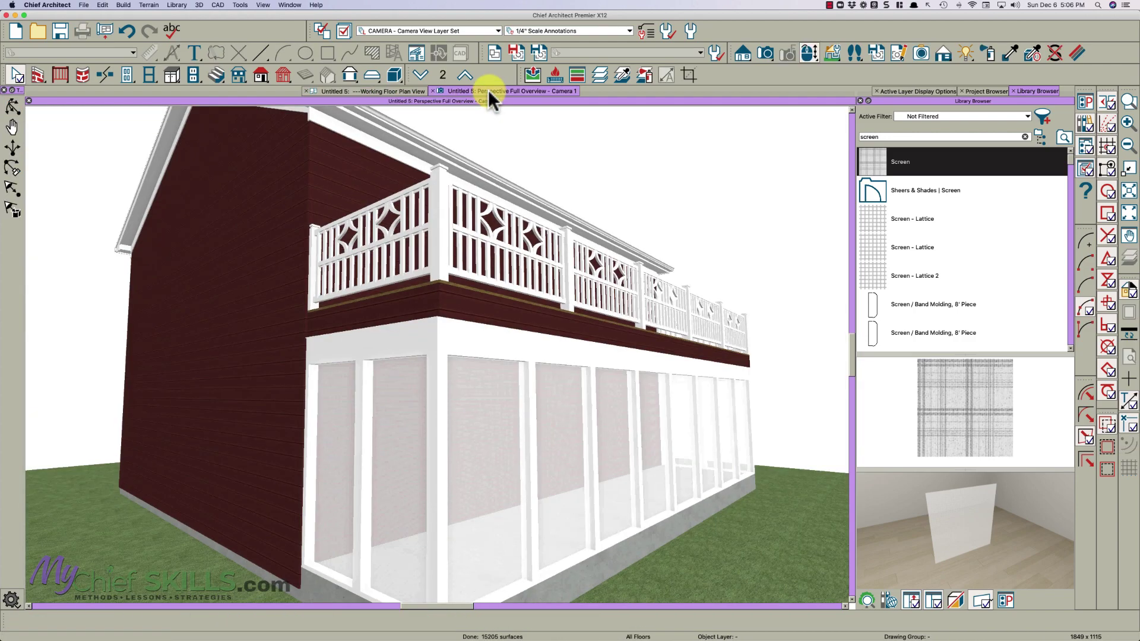
pyautogui.moveTo(535, 361); pyautogui.dragTo(564, 362)
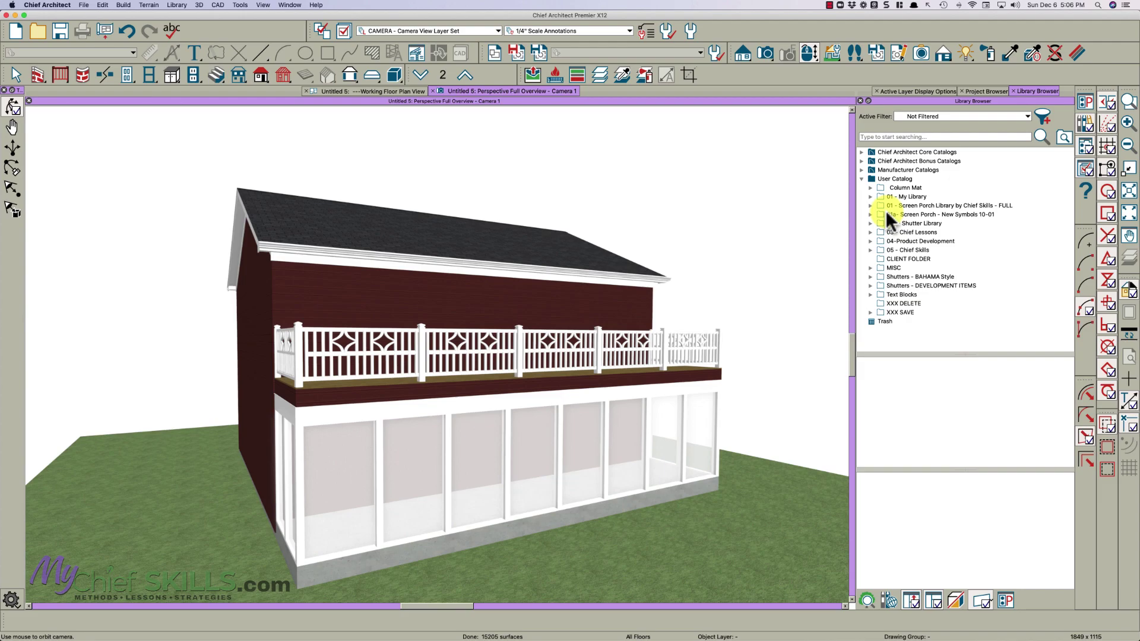
pyautogui.click(871, 205)
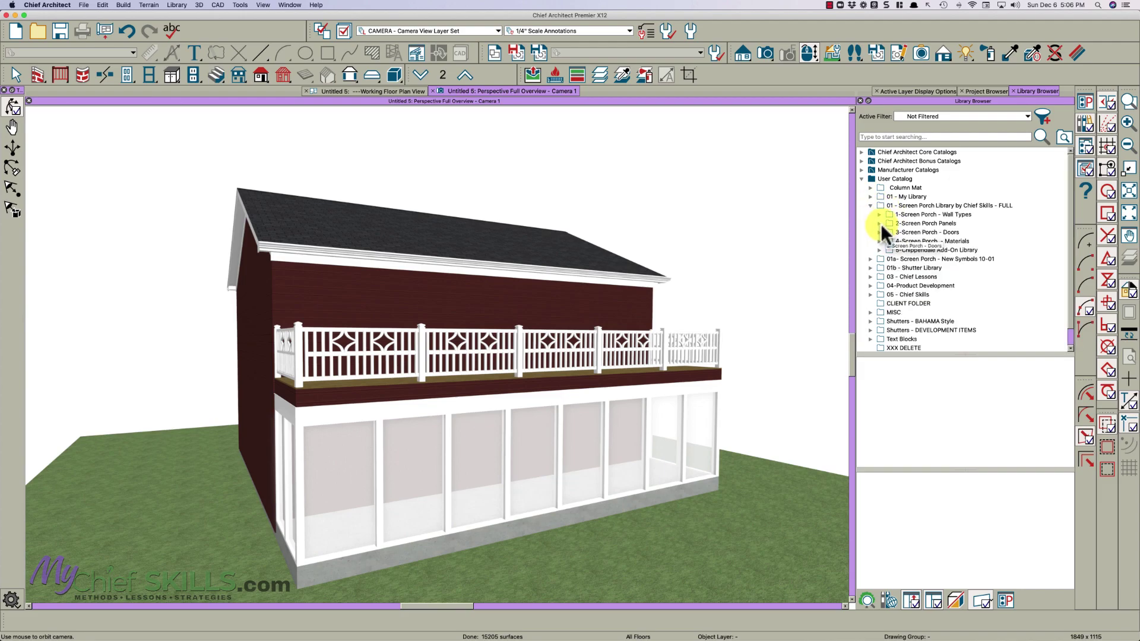
pyautogui.click(880, 224)
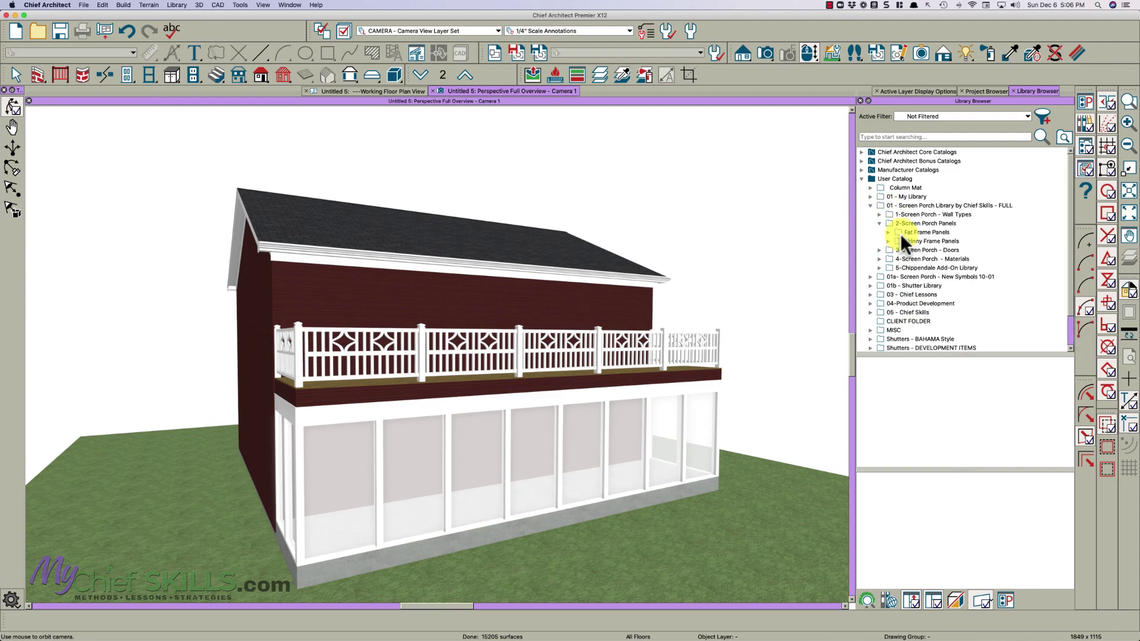
pyautogui.click(880, 250)
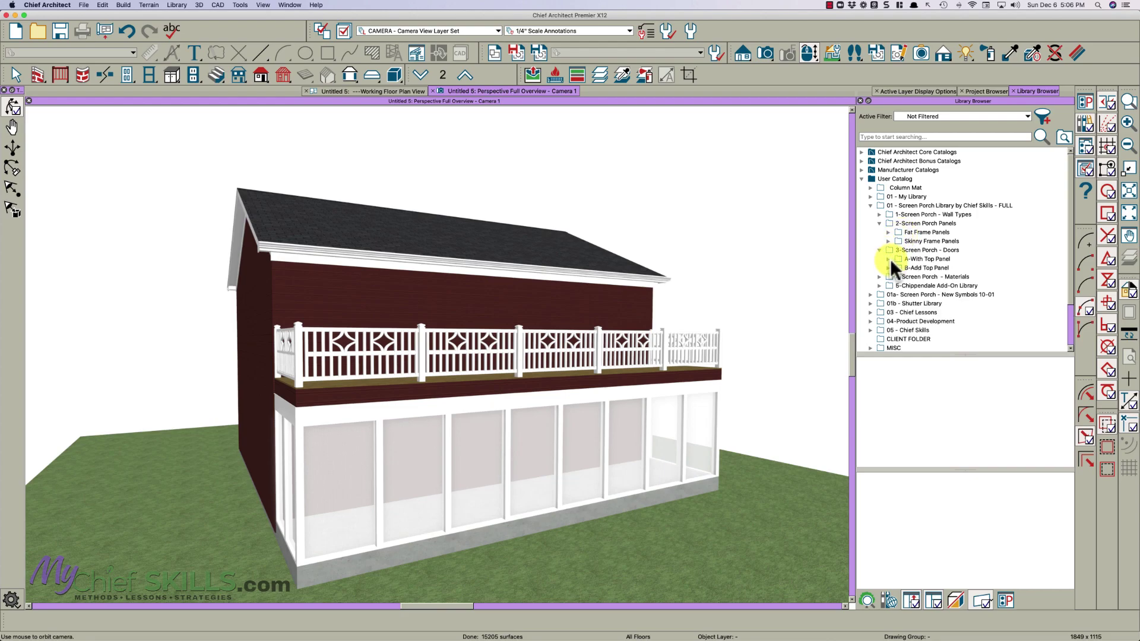
pyautogui.click(889, 259)
pyautogui.click(898, 276)
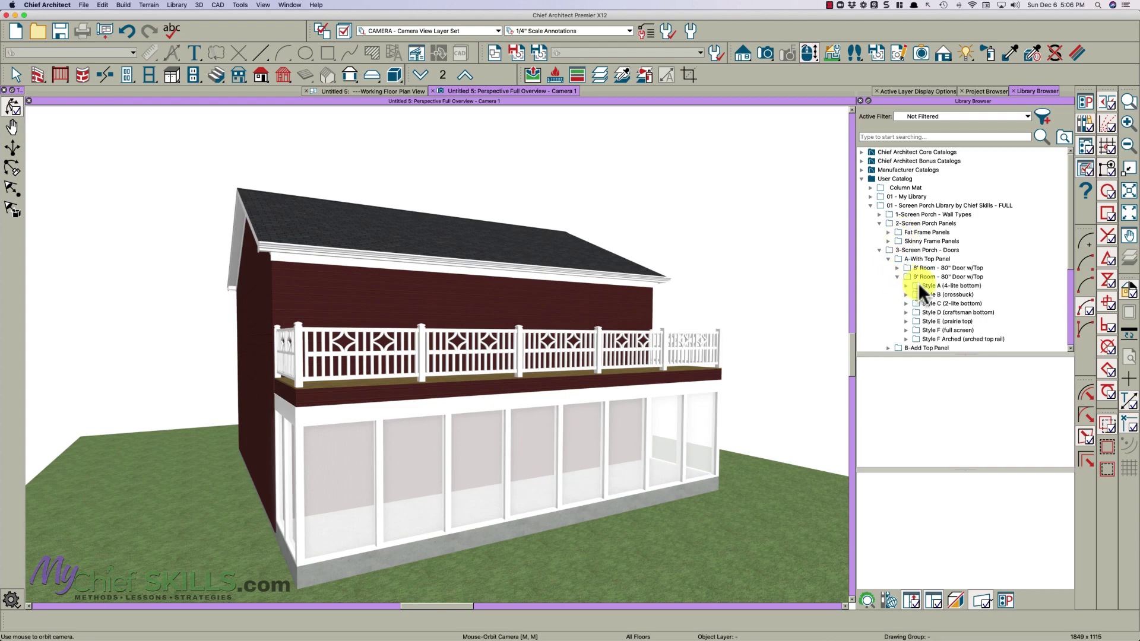
# Place the Style B crossbuck door with Arch-A top into the screened porch wall
pyautogui.click(931, 287)
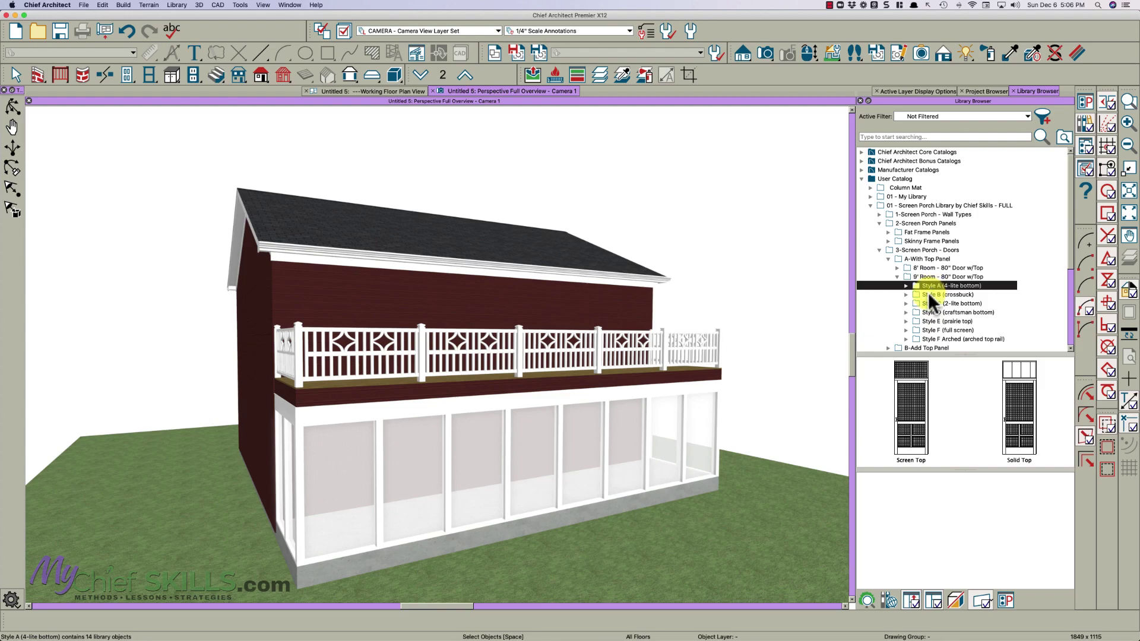
pyautogui.click(925, 296)
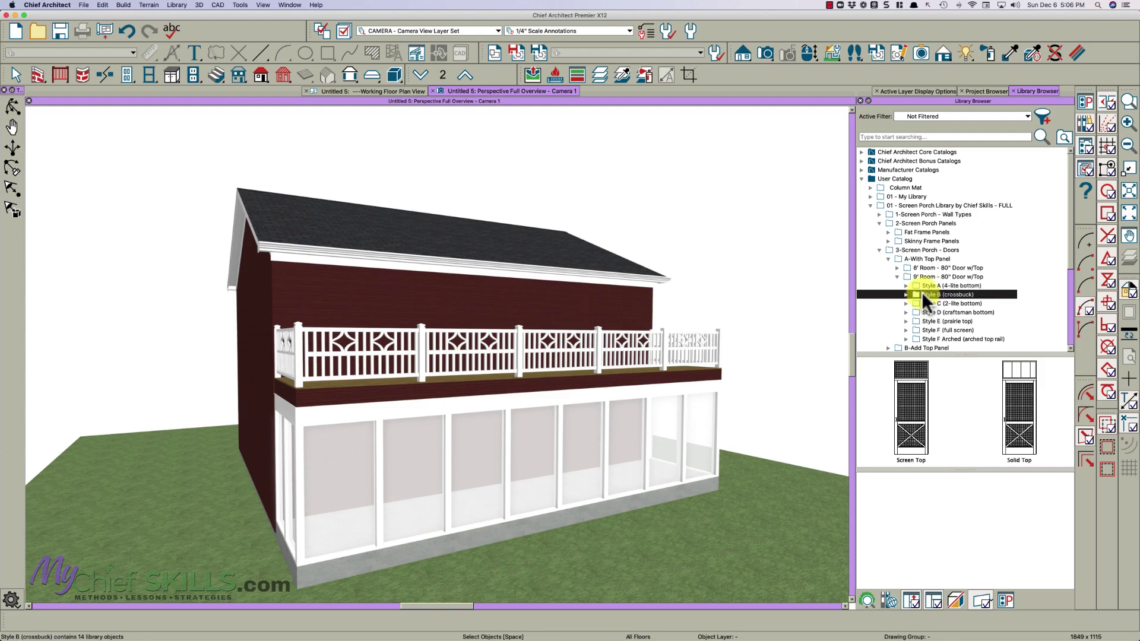
pyautogui.click(906, 293)
pyautogui.click(906, 293)
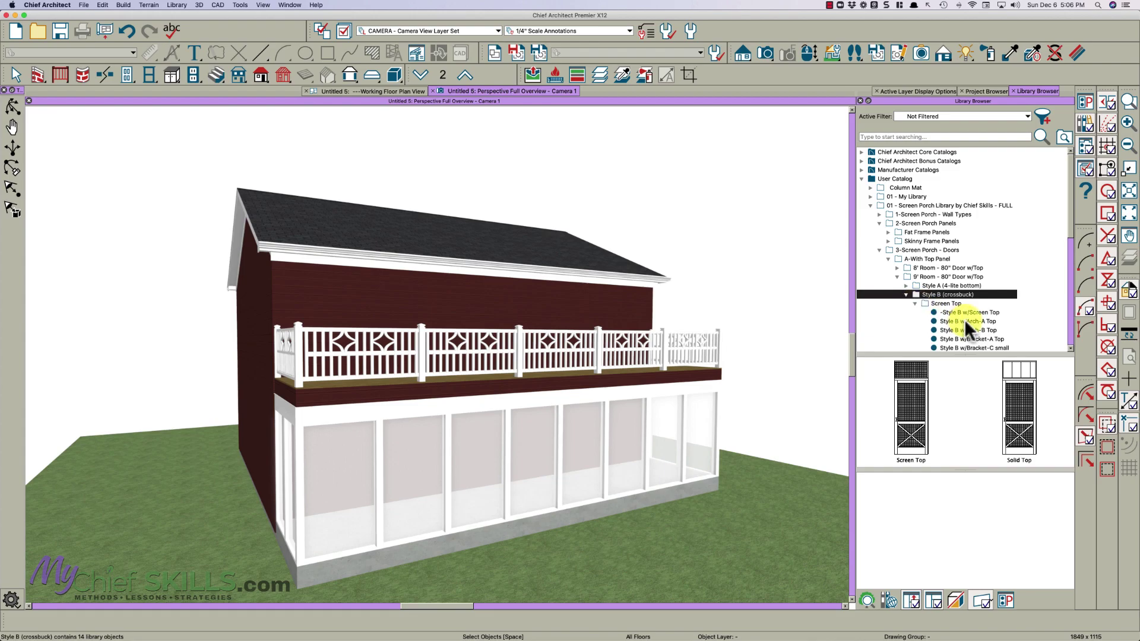
pyautogui.click(964, 321)
pyautogui.click(544, 448)
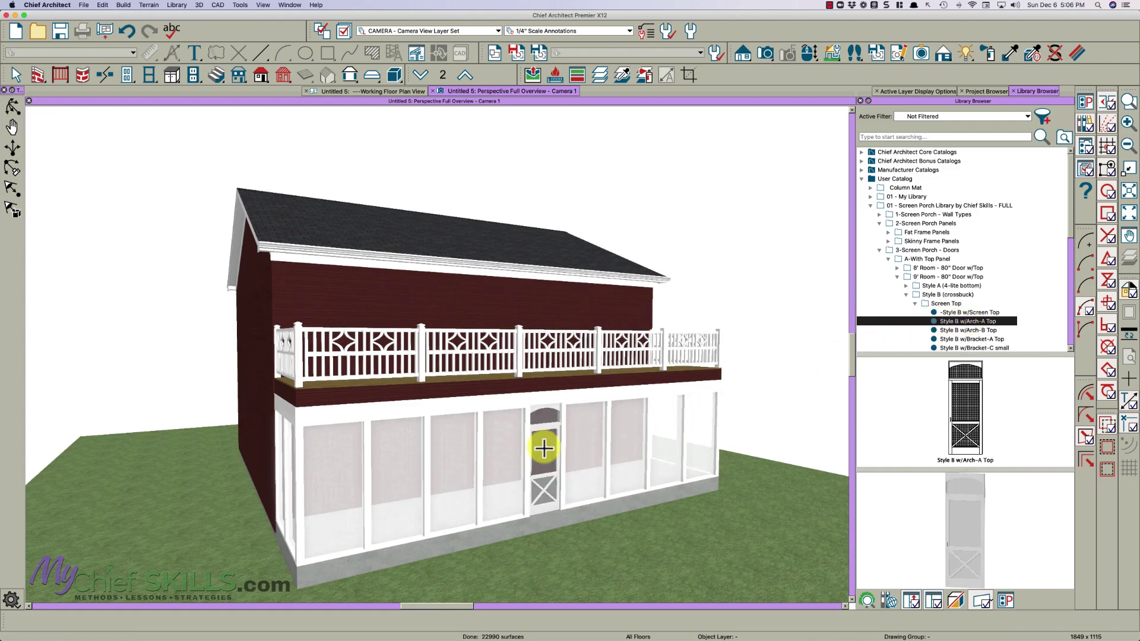
# Drag Mid Rail - Arch-B from Fat Frame Panels > Mid-Rail Panels onto the porch panels
pyautogui.press('Escape')
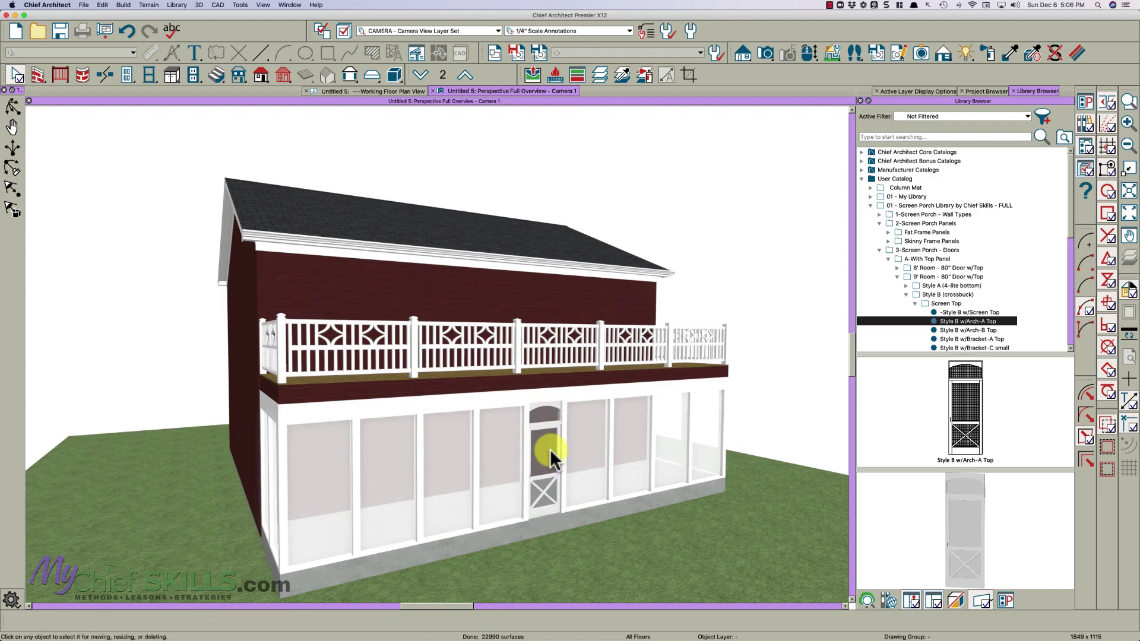
pyautogui.click(888, 232)
pyautogui.click(897, 241)
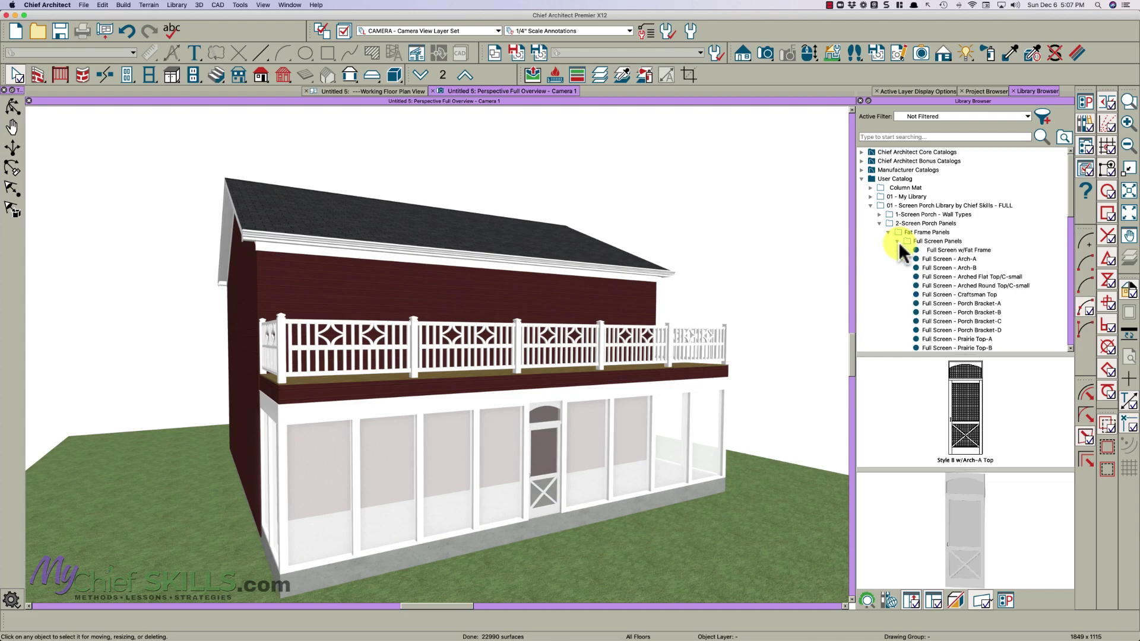
pyautogui.click(897, 242)
pyautogui.click(898, 268)
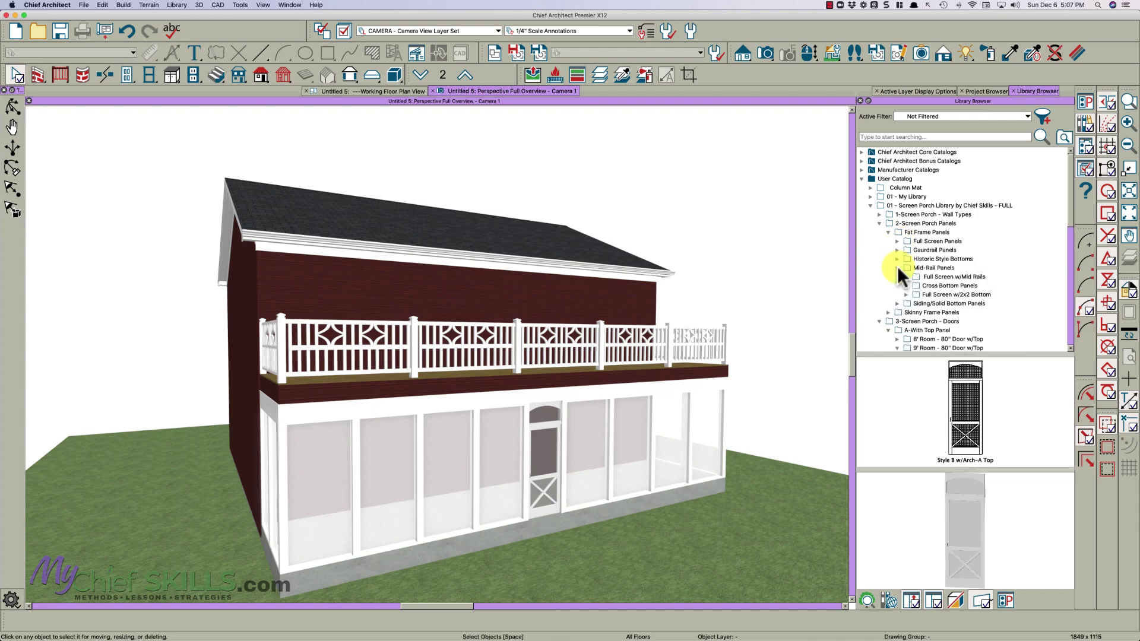
pyautogui.click(906, 277)
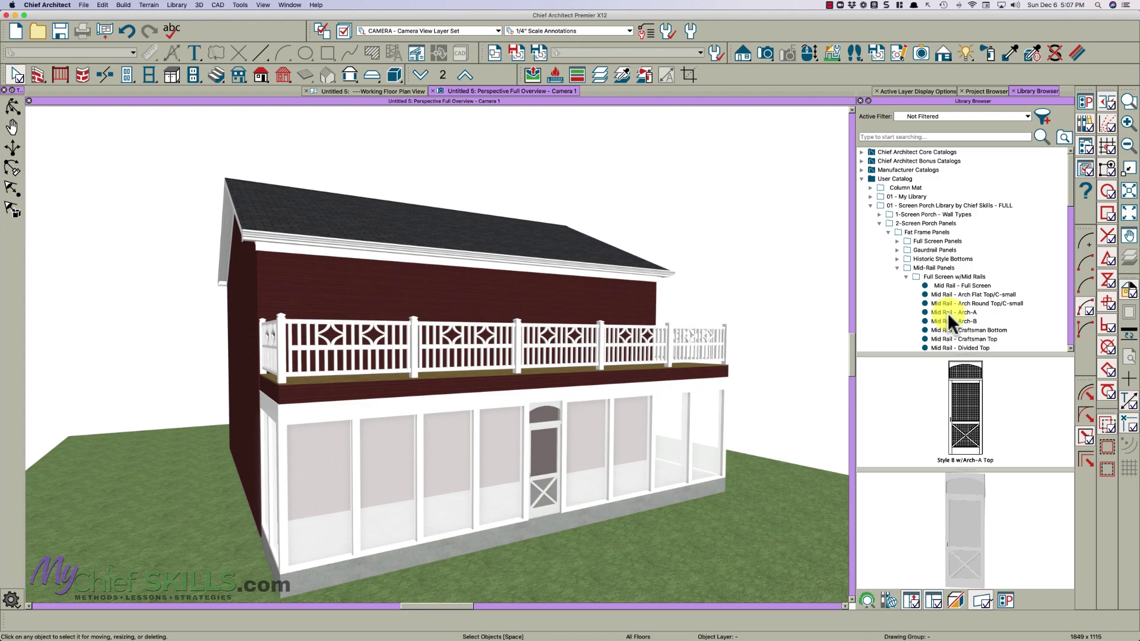
pyautogui.moveTo(962, 321); pyautogui.dragTo(453, 457)
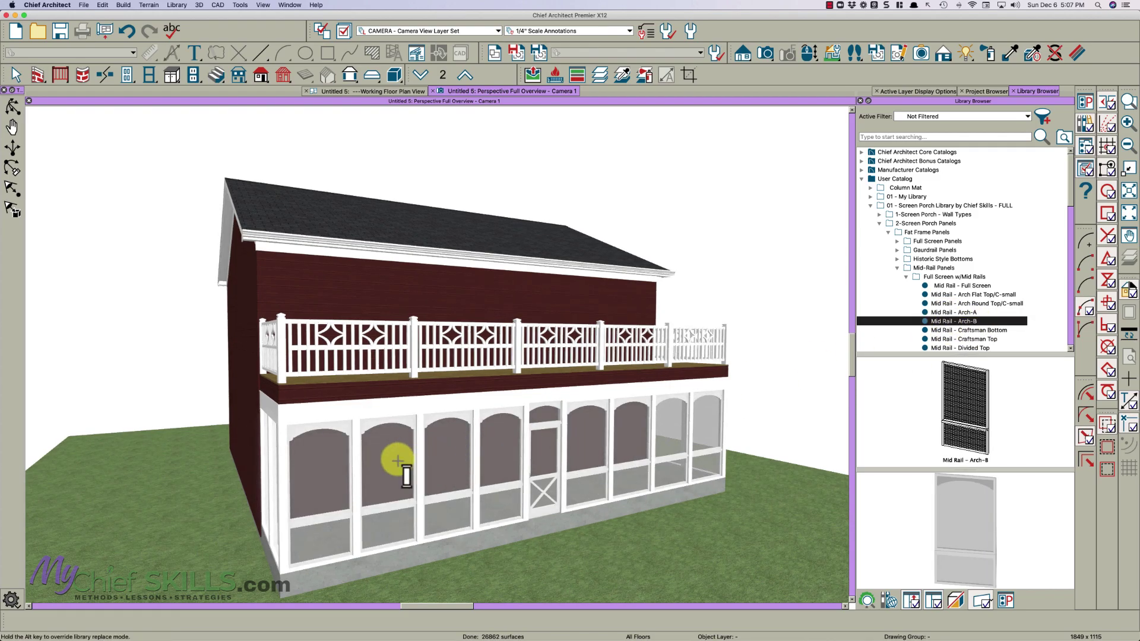
# Orbit the house to a frontal view of the screen porch with shaded line rendering
pyautogui.press('o')
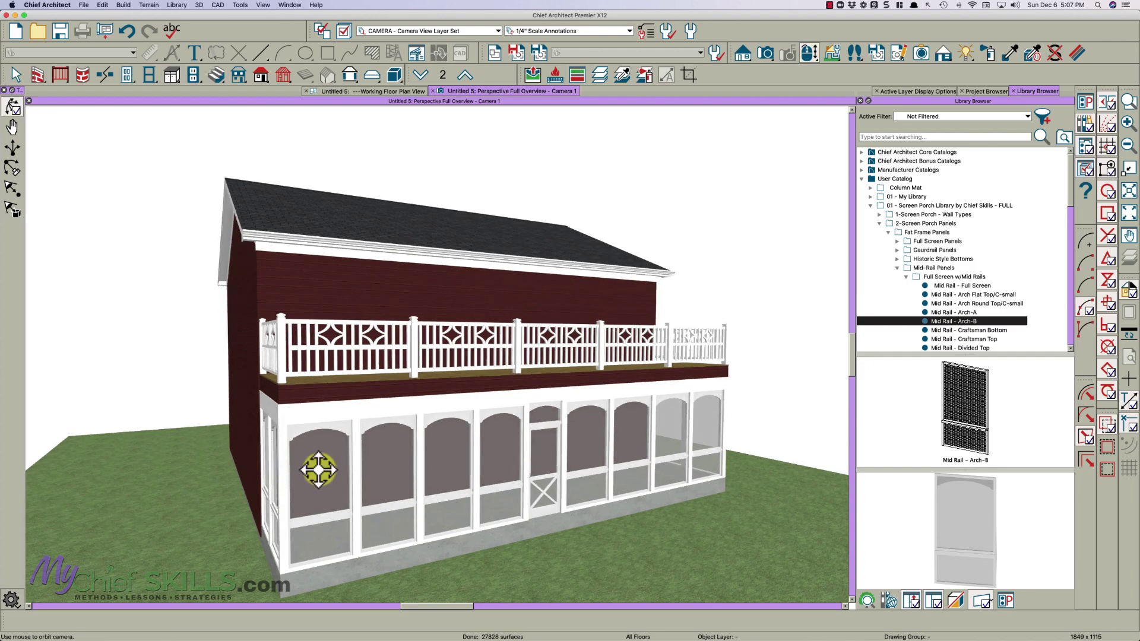
pyautogui.moveTo(319, 471); pyautogui.dragTo(260, 433)
pyautogui.press('space')
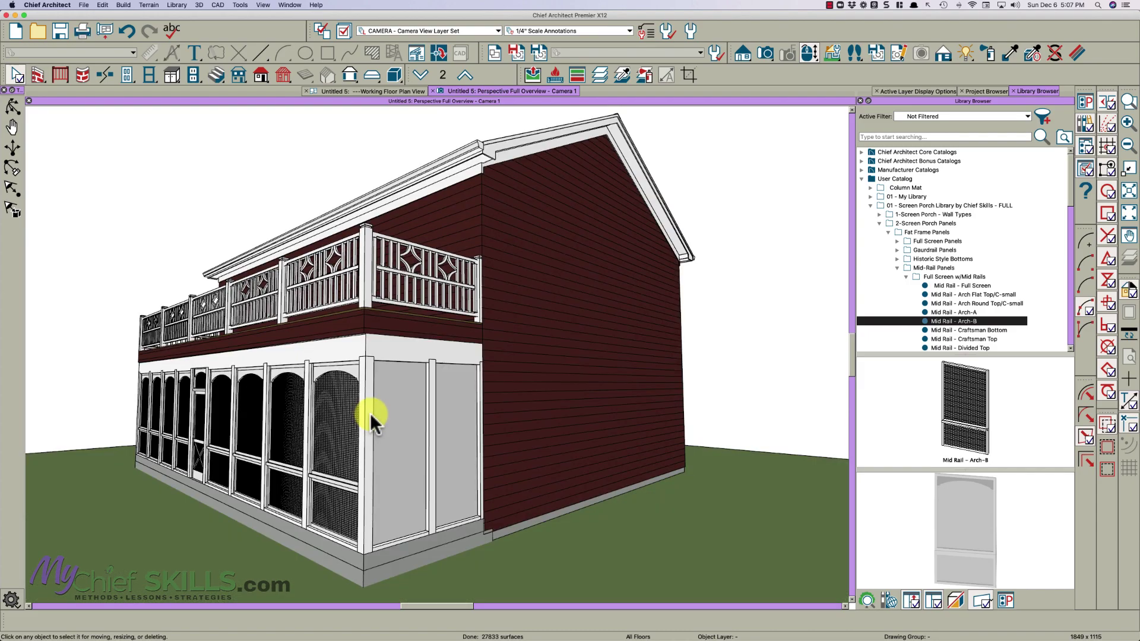
pyautogui.press('space')
pyautogui.press('space')
pyautogui.press('space')
pyautogui.moveTo(329, 435); pyautogui.dragTo(374, 432)
pyautogui.press('space')
pyautogui.click(1077, 52)
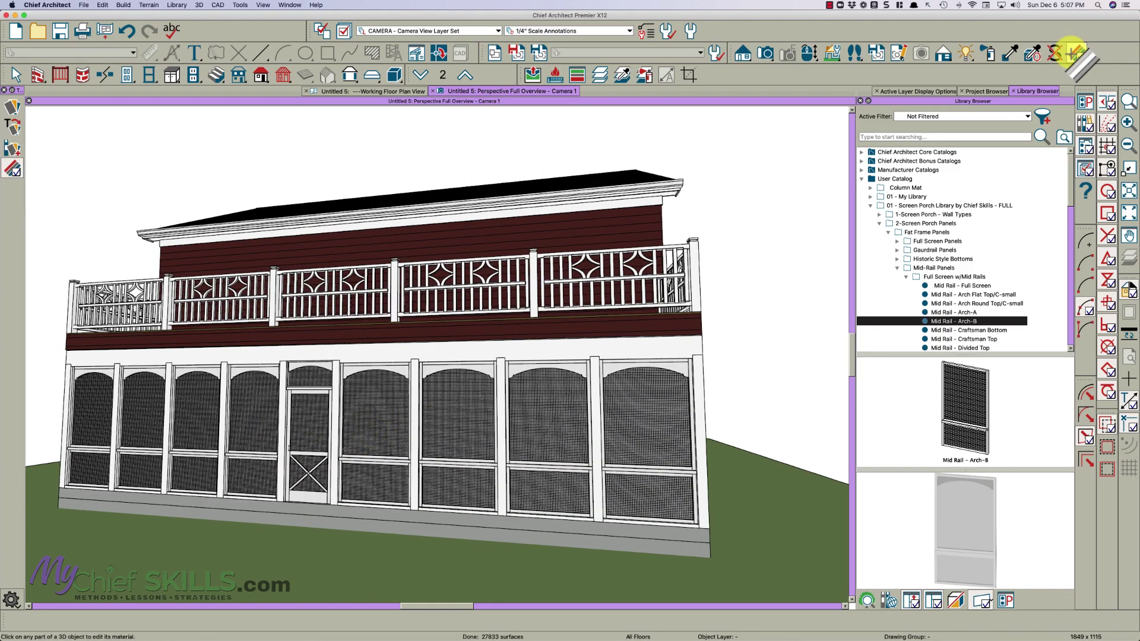
pyautogui.click(546, 402)
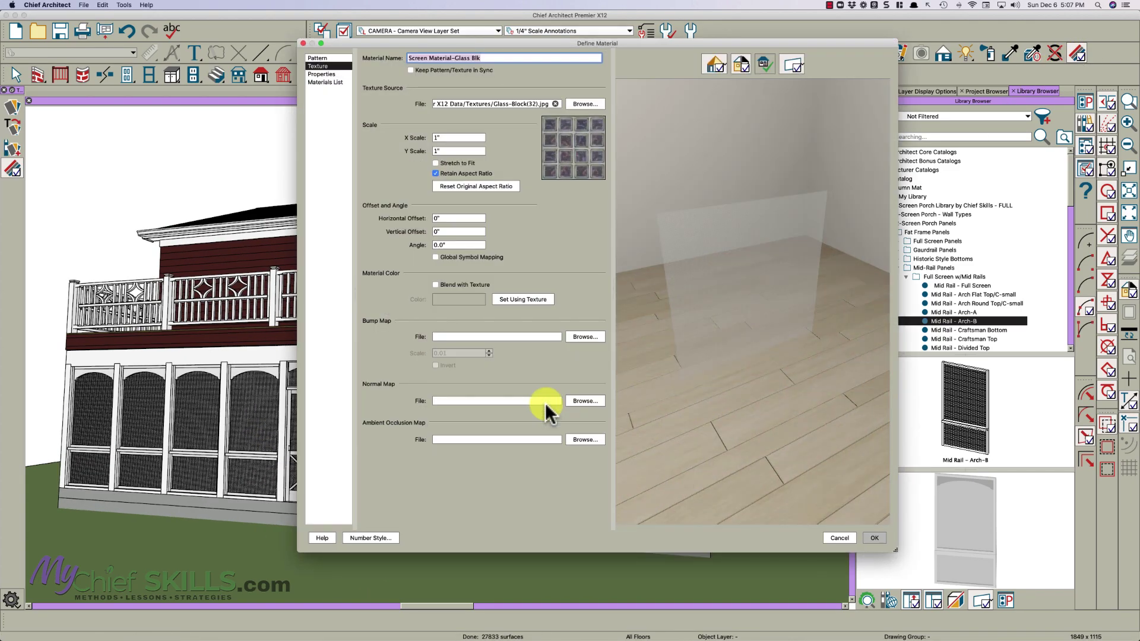
pyautogui.click(450, 137)
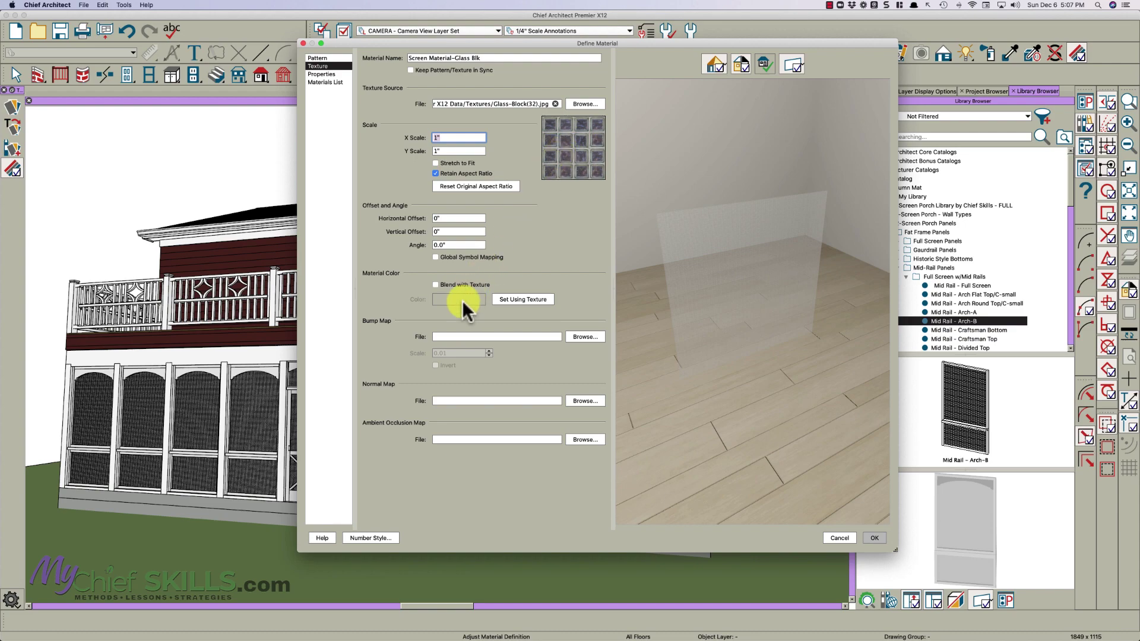
pyautogui.press('Return')
pyautogui.moveTo(420, 415); pyautogui.dragTo(464, 394)
pyautogui.press('Escape')
pyautogui.click(464, 394)
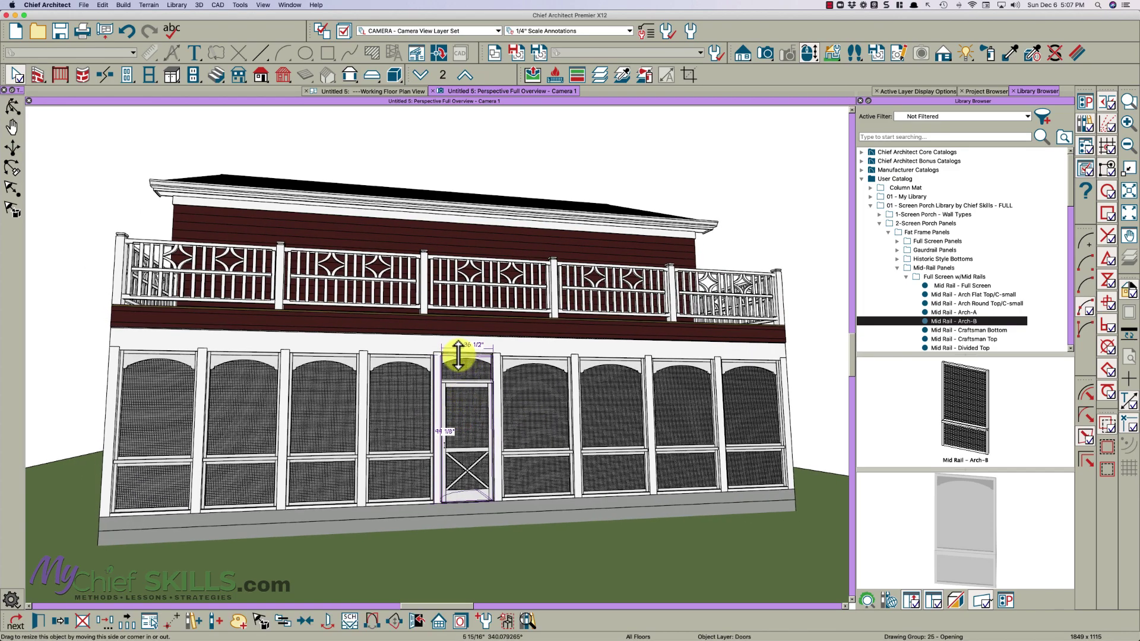
pyautogui.press('space')
pyautogui.scroll(2, 456, 380)
pyautogui.press('space')
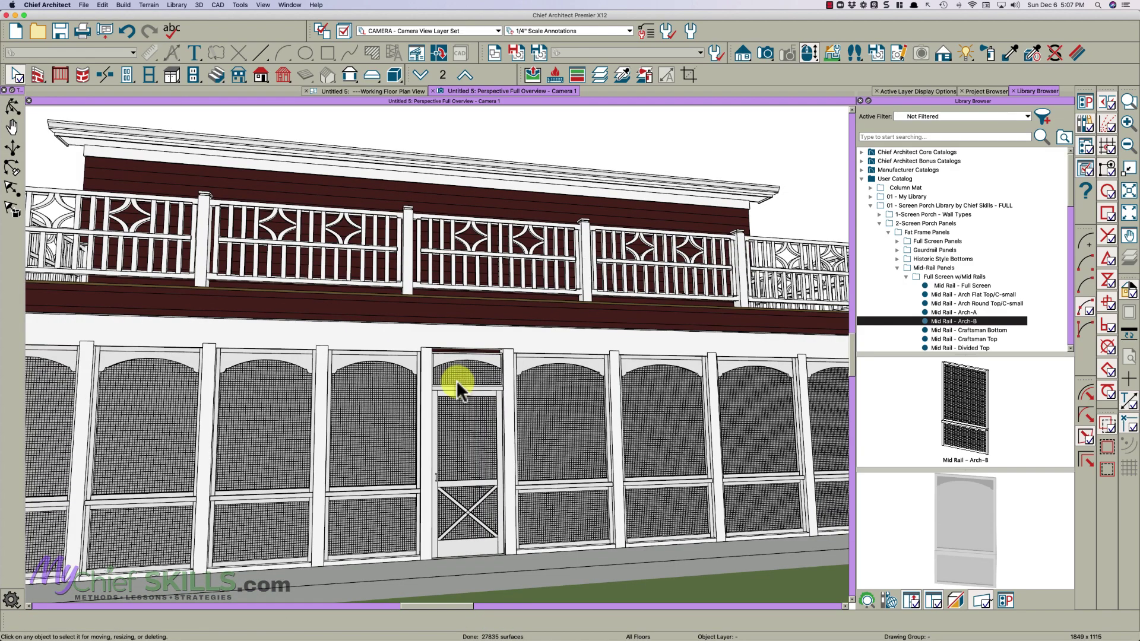
# Replace two arched porch panels with Mid Rail - Craftsman Bottom panels
pyautogui.press('space')
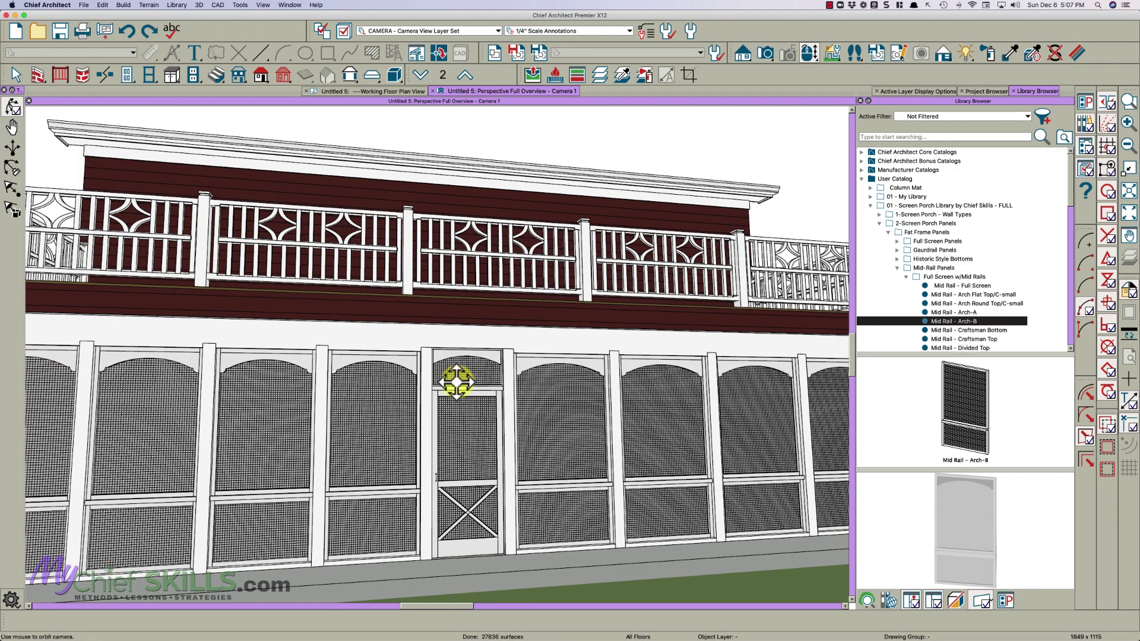
pyautogui.moveTo(456, 380); pyautogui.dragTo(457, 381)
pyautogui.scroll(-5, 456, 382)
pyautogui.moveTo(458, 382); pyautogui.dragTo(522, 387)
pyautogui.press('space')
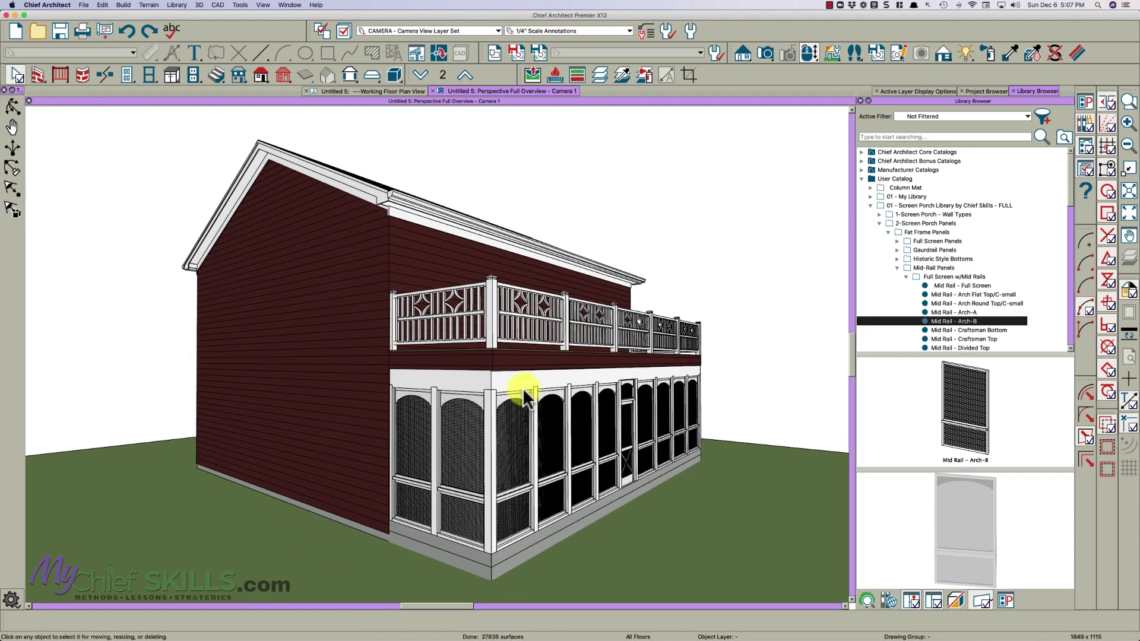
pyautogui.click(968, 331)
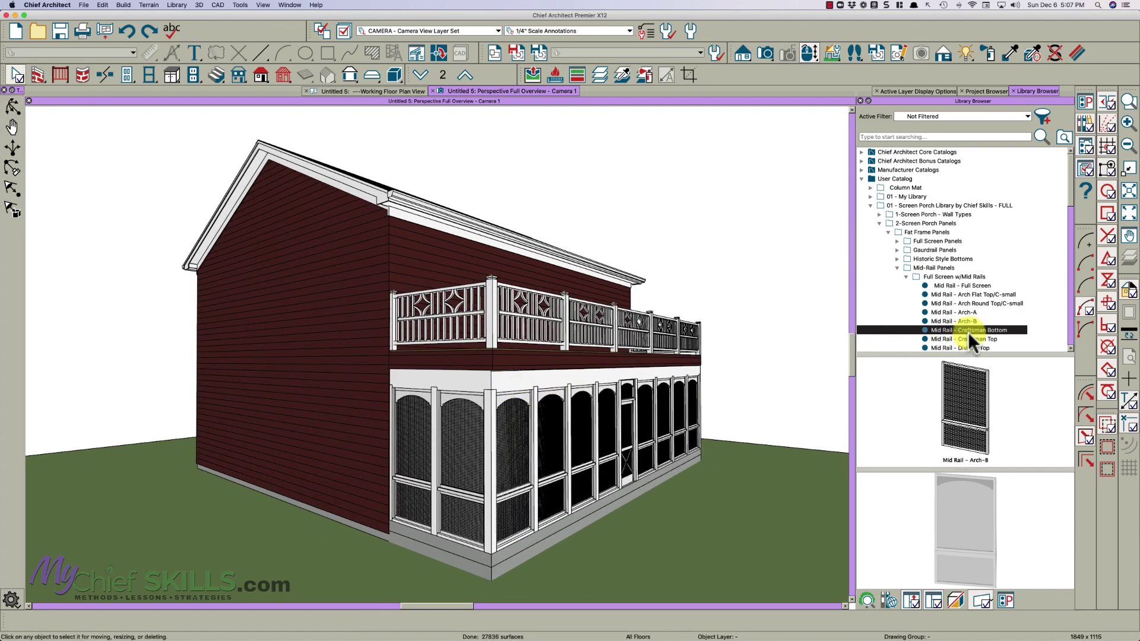
pyautogui.click(523, 454)
pyautogui.click(472, 463)
# Test-widen the porch door into a double door, then narrow it back to a single door
pyautogui.press('space')
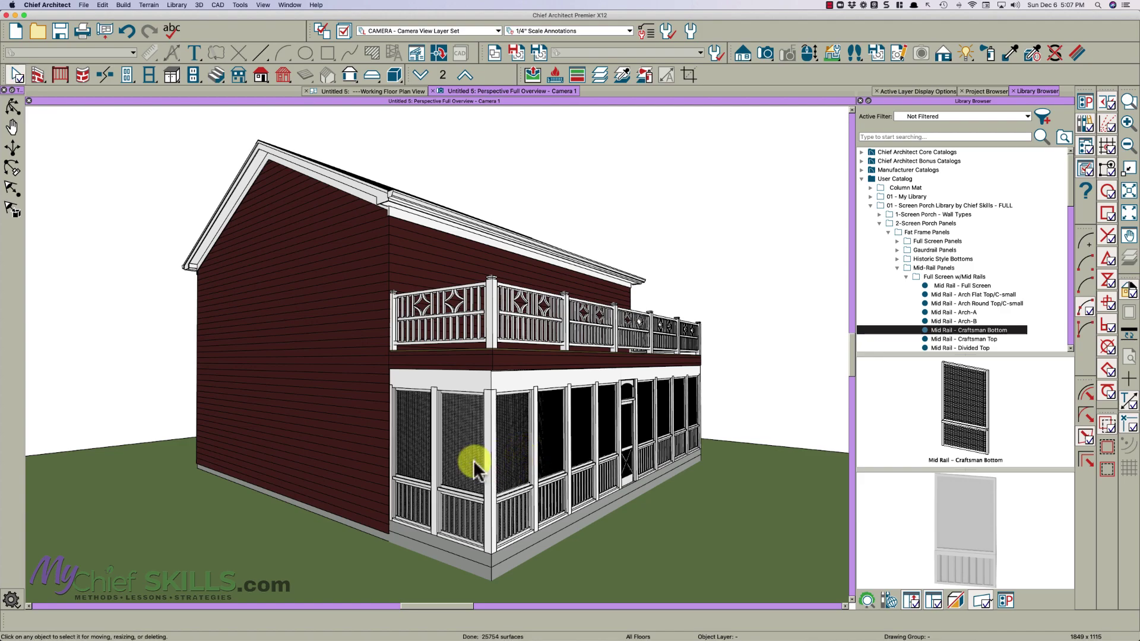
pyautogui.moveTo(627, 439); pyautogui.dragTo(480, 438)
pyautogui.press('space')
pyautogui.click(570, 437)
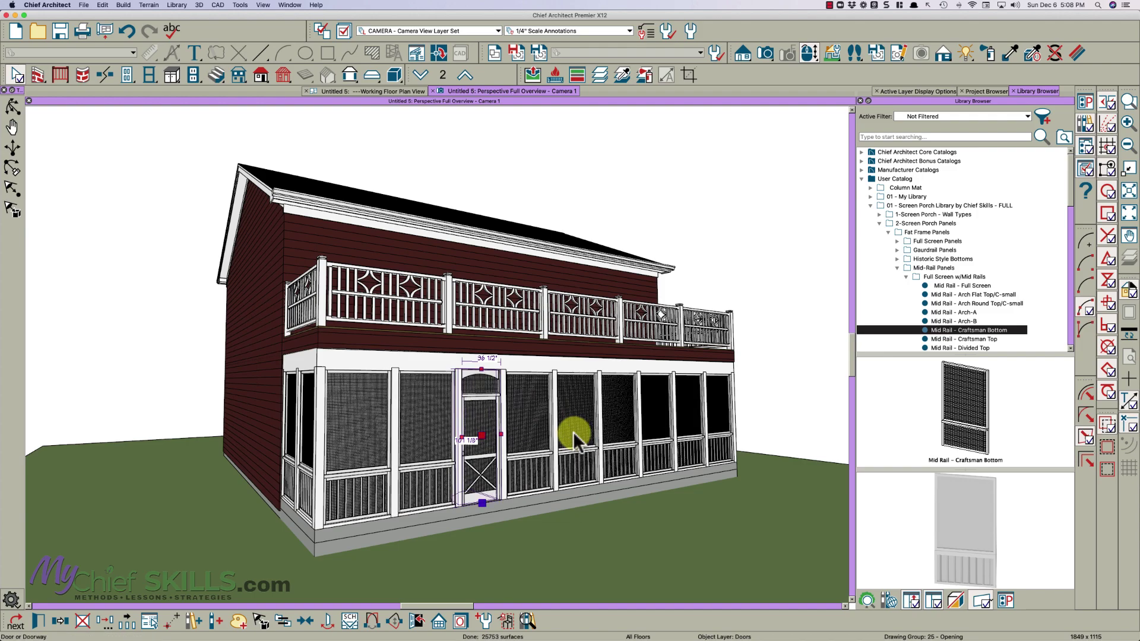
pyautogui.click(497, 443)
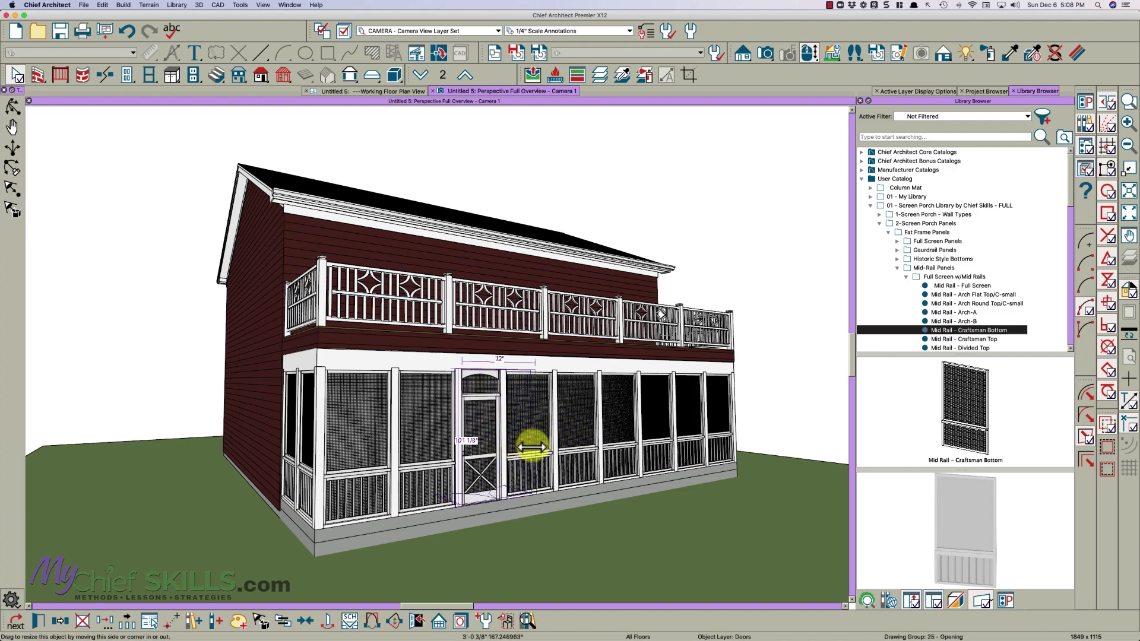
pyautogui.moveTo(531, 447); pyautogui.dragTo(529, 445)
pyautogui.press('Escape')
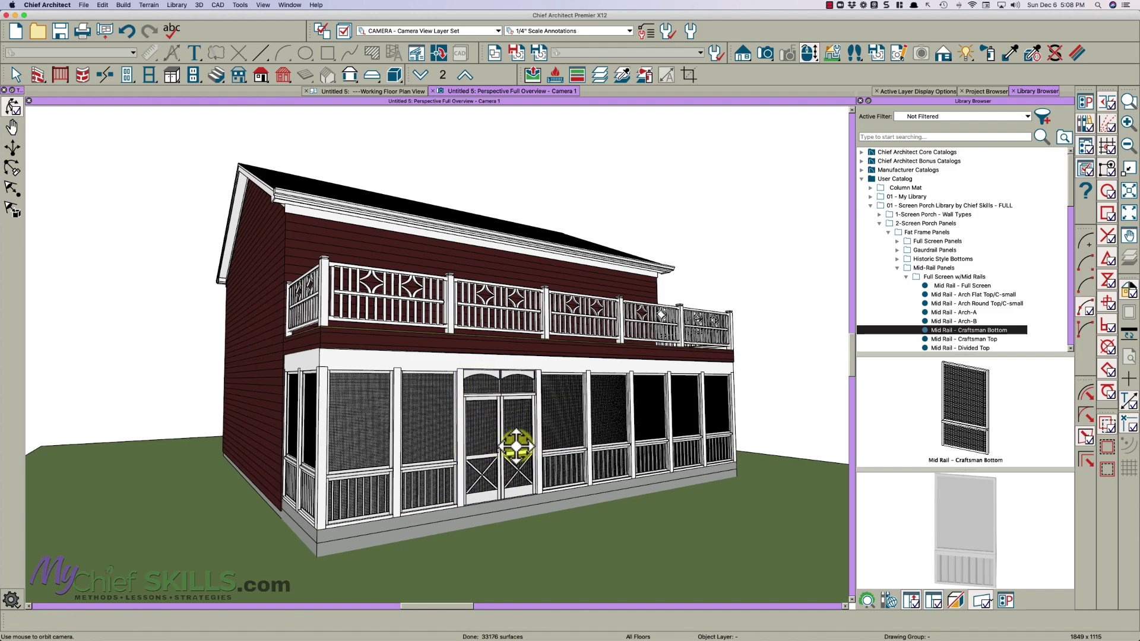
pyautogui.click(533, 432)
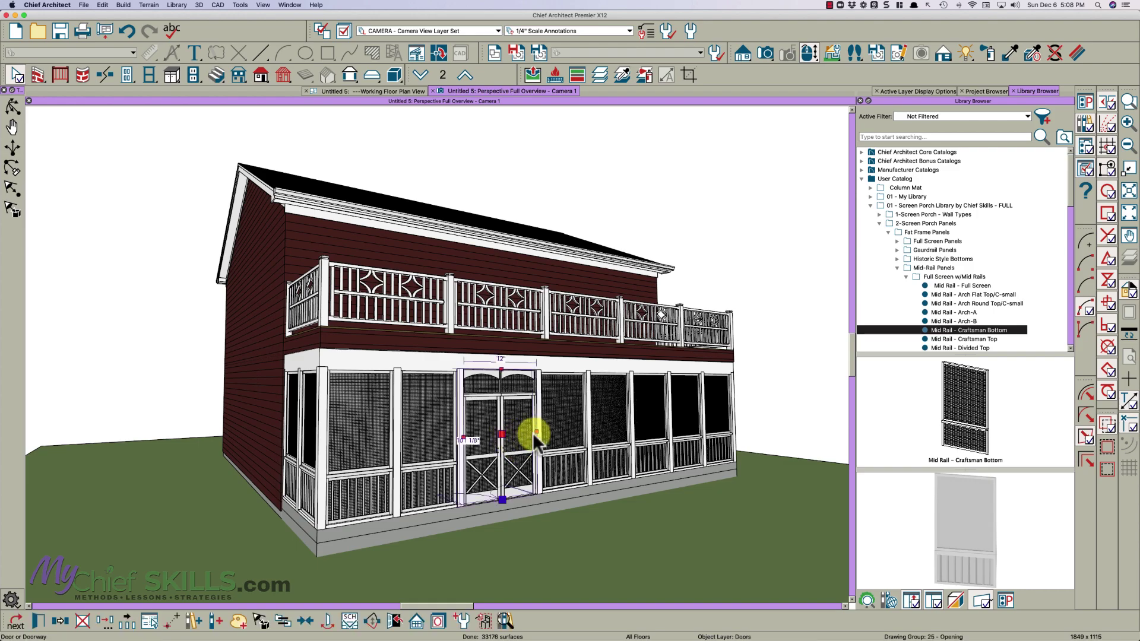
pyautogui.moveTo(538, 435); pyautogui.dragTo(376, 433)
pyautogui.press('Escape')
# Replace the grey side panel with Mid Rail - Craftsman Bottom and view the porch front
pyautogui.press('space')
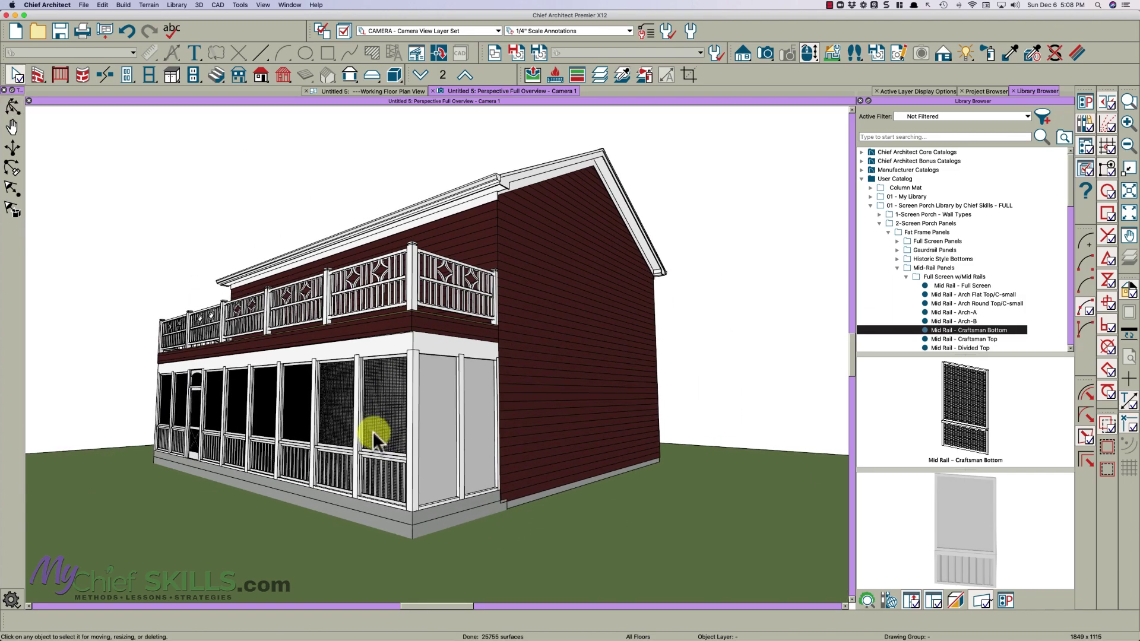
pyautogui.click(963, 329)
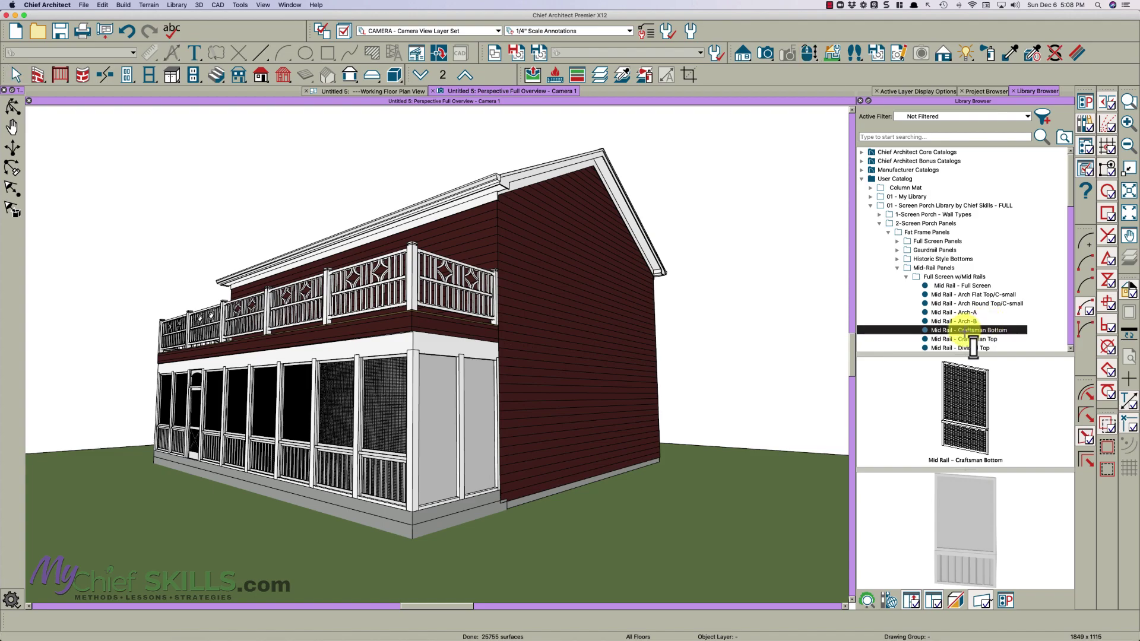
pyautogui.click(462, 418)
pyautogui.press('space')
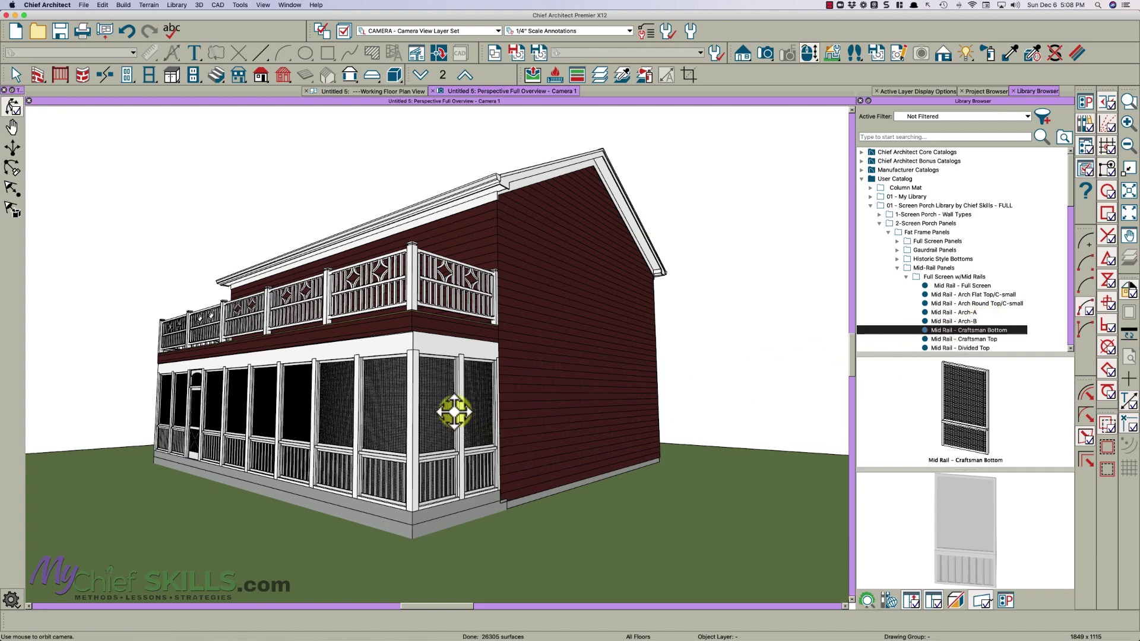
pyautogui.moveTo(453, 407); pyautogui.dragTo(505, 364)
pyautogui.press('space')
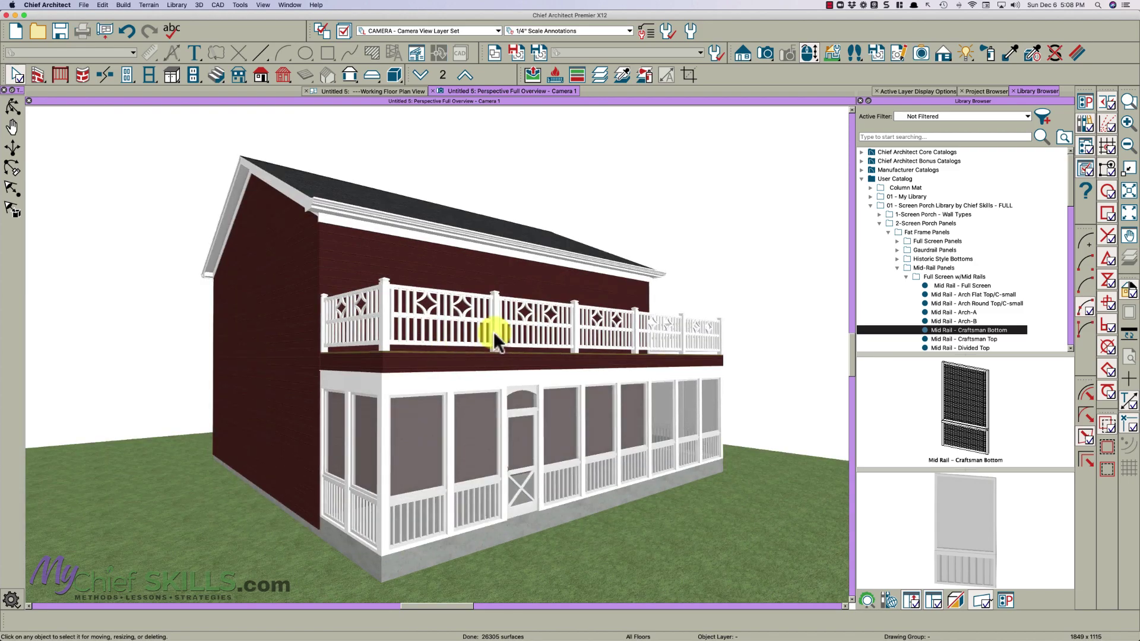
# From the balcony railing's specification, open Wall Type Definitions and copy the Siding-4 wall type
pyautogui.click(493, 331)
pyautogui.doubleClick(493, 331)
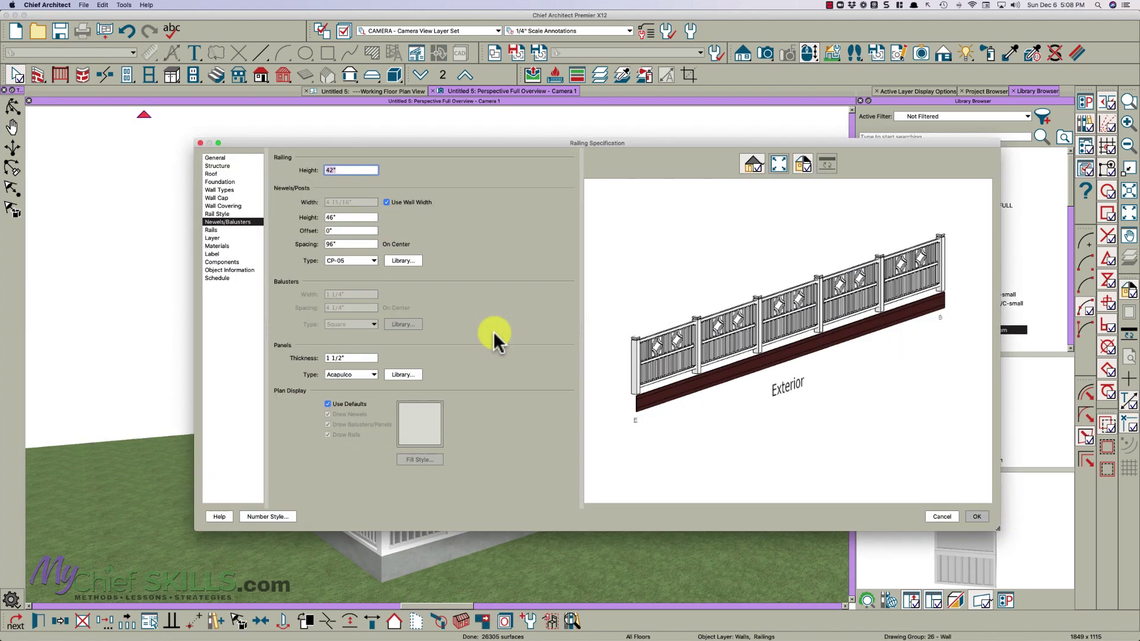
pyautogui.click(222, 190)
pyautogui.click(487, 173)
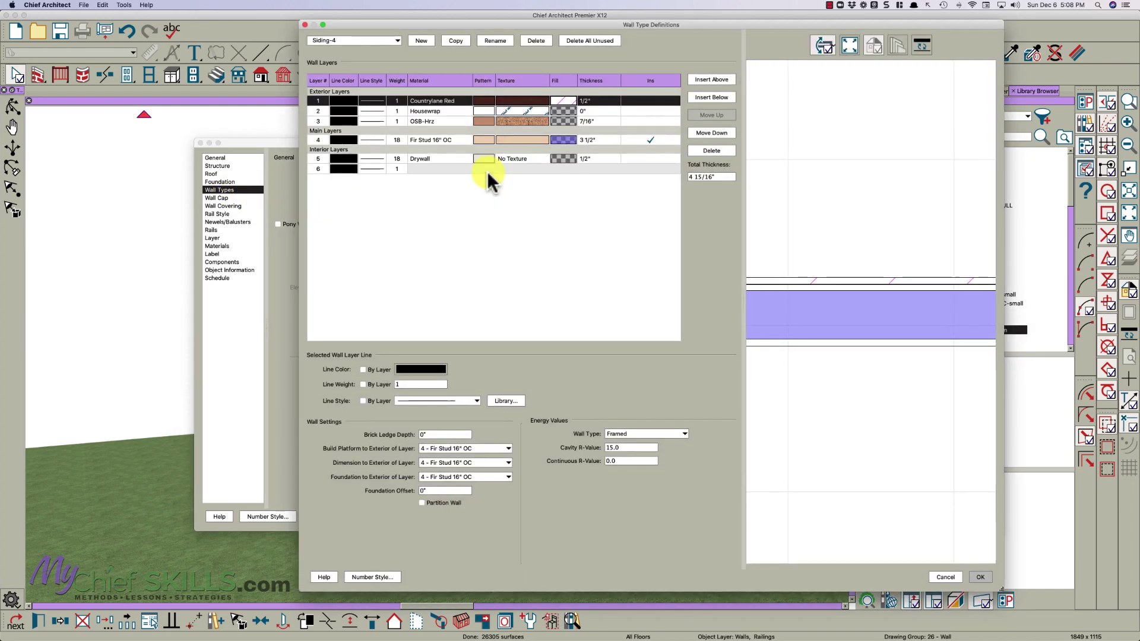
pyautogui.click(456, 40)
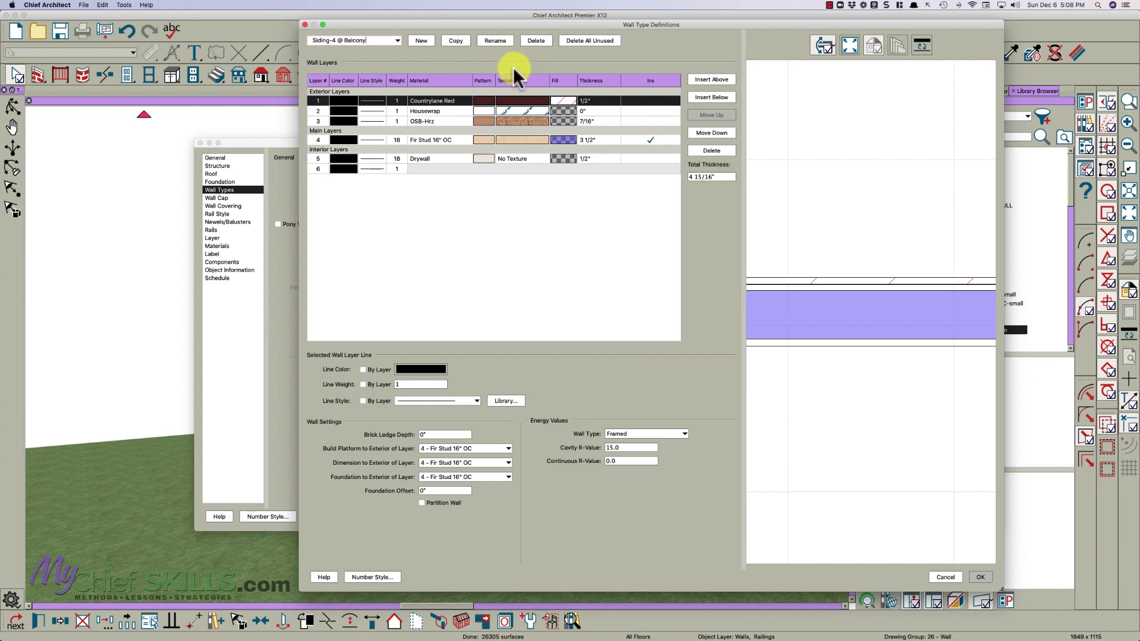
# Set the outer layer material to Soffit Non-Vented Cedarmill Arctic White
pyautogui.click(512, 101)
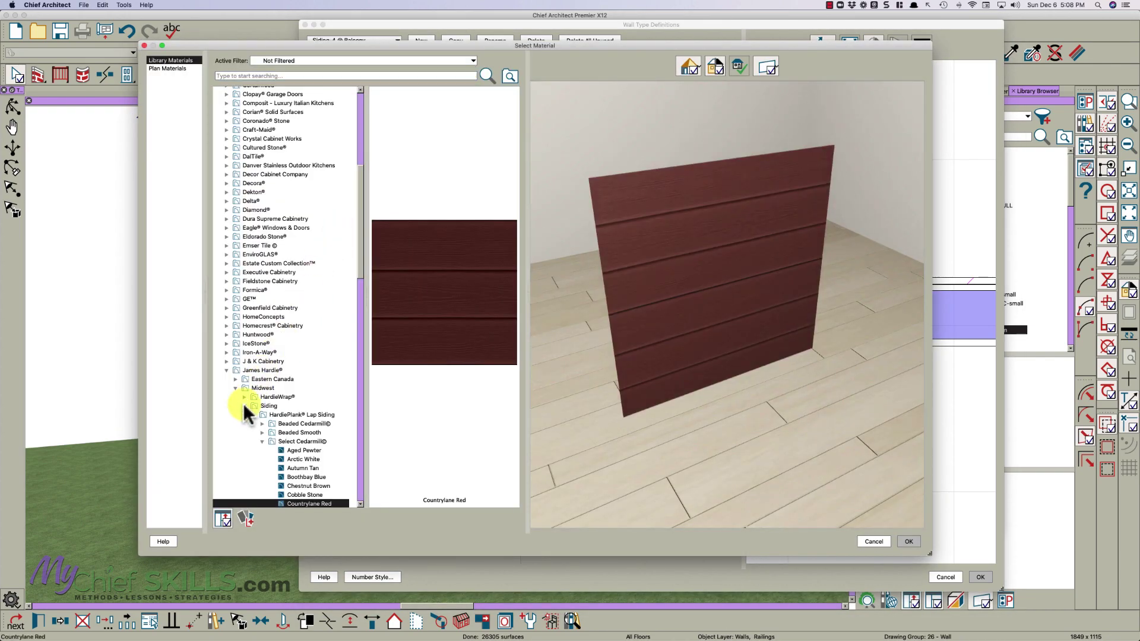
pyautogui.click(244, 405)
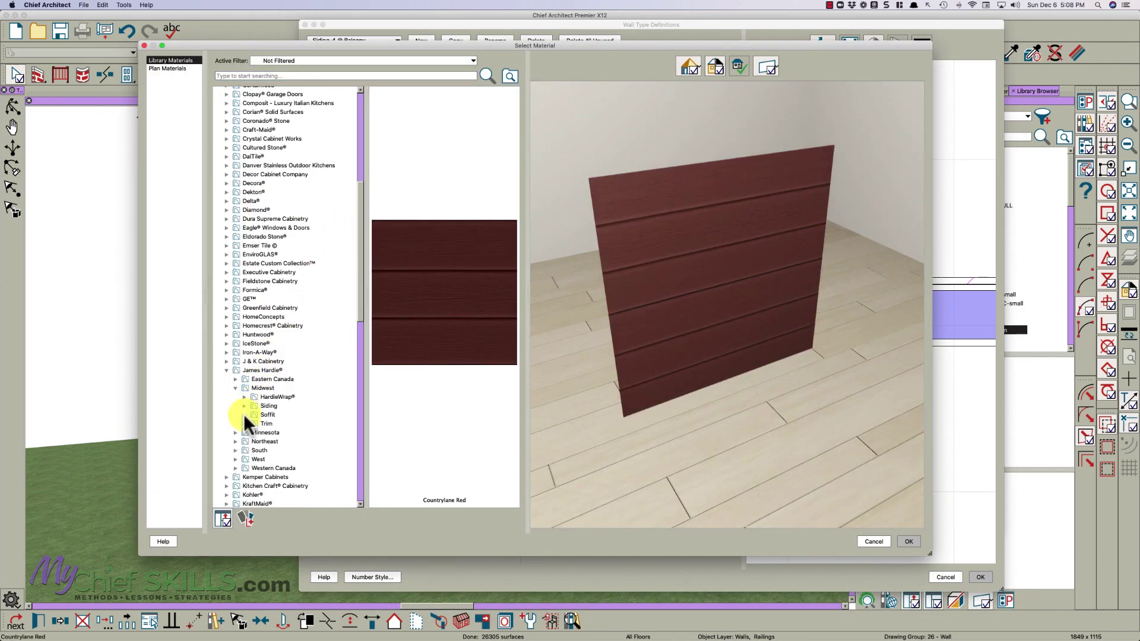
pyautogui.click(244, 415)
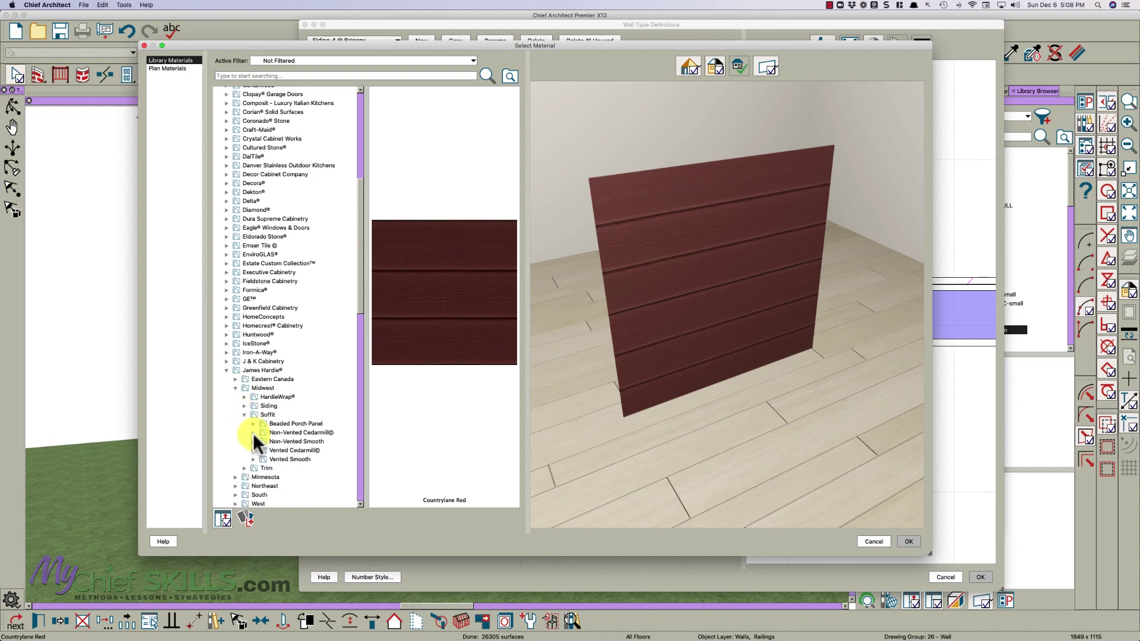
pyautogui.click(253, 433)
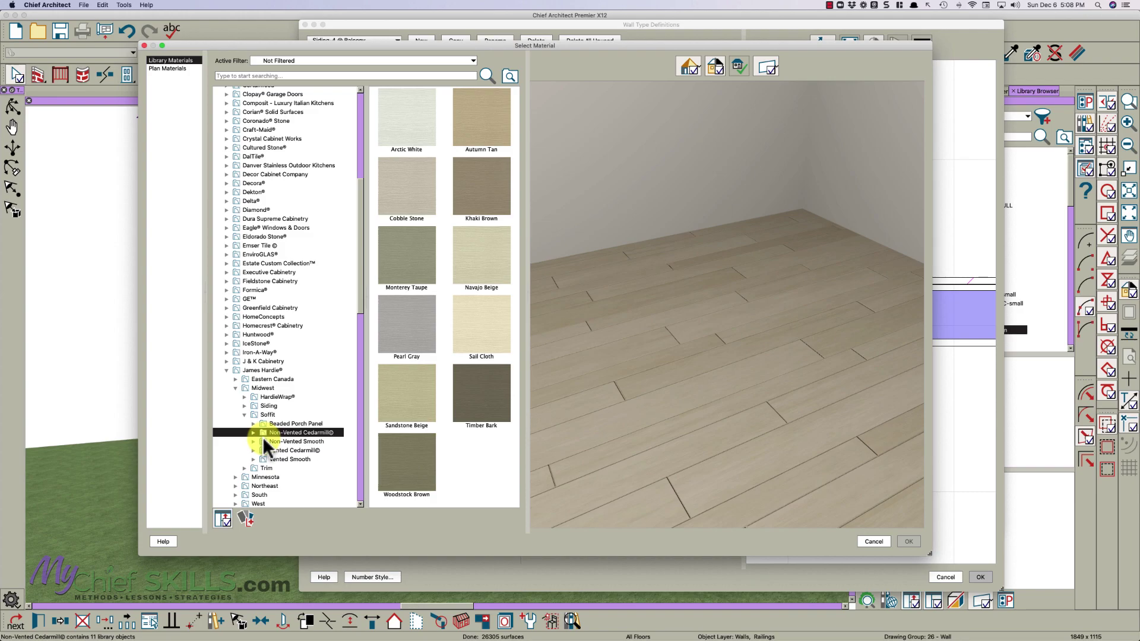
pyautogui.click(409, 133)
pyautogui.click(908, 541)
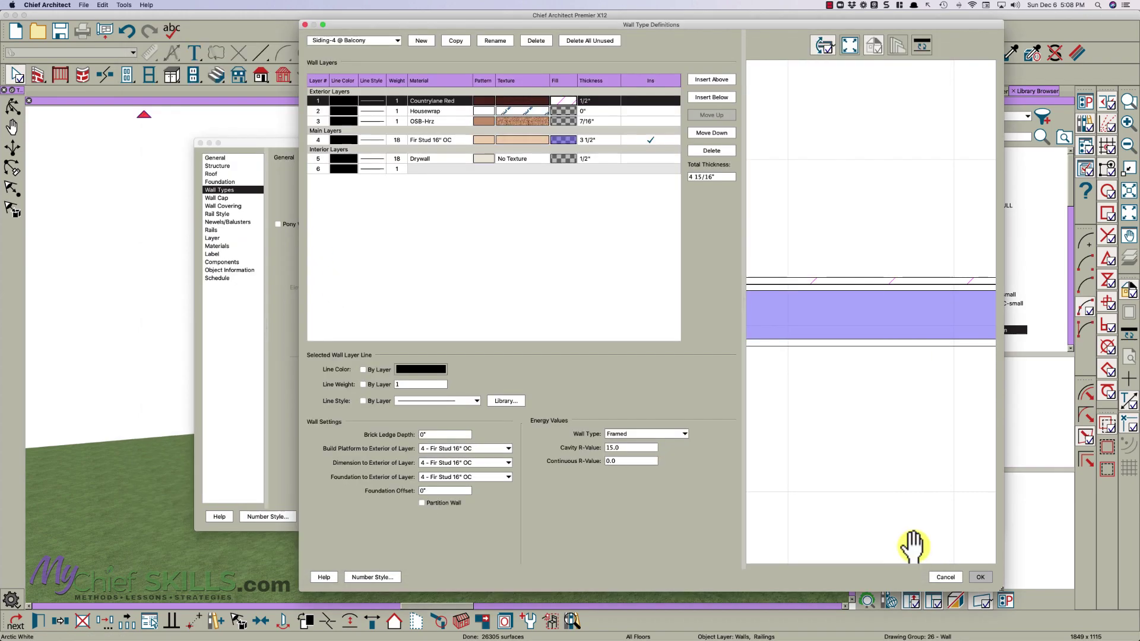
# Make the outer layer 1" thick, delete the OSB-Hrz layer, and accept the wall type
pyautogui.click(599, 101)
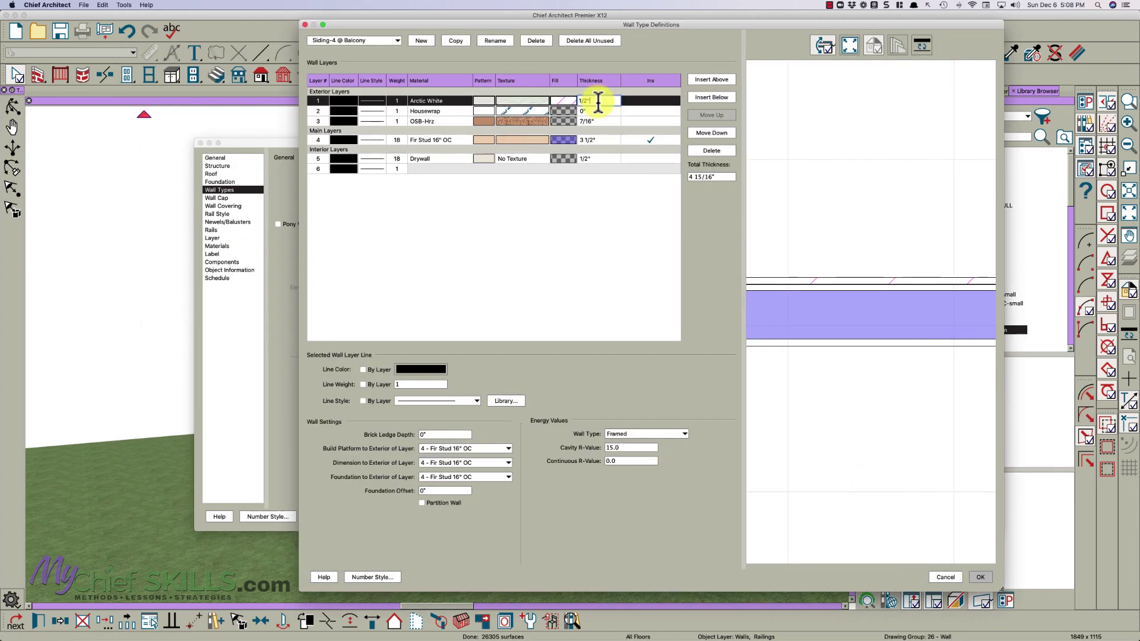
pyautogui.write('1')
pyautogui.press('Return')
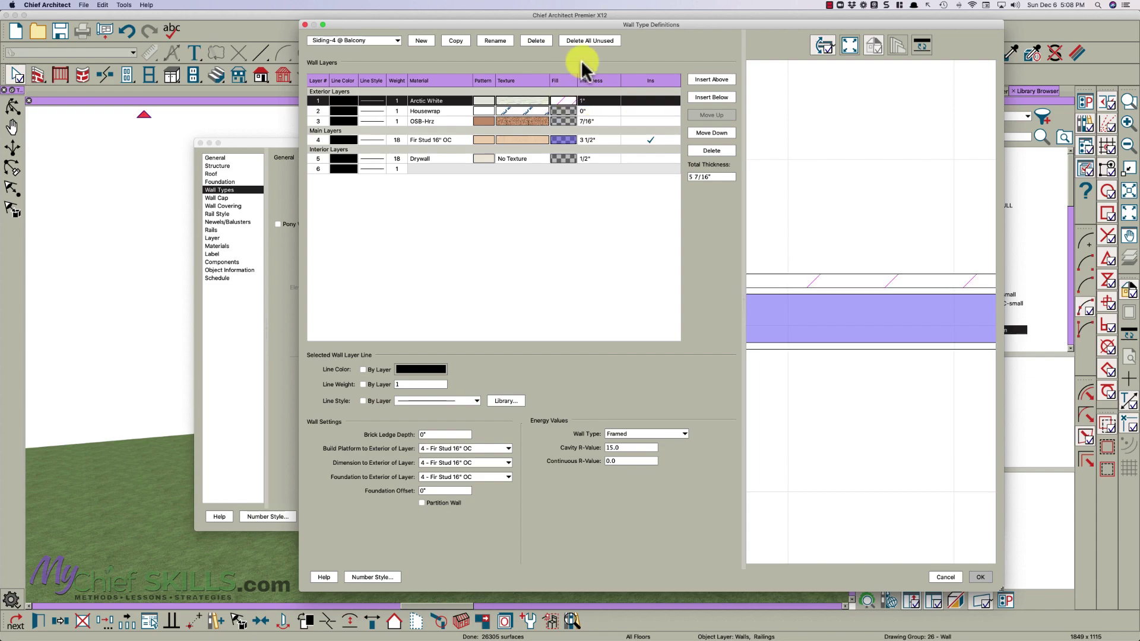
pyautogui.click(455, 119)
pyautogui.click(713, 152)
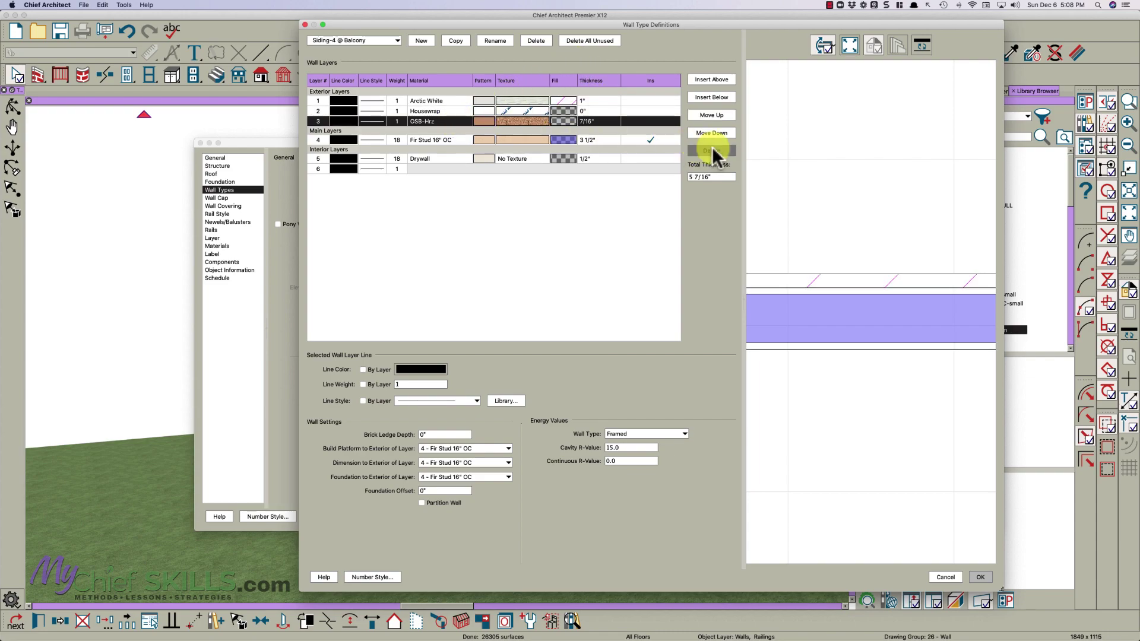
pyautogui.click(981, 577)
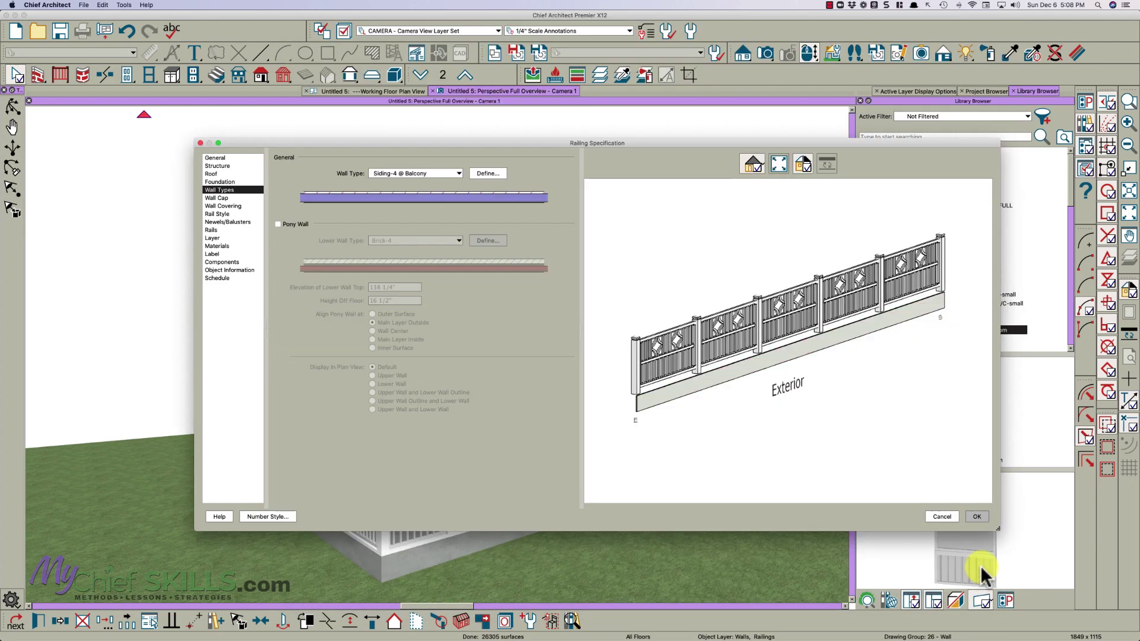
# Apply the railing specification and paint the cream band under the balcony white
pyautogui.click(984, 518)
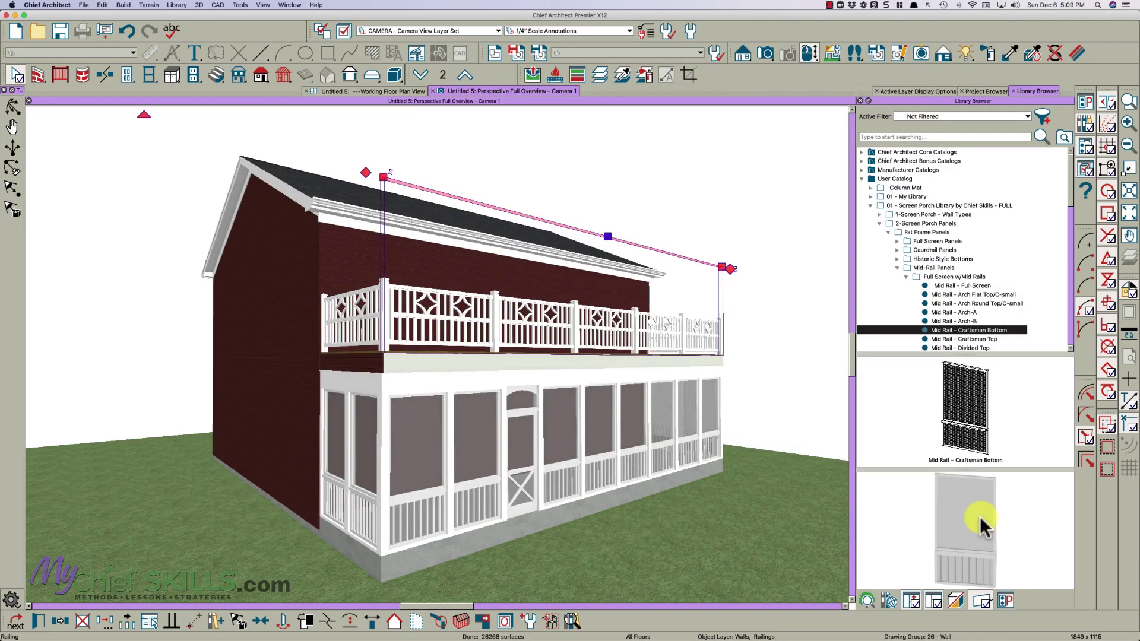
pyautogui.scroll(5, 432, 364)
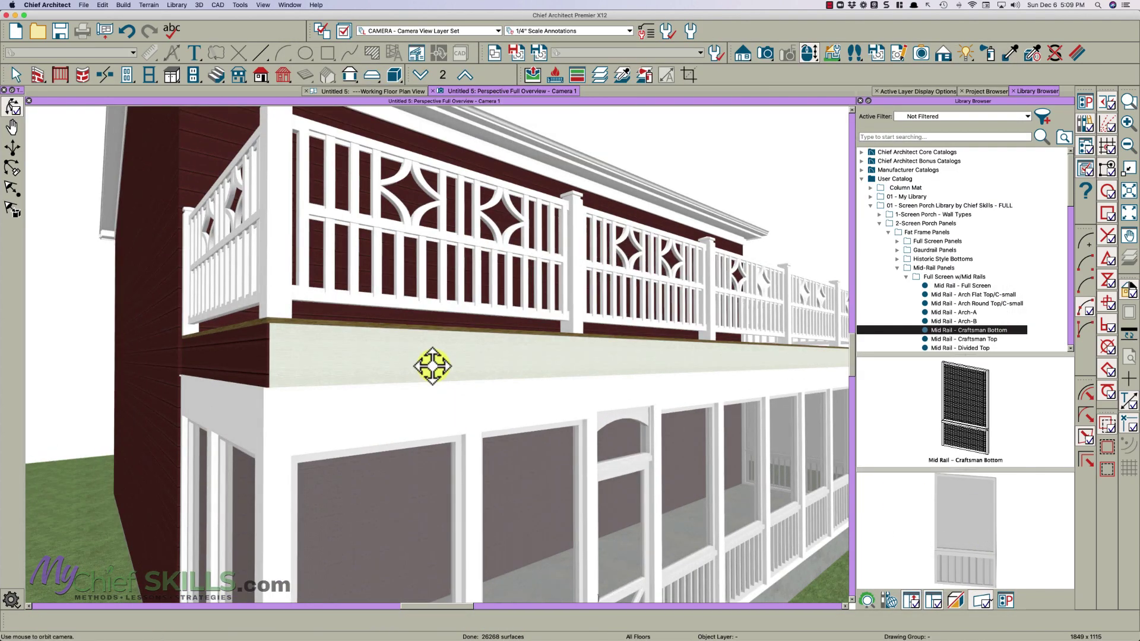
pyautogui.click(1010, 53)
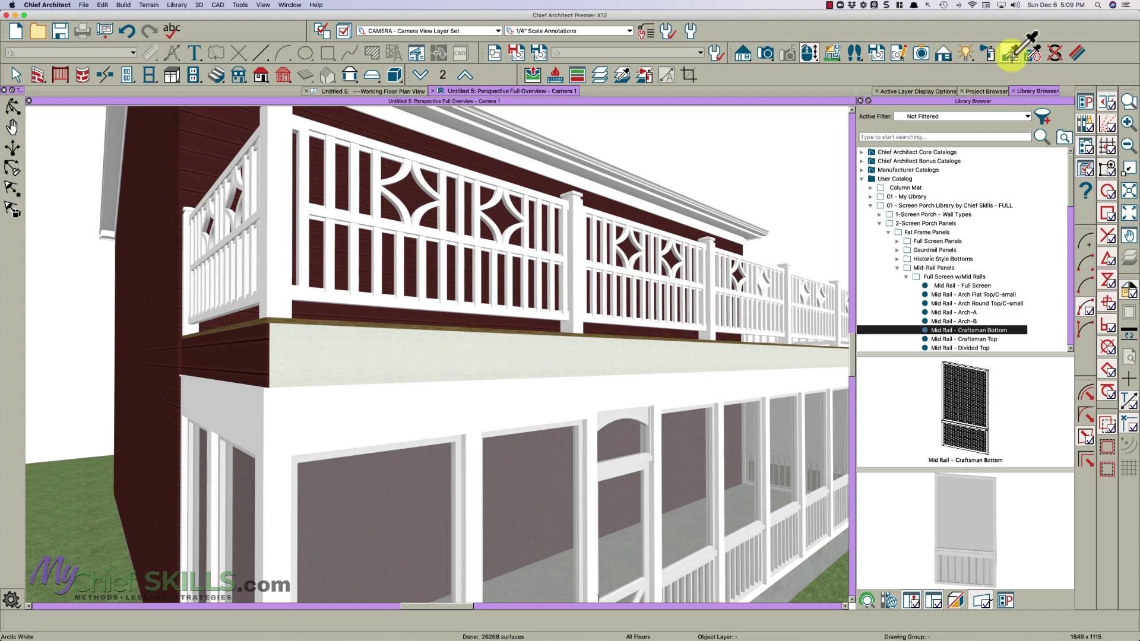
pyautogui.click(594, 363)
pyautogui.press('Escape')
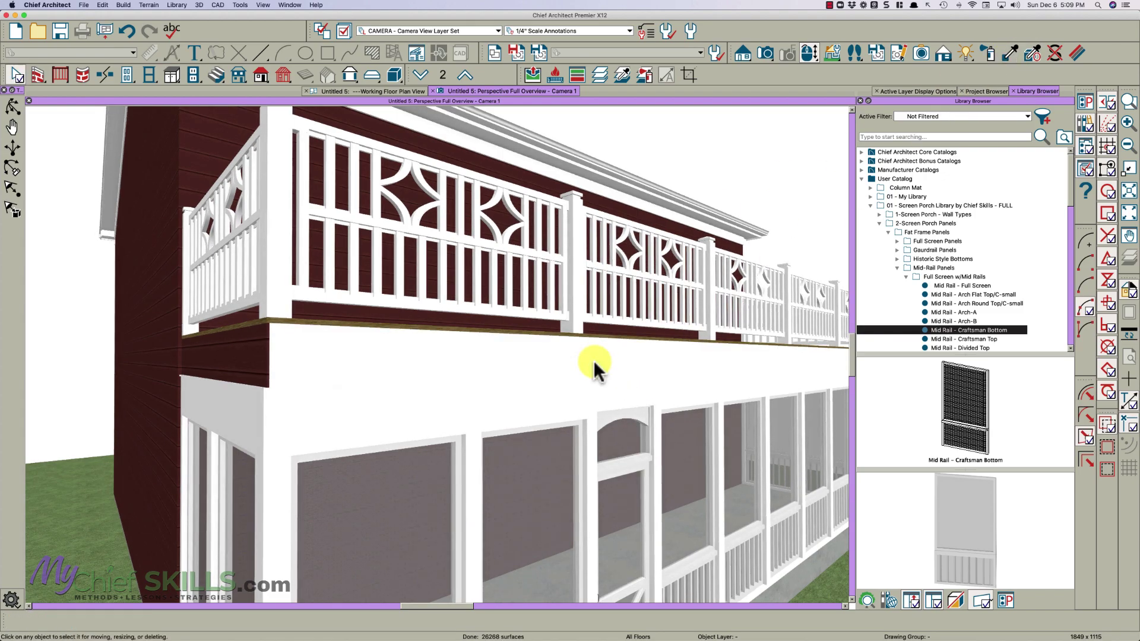
# On the Floor 2 plan, extend railings up the balcony's left and right sides
pyautogui.click(371, 90)
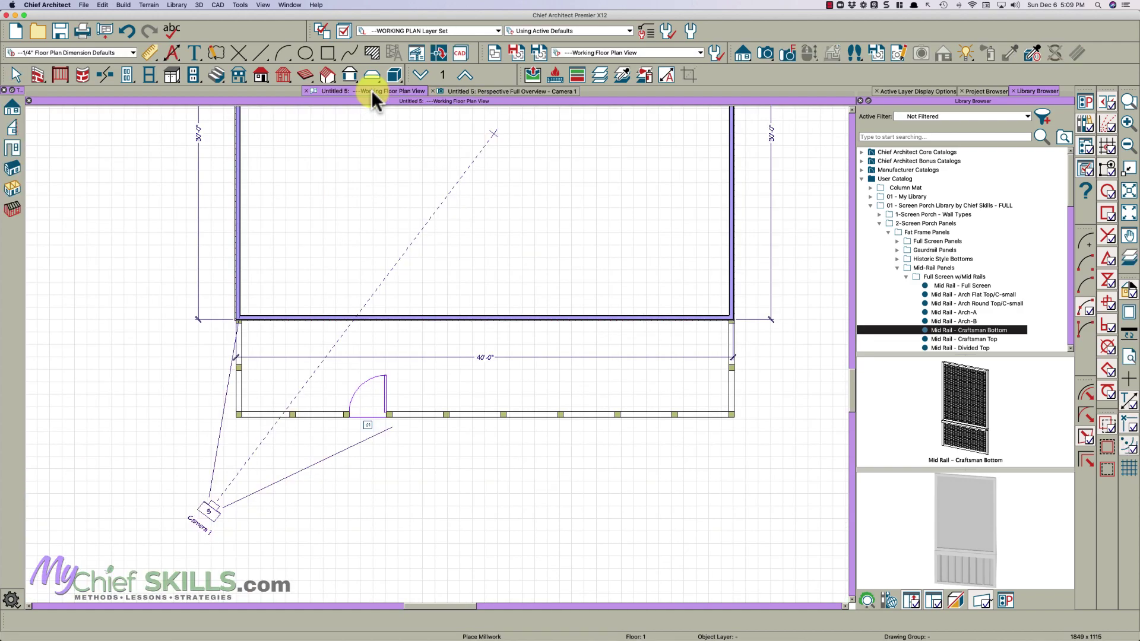
pyautogui.click(465, 76)
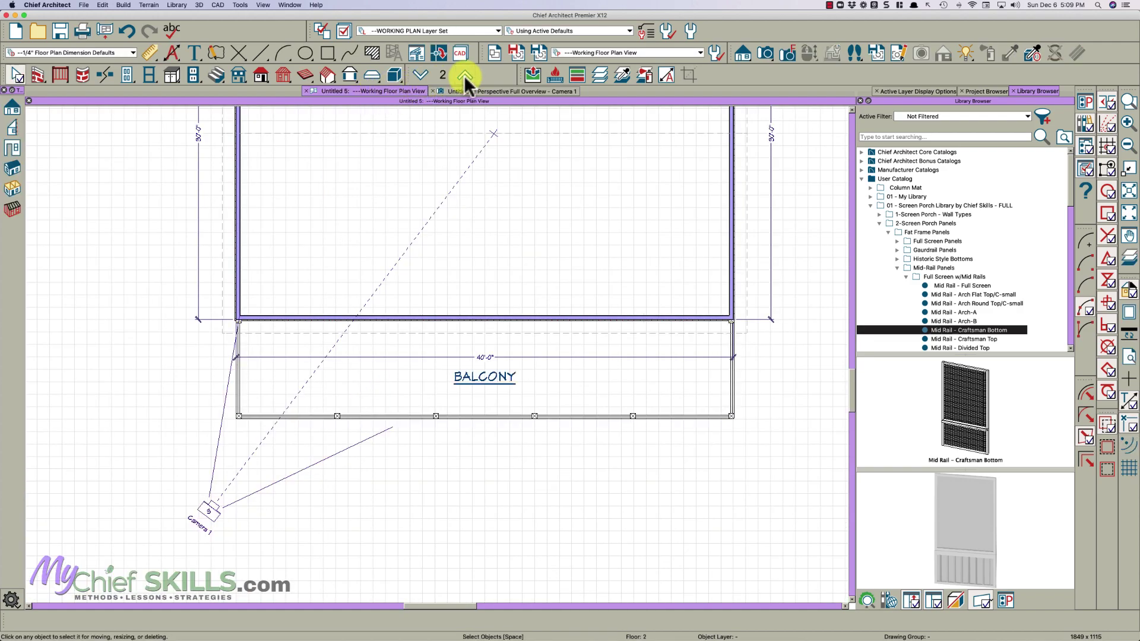
pyautogui.click(243, 417)
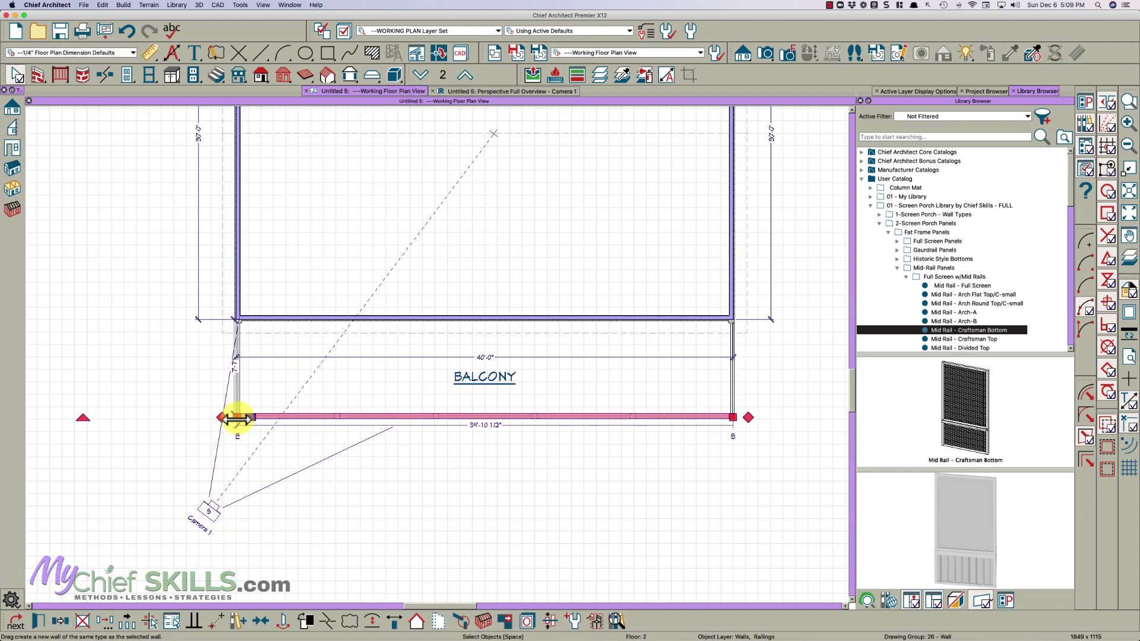
pyautogui.moveTo(237, 417); pyautogui.dragTo(236, 323)
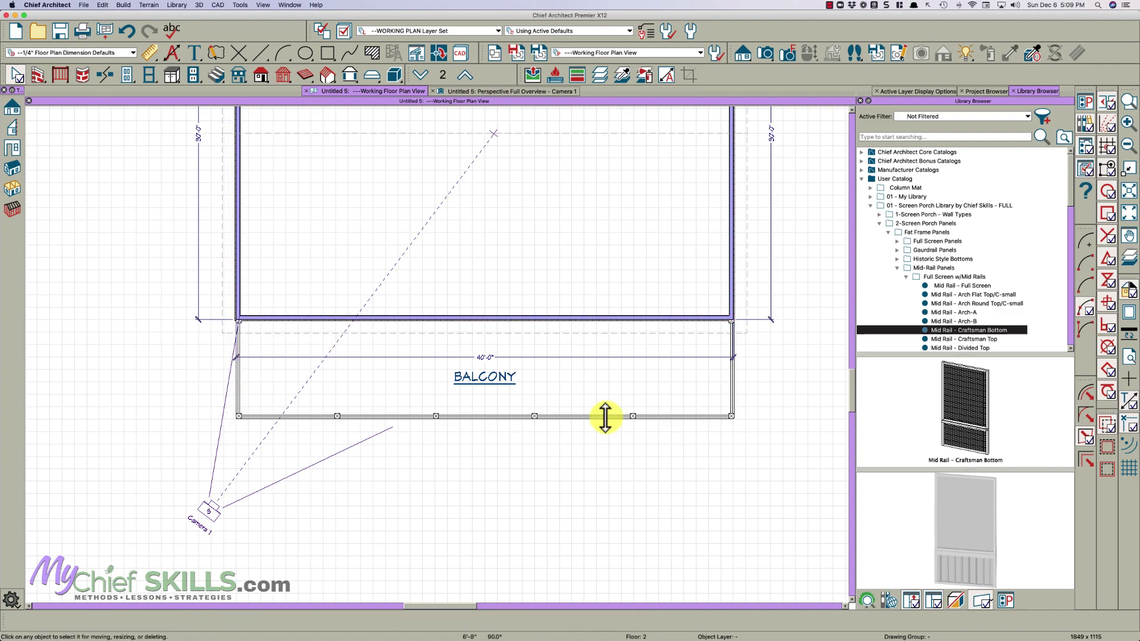
pyautogui.click(605, 418)
pyautogui.moveTo(732, 417)
pyautogui.mouseDown()
pyautogui.moveTo(735, 326)
pyautogui.moveTo(734, 337)
pyautogui.mouseUp()
# Align the left and right side railings with the wall below
pyautogui.click(734, 366)
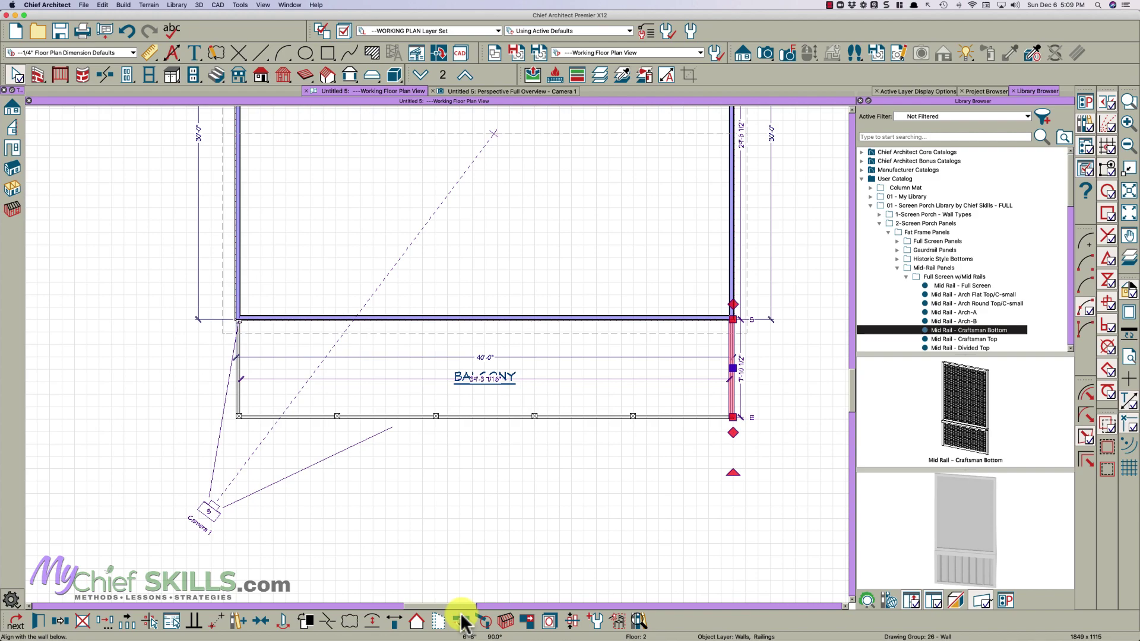
pyautogui.click(462, 623)
pyautogui.click(238, 404)
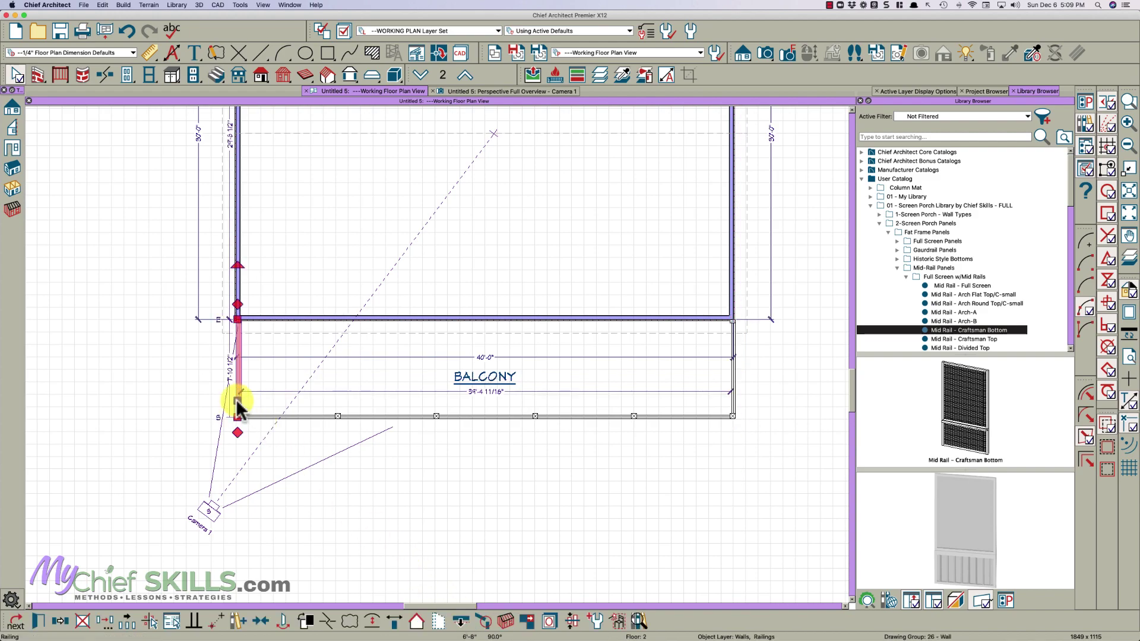
pyautogui.click(461, 622)
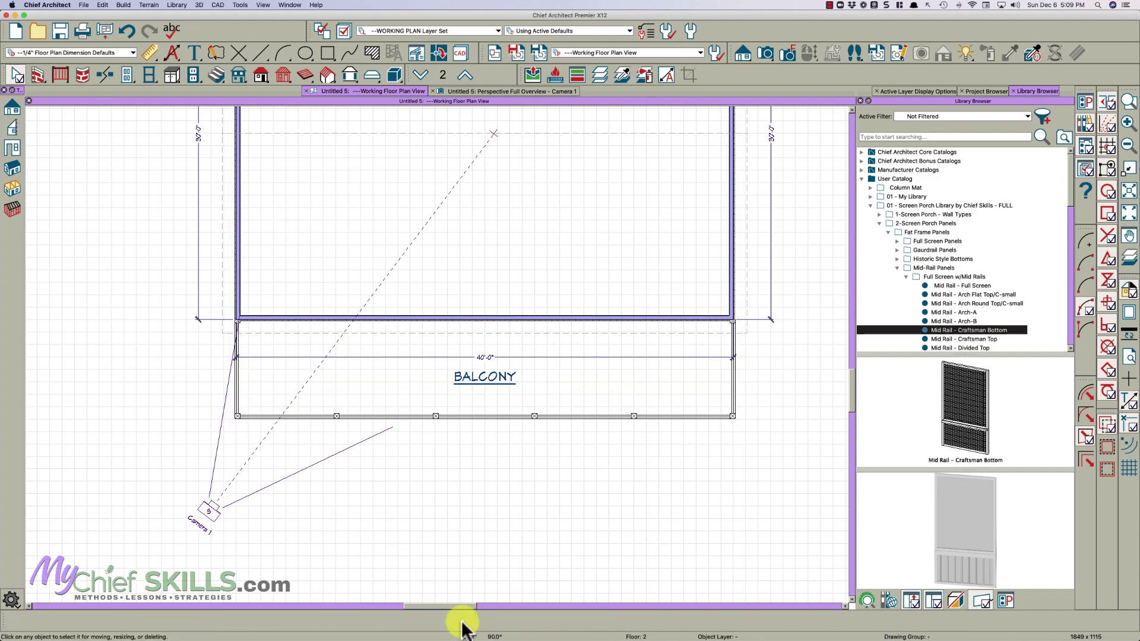
pyautogui.click(410, 416)
pyautogui.press('Escape')
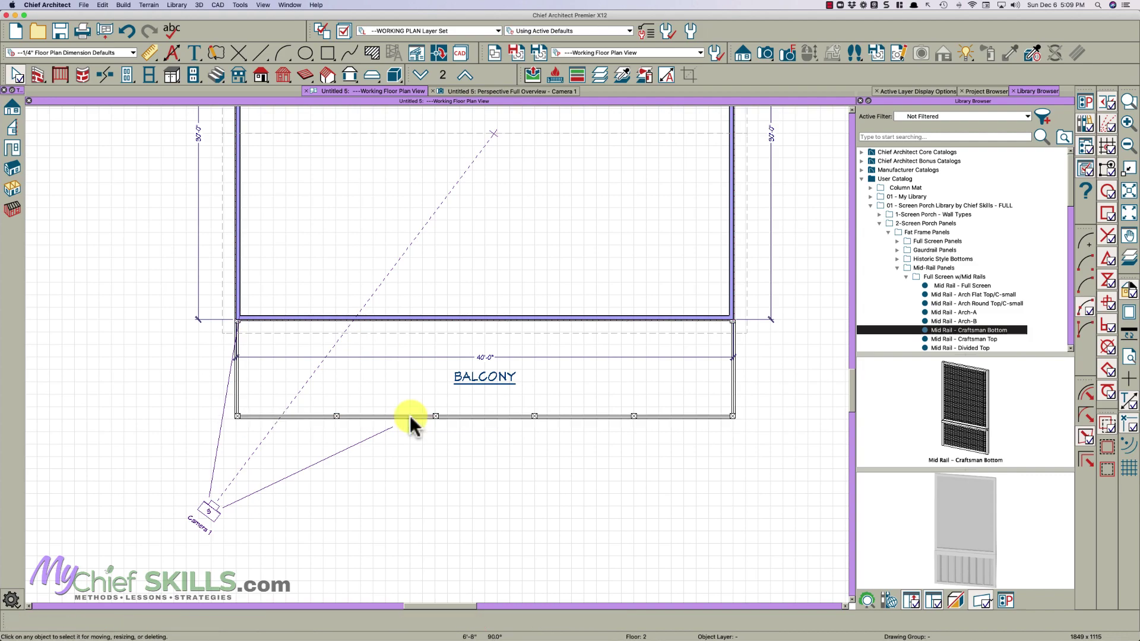
# In 3D, replace the porch screen panels, including the leftmost, with Mid Rail - Arch-A panels
pyautogui.click(520, 91)
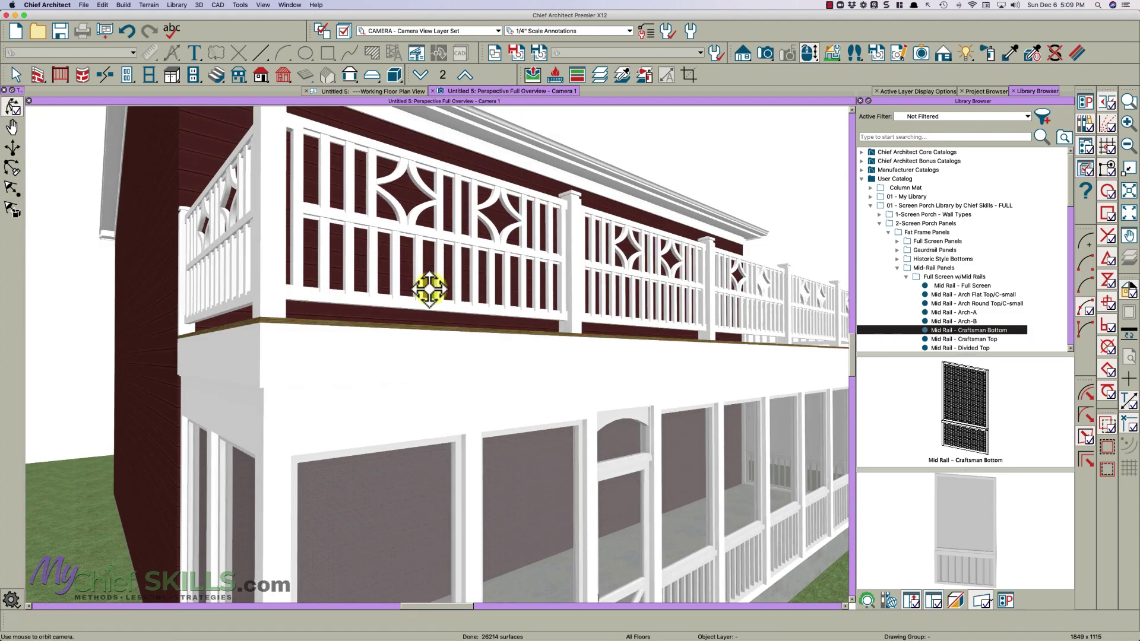
pyautogui.moveTo(433, 287); pyautogui.dragTo(503, 355)
pyautogui.press('space')
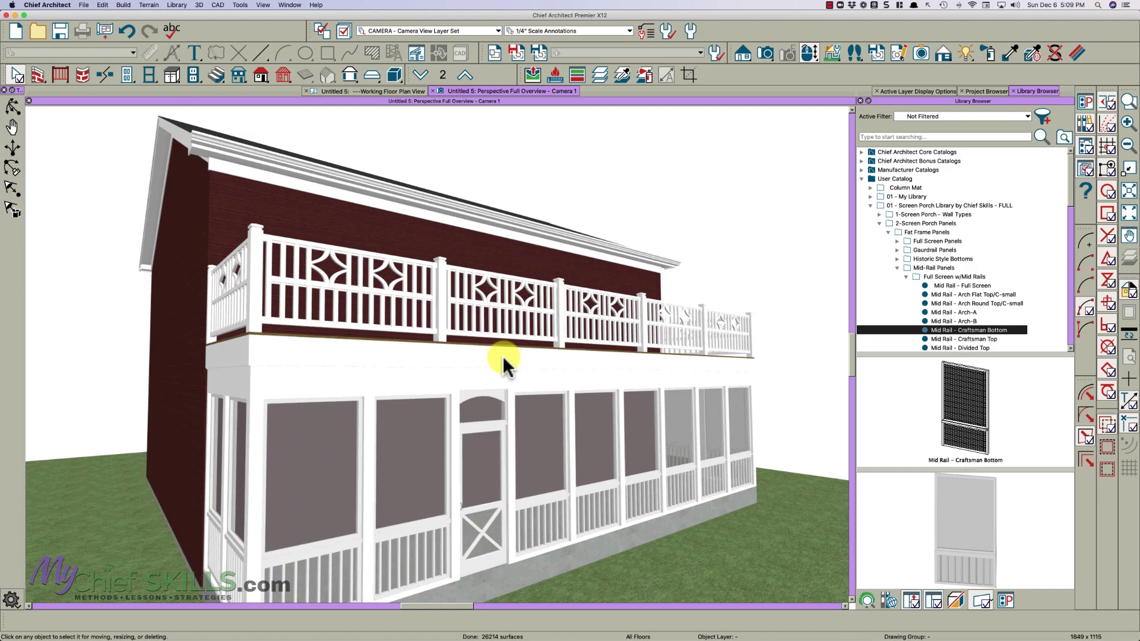
pyautogui.click(944, 312)
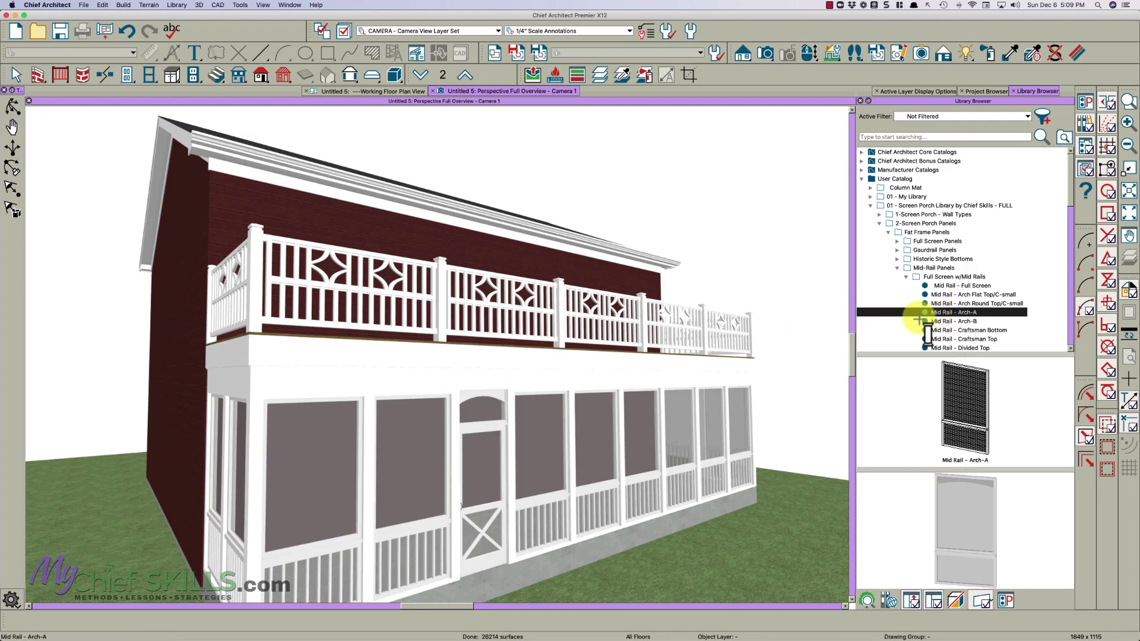
pyautogui.click(618, 420)
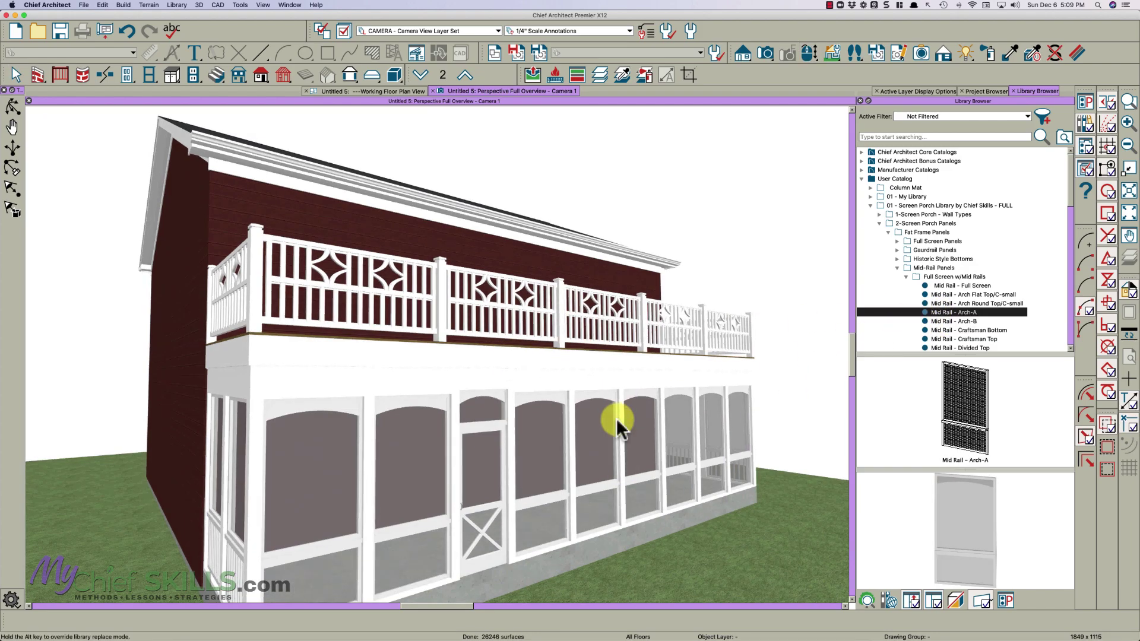
pyautogui.press('space')
pyautogui.click(939, 312)
pyautogui.click(236, 470)
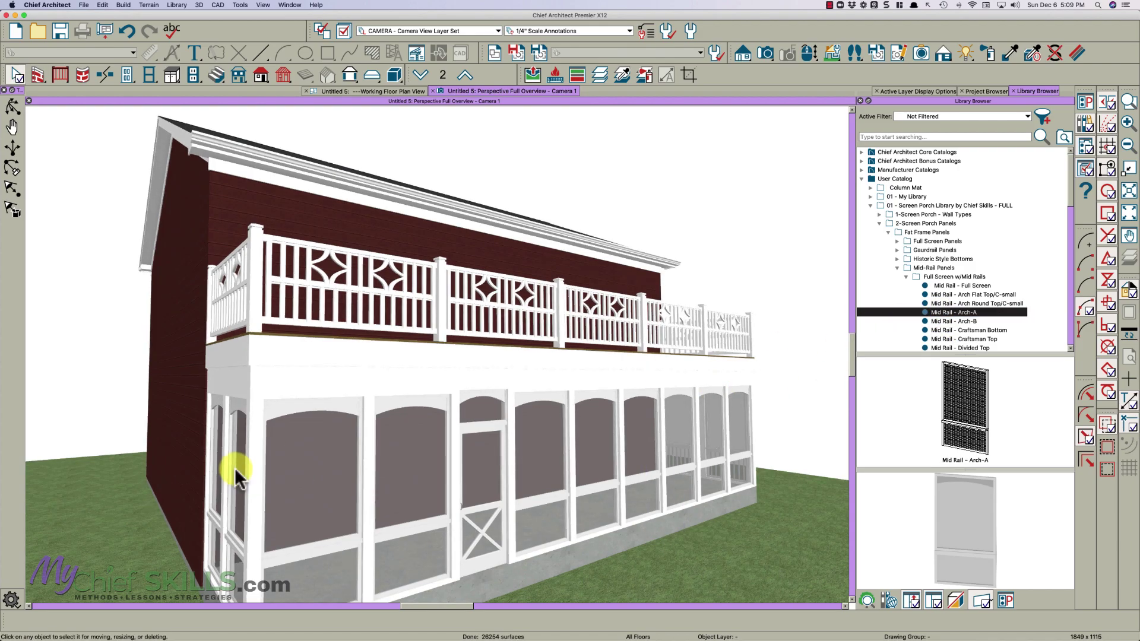
pyautogui.press('Escape')
pyautogui.moveTo(461, 445); pyautogui.dragTo(458, 371)
pyautogui.press('space')
pyautogui.press('space')
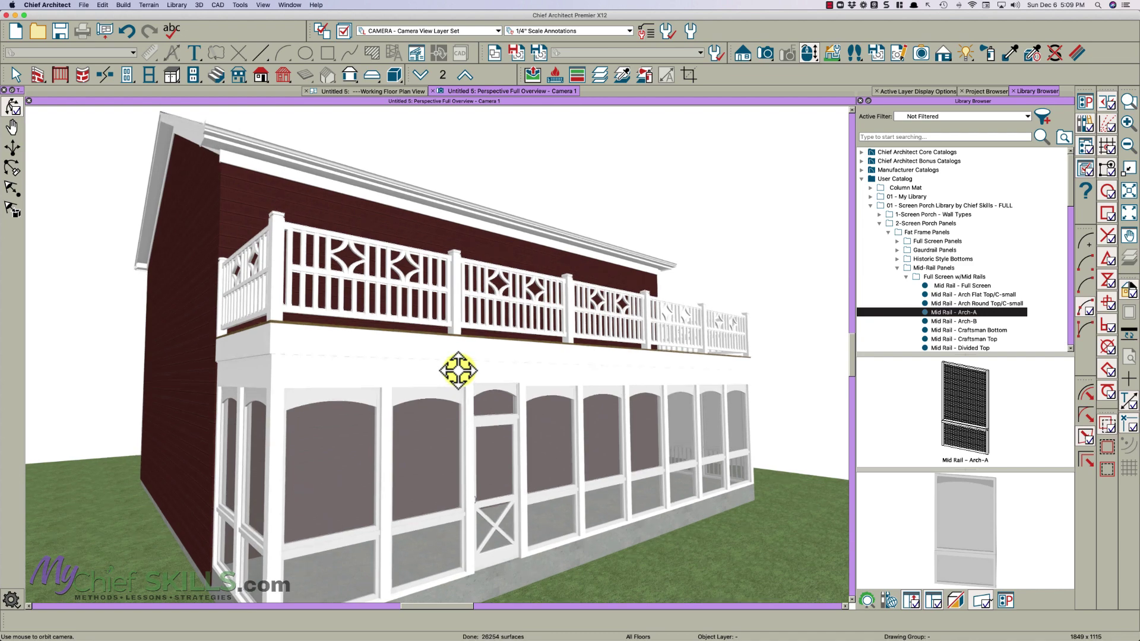